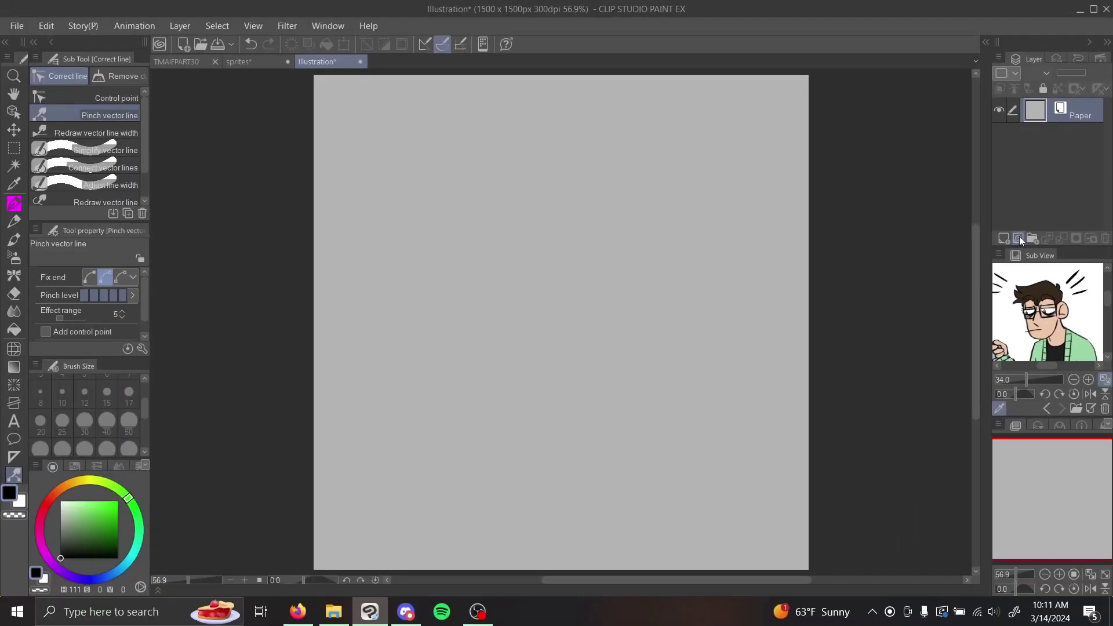
# Add a vector layer and draw a large S-shaped curve on it with the Painty Sai Pen at size 15.
pyautogui.click(688, 464)
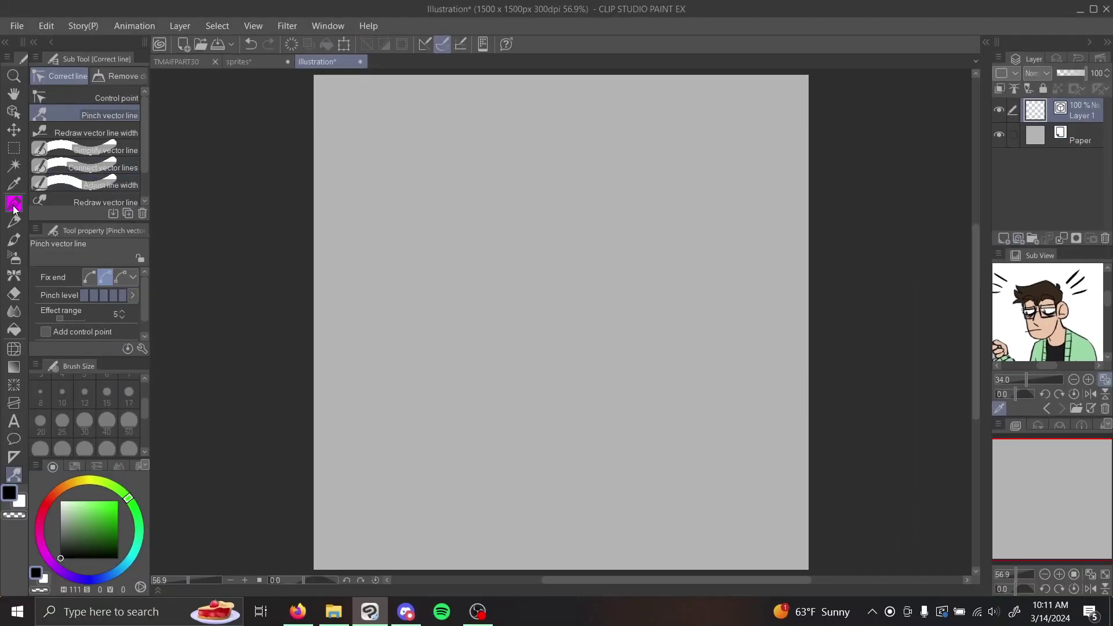
pyautogui.press('p')
pyautogui.moveTo(631, 134)
pyautogui.mouseDown()
pyautogui.moveTo(655, 251)
pyautogui.moveTo(557, 338)
pyautogui.mouseUp()
pyautogui.moveTo(510, 294); pyautogui.dragTo(565, 260)
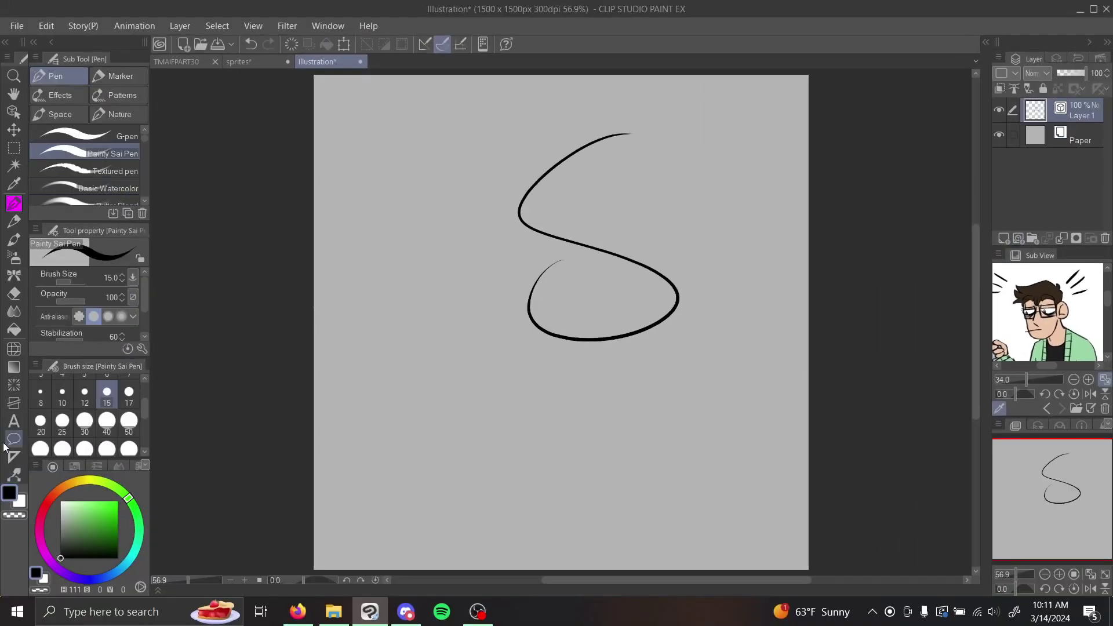
# Try out the Adjust line width and Connect vector lines tools, and close the Illustration canvas without saving.
pyautogui.click(16, 475)
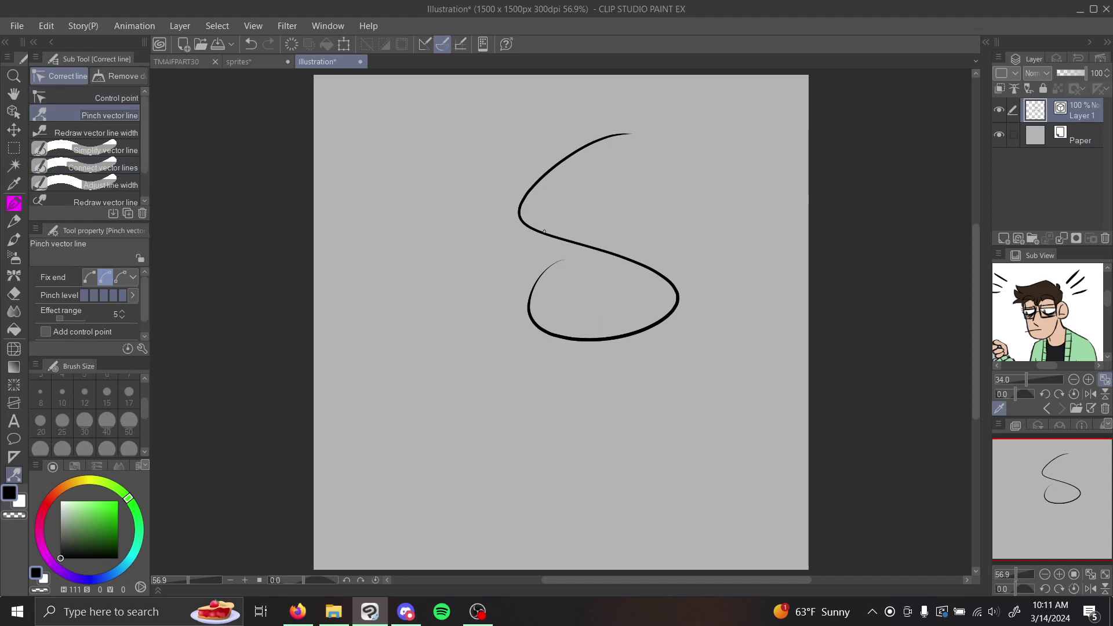
pyautogui.click(110, 185)
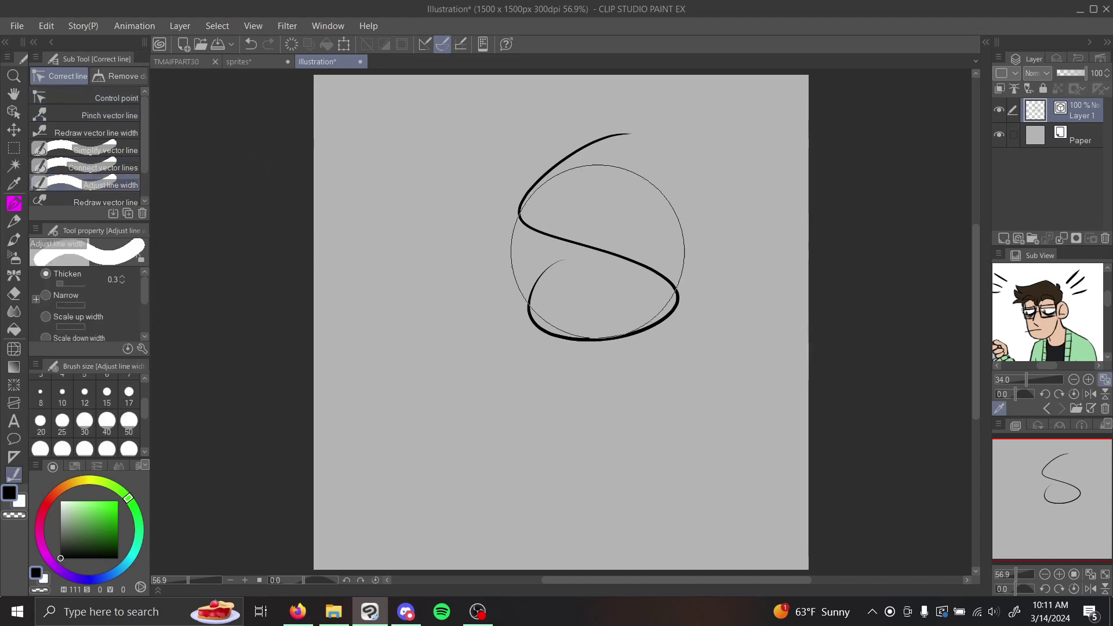
pyautogui.click(87, 167)
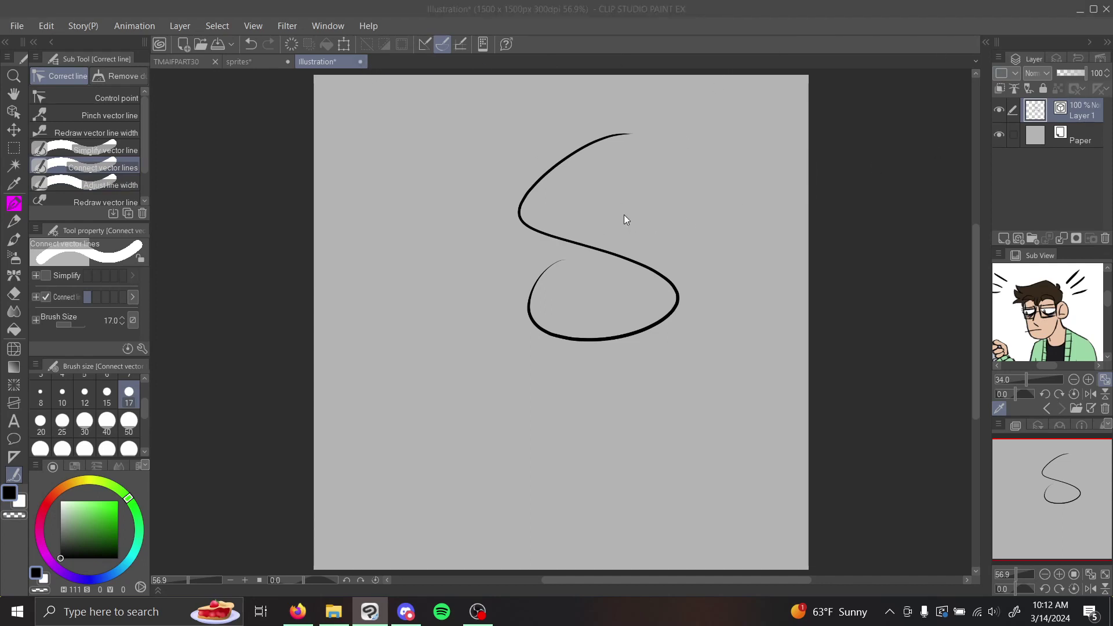
pyautogui.press('n')
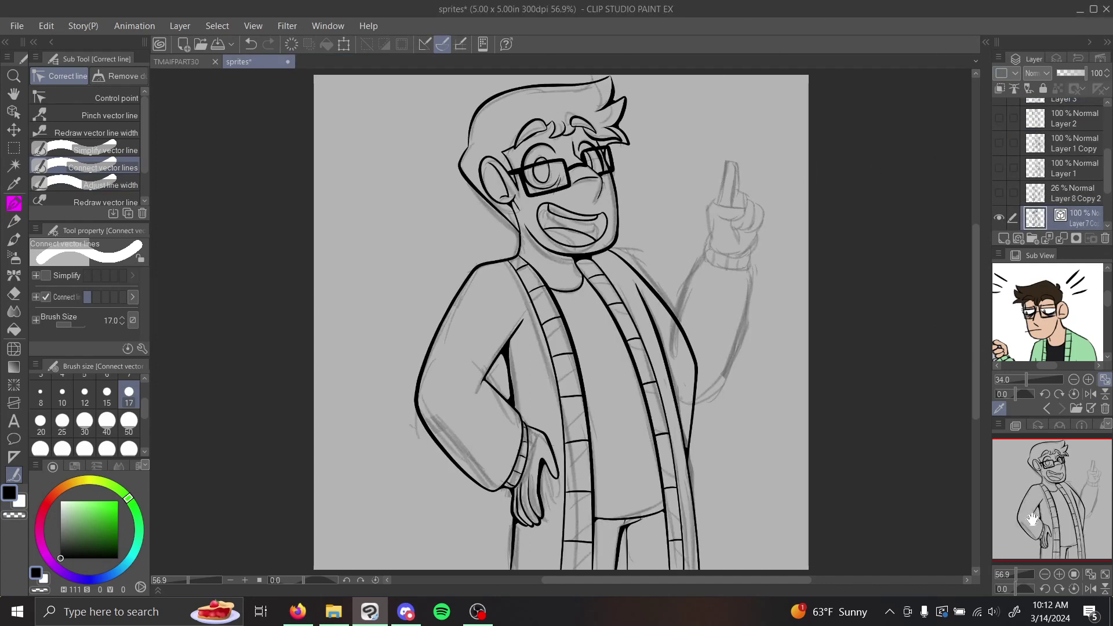
pyautogui.moveTo(1033, 519); pyautogui.dragTo(1055, 515)
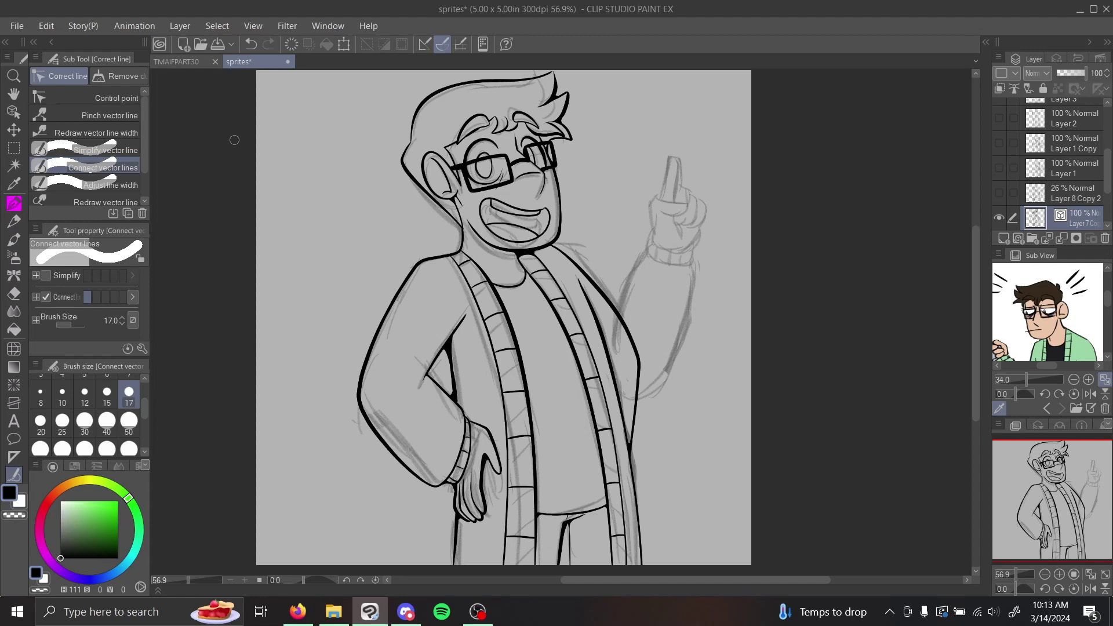
pyautogui.moveTo(1088, 505); pyautogui.dragTo(1076, 476)
pyautogui.scroll(2, 1051, 567)
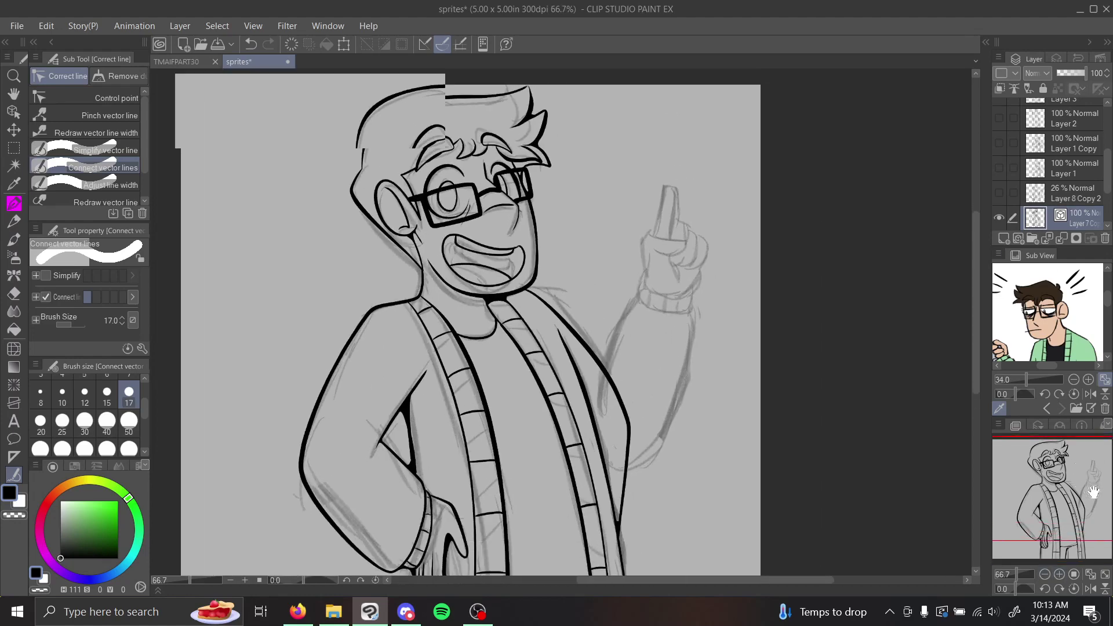
pyautogui.scroll(1, 1054, 581)
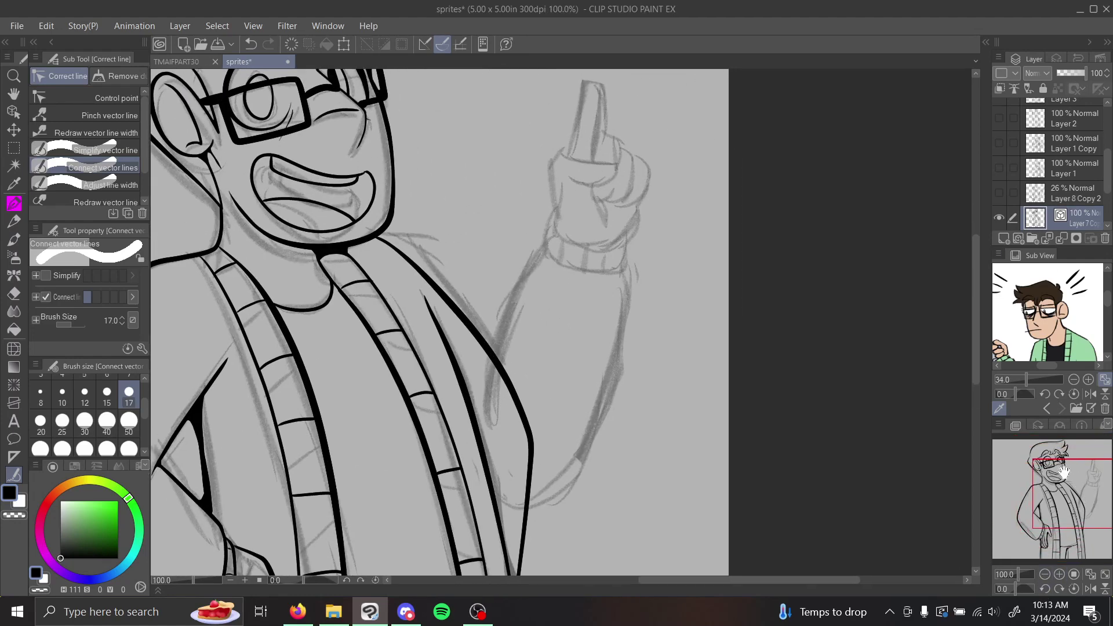
pyautogui.click(109, 116)
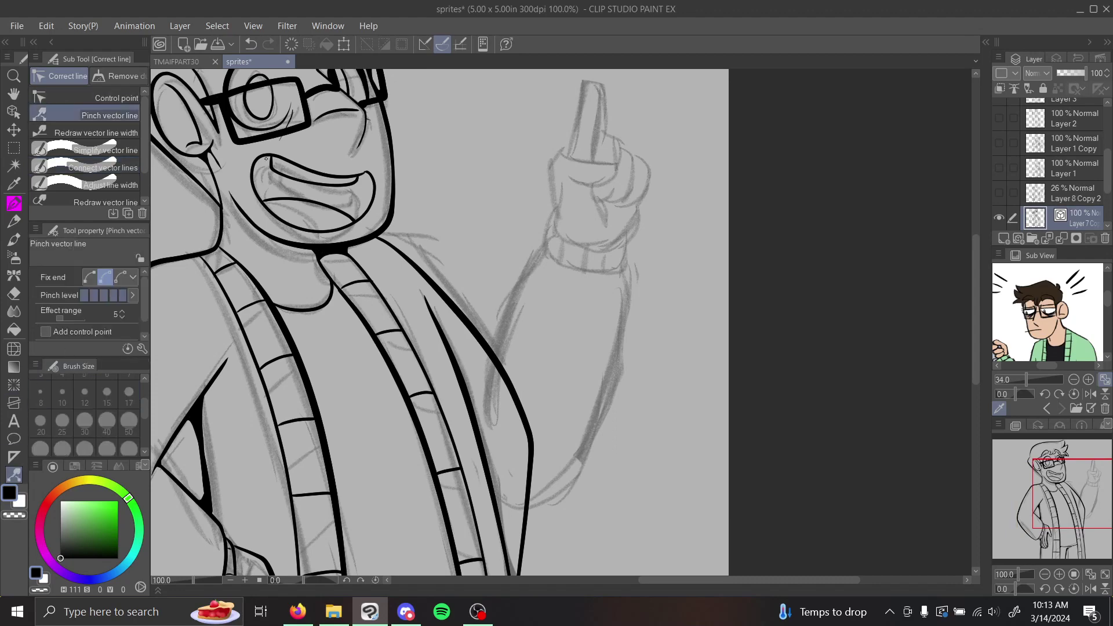
pyautogui.scroll(-2, 903, 385)
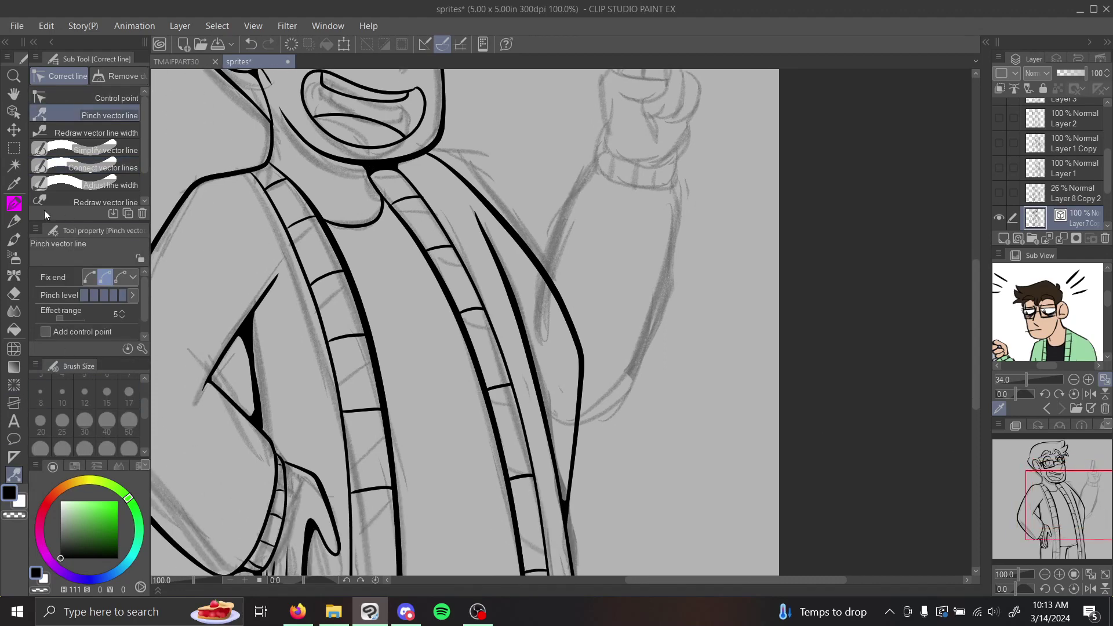
# Add a new vector layer above the character line art and hide the line-art and sketch layers below it.
pyautogui.press('p')
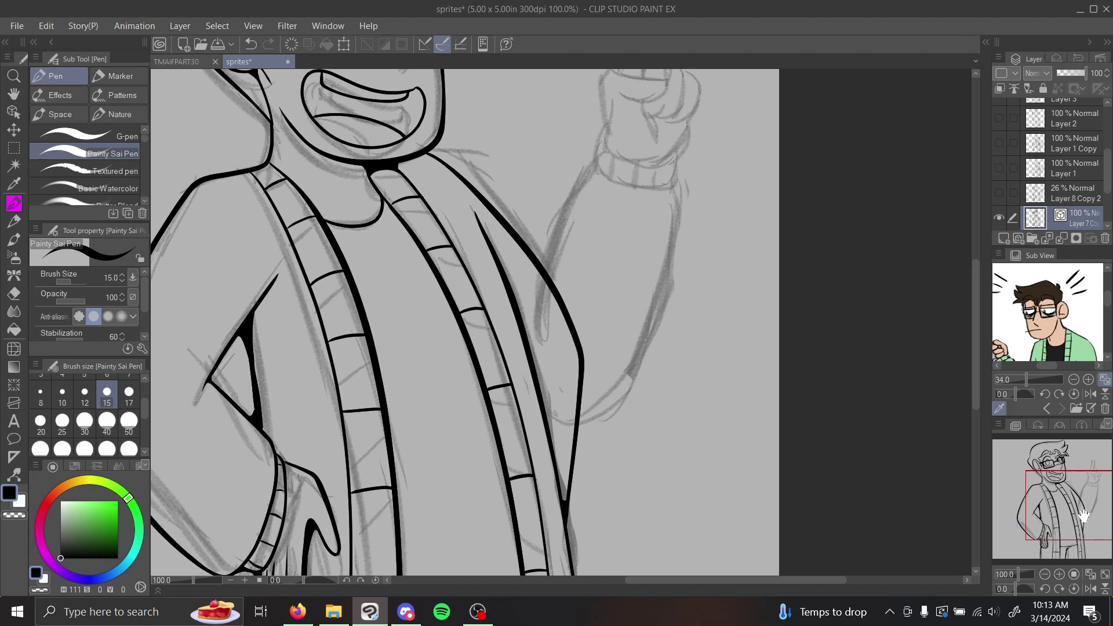
pyautogui.moveTo(1083, 516); pyautogui.dragTo(1074, 482)
pyautogui.click(1018, 238)
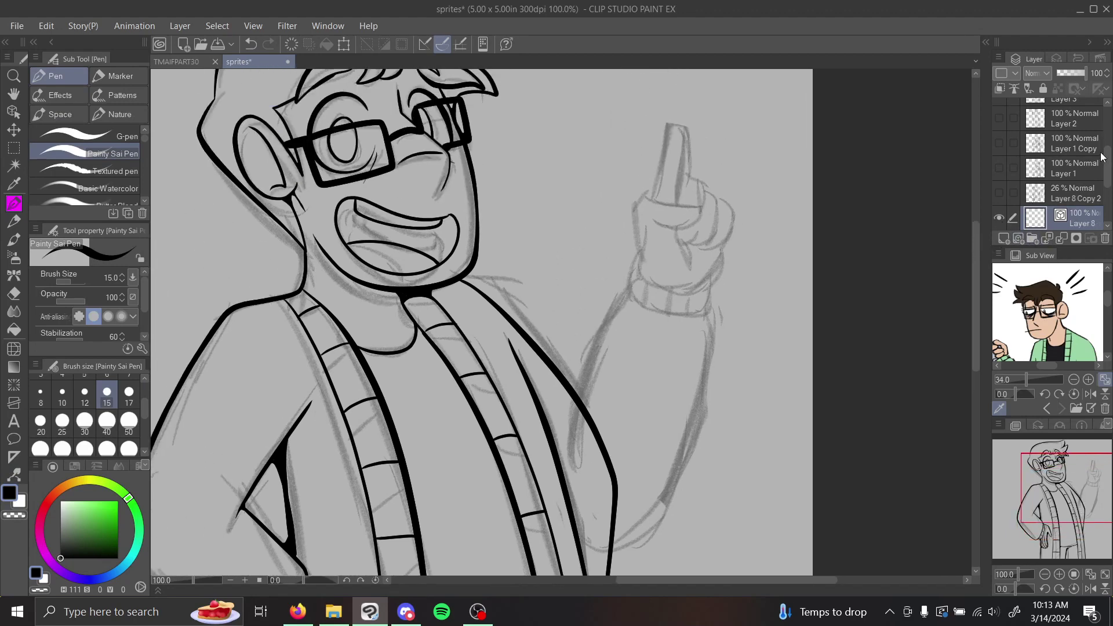
pyautogui.scroll(-2, 1009, 191)
pyautogui.moveTo(999, 183); pyautogui.dragTo(1000, 208)
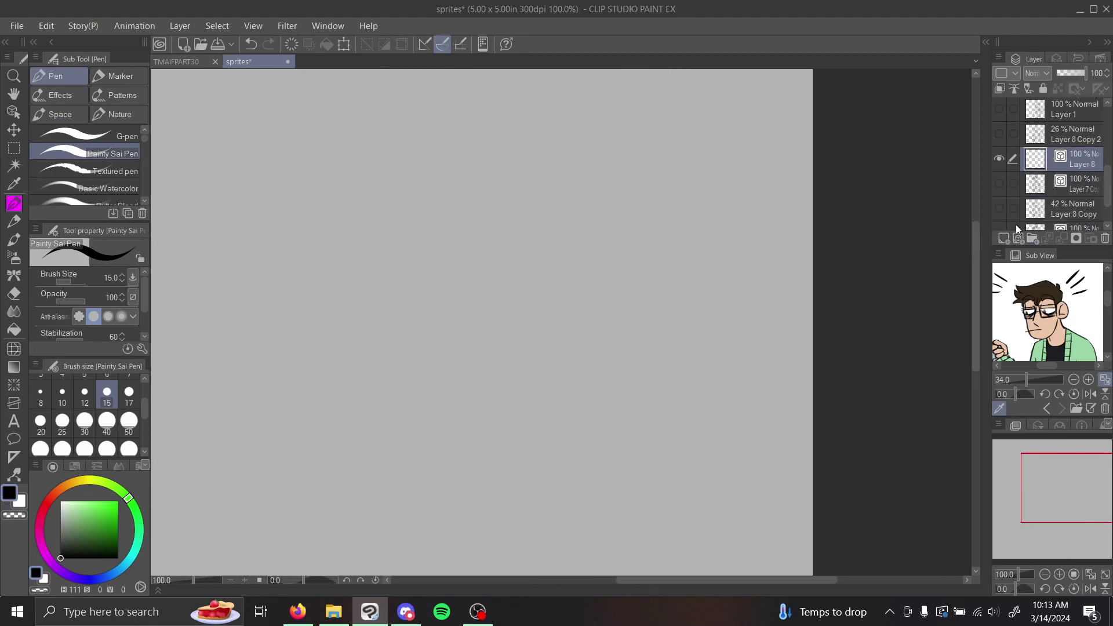
# Draw two long crossing strokes forming an X on the empty vector layer with the size 15 Painty Sai Pen.
pyautogui.moveTo(1065, 511); pyautogui.dragTo(1043, 481)
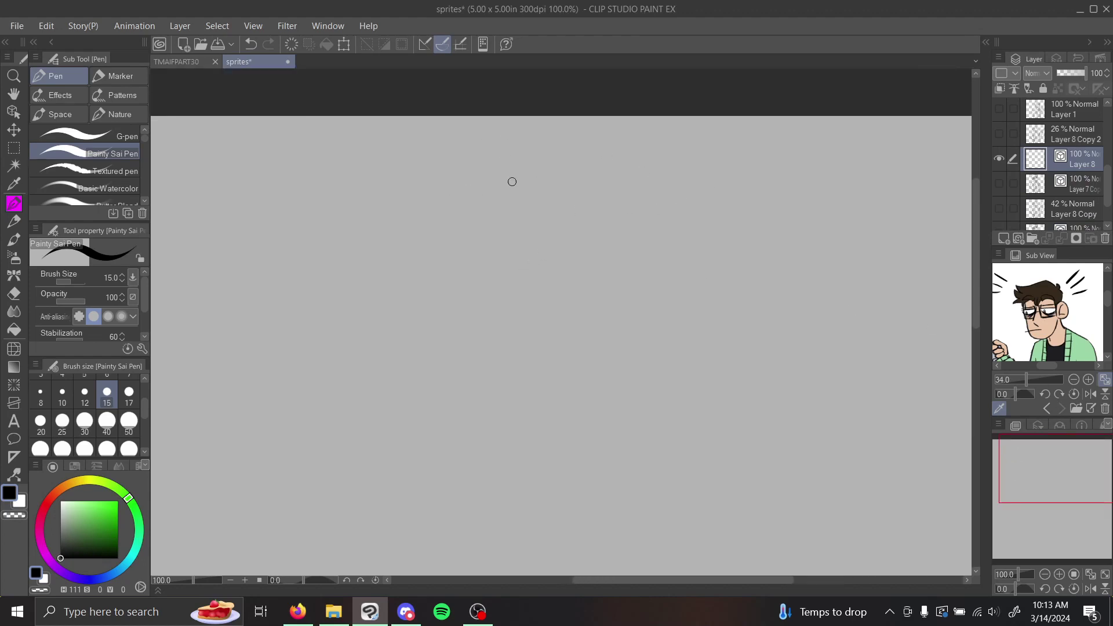
pyautogui.moveTo(679, 189)
pyautogui.mouseDown()
pyautogui.moveTo(412, 360)
pyautogui.moveTo(307, 461)
pyautogui.mouseUp()
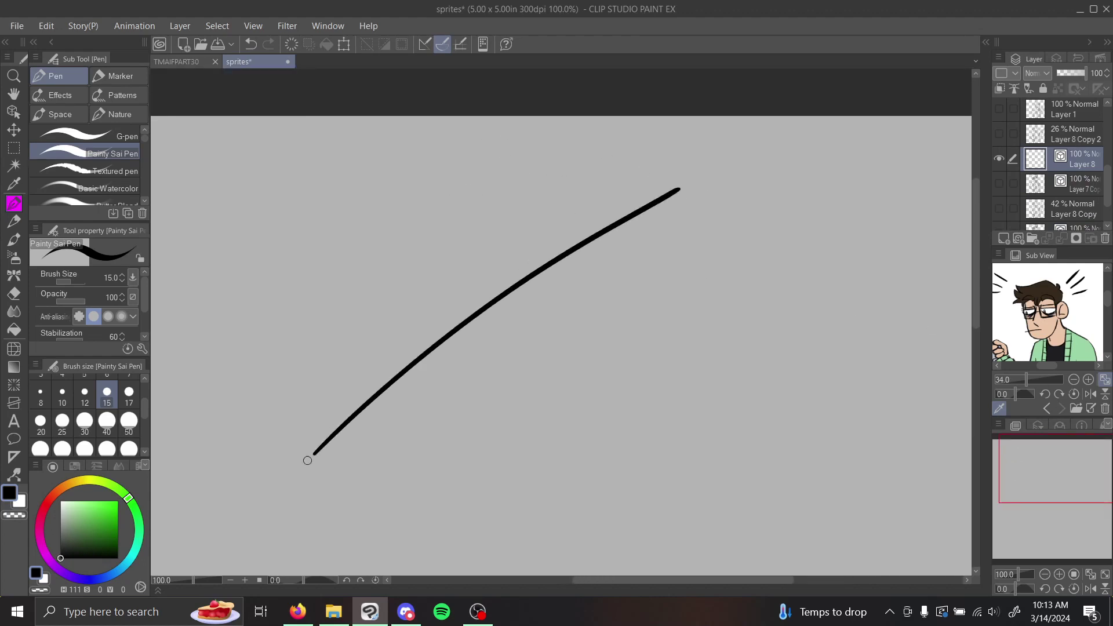
pyautogui.moveTo(310, 151)
pyautogui.mouseDown()
pyautogui.moveTo(423, 226)
pyautogui.moveTo(691, 444)
pyautogui.moveTo(723, 479)
pyautogui.mouseUp()
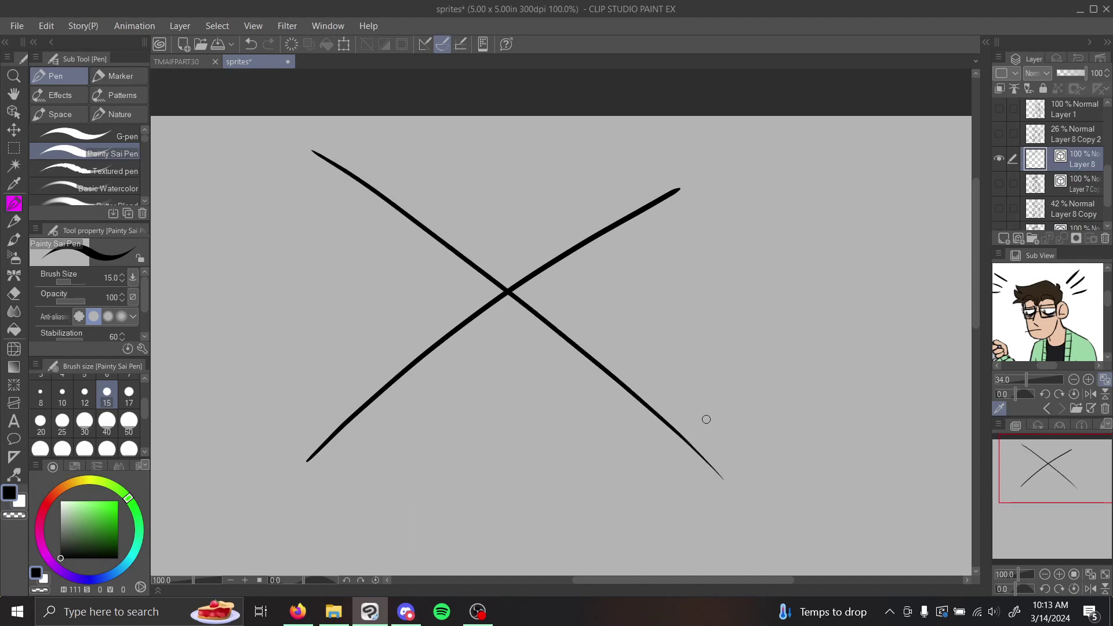
# Bend both crossing strokes into wavy curves with the Pinch vector line tool.
pyautogui.click(14, 474)
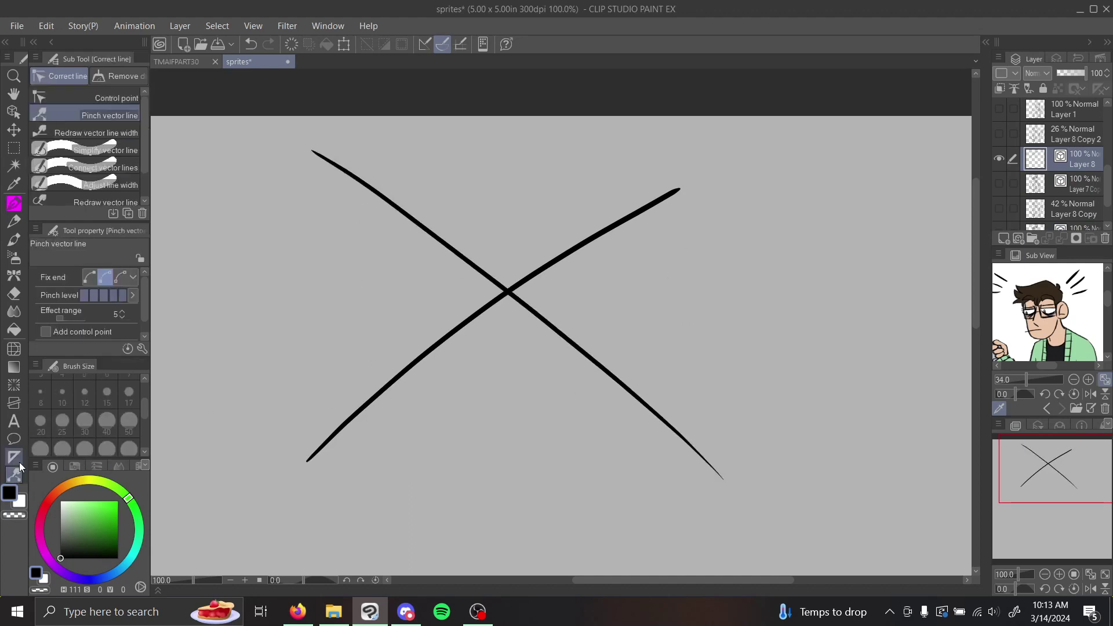
pyautogui.click(104, 98)
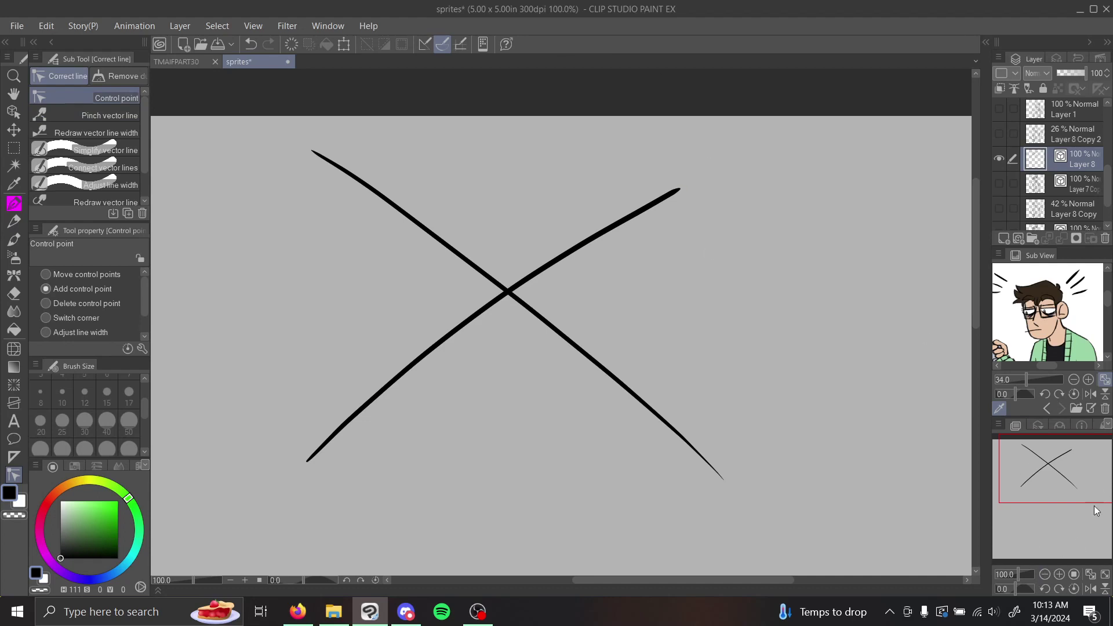
pyautogui.click(1059, 574)
pyautogui.moveTo(1066, 534); pyautogui.dragTo(1048, 452)
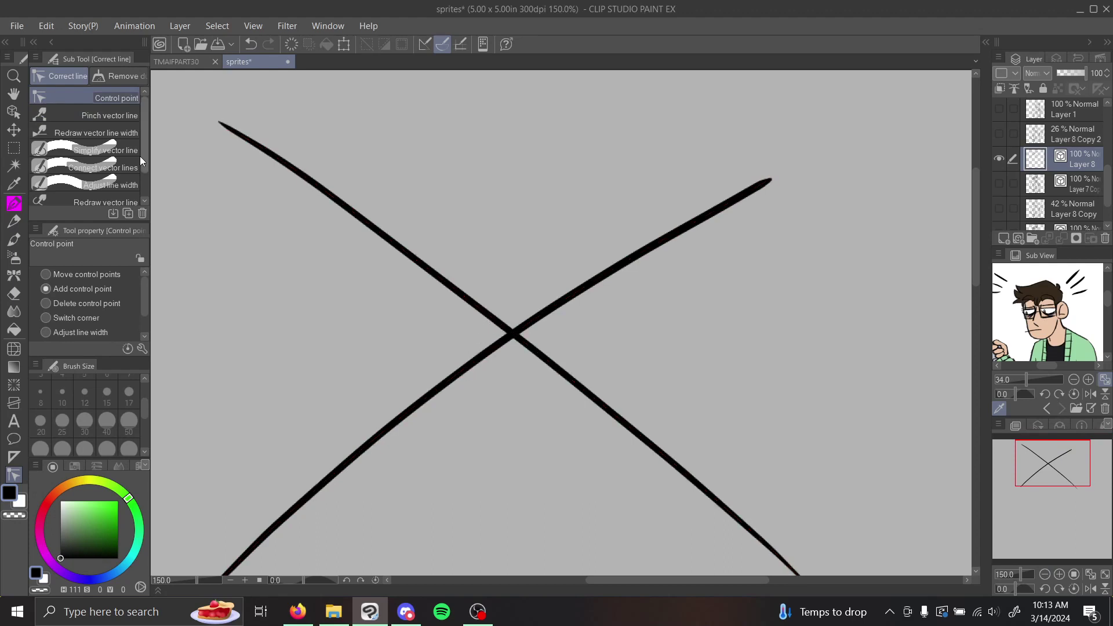
pyautogui.click(110, 115)
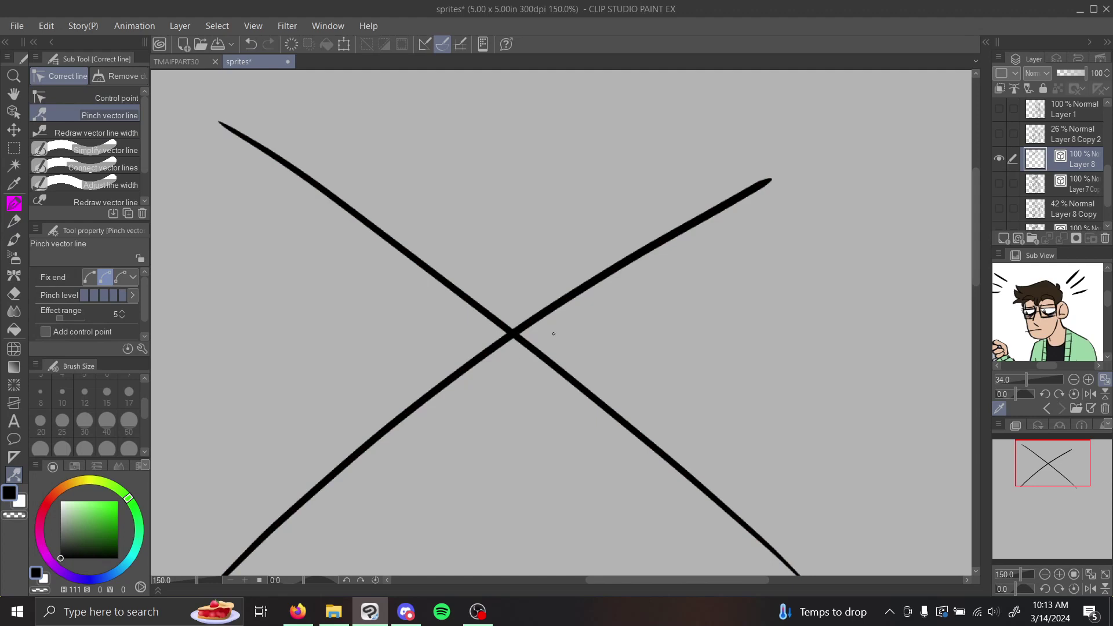
pyautogui.moveTo(544, 317)
pyautogui.mouseDown()
pyautogui.moveTo(574, 360)
pyautogui.moveTo(579, 325)
pyautogui.moveTo(543, 297)
pyautogui.moveTo(536, 255)
pyautogui.mouseUp()
pyautogui.moveTo(528, 344)
pyautogui.mouseDown()
pyautogui.moveTo(572, 443)
pyautogui.moveTo(530, 329)
pyautogui.moveTo(579, 296)
pyautogui.moveTo(649, 282)
pyautogui.mouseUp()
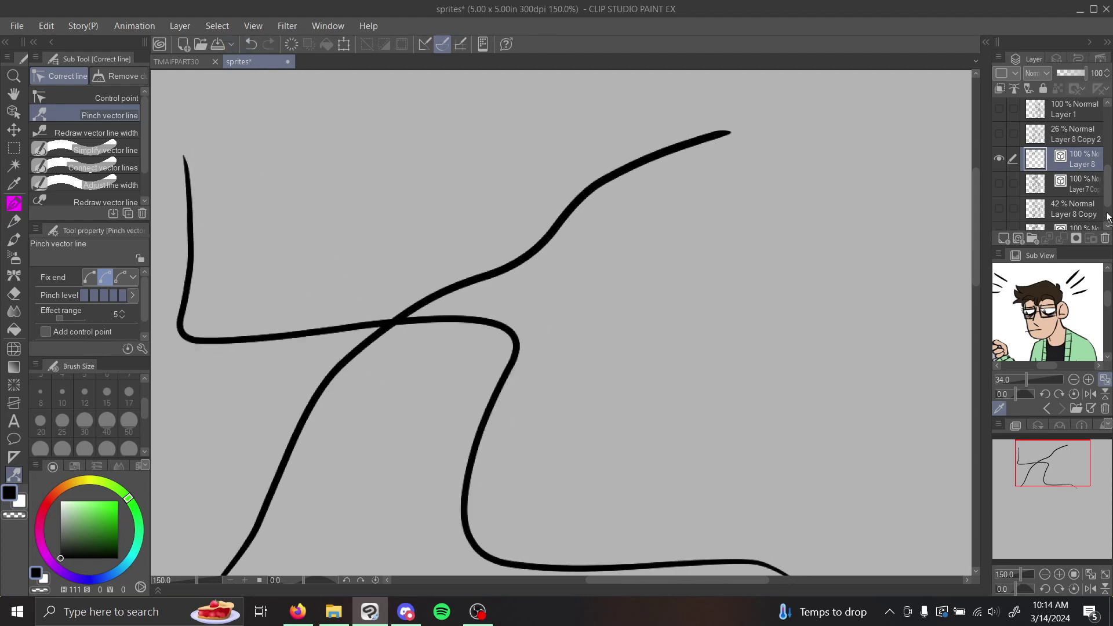
# Delete the practice vector layer and show the character's line-art and sketch layers again.
pyautogui.click(1106, 238)
pyautogui.click(999, 158)
pyautogui.click(999, 183)
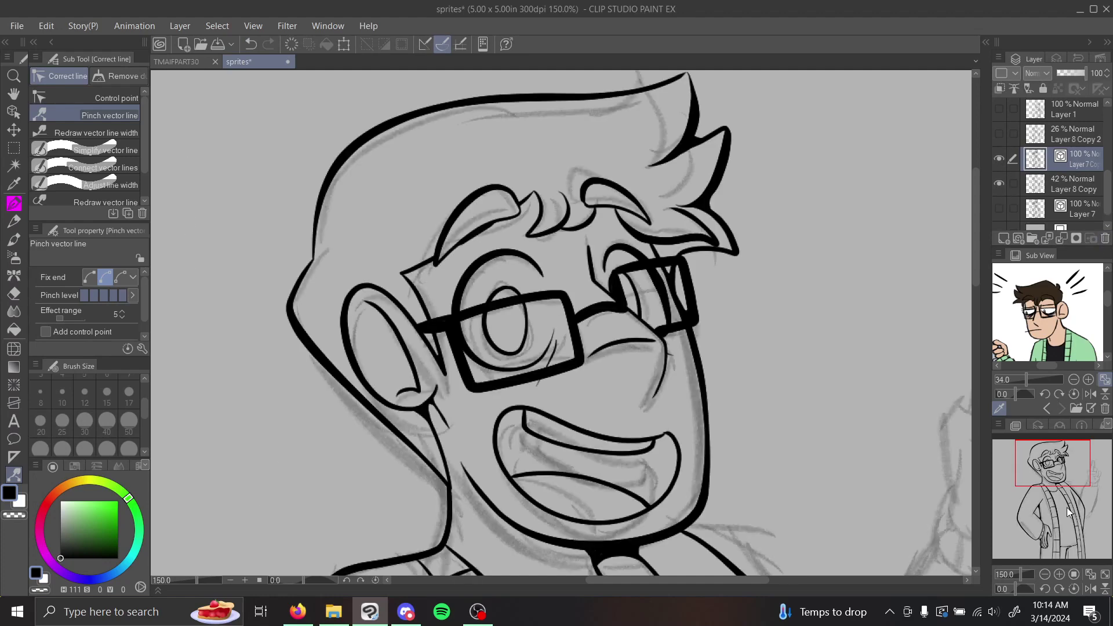
# Ink the raised arm's shoulder line and the forearm outline down to the elbow with the Painty Sai Pen at size 10.
pyautogui.scroll(-2, 1065, 506)
pyautogui.click(1045, 575)
pyautogui.click(1045, 575)
pyautogui.click(1083, 515)
pyautogui.moveTo(1083, 515)
pyautogui.mouseDown()
pyautogui.moveTo(1085, 504)
pyautogui.moveTo(1072, 508)
pyautogui.mouseUp()
pyautogui.click(121, 98)
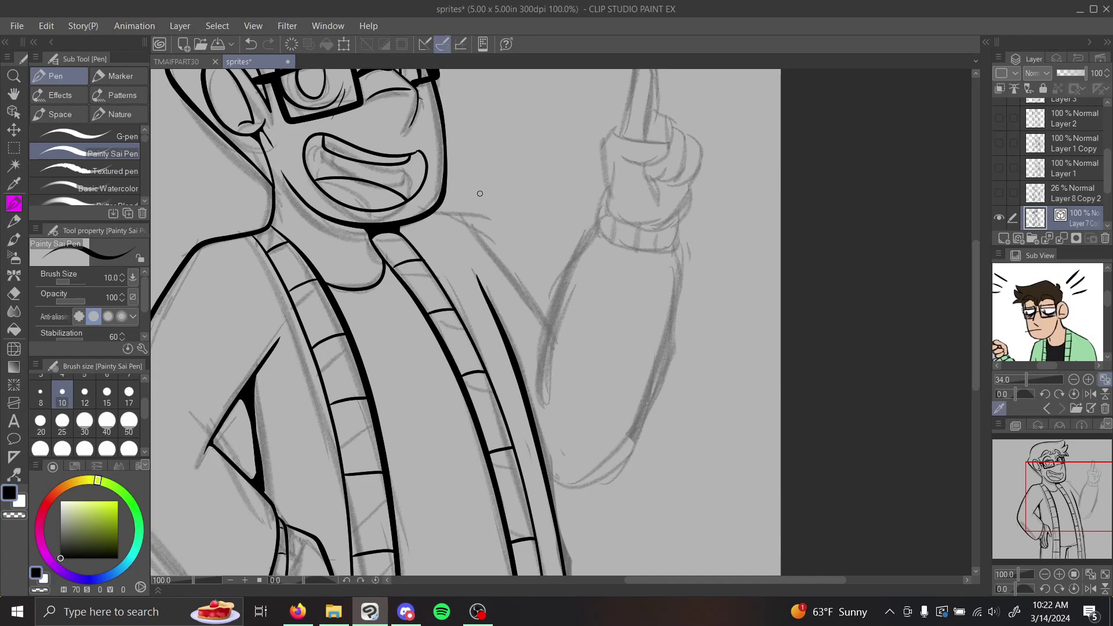
pyautogui.press('y')
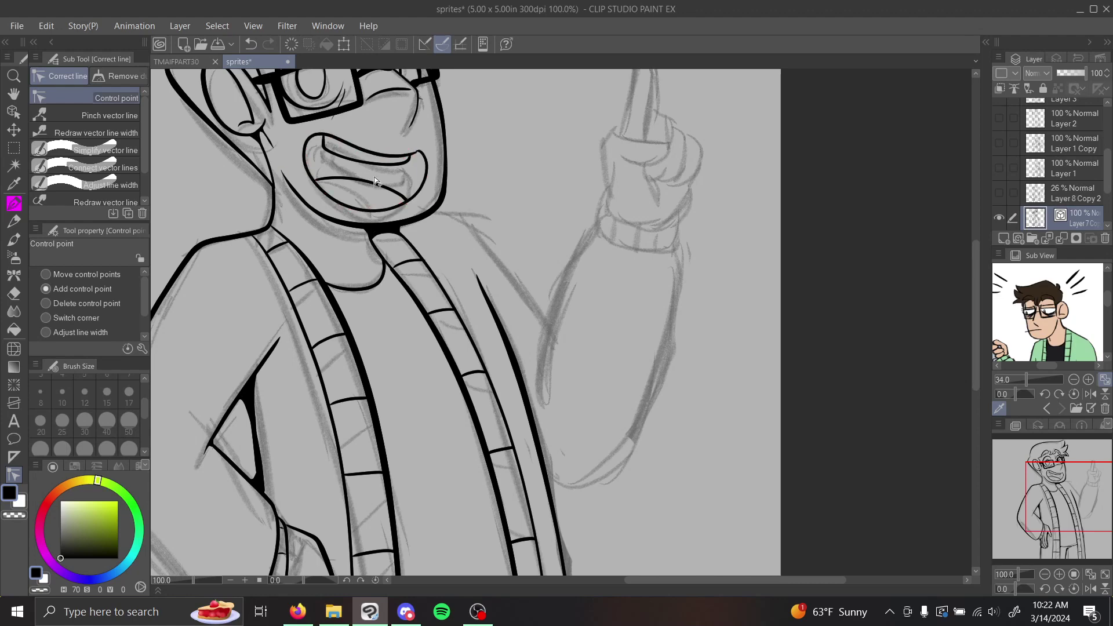
pyautogui.click(14, 204)
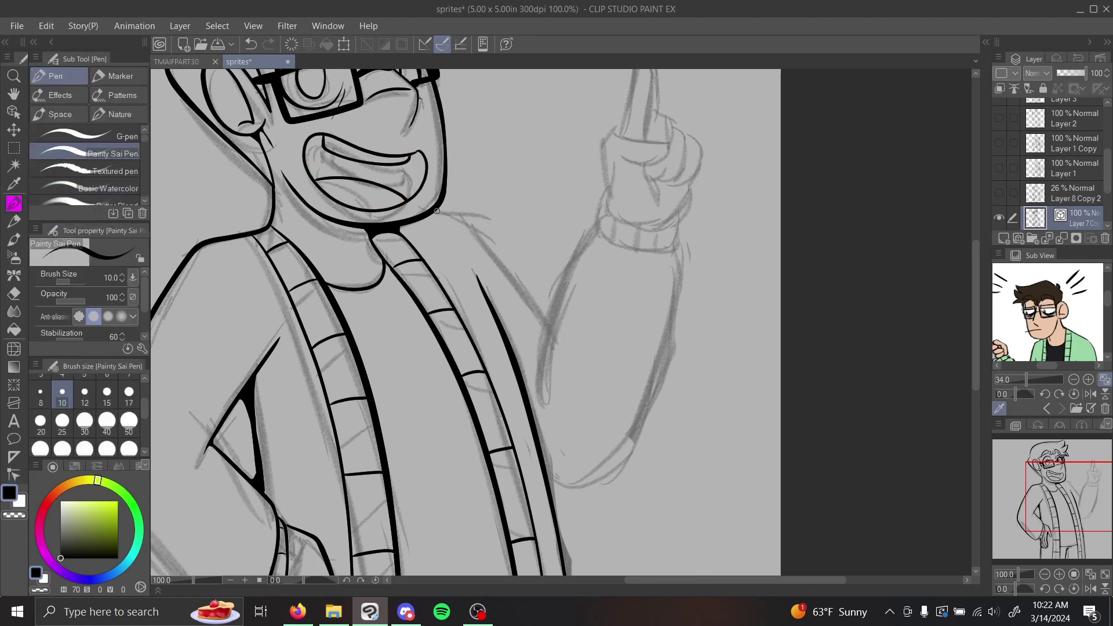
pyautogui.moveTo(440, 210)
pyautogui.mouseDown()
pyautogui.moveTo(483, 235)
pyautogui.moveTo(545, 344)
pyautogui.mouseUp()
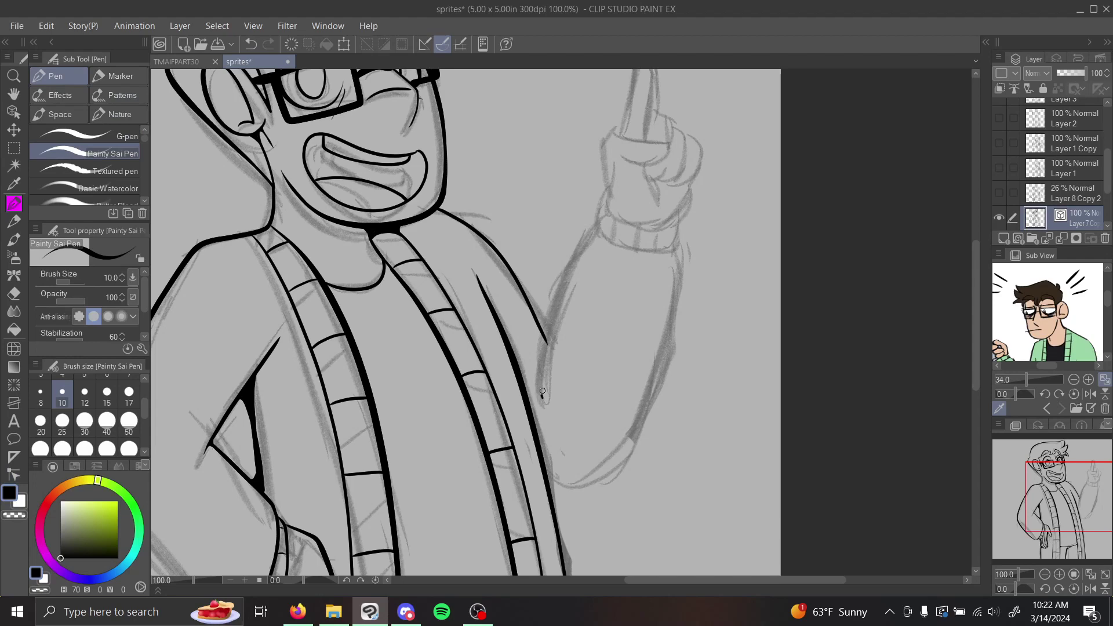
pyautogui.moveTo(542, 392)
pyautogui.mouseDown()
pyautogui.moveTo(578, 255)
pyautogui.moveTo(595, 237)
pyautogui.moveTo(634, 231)
pyautogui.moveTo(675, 266)
pyautogui.moveTo(671, 308)
pyautogui.moveTo(607, 462)
pyautogui.moveTo(548, 492)
pyautogui.mouseUp()
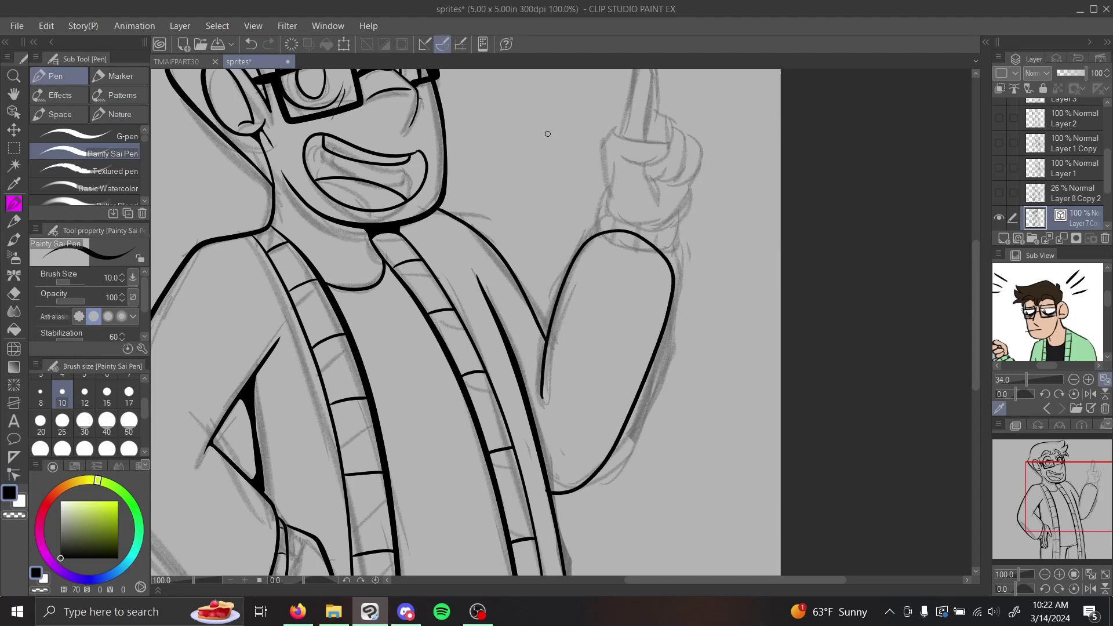
# Trim the forearm line's overshooting end at the coat edge by deleting its end control points.
pyautogui.moveTo(1072, 535); pyautogui.dragTo(1076, 537)
pyautogui.click(1059, 574)
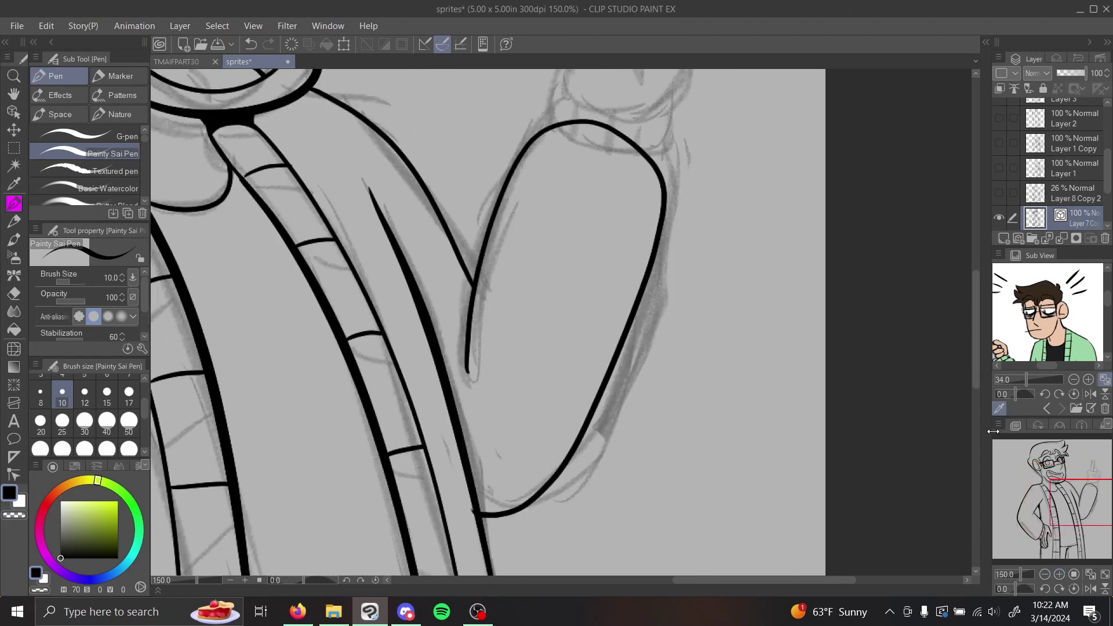
pyautogui.moveTo(1089, 502); pyautogui.dragTo(1092, 499)
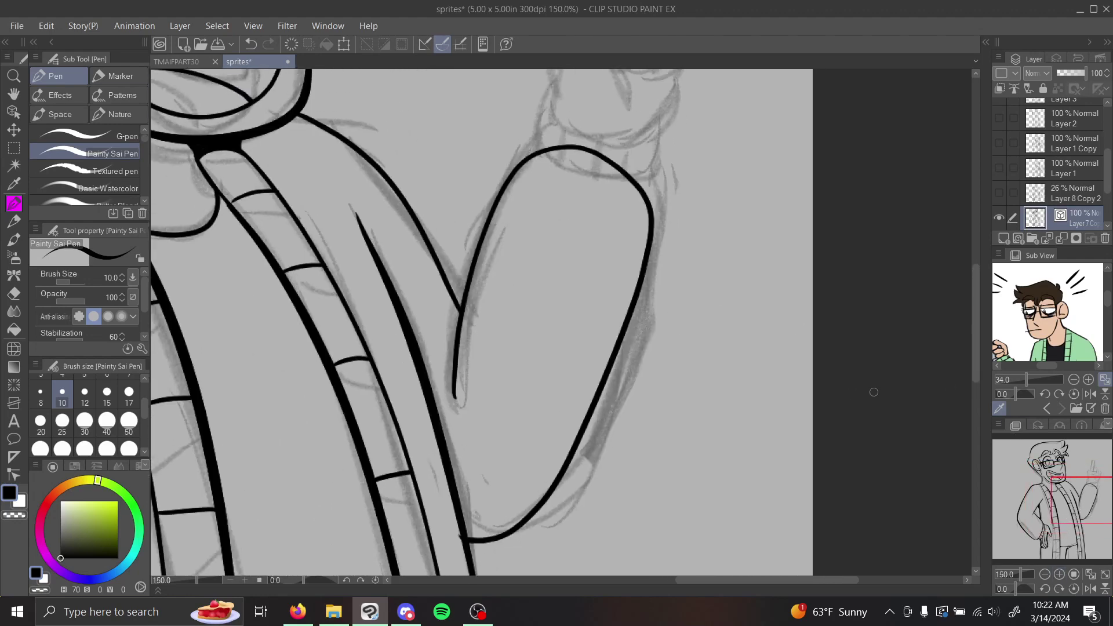
pyautogui.press('y')
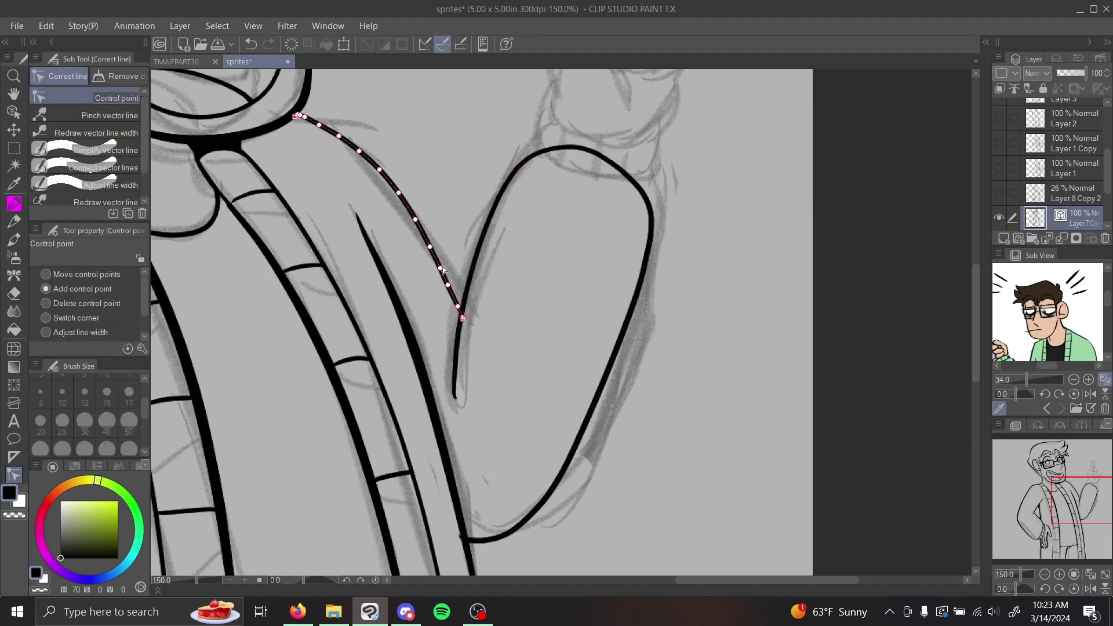
pyautogui.moveTo(996, 474); pyautogui.dragTo(1058, 573)
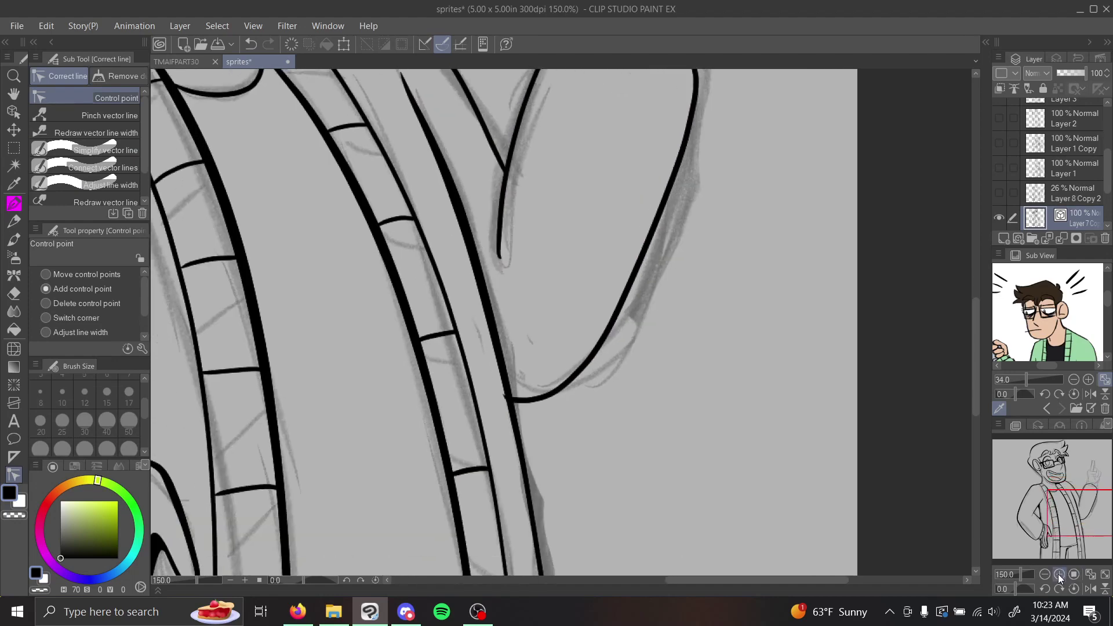
pyautogui.click(1058, 574)
pyautogui.click(1058, 574)
pyautogui.click(1059, 573)
pyautogui.moveTo(1078, 517); pyautogui.dragTo(1079, 522)
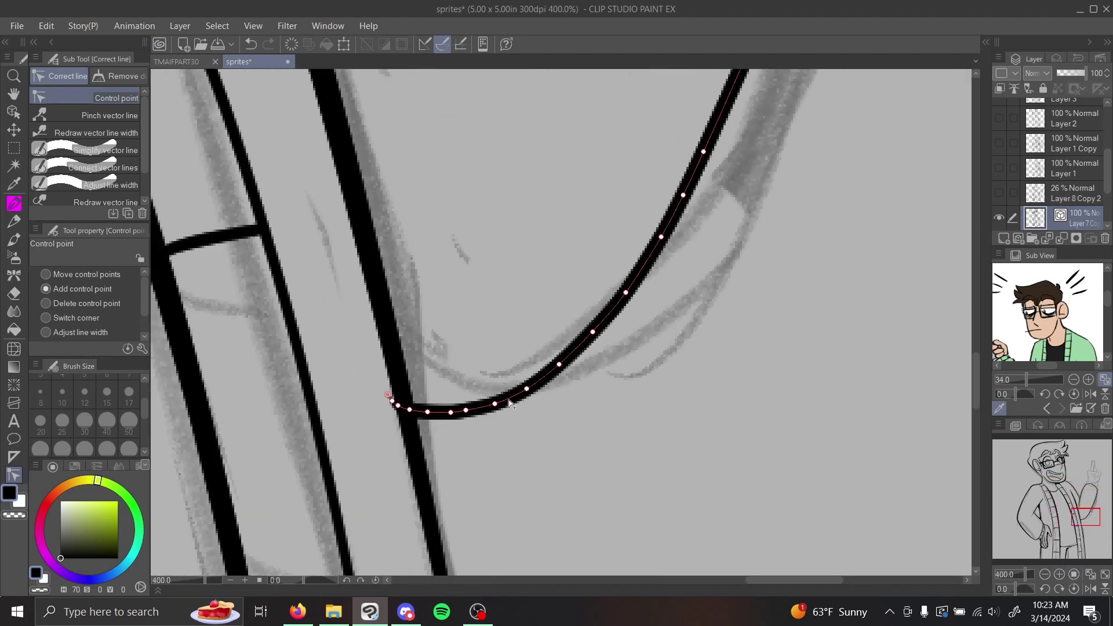
pyautogui.moveTo(500, 407)
pyautogui.mouseDown()
pyautogui.moveTo(502, 425)
pyautogui.moveTo(492, 387)
pyautogui.moveTo(494, 404)
pyautogui.mouseUp()
pyautogui.click(258, 45)
pyautogui.click(397, 405)
pyautogui.click(396, 404)
# Delete a control point midway along the raised arm's shoulder line to smooth it.
pyautogui.moveTo(1091, 517)
pyautogui.mouseDown()
pyautogui.moveTo(1071, 490)
pyautogui.moveTo(1085, 506)
pyautogui.mouseUp()
pyautogui.scroll(-3, 1049, 557)
pyautogui.moveTo(1049, 559); pyautogui.dragTo(1076, 513)
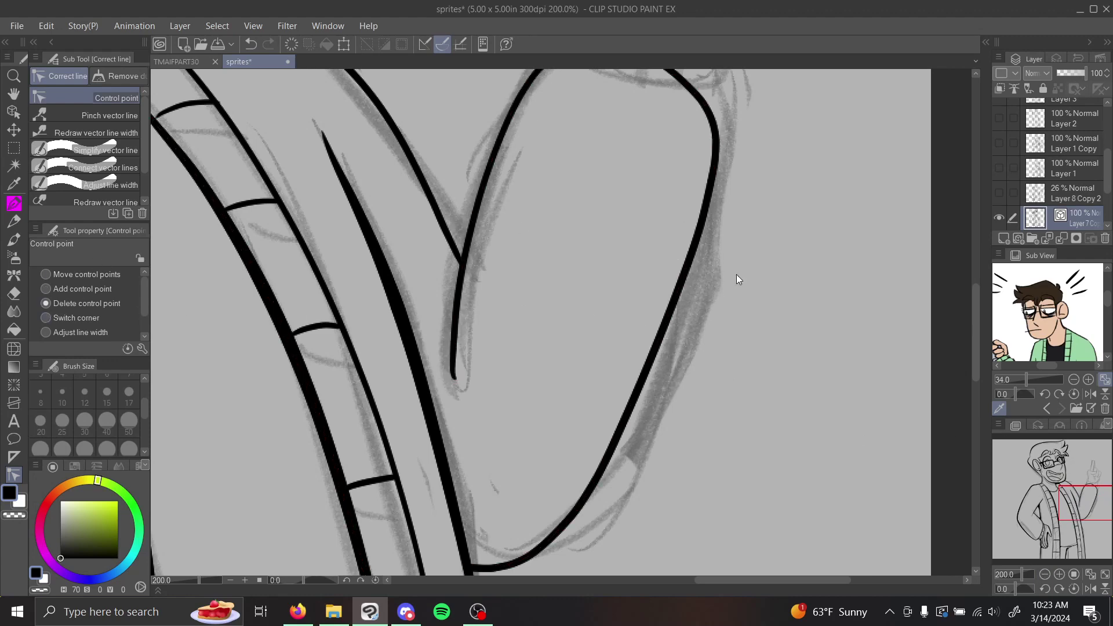
pyautogui.click(1059, 573)
pyautogui.moveTo(1064, 505)
pyautogui.mouseDown()
pyautogui.moveTo(1083, 500)
pyautogui.moveTo(1080, 489)
pyautogui.mouseUp()
pyautogui.click(462, 347)
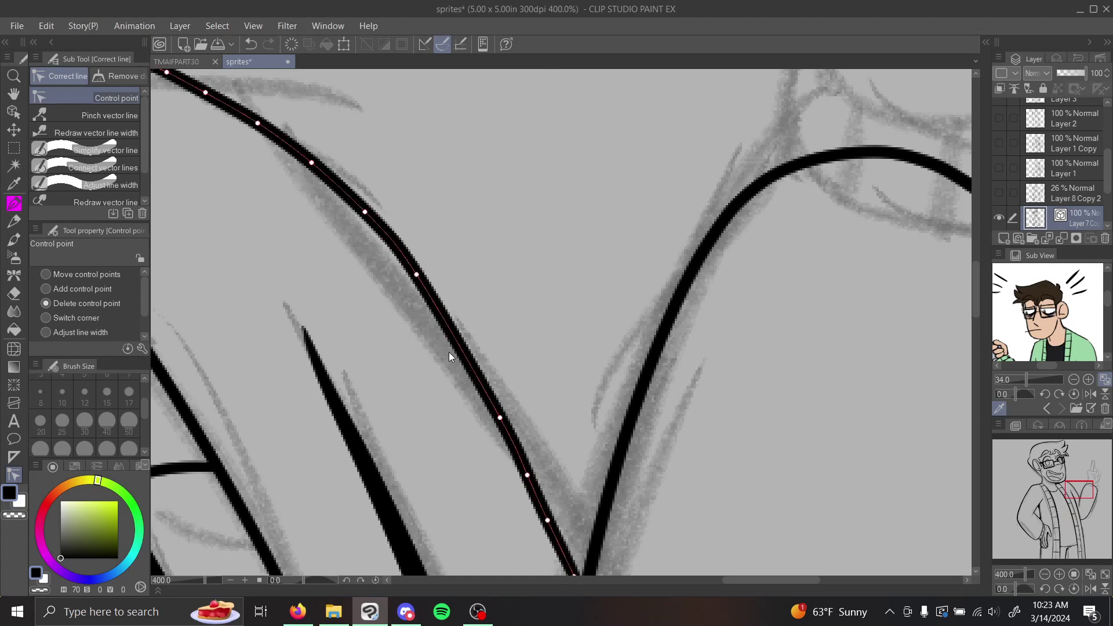
# Try deleting another control point low on the raised arm's shoulder line, and undo both control-point deletions.
pyautogui.click(499, 417)
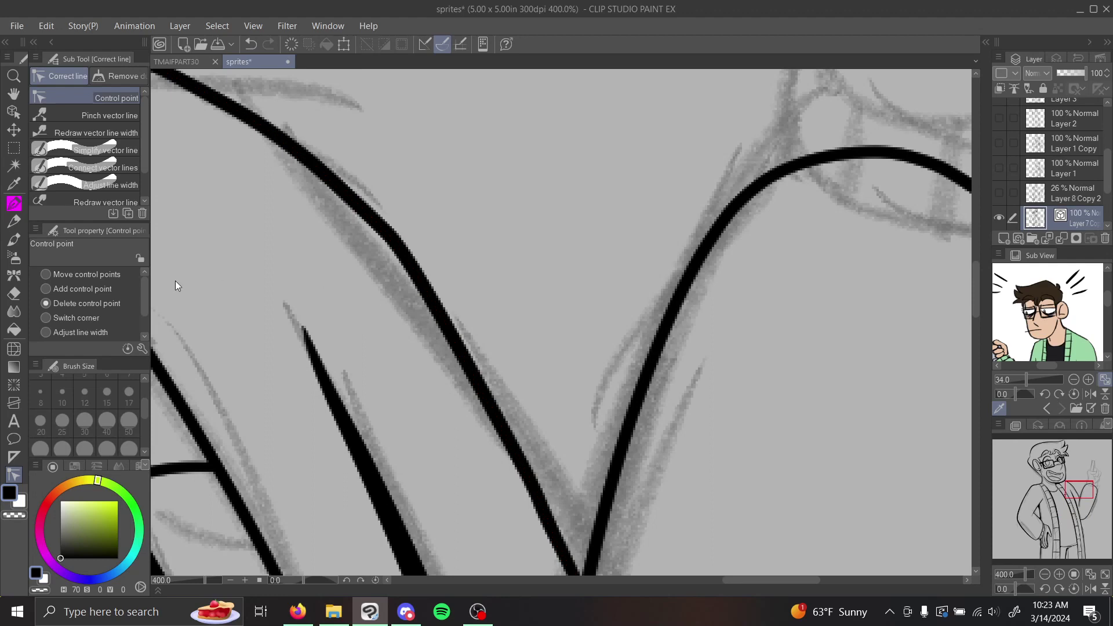
pyautogui.click(253, 44)
pyautogui.click(252, 44)
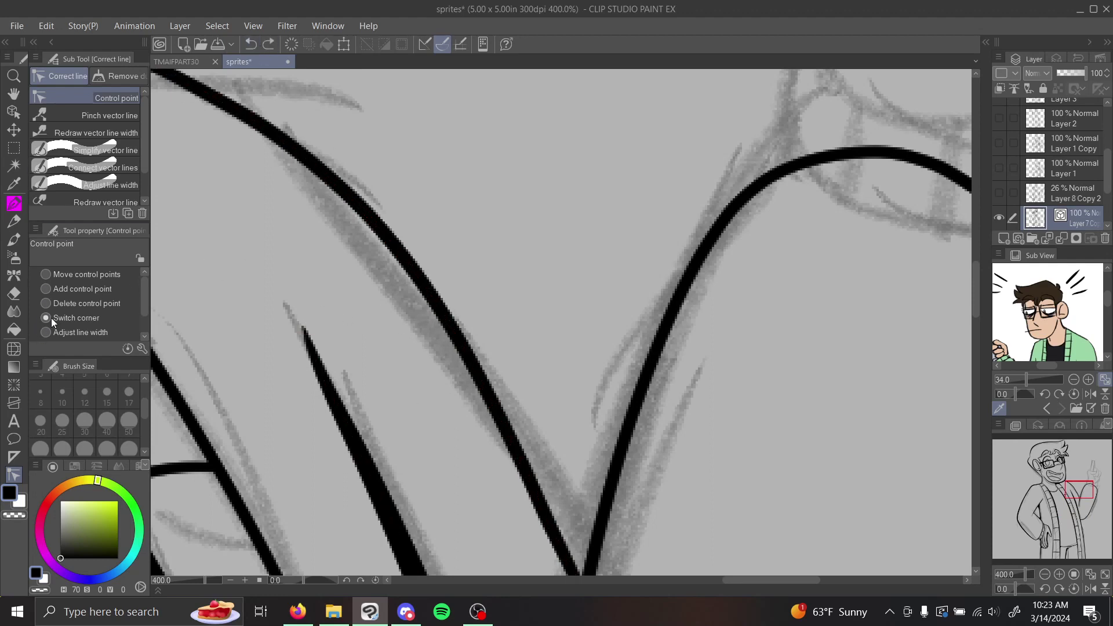
# Try switching a control point's corner and adding a control point on the shoulder line, undoing each change.
pyautogui.click(417, 283)
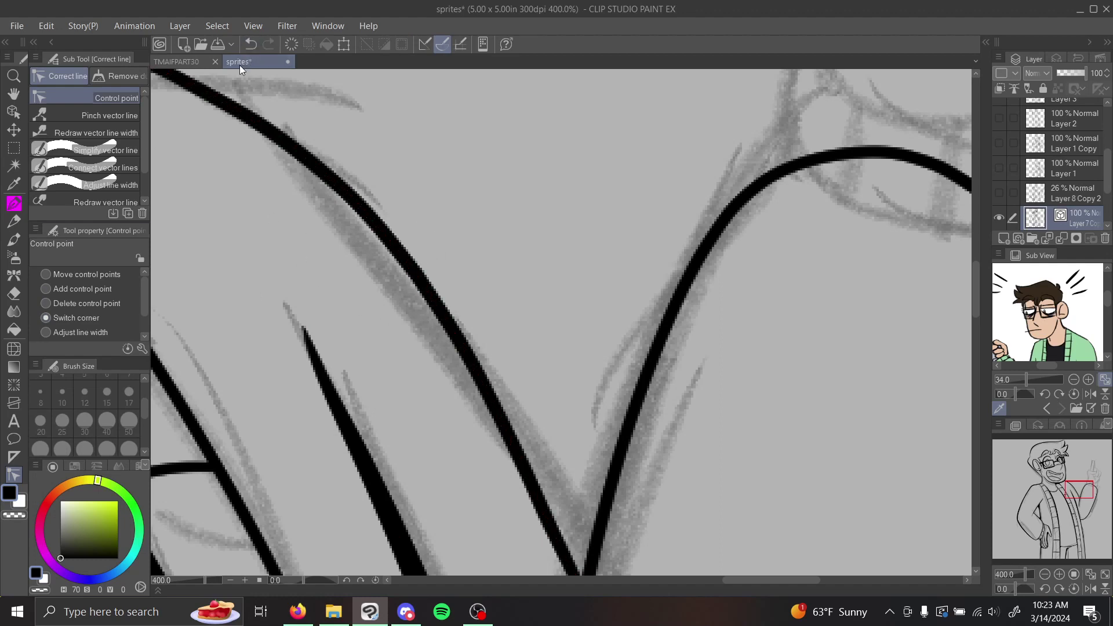
pyautogui.click(251, 45)
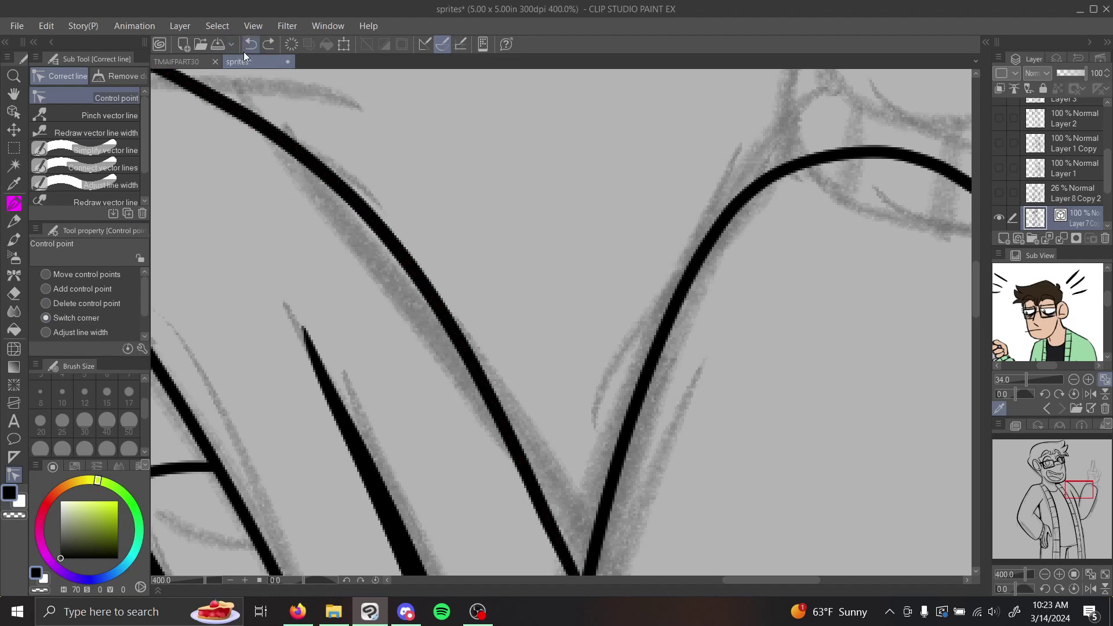
pyautogui.click(46, 288)
pyautogui.click(249, 44)
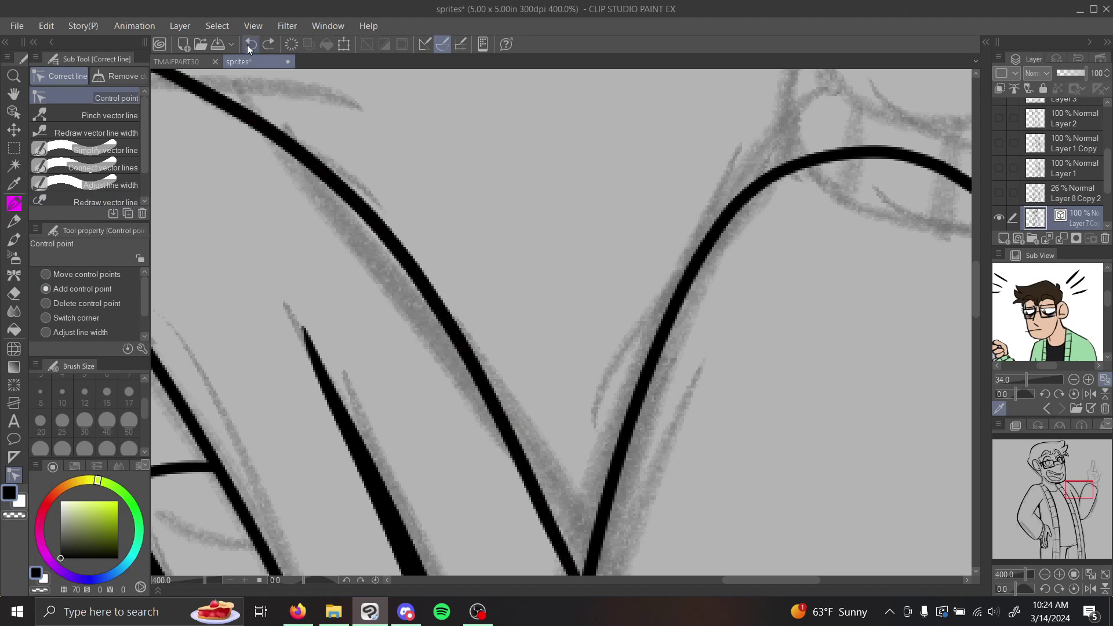
# Try thickening the shoulder line at one mid-curve control point with Adjust line width, and undo it.
pyautogui.click(46, 333)
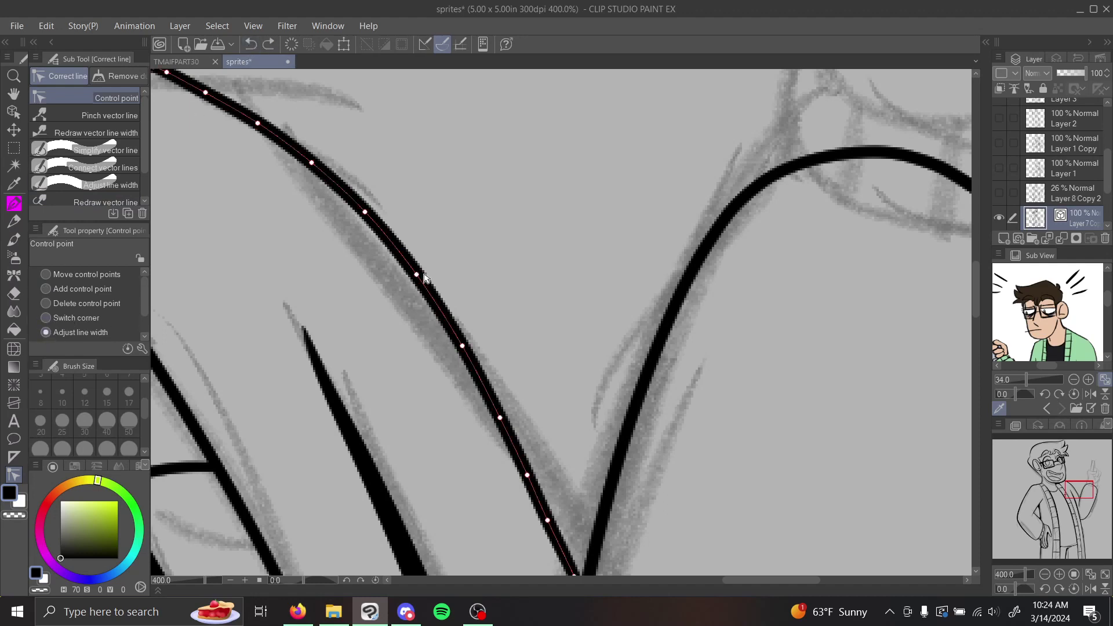
pyautogui.moveTo(417, 280)
pyautogui.mouseDown()
pyautogui.moveTo(448, 259)
pyautogui.moveTo(420, 278)
pyautogui.mouseUp()
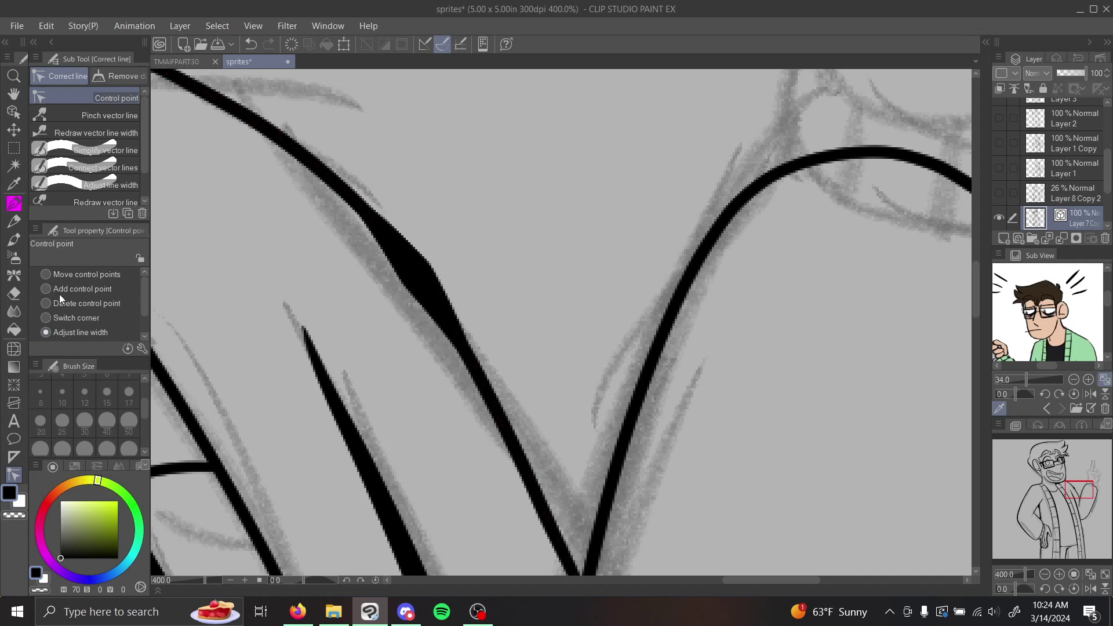
pyautogui.hotkey('ctrl', 'z')
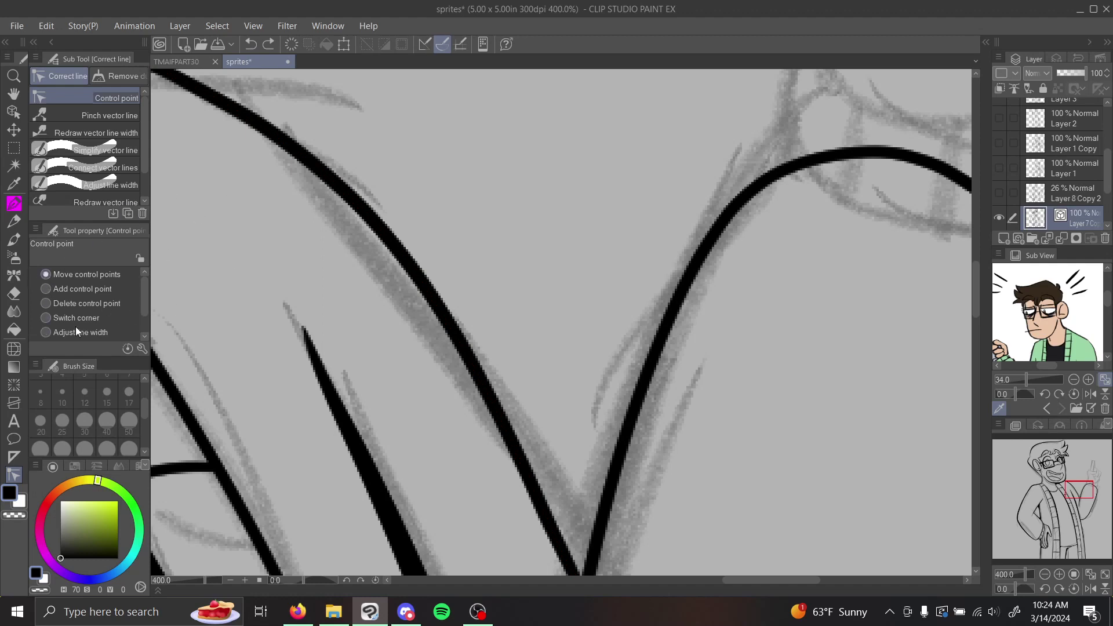
# Set the control point mode back to Move control points and switch to the Pinch vector line tool.
pyautogui.click(49, 274)
pyautogui.moveTo(1074, 494)
pyautogui.mouseDown()
pyautogui.moveTo(1047, 464)
pyautogui.moveTo(1050, 476)
pyautogui.moveTo(1088, 473)
pyautogui.moveTo(1081, 518)
pyautogui.moveTo(1085, 500)
pyautogui.mouseUp()
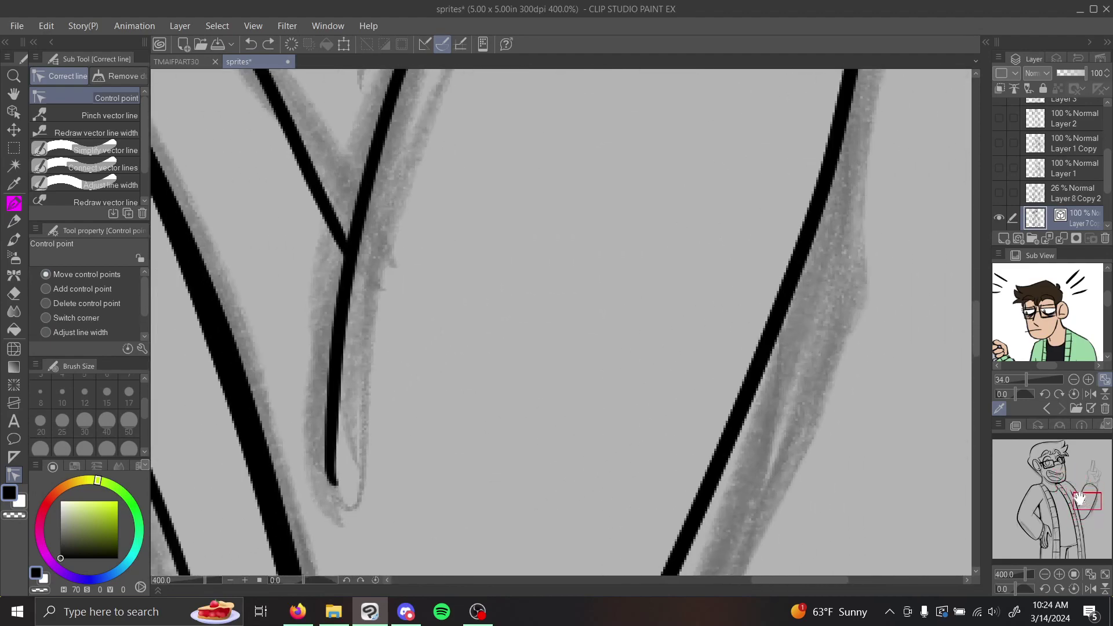
pyautogui.click(1024, 572)
pyautogui.moveTo(1084, 495); pyautogui.dragTo(1079, 495)
pyautogui.click(1044, 574)
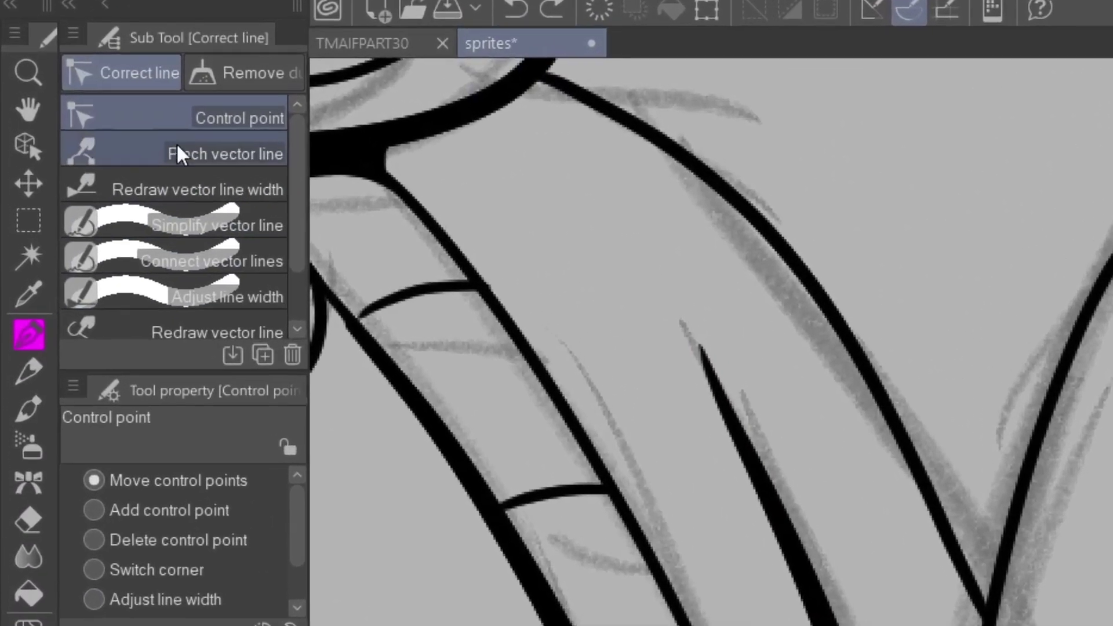
pyautogui.click(107, 110)
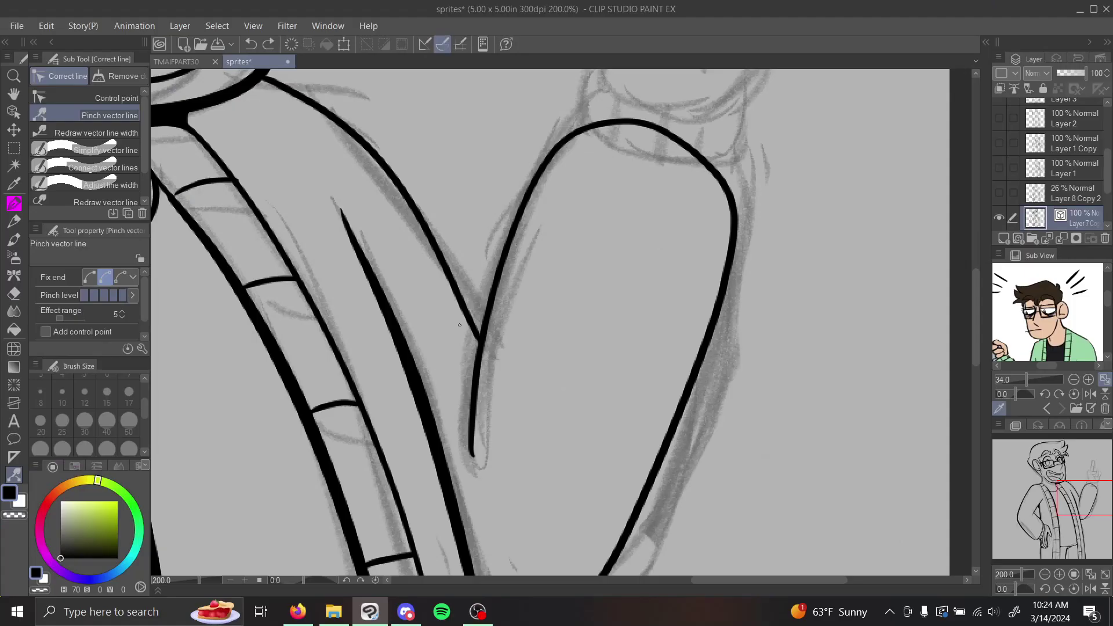
# Try pinching the middle of the shoulder line far toward the character's chin, and undo it.
pyautogui.moveTo(1090, 496)
pyautogui.mouseDown()
pyautogui.moveTo(1088, 477)
pyautogui.moveTo(1072, 508)
pyautogui.moveTo(1073, 485)
pyautogui.mouseUp()
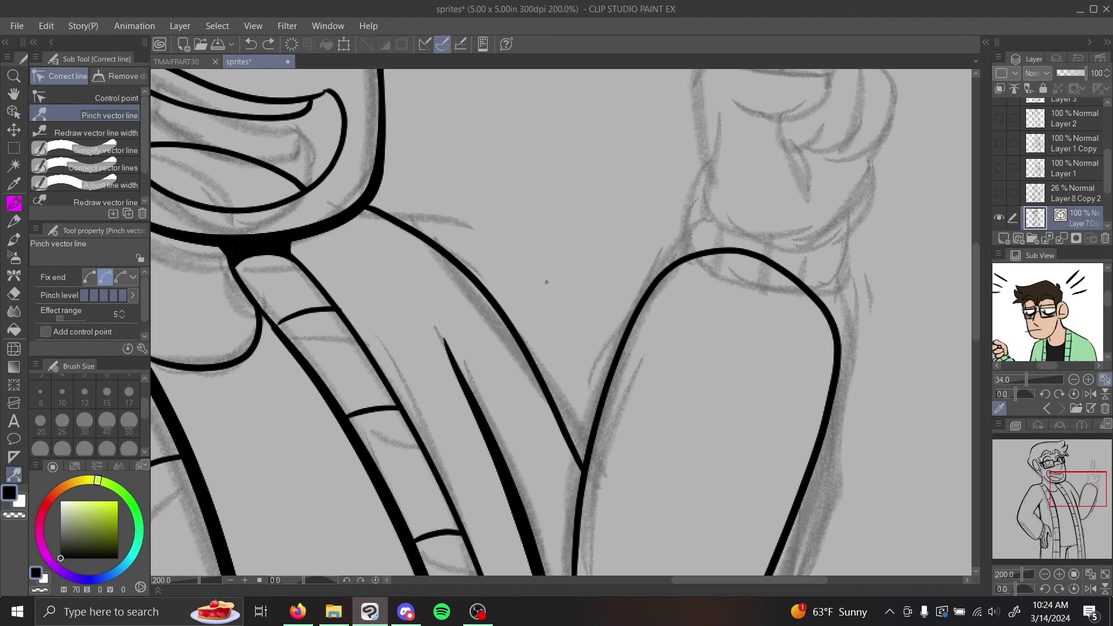
pyautogui.moveTo(497, 305); pyautogui.dragTo(348, 238)
pyautogui.click(250, 44)
# Pinch the raised forearm's outer edge, wrist curve and inner edge so the outline follows the sketch.
pyautogui.scroll(-2, 1087, 504)
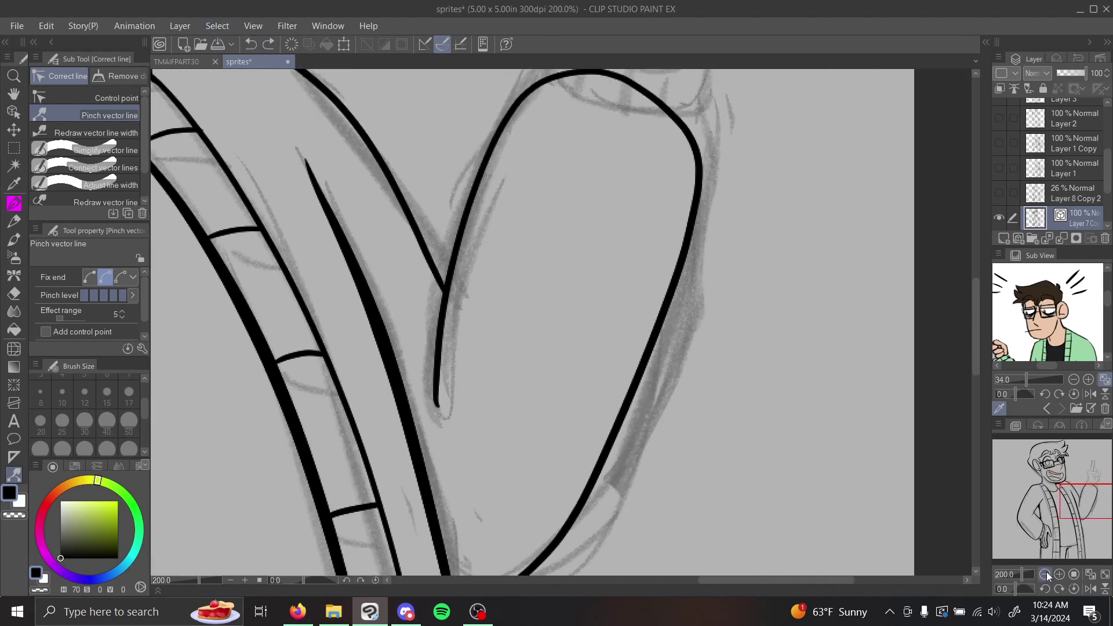
pyautogui.moveTo(1087, 510); pyautogui.dragTo(1088, 512)
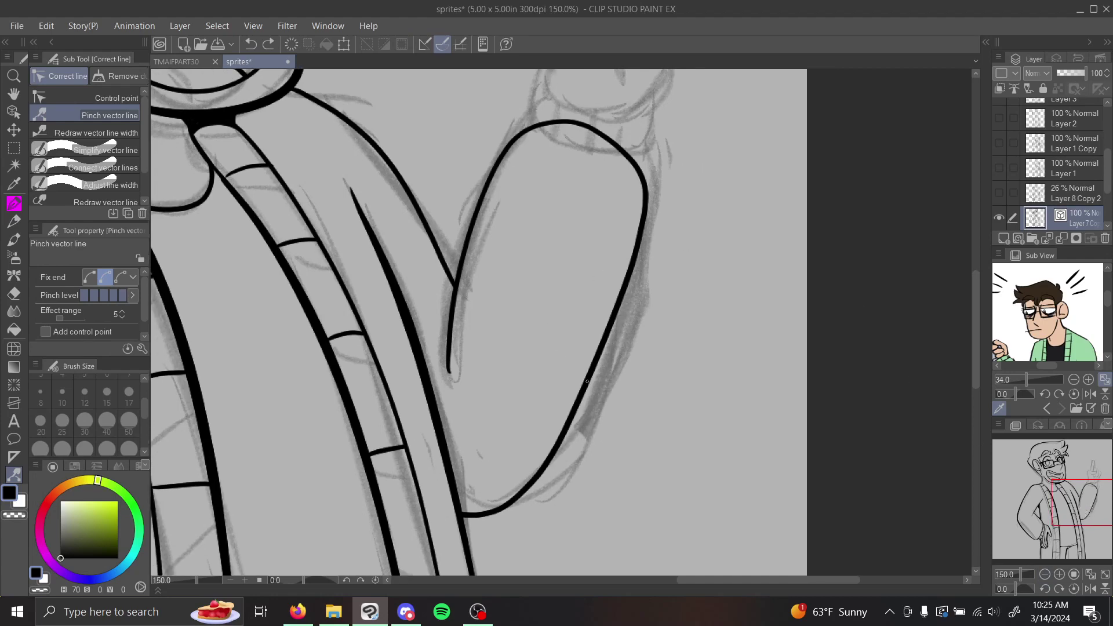
pyautogui.moveTo(583, 386); pyautogui.dragTo(611, 386)
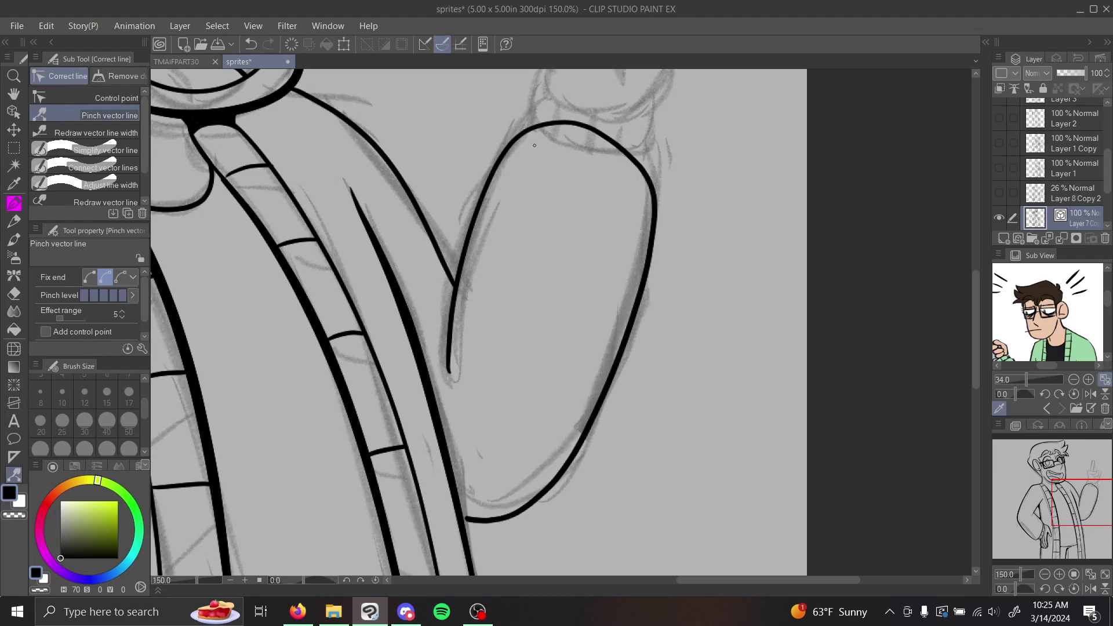
pyautogui.moveTo(568, 121); pyautogui.dragTo(522, 114)
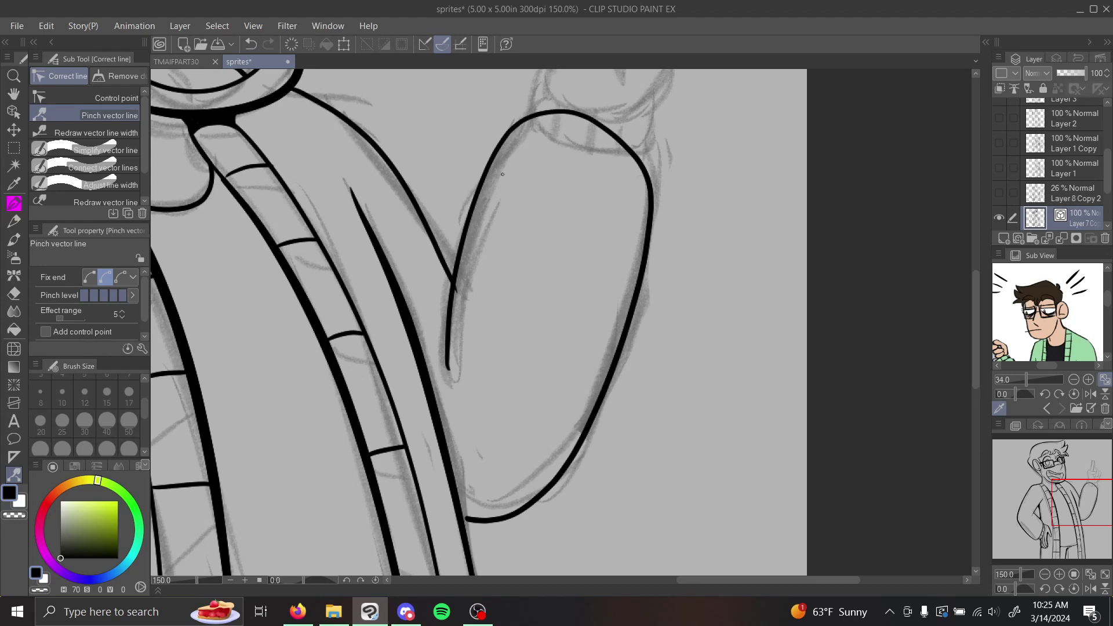
pyautogui.moveTo(448, 319); pyautogui.dragTo(451, 321)
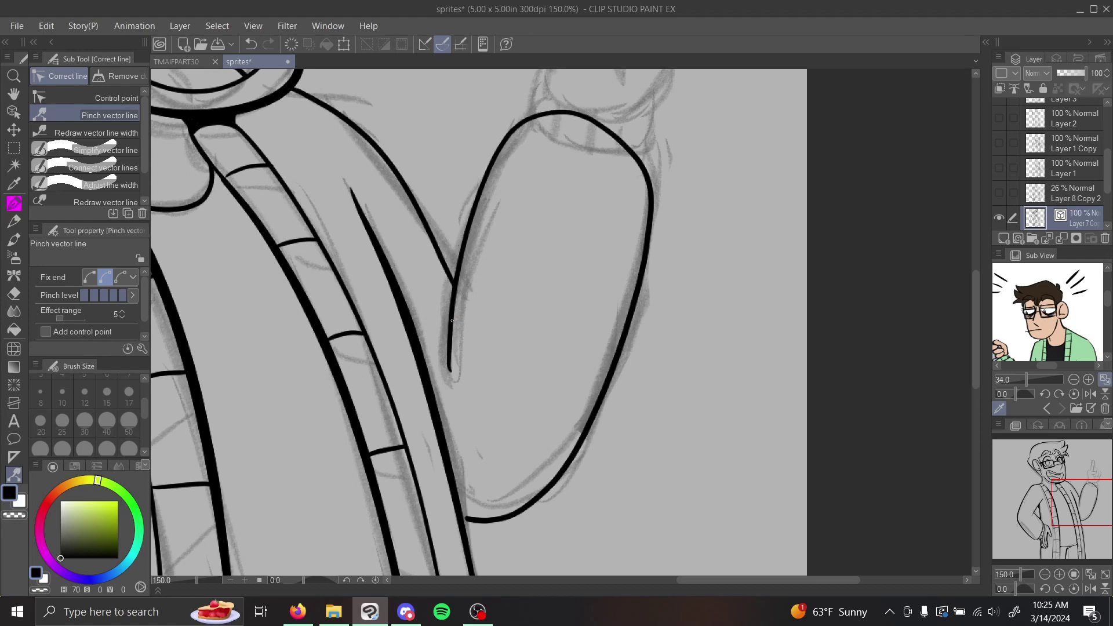
pyautogui.moveTo(644, 168); pyautogui.dragTo(616, 137)
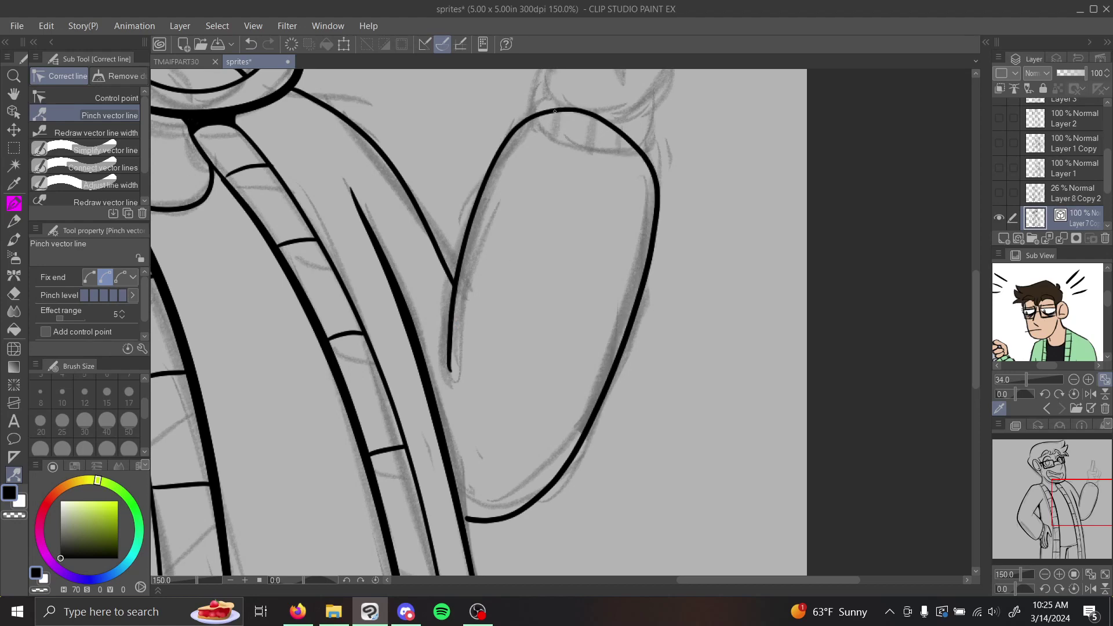
# Try nudging the forearm's wrist curve down and its inner end sideways with Pinch vector line, and undo both.
pyautogui.moveTo(554, 111); pyautogui.dragTo(554, 115)
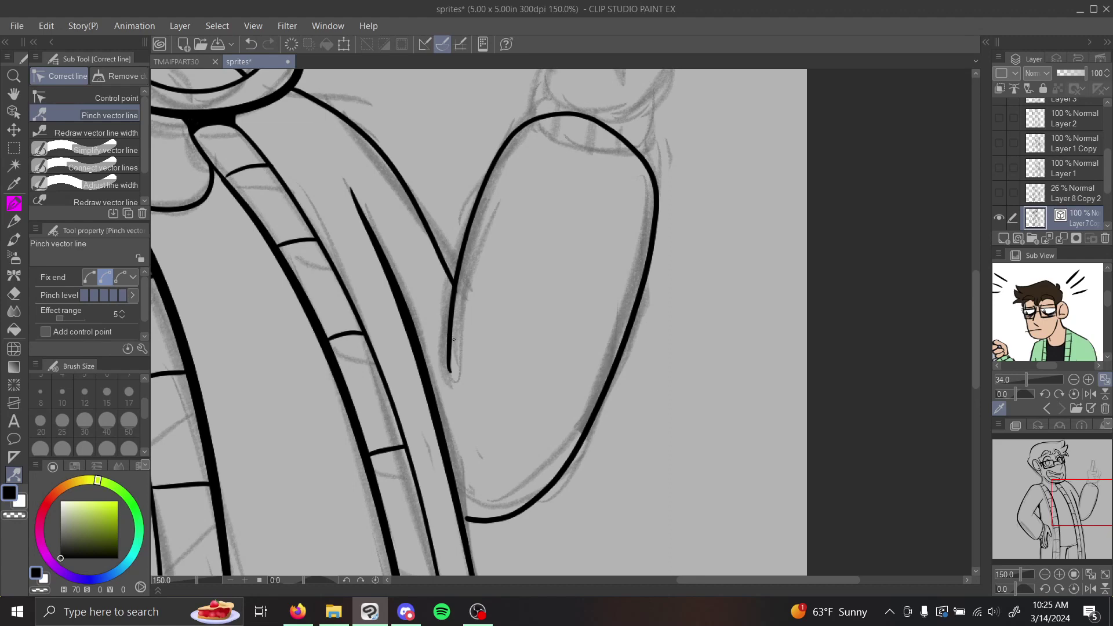
pyautogui.moveTo(450, 338); pyautogui.dragTo(452, 337)
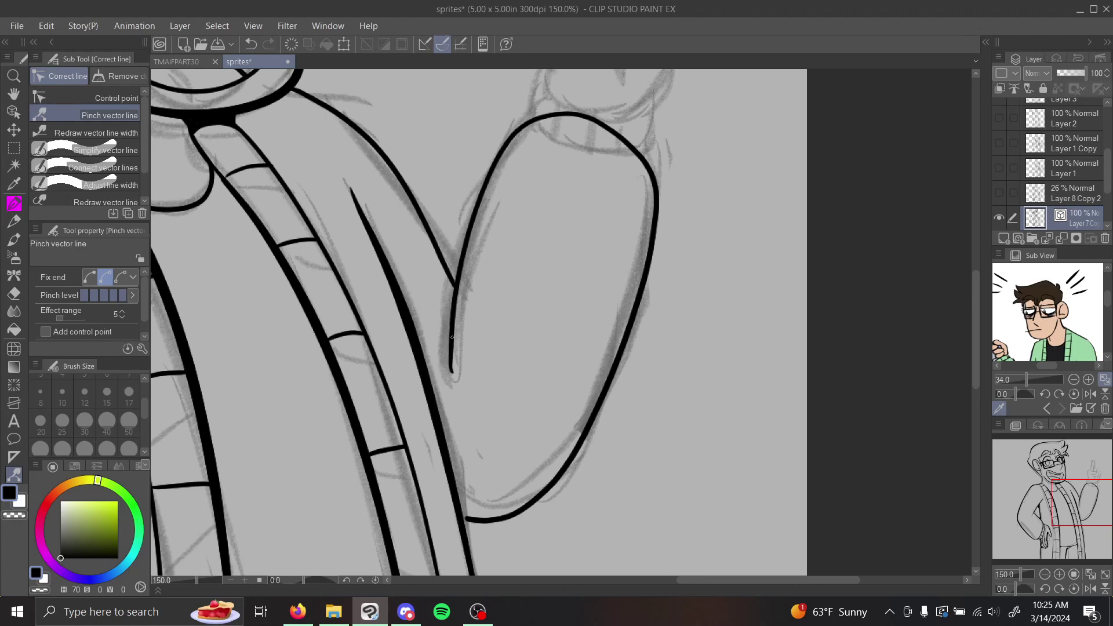
pyautogui.click(250, 44)
pyautogui.click(249, 44)
# Pinch the forearm line's inner end onto the sketch and its elbow end against the coat edge.
pyautogui.moveTo(444, 364); pyautogui.dragTo(450, 374)
pyautogui.moveTo(1086, 503); pyautogui.dragTo(1082, 511)
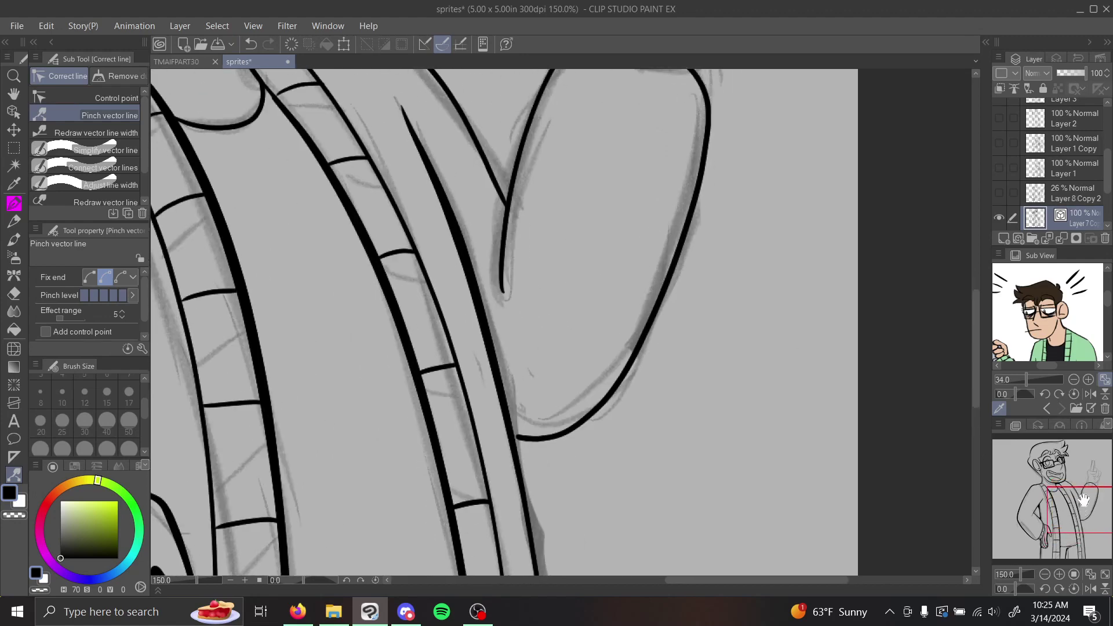
pyautogui.moveTo(527, 445); pyautogui.dragTo(522, 444)
# Pinch the shoulder line's upper end against the jaw and adjust the curve along the upper arm.
pyautogui.moveTo(1042, 503); pyautogui.dragTo(1038, 486)
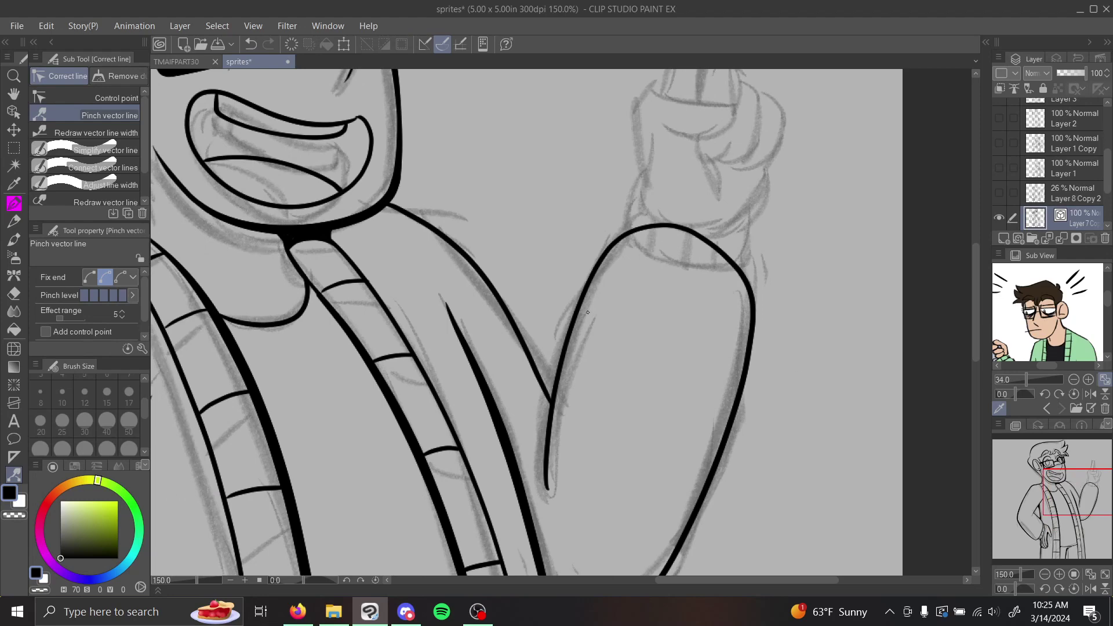
pyautogui.moveTo(396, 205); pyautogui.dragTo(394, 209)
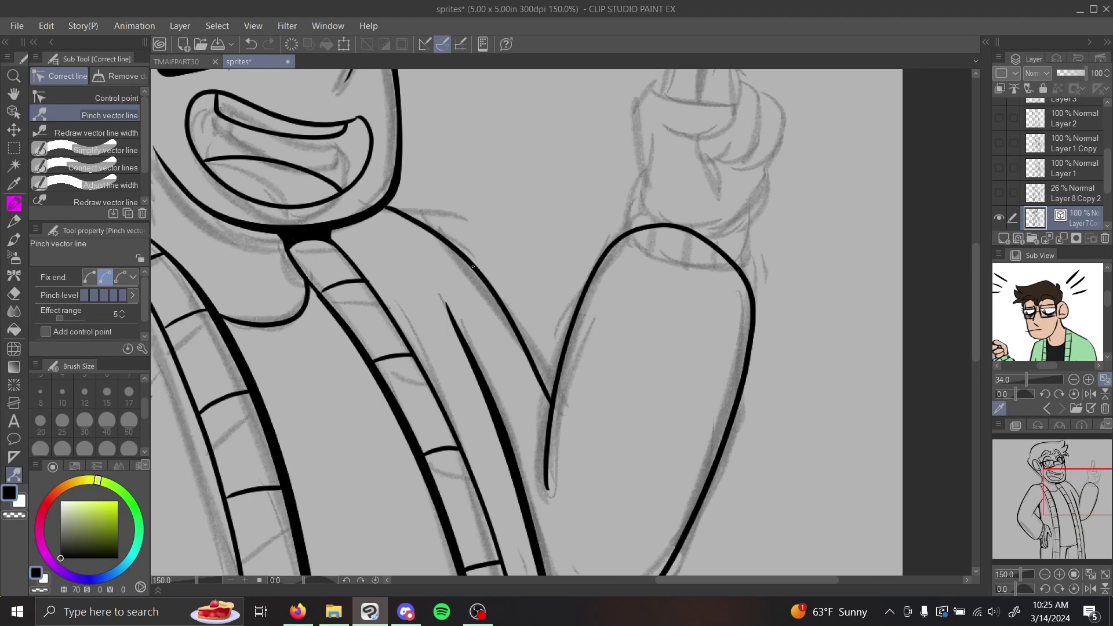
pyautogui.moveTo(473, 267); pyautogui.dragTo(496, 320)
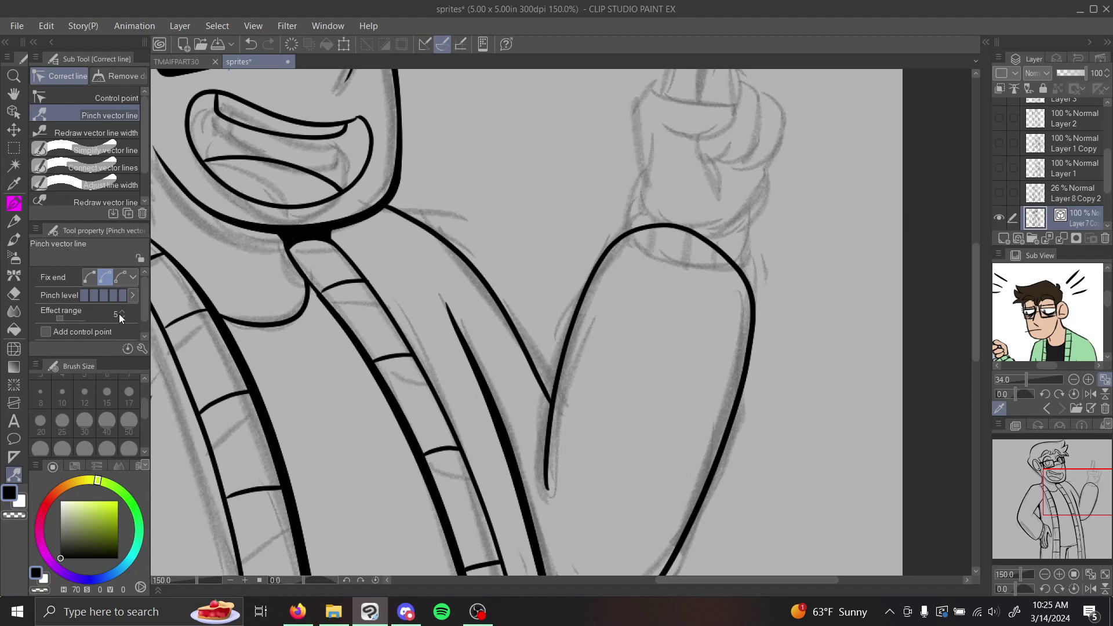
# Examine the Pinch vector line options for fixed ends, pinch level, effect range, adding control points and connecting lines.
pyautogui.scroll(-2, 144, 298)
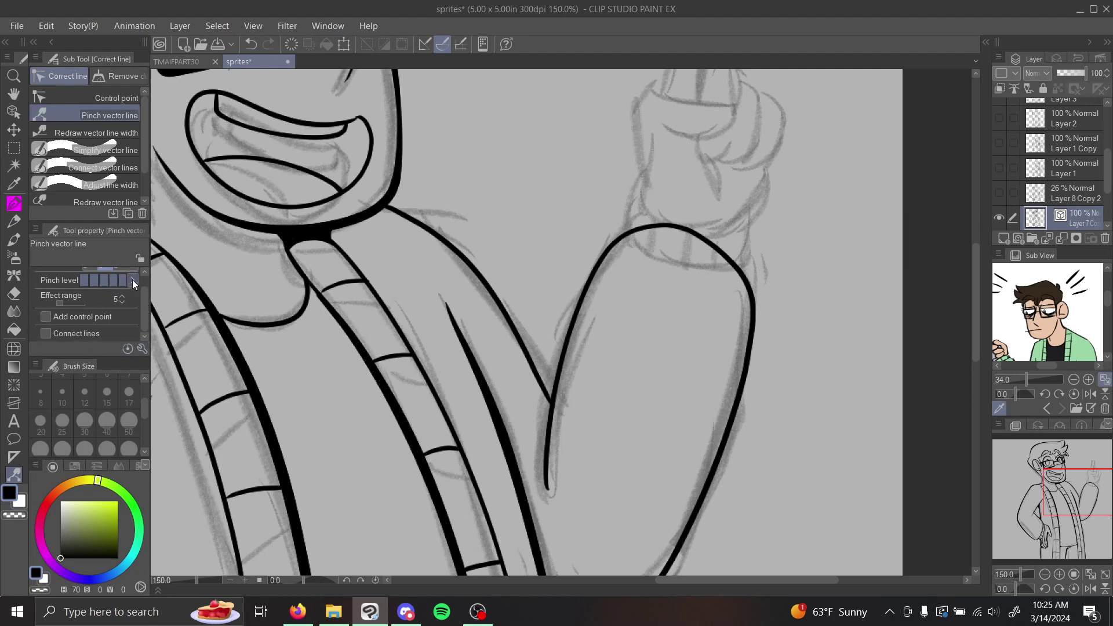
pyautogui.scroll(2, 145, 302)
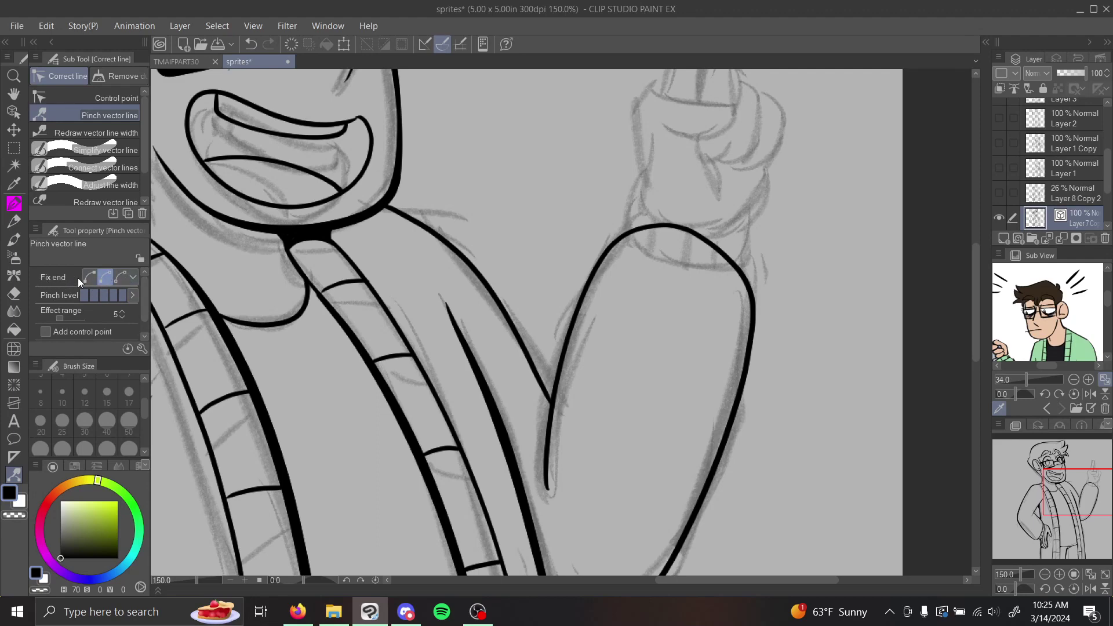
pyautogui.scroll(-2, 144, 285)
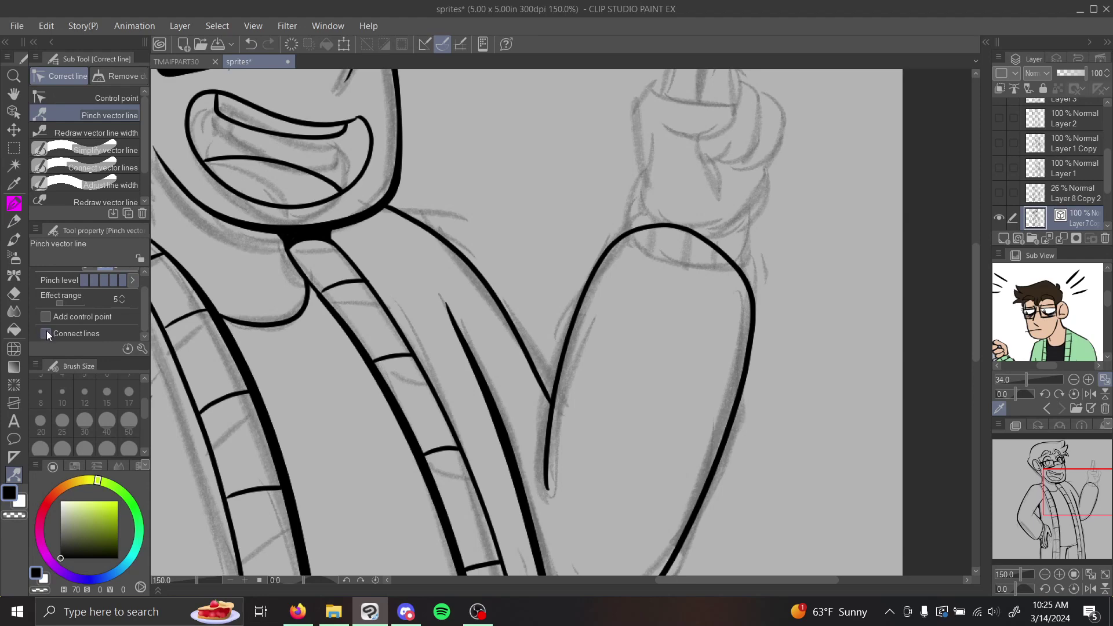
pyautogui.moveTo(144, 304); pyautogui.dragTo(146, 292)
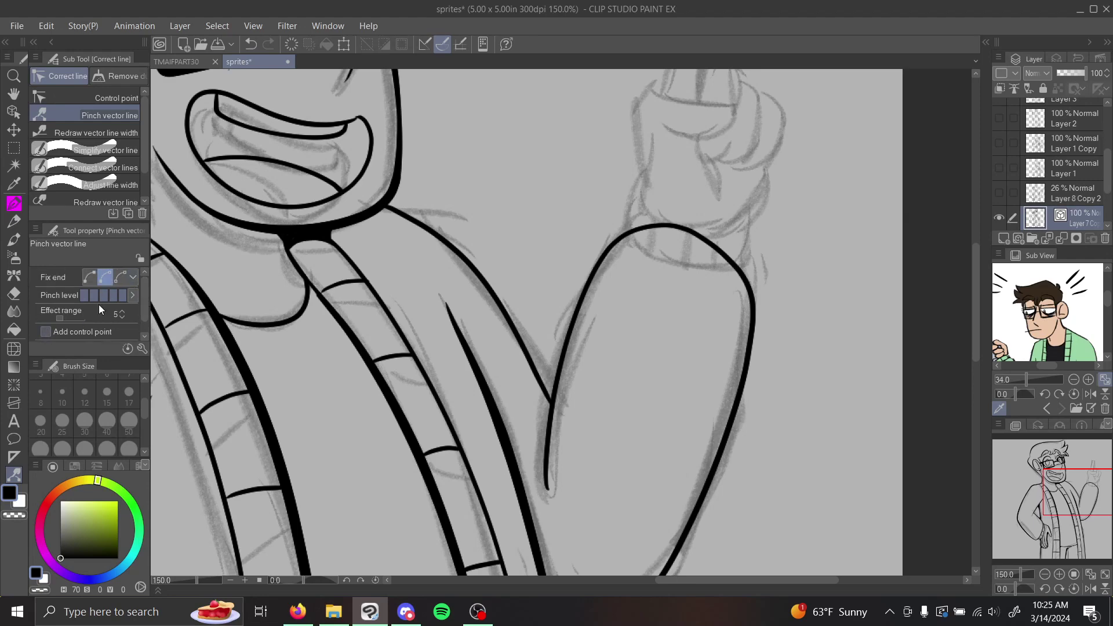
pyautogui.scroll(-2, 144, 286)
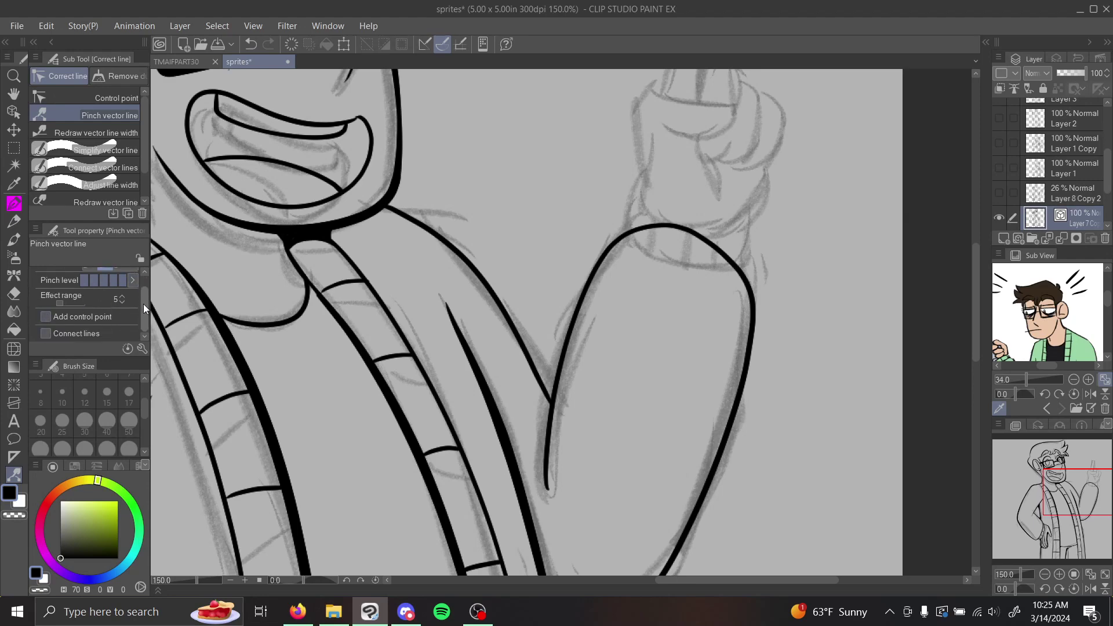
pyautogui.scroll(2, 143, 304)
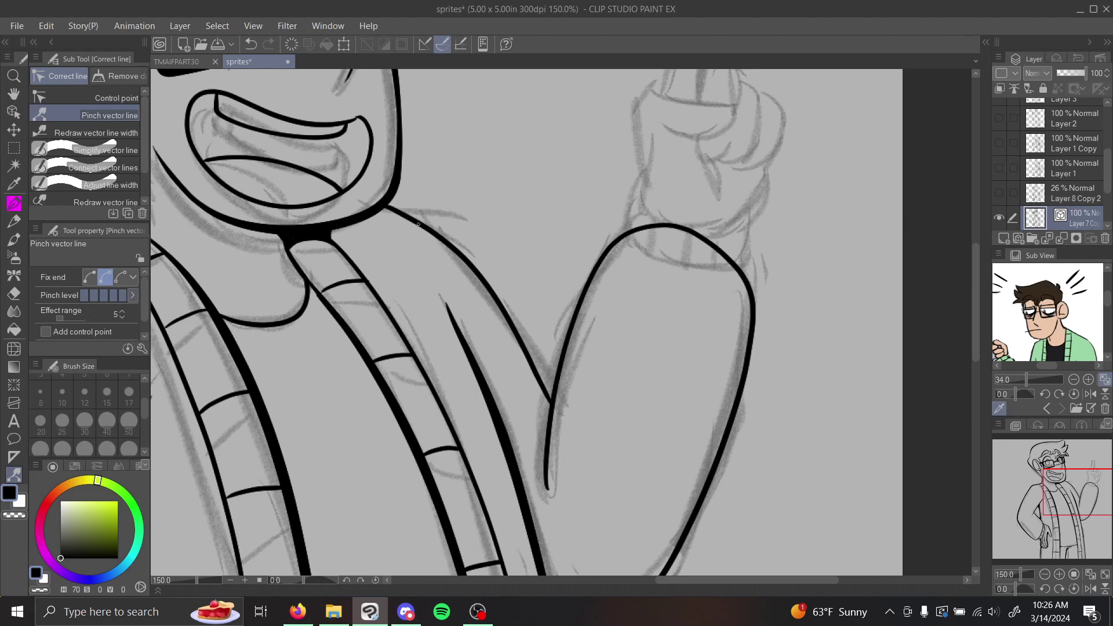
# Try pinching the shoulder line toward the face and out toward the raised hand, undoing each distortion.
pyautogui.moveTo(480, 260)
pyautogui.mouseDown()
pyautogui.moveTo(464, 244)
pyautogui.moveTo(490, 160)
pyautogui.moveTo(441, 232)
pyautogui.moveTo(384, 146)
pyautogui.mouseUp()
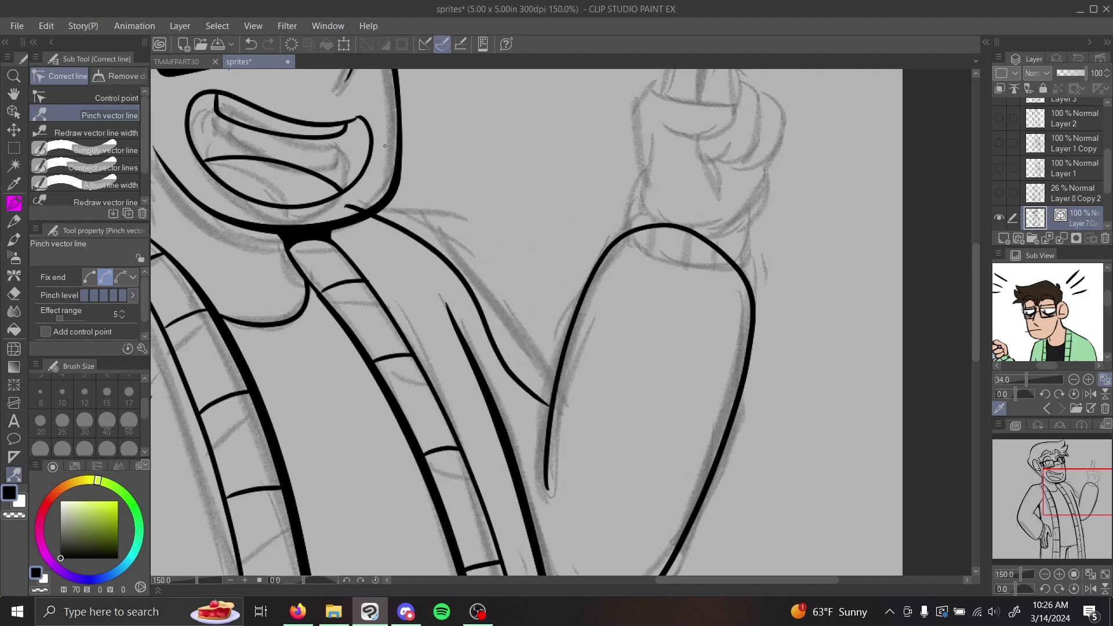
pyautogui.click(252, 44)
pyautogui.moveTo(488, 285); pyautogui.dragTo(637, 203)
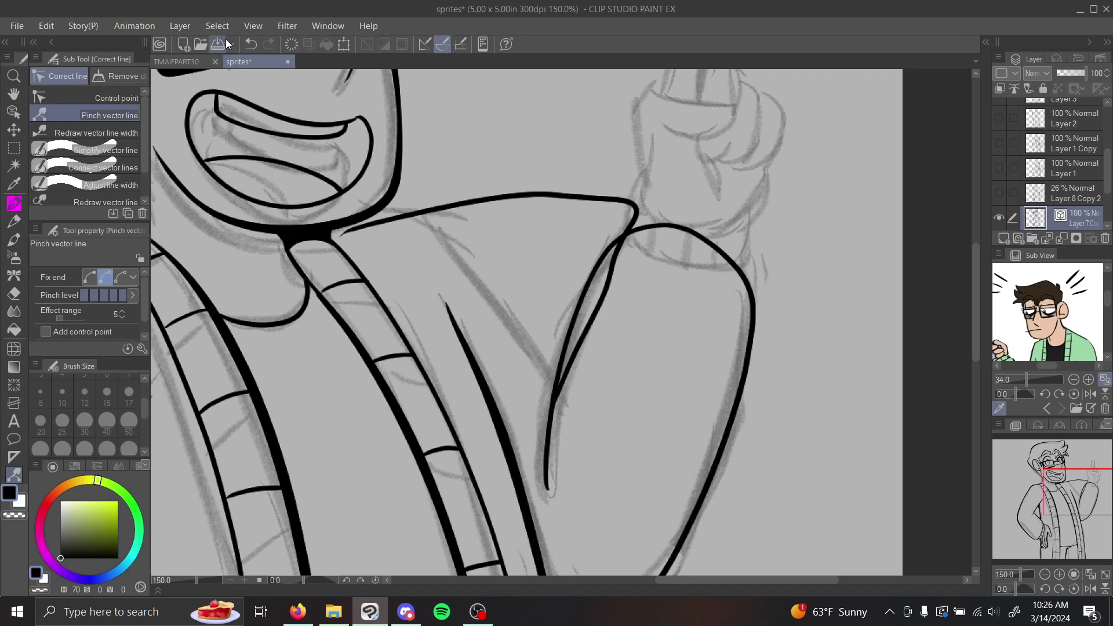
pyautogui.click(255, 45)
pyautogui.moveTo(1071, 496)
pyautogui.mouseDown()
pyautogui.moveTo(1077, 488)
pyautogui.moveTo(1064, 509)
pyautogui.moveTo(1065, 494)
pyautogui.mouseUp()
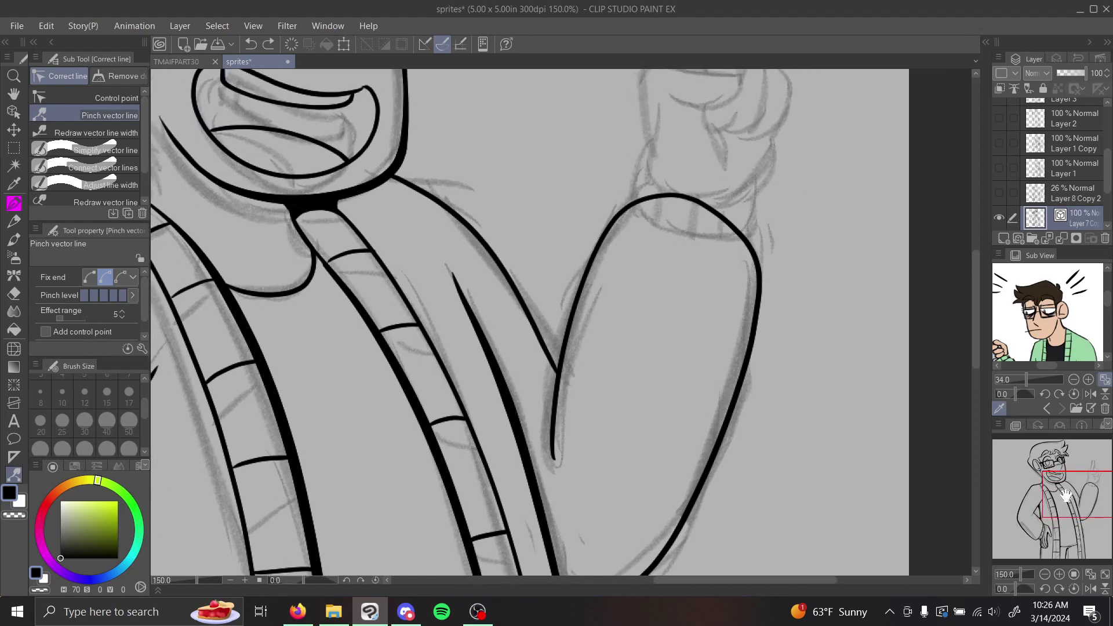
pyautogui.moveTo(1085, 480)
pyautogui.mouseDown()
pyautogui.moveTo(1062, 449)
pyautogui.moveTo(1060, 513)
pyautogui.moveTo(1064, 469)
pyautogui.moveTo(1082, 453)
pyautogui.moveTo(1098, 468)
pyautogui.mouseUp()
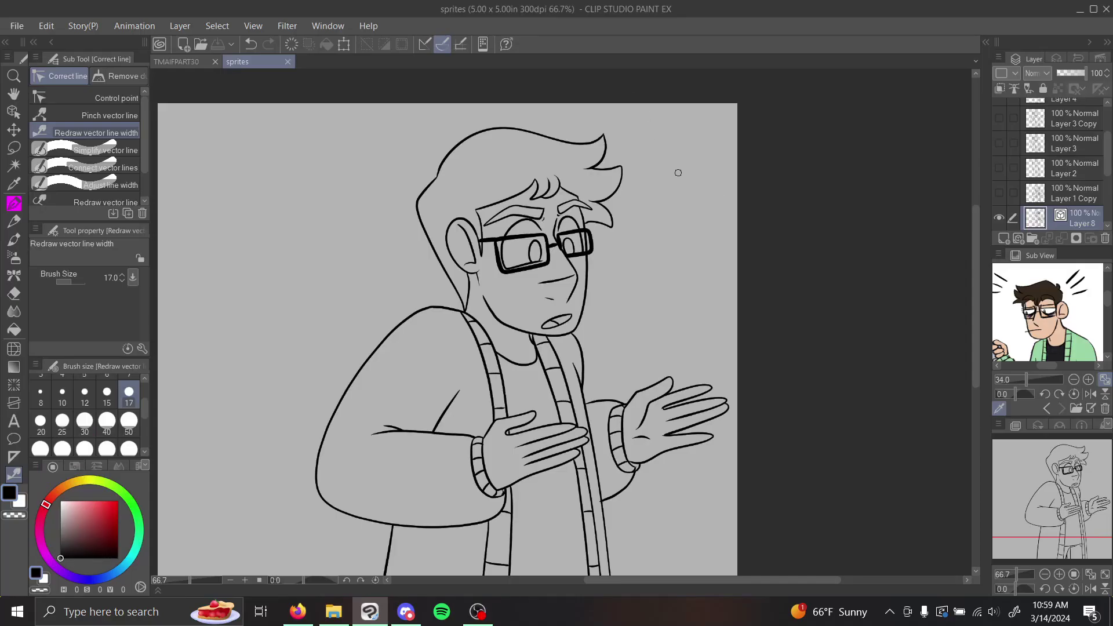
# Try redrawing the top hair outline's line width at brush sizes 17, 25 and 12, and undo the strokes.
pyautogui.moveTo(447, 154); pyautogui.dragTo(604, 127)
pyautogui.click(62, 422)
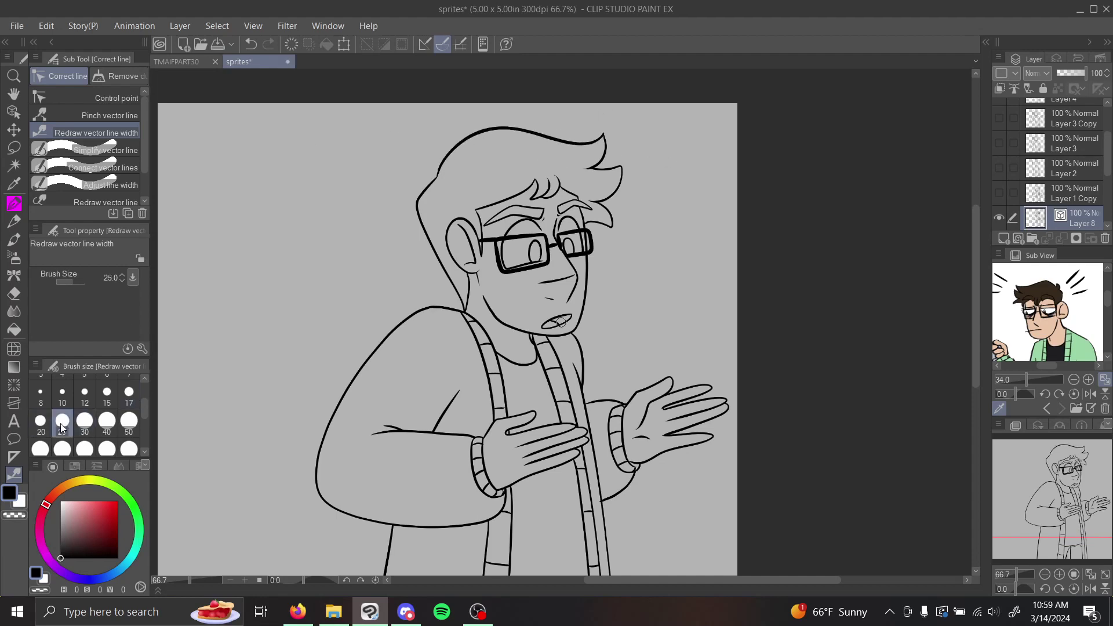
pyautogui.moveTo(443, 164); pyautogui.dragTo(598, 138)
pyautogui.moveTo(435, 175); pyautogui.dragTo(417, 213)
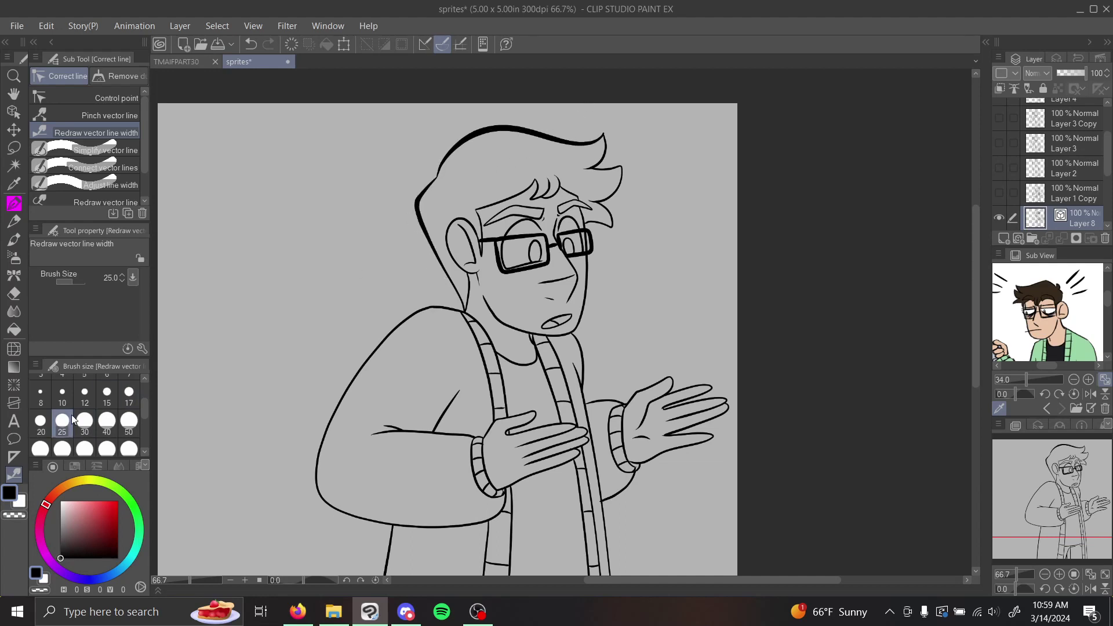
pyautogui.click(85, 397)
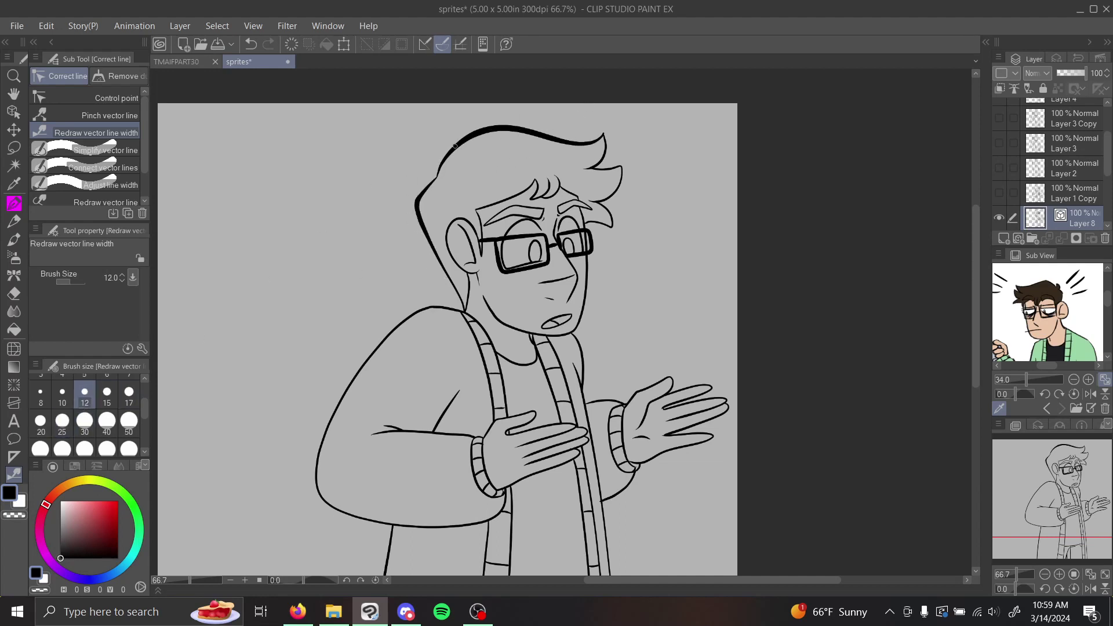
pyautogui.moveTo(457, 143)
pyautogui.mouseDown()
pyautogui.moveTo(502, 126)
pyautogui.moveTo(603, 136)
pyautogui.mouseUp()
pyautogui.click(248, 45)
pyautogui.click(247, 46)
pyautogui.click(246, 44)
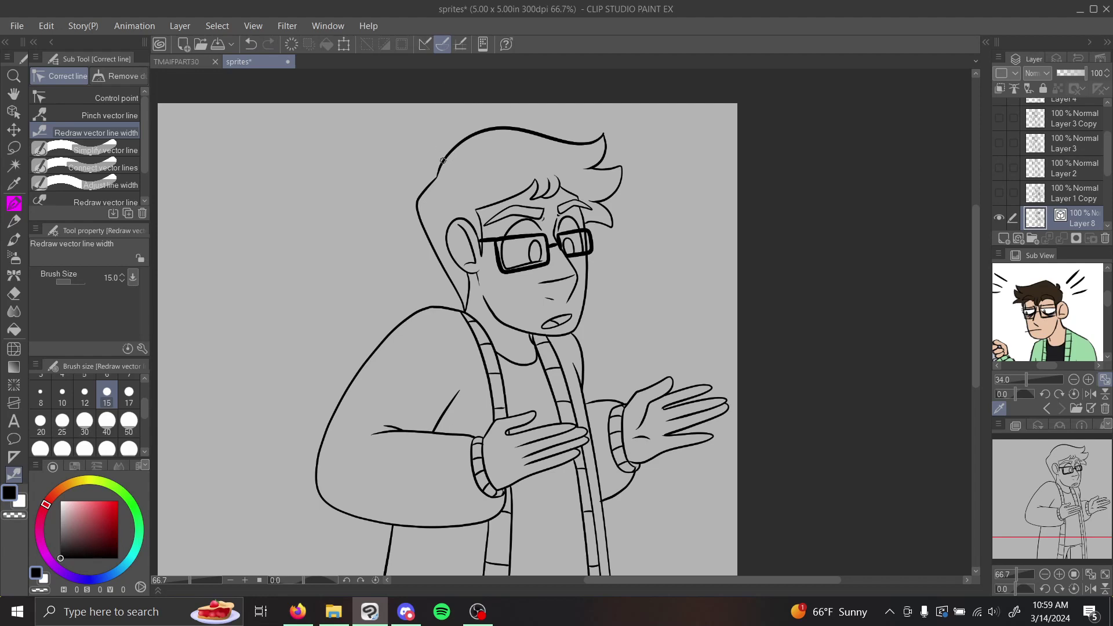
# Redraw the top hair outline's line width twice at brush size 15, and undo and redo the second stroke to compare.
pyautogui.moveTo(441, 166)
pyautogui.mouseDown()
pyautogui.moveTo(493, 128)
pyautogui.moveTo(596, 118)
pyautogui.mouseUp()
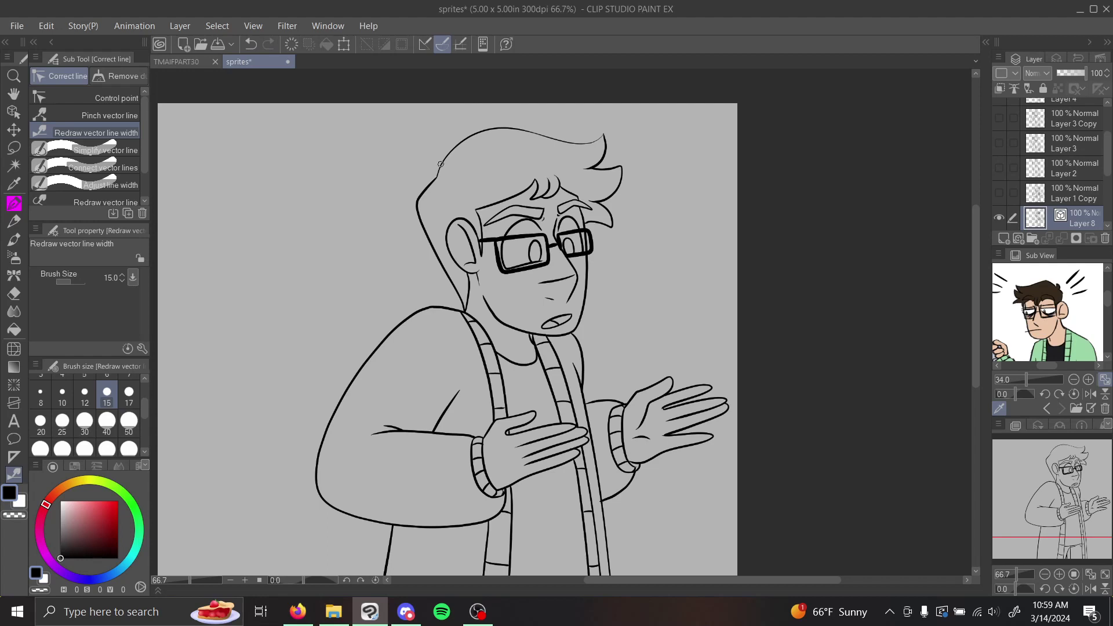
pyautogui.moveTo(447, 159)
pyautogui.mouseDown()
pyautogui.moveTo(520, 141)
pyautogui.moveTo(599, 138)
pyautogui.mouseUp()
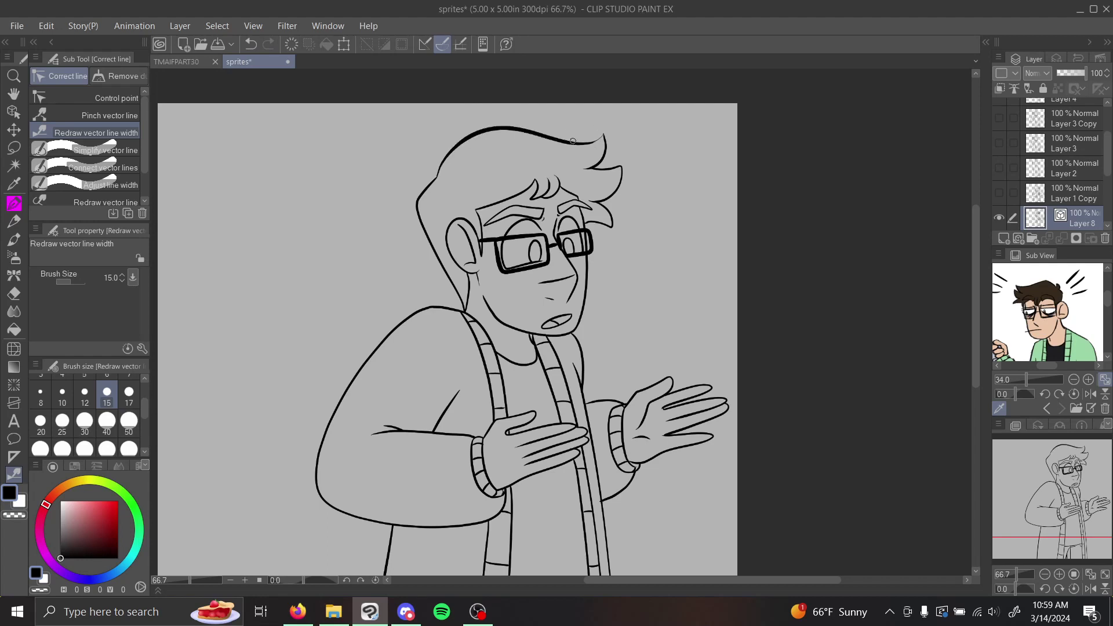
pyautogui.click(253, 45)
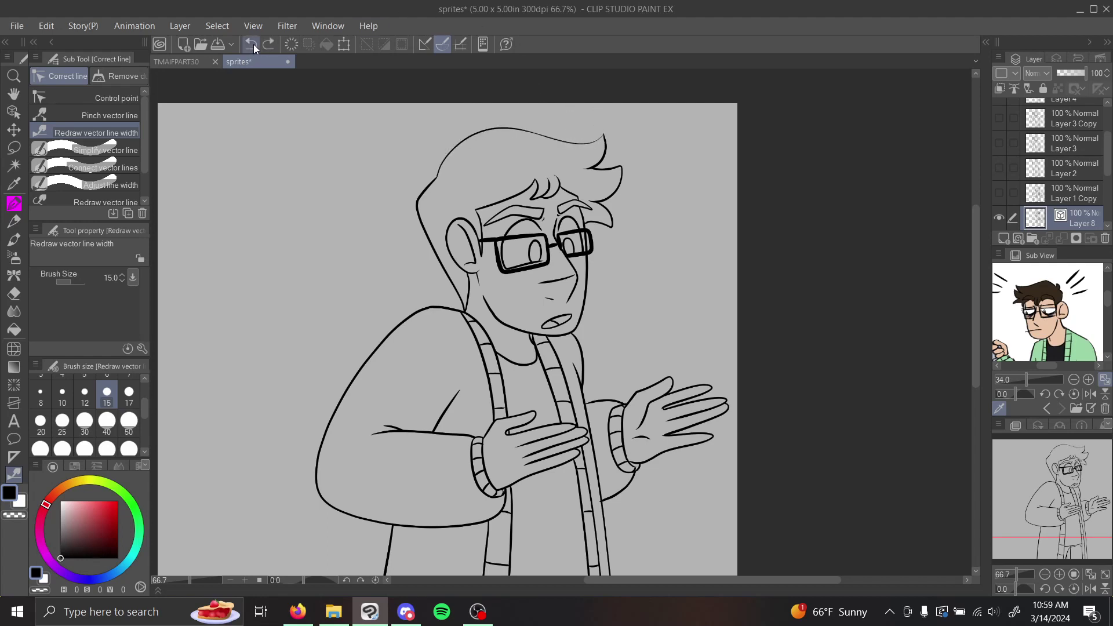
pyautogui.click(268, 45)
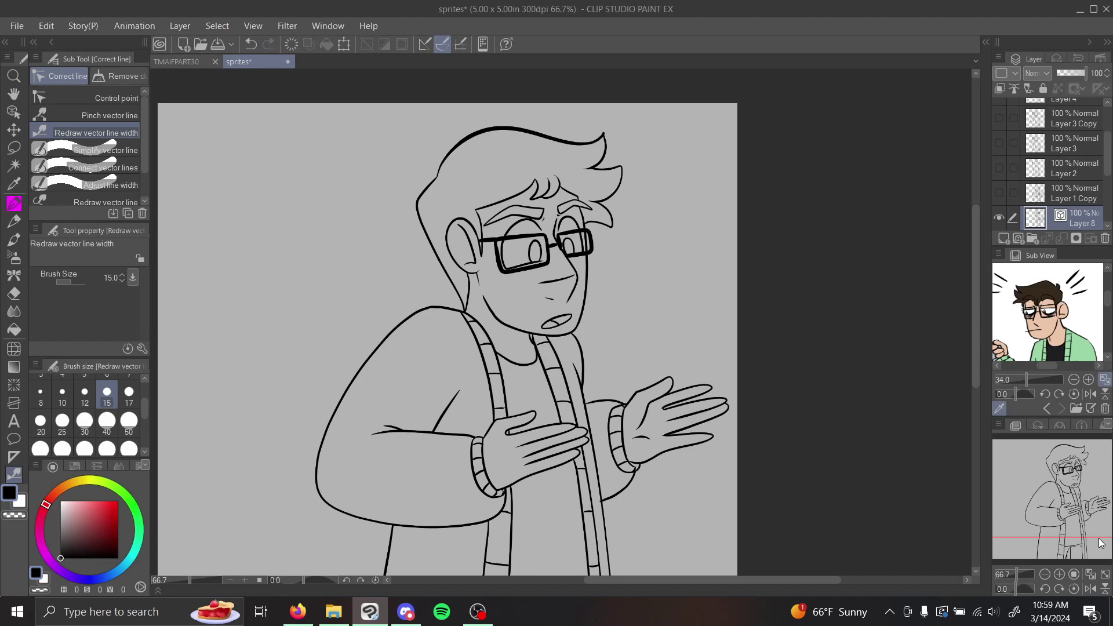
# Try pinching the top hair outline's end at the front tuft's tip, and undo the pinch and the last width stroke.
pyautogui.click(1059, 574)
pyautogui.click(1059, 574)
pyautogui.click(1059, 574)
pyautogui.moveTo(1070, 454); pyautogui.dragTo(1064, 457)
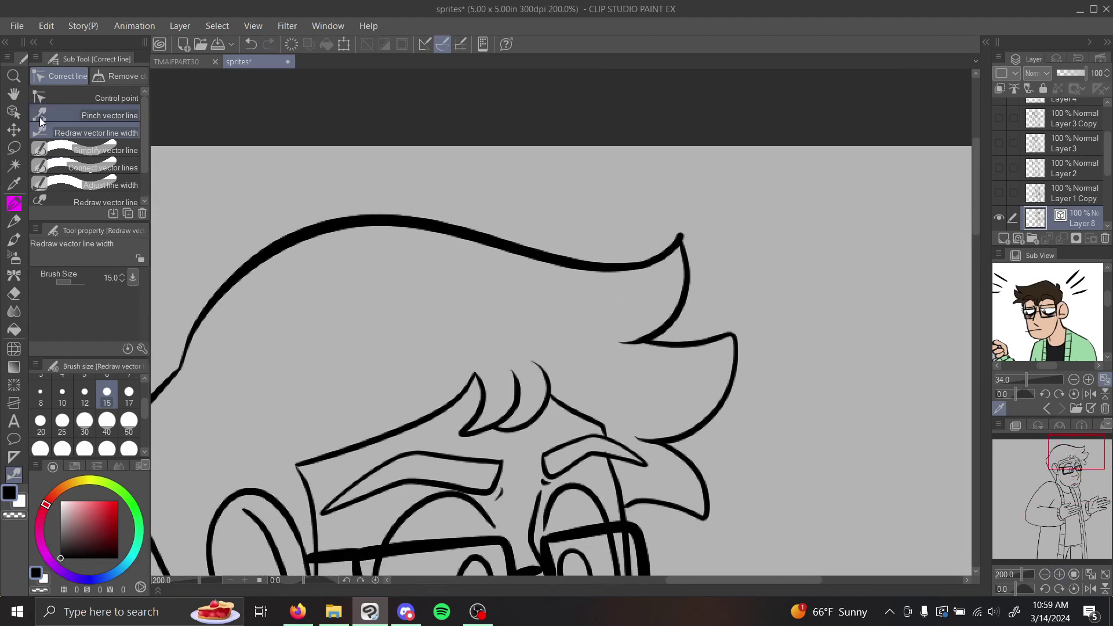
pyautogui.click(110, 115)
pyautogui.moveTo(673, 243)
pyautogui.mouseDown()
pyautogui.moveTo(664, 256)
pyautogui.moveTo(680, 237)
pyautogui.mouseUp()
pyautogui.click(95, 133)
pyautogui.click(127, 99)
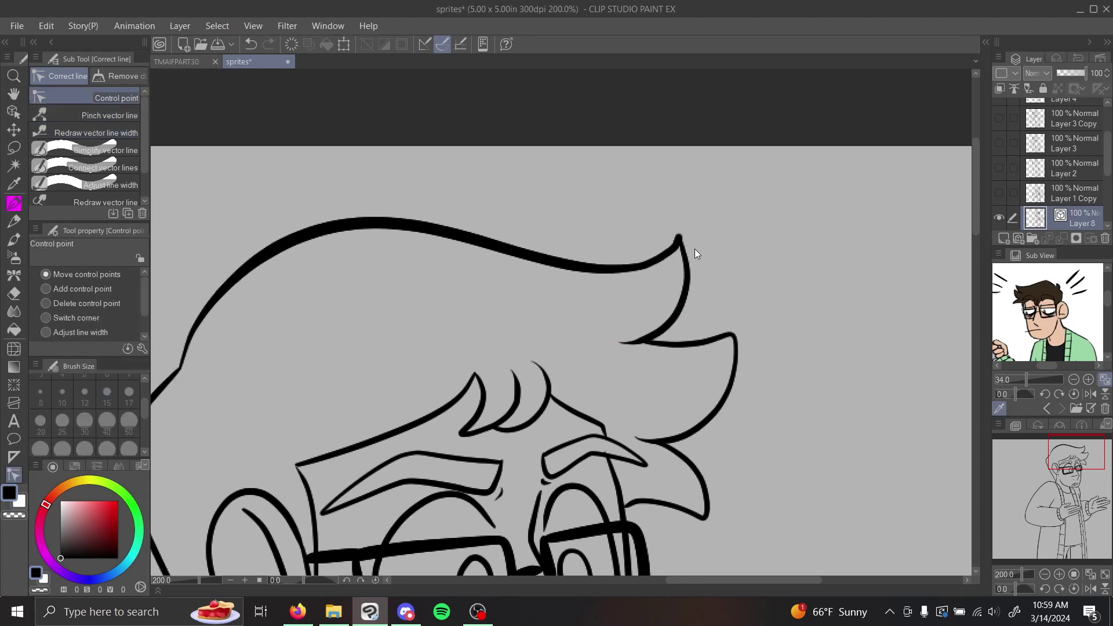
pyautogui.click(245, 44)
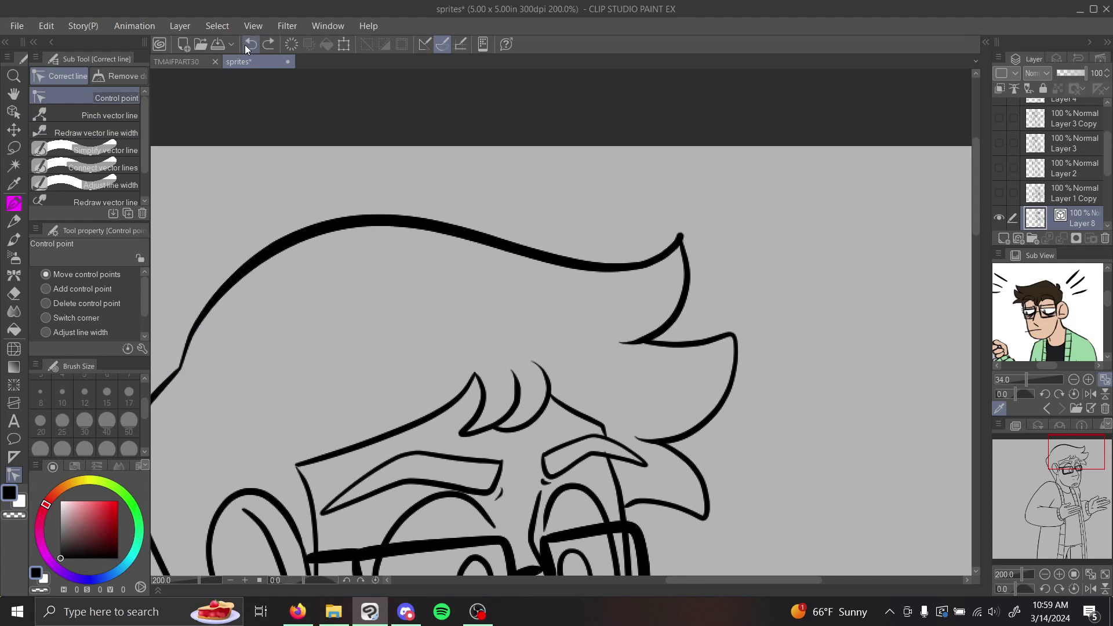
pyautogui.click(245, 47)
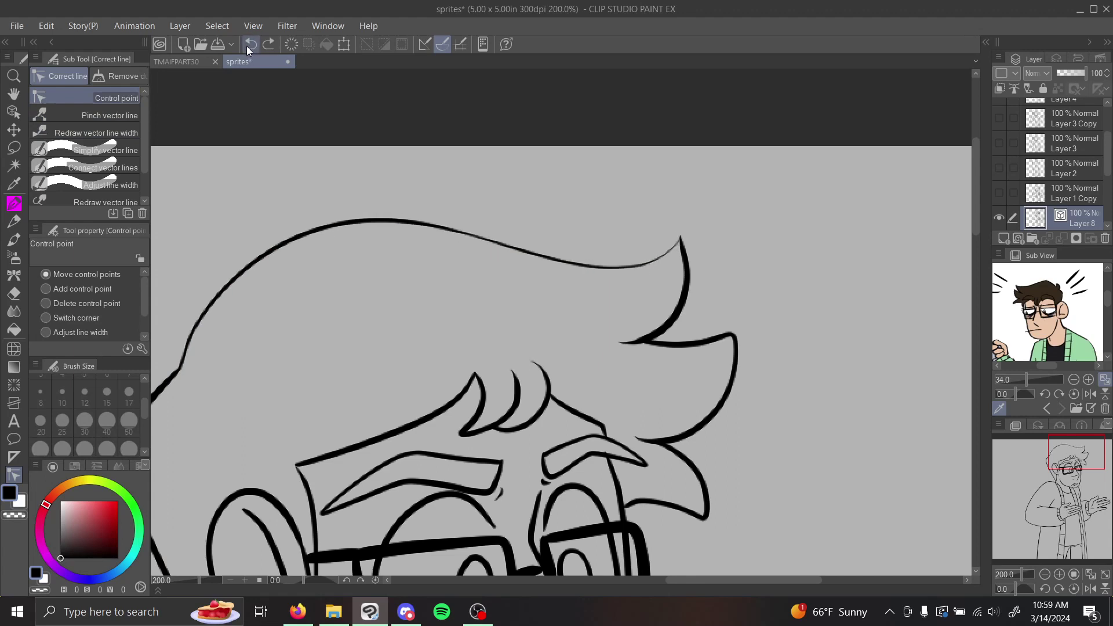
# Redraw the top hair outline's line width up to the front tuft's tip, using brush sizes 15, 40 and 20.
pyautogui.click(95, 133)
pyautogui.moveTo(213, 297)
pyautogui.mouseDown()
pyautogui.moveTo(466, 242)
pyautogui.moveTo(628, 255)
pyautogui.mouseUp()
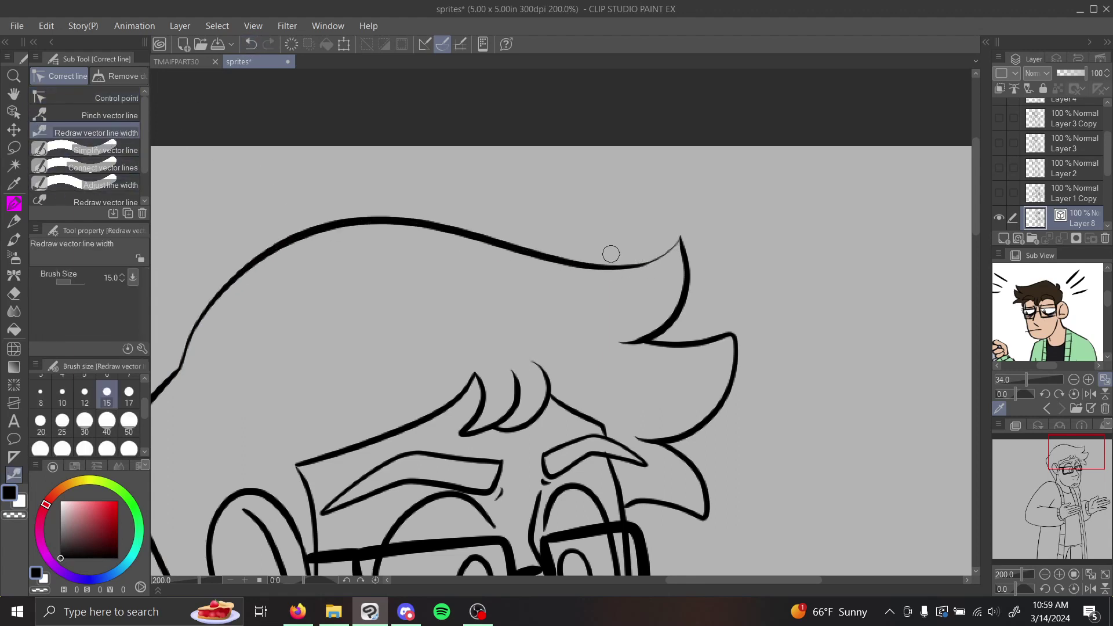
pyautogui.click(112, 423)
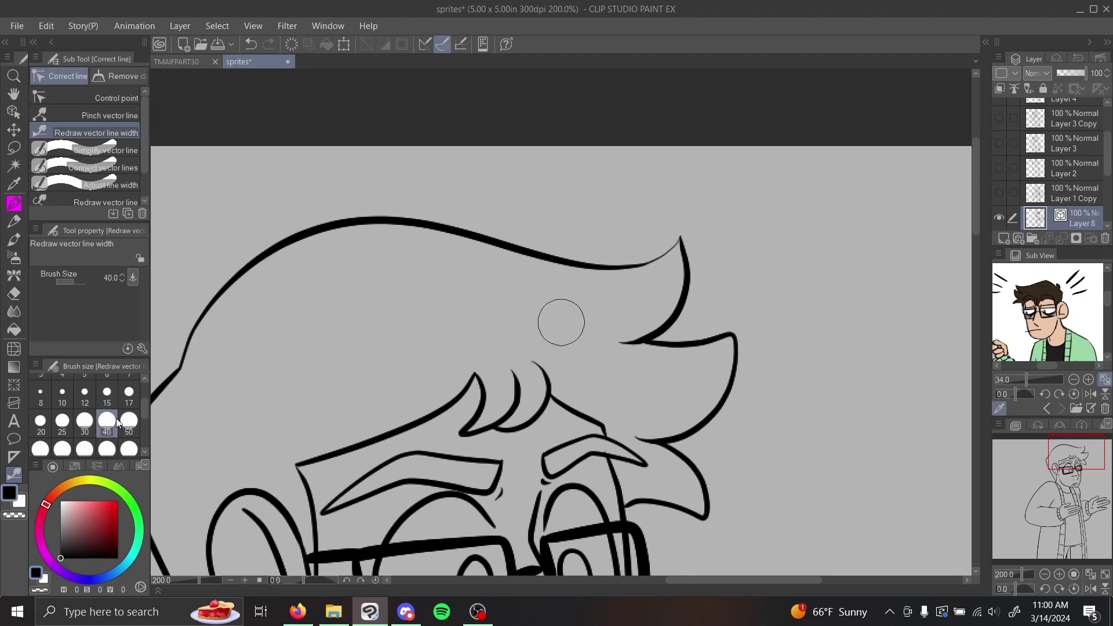
pyautogui.moveTo(214, 290)
pyautogui.mouseDown()
pyautogui.moveTo(312, 237)
pyautogui.moveTo(643, 274)
pyautogui.moveTo(651, 228)
pyautogui.mouseUp()
pyautogui.moveTo(476, 244)
pyautogui.mouseDown()
pyautogui.moveTo(215, 283)
pyautogui.moveTo(306, 245)
pyautogui.moveTo(604, 257)
pyautogui.moveTo(700, 221)
pyautogui.mouseUp()
pyautogui.click(40, 422)
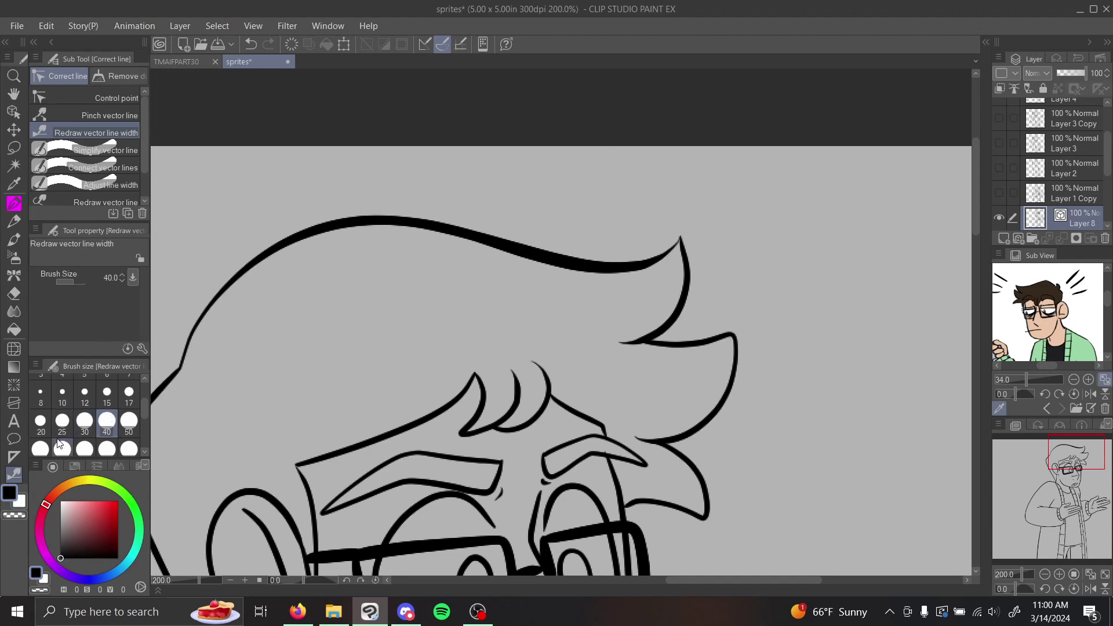
pyautogui.moveTo(191, 335)
pyautogui.mouseDown()
pyautogui.moveTo(350, 228)
pyautogui.moveTo(571, 243)
pyautogui.mouseUp()
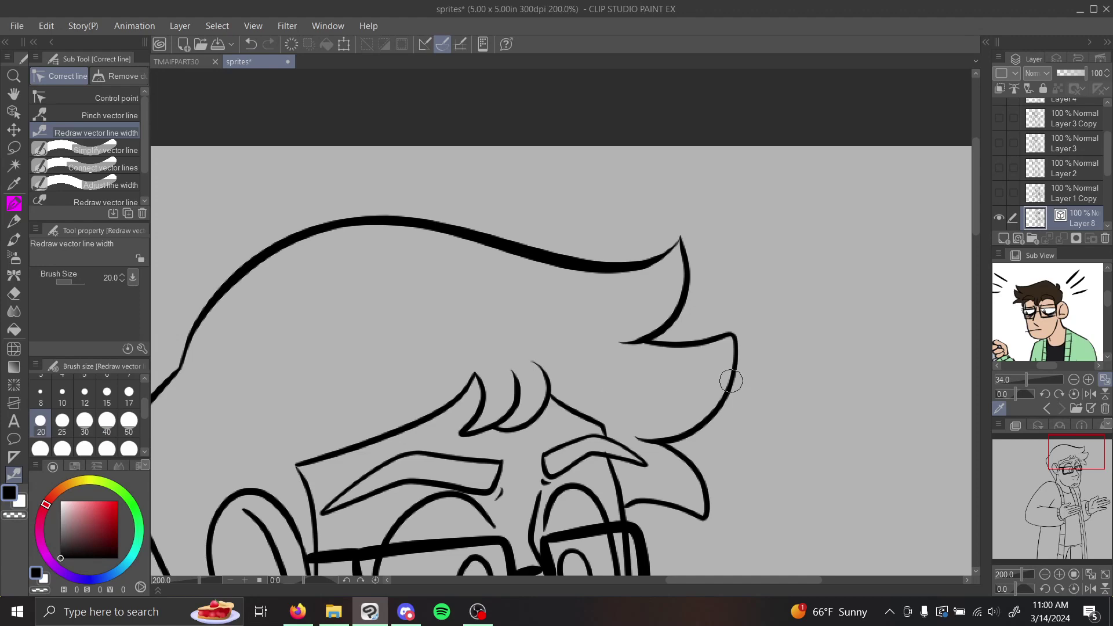
# Try the Simplify vector line tool at brush size 50 along the top hair outline, and undo it.
pyautogui.moveTo(1077, 457)
pyautogui.mouseDown()
pyautogui.moveTo(1062, 464)
pyautogui.moveTo(1067, 456)
pyautogui.mouseUp()
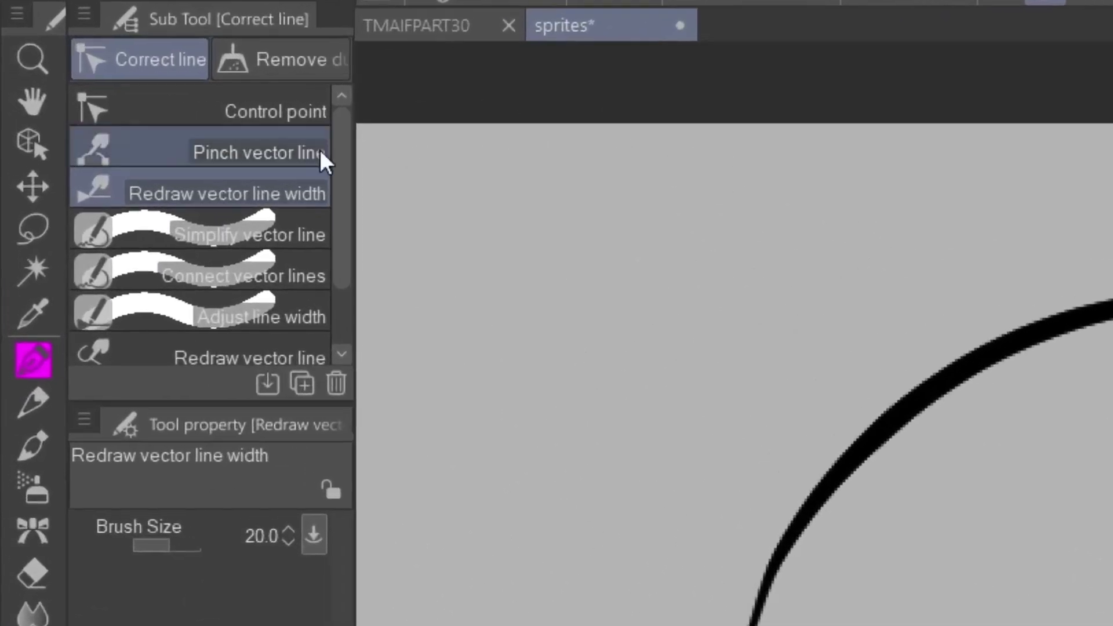
pyautogui.click(224, 192)
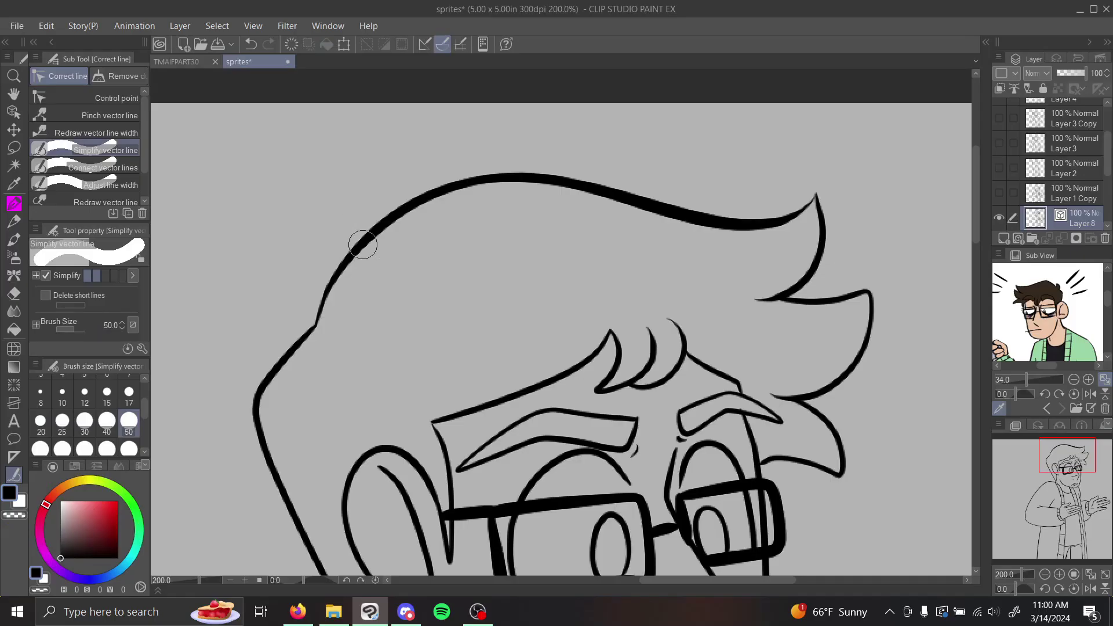
pyautogui.moveTo(363, 242)
pyautogui.mouseDown()
pyautogui.moveTo(524, 176)
pyautogui.moveTo(770, 193)
pyautogui.mouseUp()
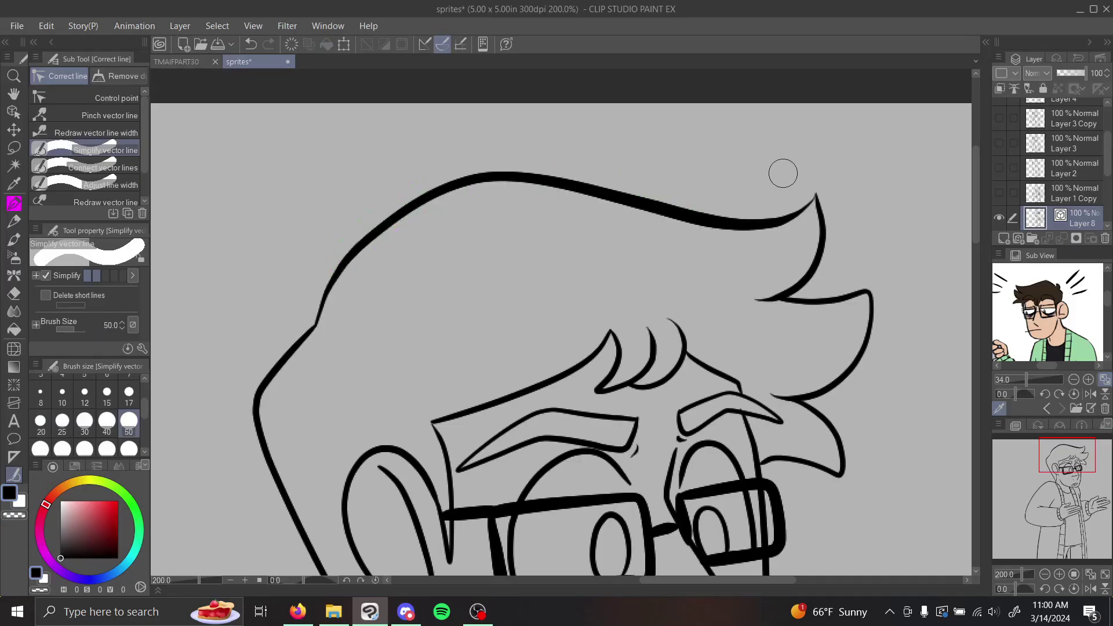
pyautogui.click(250, 44)
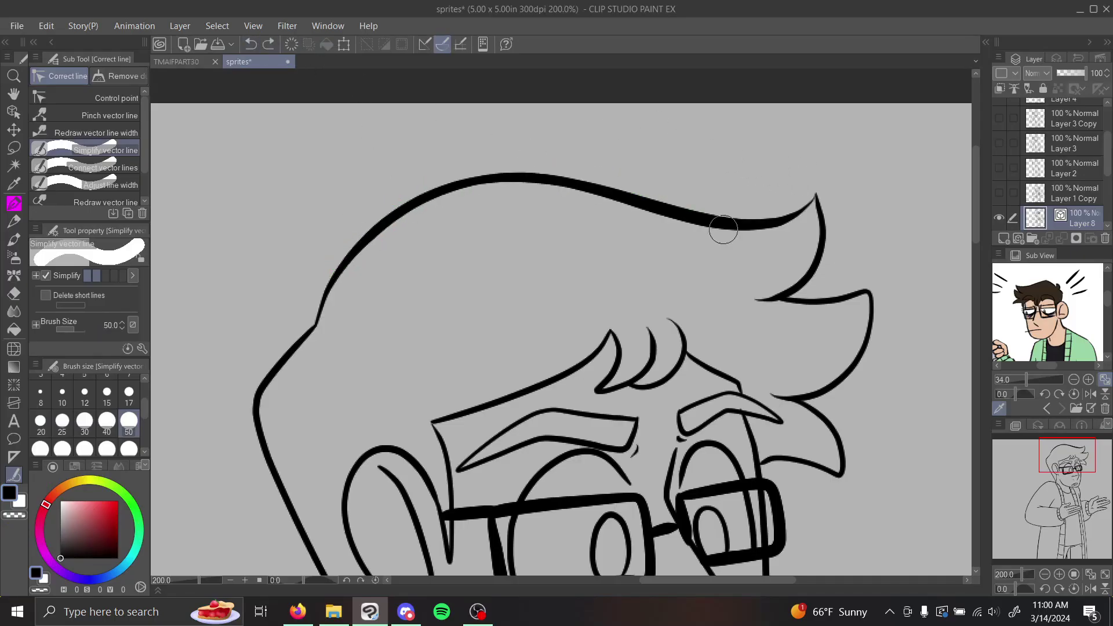
# Try simplifying the shoulder line at brush size 50, inspect its control points, and undo the simplification.
pyautogui.click(1044, 573)
pyautogui.moveTo(1066, 464); pyautogui.dragTo(1051, 501)
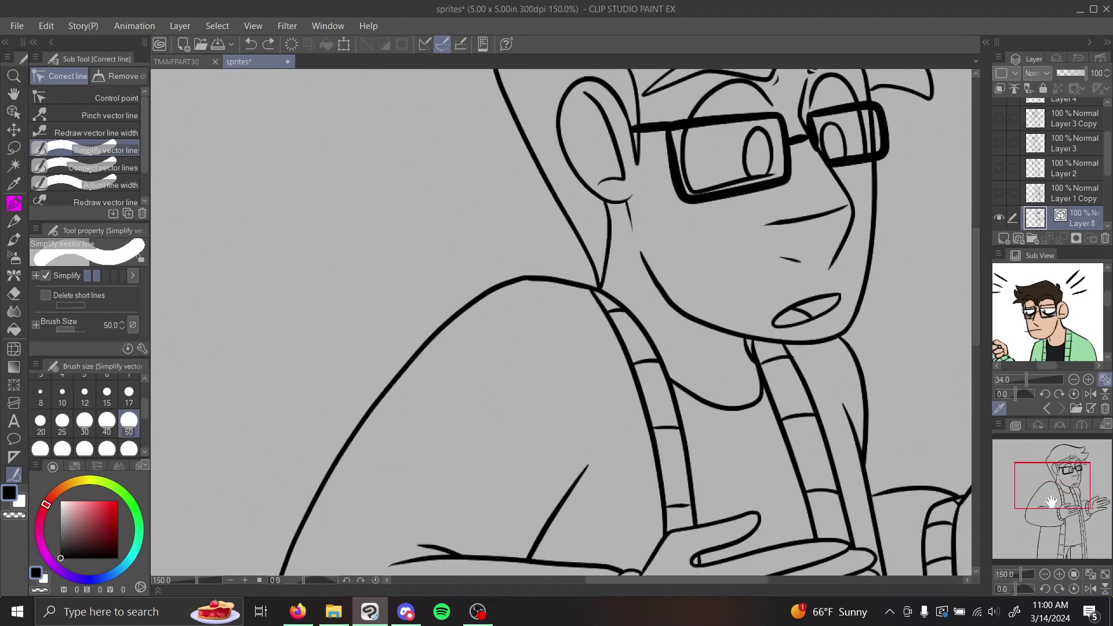
pyautogui.click(1059, 574)
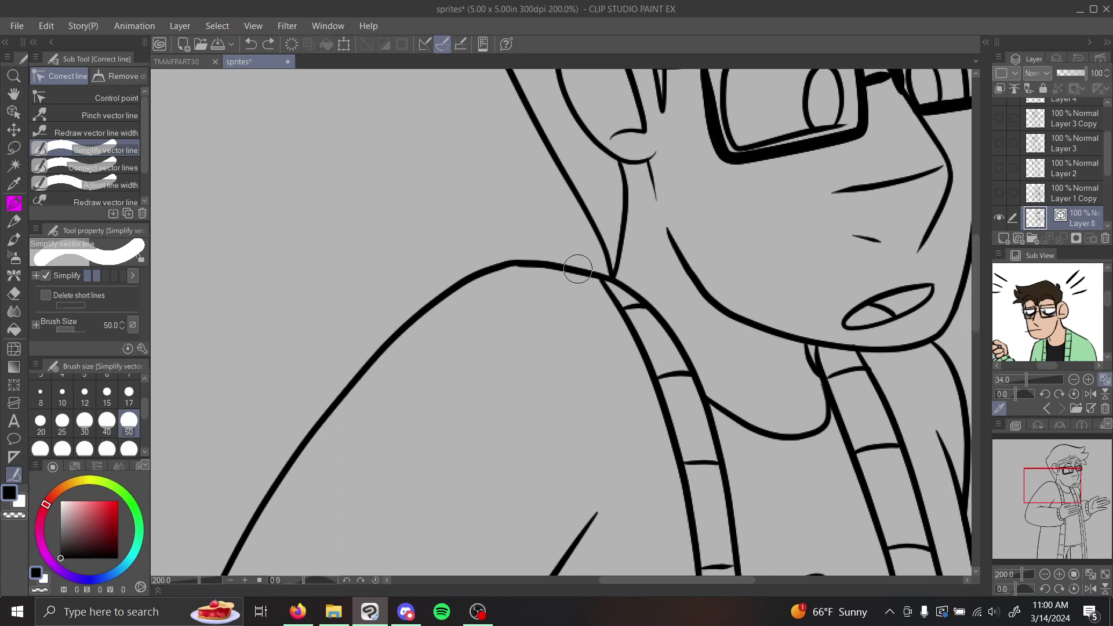
pyautogui.moveTo(563, 266); pyautogui.dragTo(392, 320)
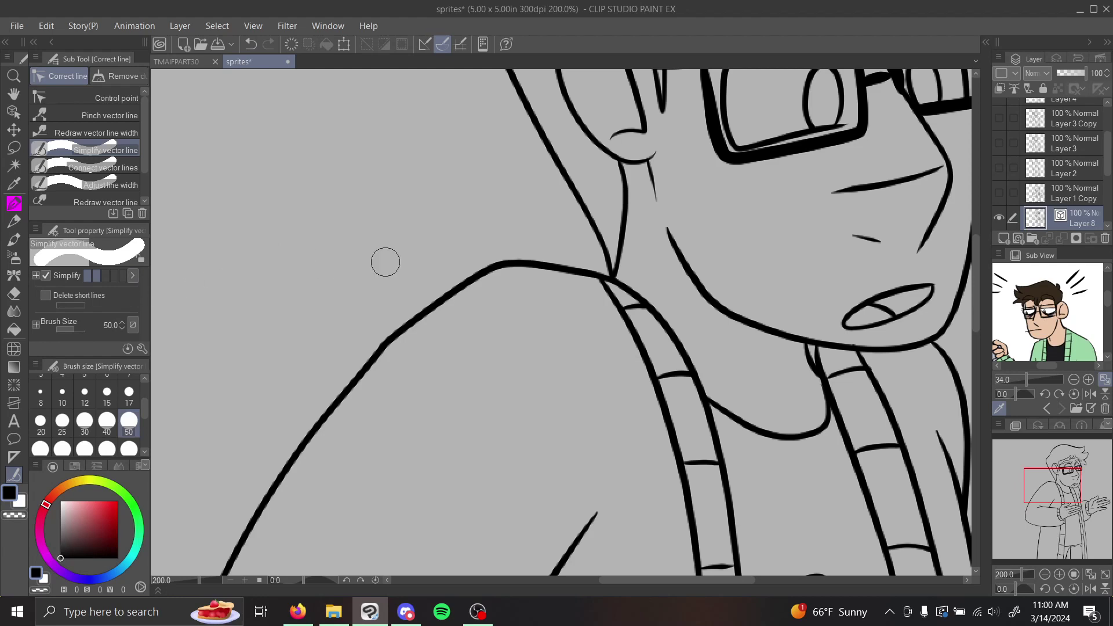
pyautogui.click(117, 98)
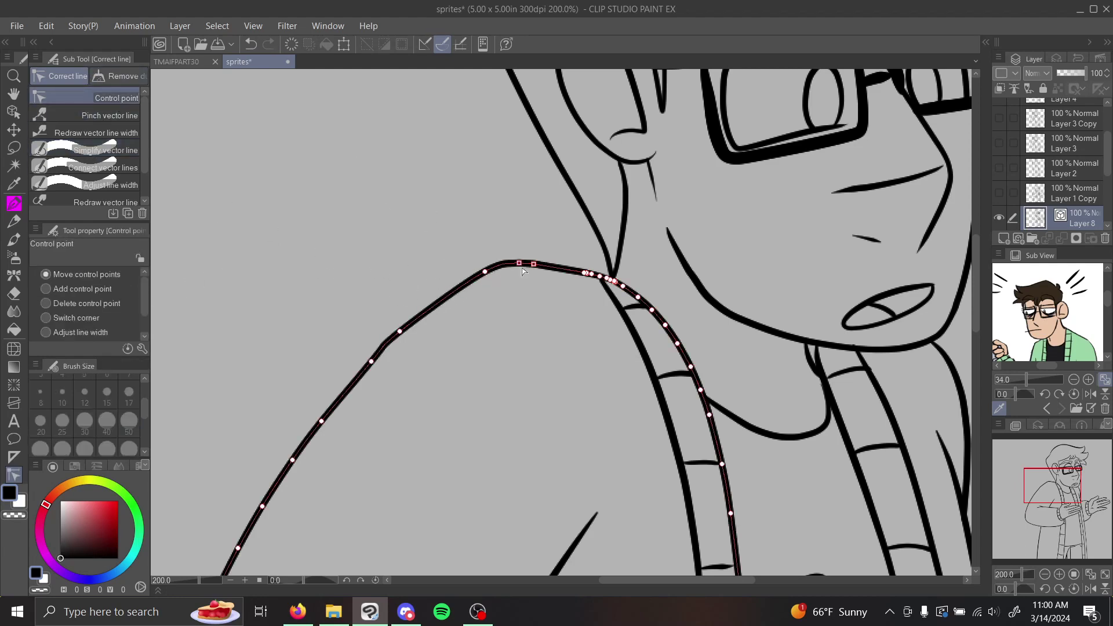
pyautogui.click(251, 45)
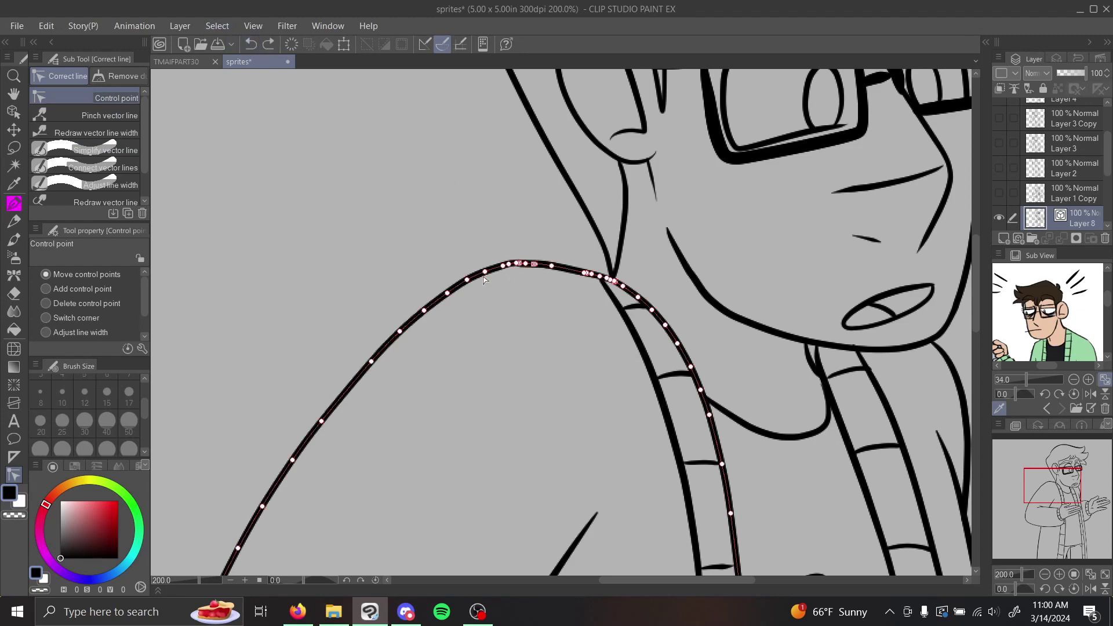
# Simplify the coat's back edge below the sleeve with two passes of the Simplify vector line tool at brush size 50.
pyautogui.click(102, 150)
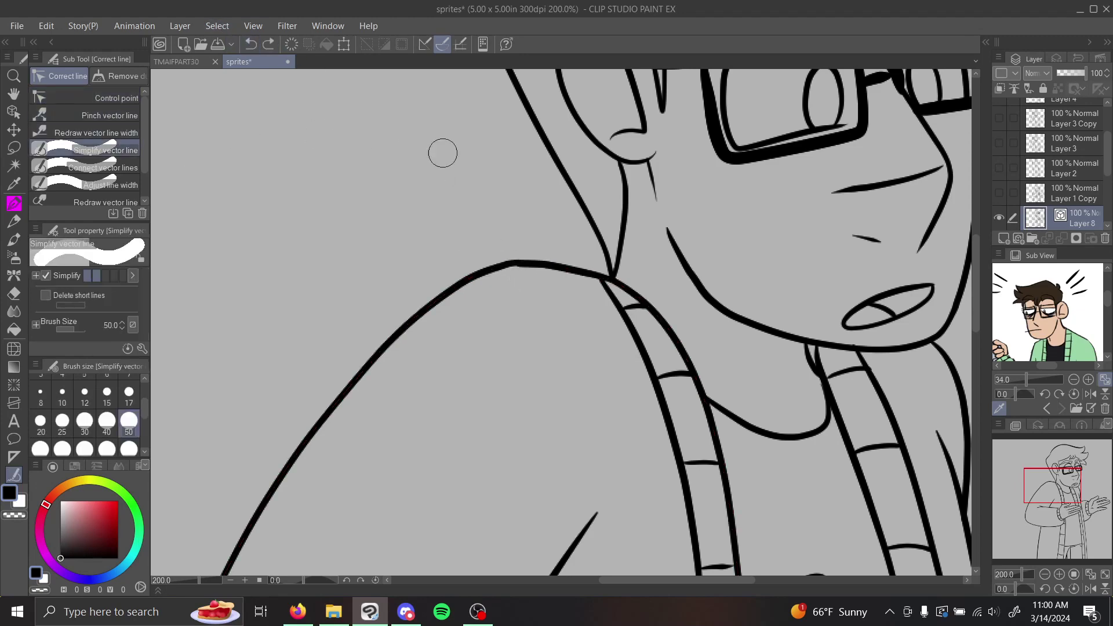
pyautogui.moveTo(1056, 490); pyautogui.dragTo(1048, 534)
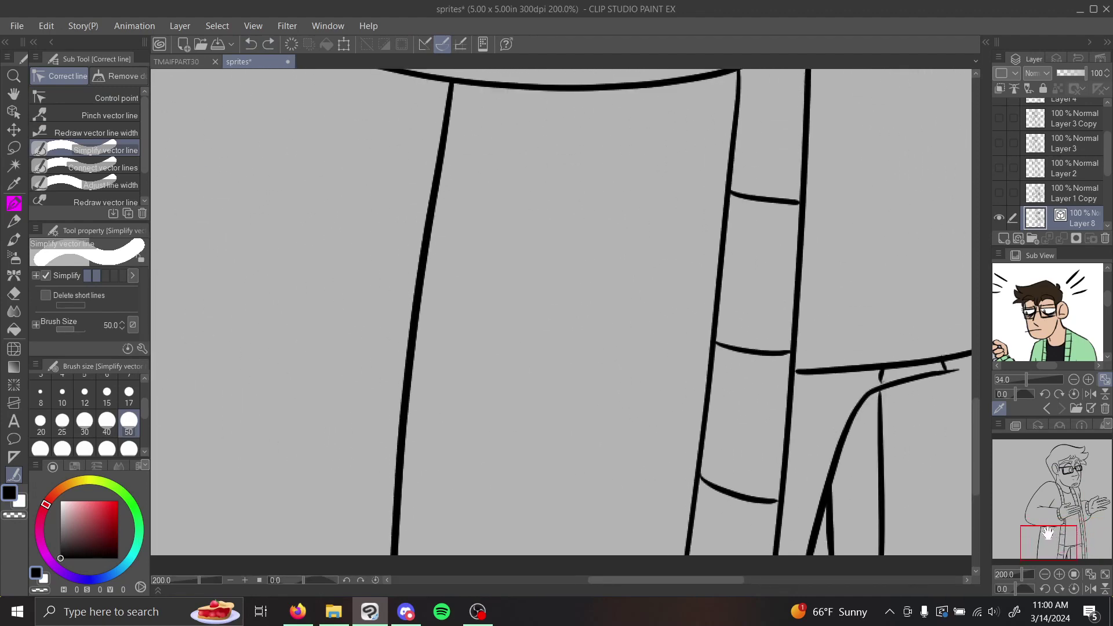
pyautogui.click(1043, 574)
pyautogui.moveTo(475, 155); pyautogui.dragTo(442, 426)
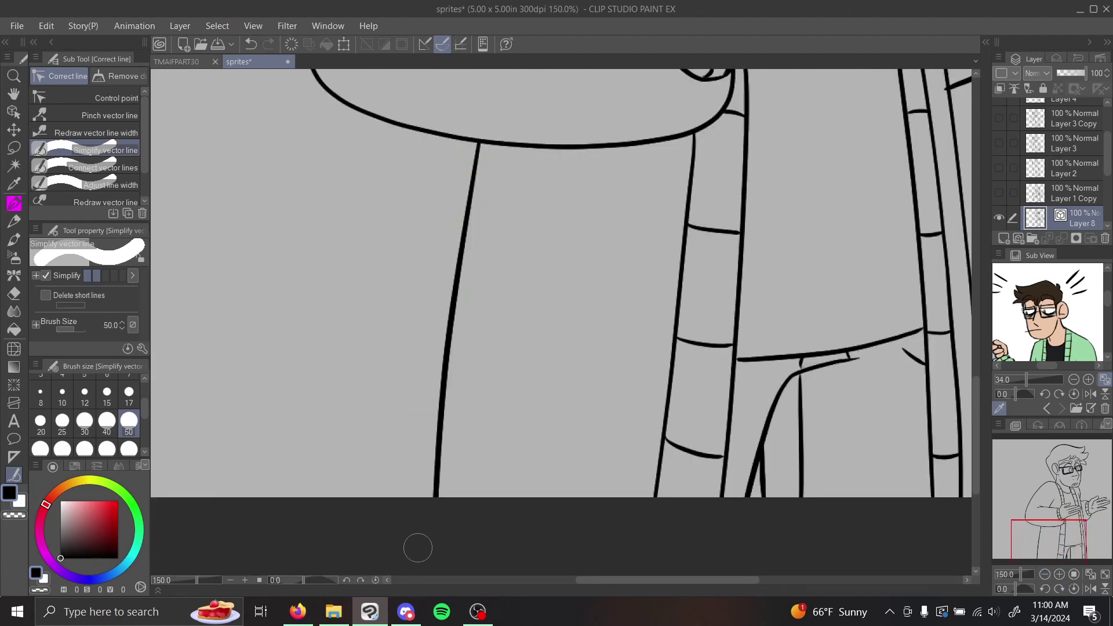
pyautogui.moveTo(471, 170); pyautogui.dragTo(442, 439)
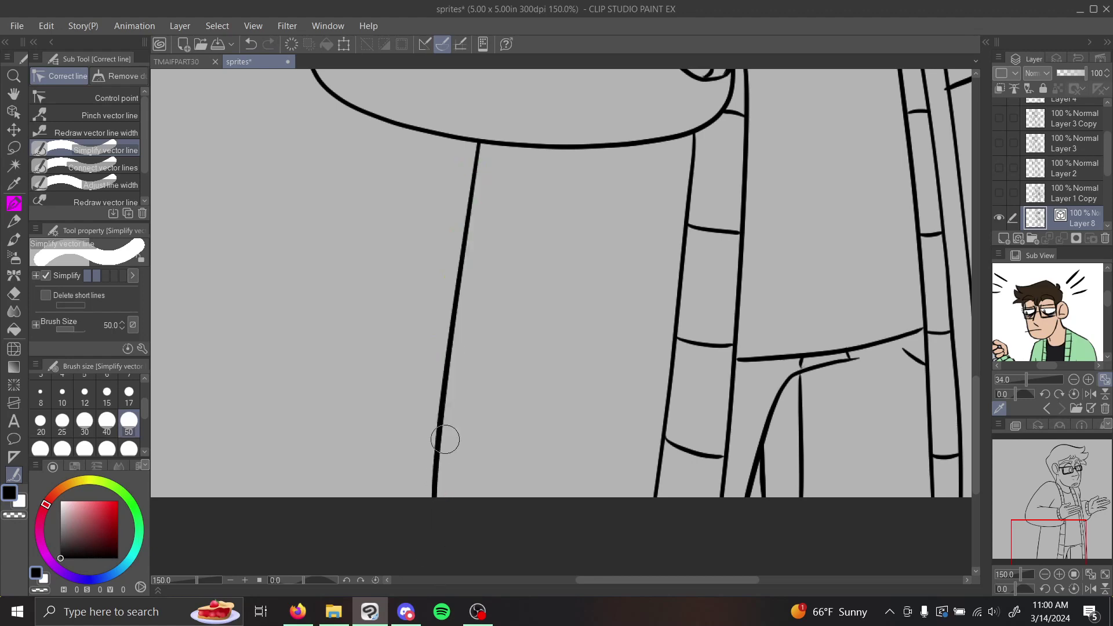
# Try pinching the top hair outline's end away from the front tuft's tip, and undo the distortion.
pyautogui.moveTo(1051, 545); pyautogui.dragTo(1068, 475)
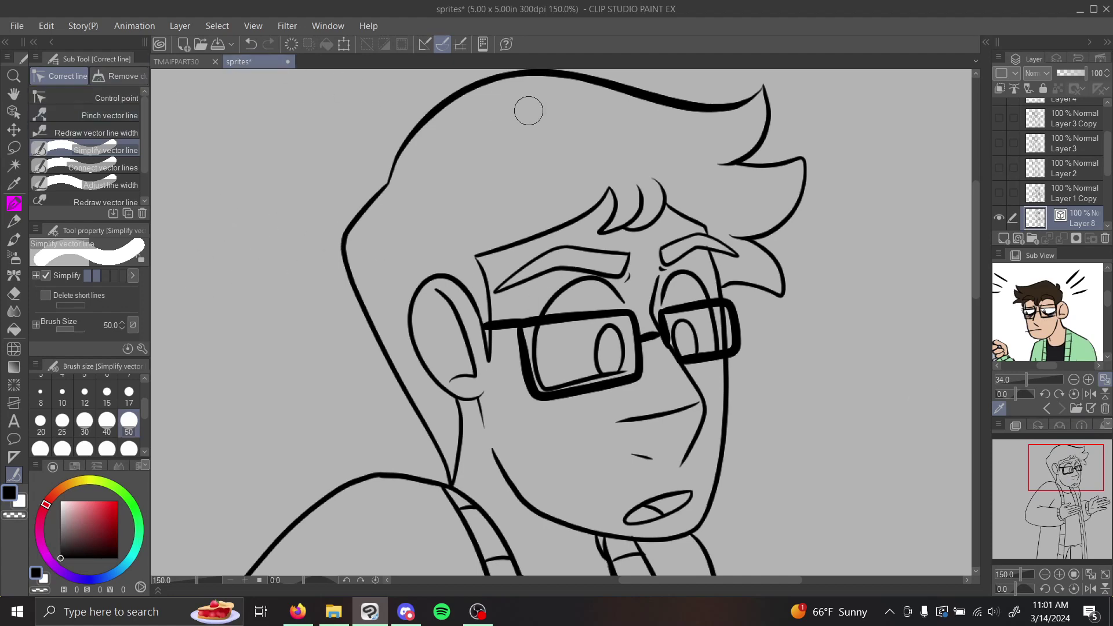
pyautogui.moveTo(1091, 502); pyautogui.dragTo(1074, 481)
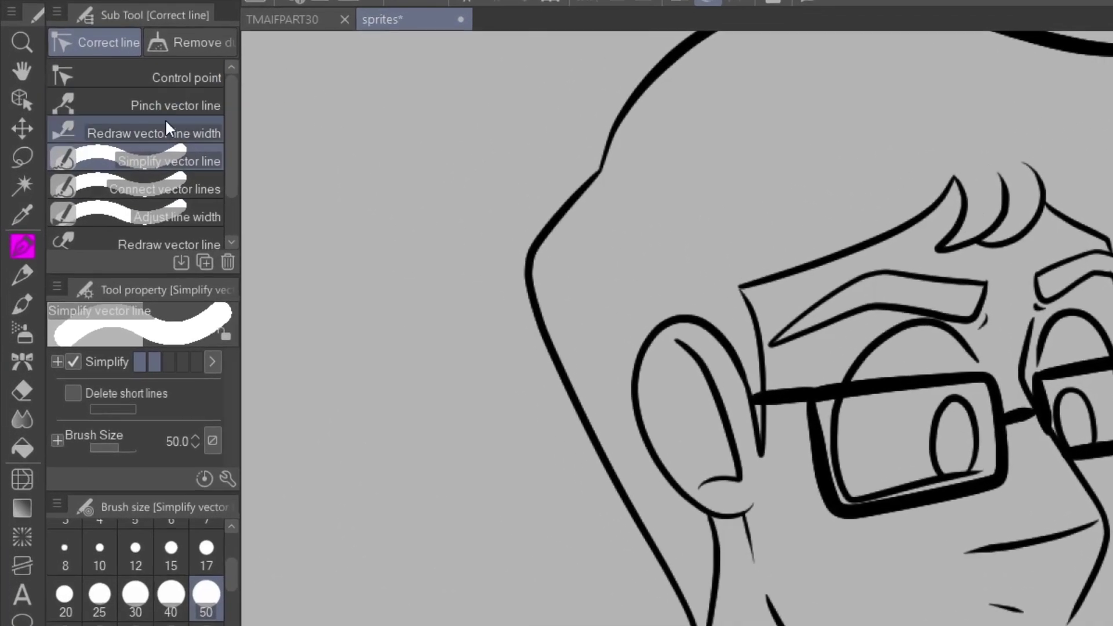
pyautogui.click(133, 167)
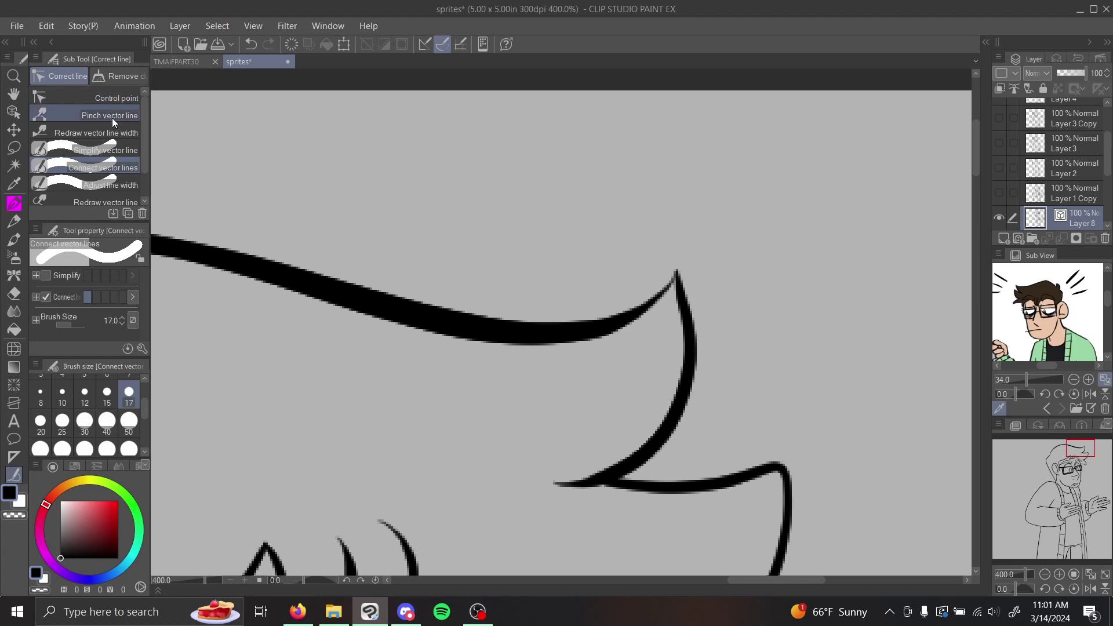
pyautogui.click(418, 78)
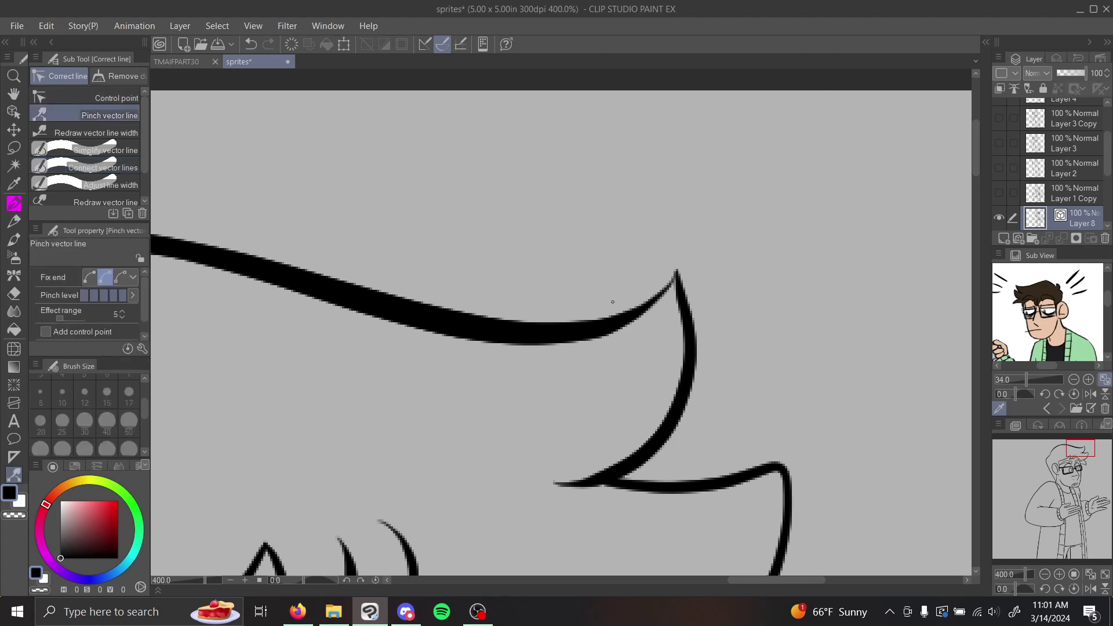
pyautogui.moveTo(645, 294)
pyautogui.mouseDown()
pyautogui.moveTo(634, 281)
pyautogui.moveTo(621, 295)
pyautogui.mouseUp()
pyautogui.hotkey('ctrl', 'z')
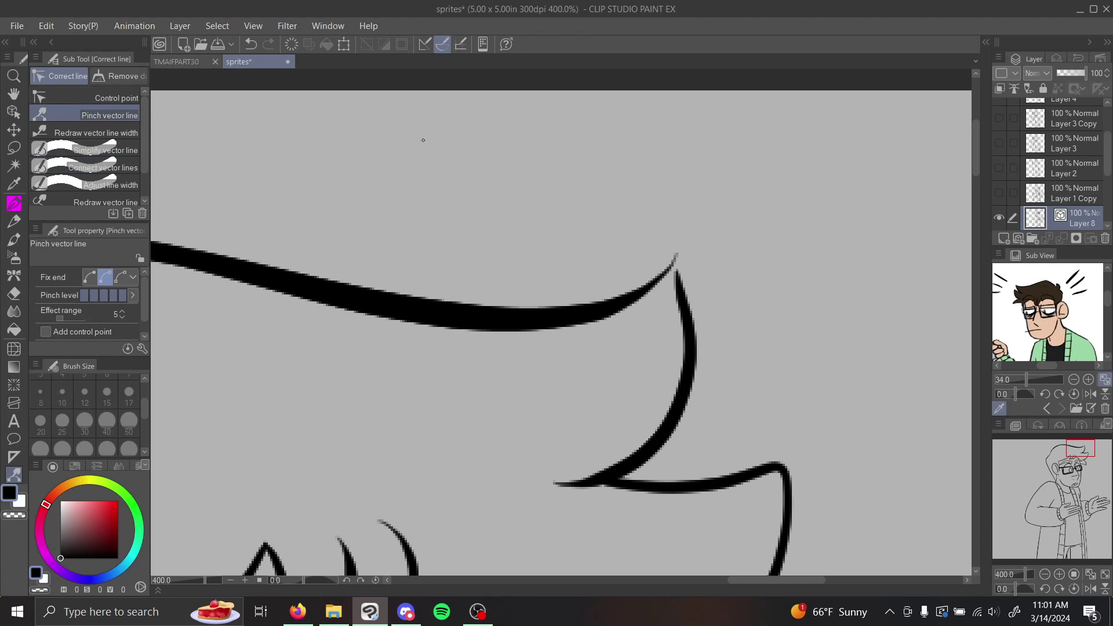
pyautogui.click(245, 44)
# Try pinching the top hair outline near the front tuft with the Pinch vector line tool, and undo each distortion.
pyautogui.click(116, 98)
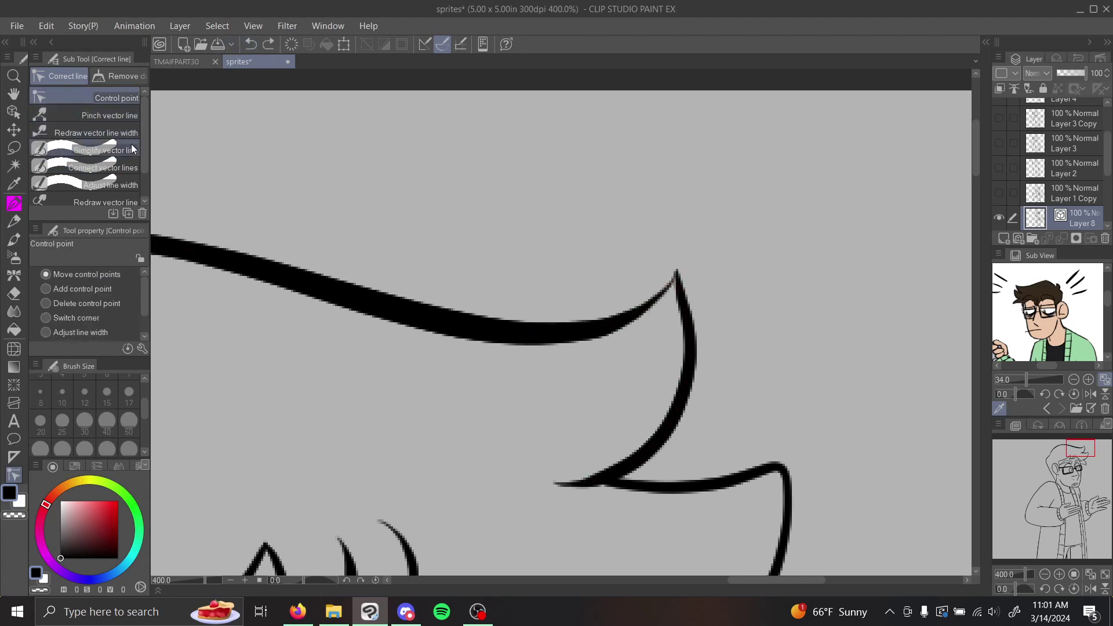
pyautogui.click(116, 167)
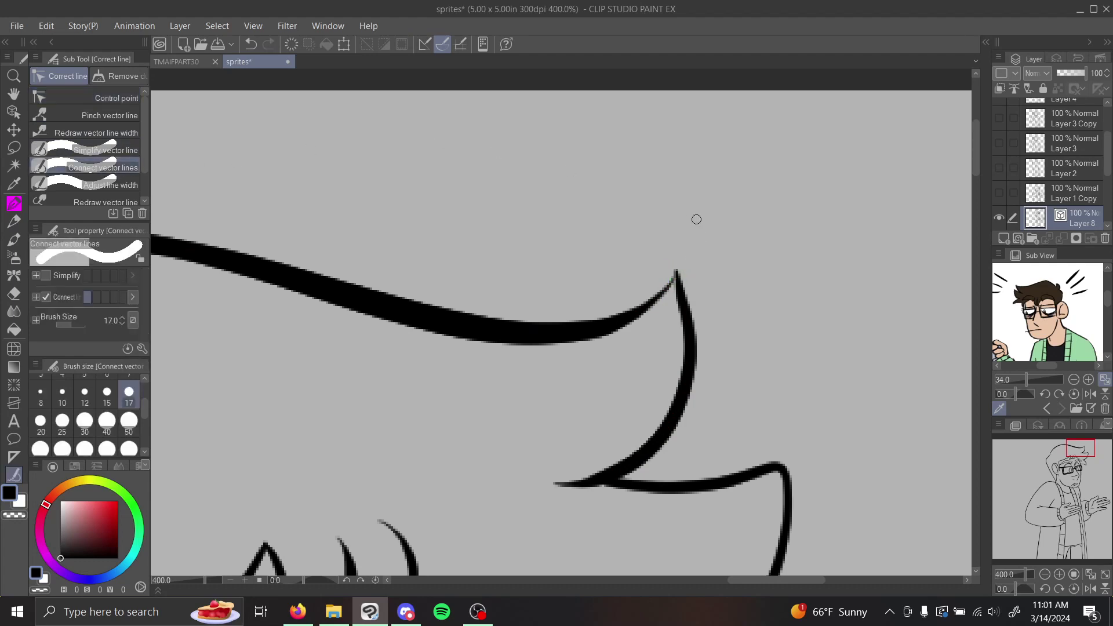
pyautogui.click(98, 114)
pyautogui.moveTo(630, 316); pyautogui.dragTo(632, 302)
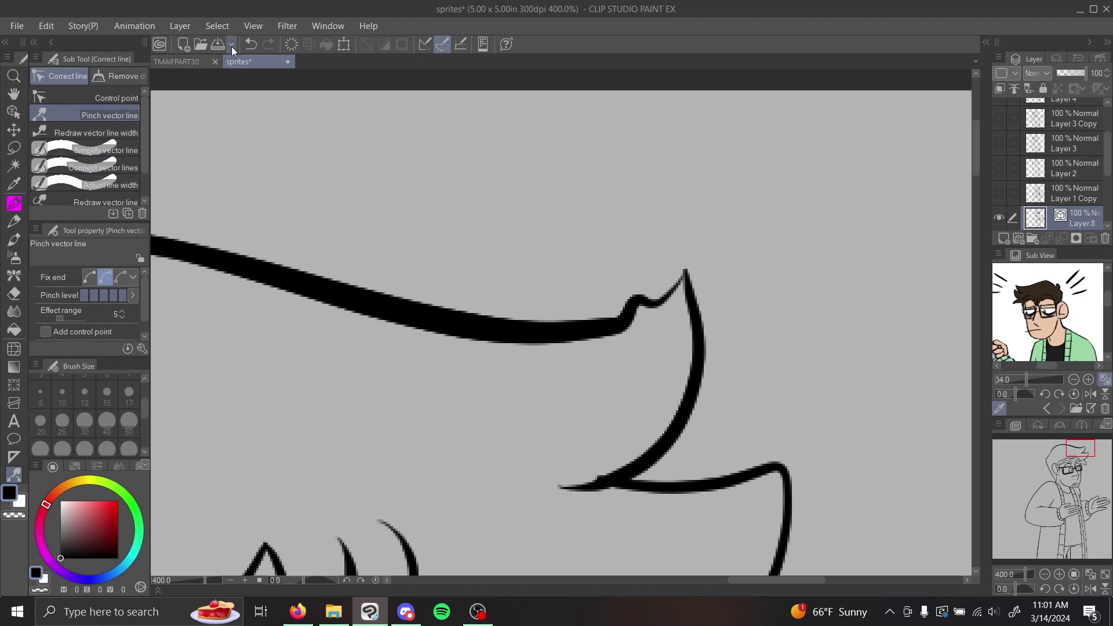
pyautogui.click(253, 46)
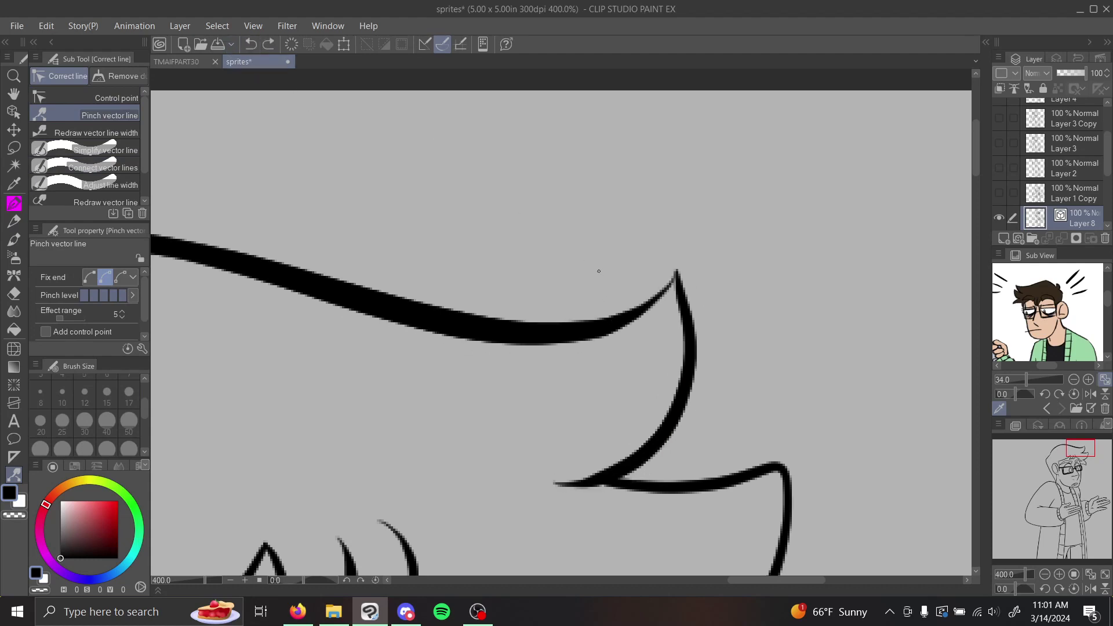
pyautogui.moveTo(605, 323); pyautogui.dragTo(383, 134)
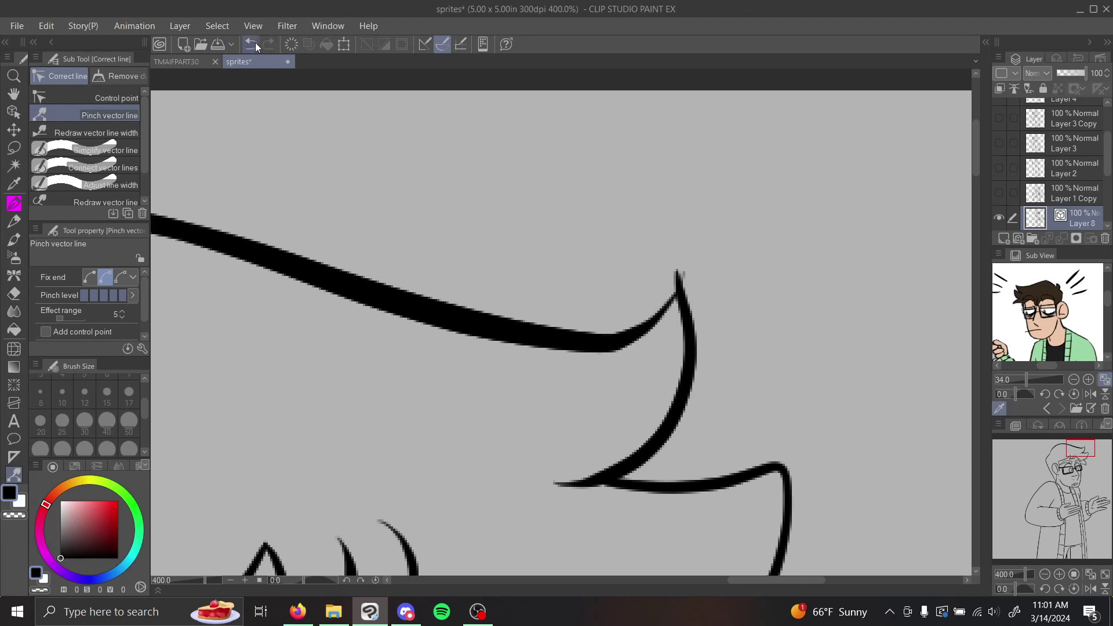
pyautogui.click(254, 44)
# Try thickening the hair outline at its back corner with Redraw vector line width at brush size 20, and undo it.
pyautogui.click(1044, 573)
pyautogui.click(1044, 573)
pyautogui.click(1044, 573)
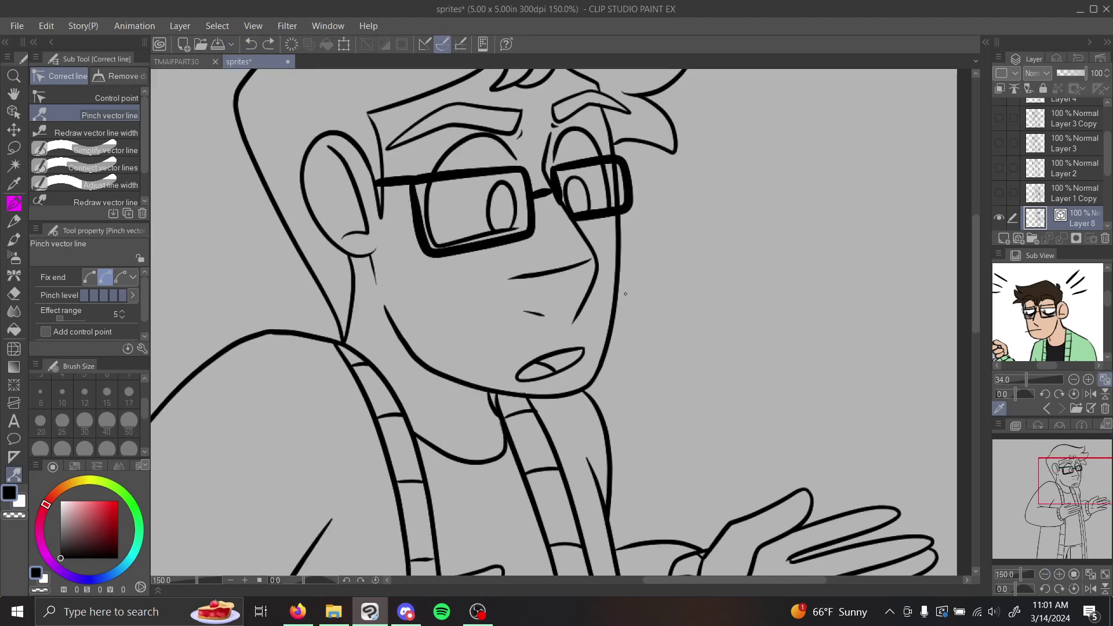
pyautogui.moveTo(1083, 487)
pyautogui.mouseDown()
pyautogui.moveTo(1082, 439)
pyautogui.moveTo(1082, 475)
pyautogui.moveTo(1084, 452)
pyautogui.moveTo(1061, 480)
pyautogui.mouseUp()
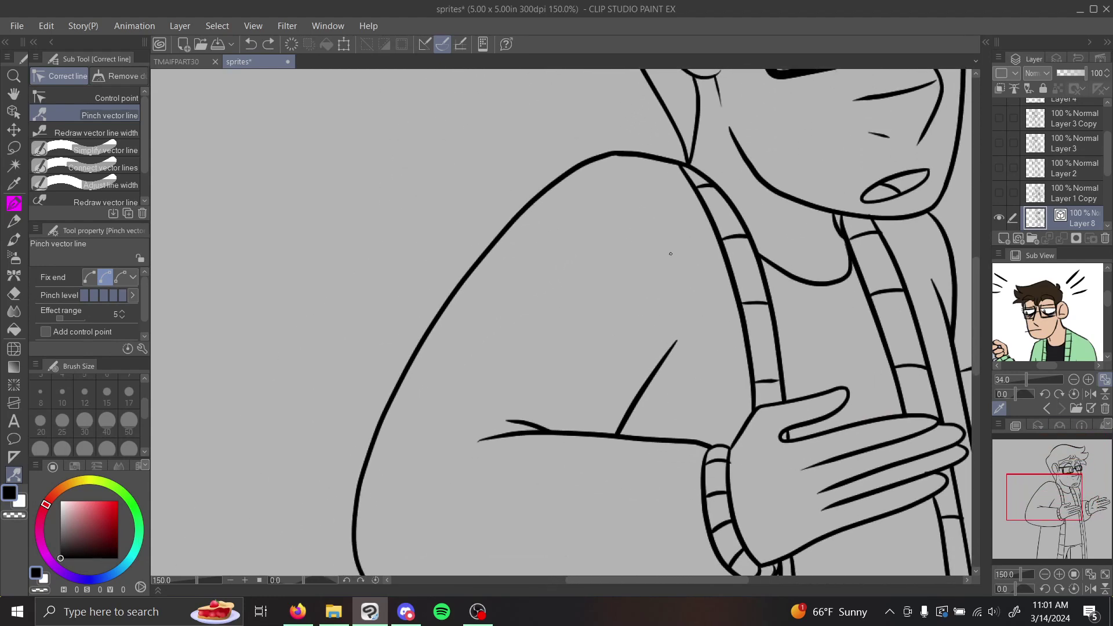
pyautogui.click(101, 132)
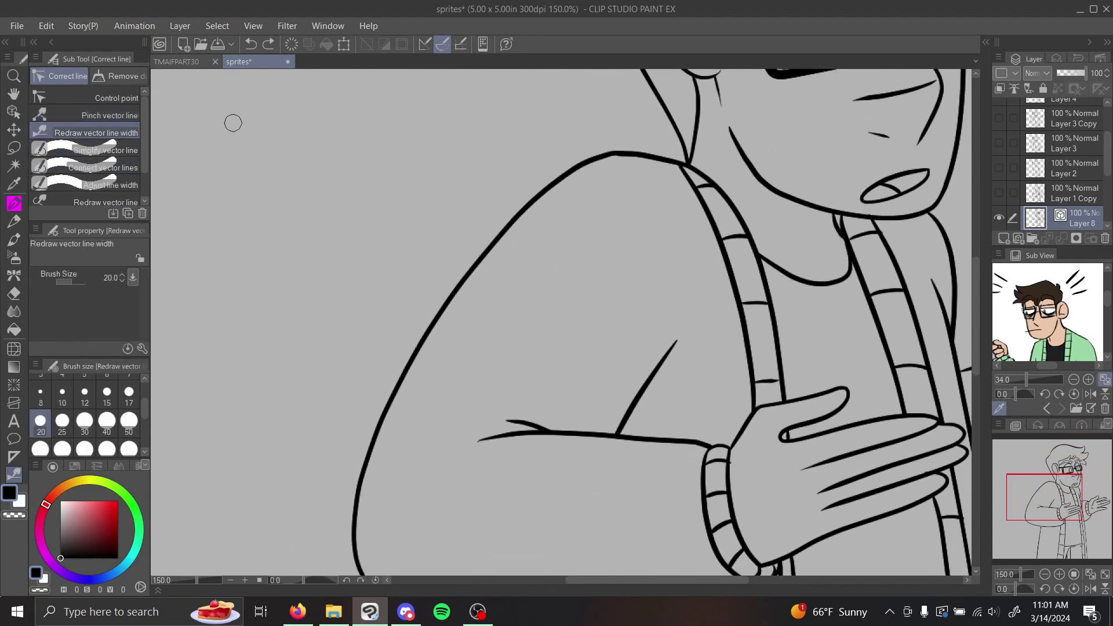
pyautogui.moveTo(1048, 500); pyautogui.dragTo(1062, 447)
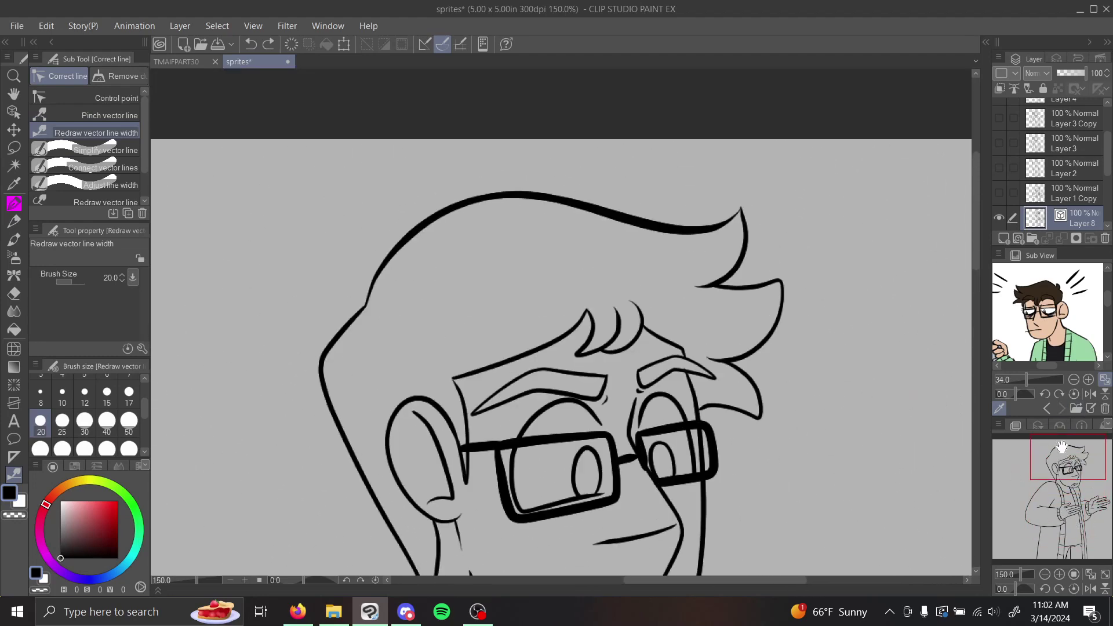
pyautogui.moveTo(347, 330); pyautogui.dragTo(367, 303)
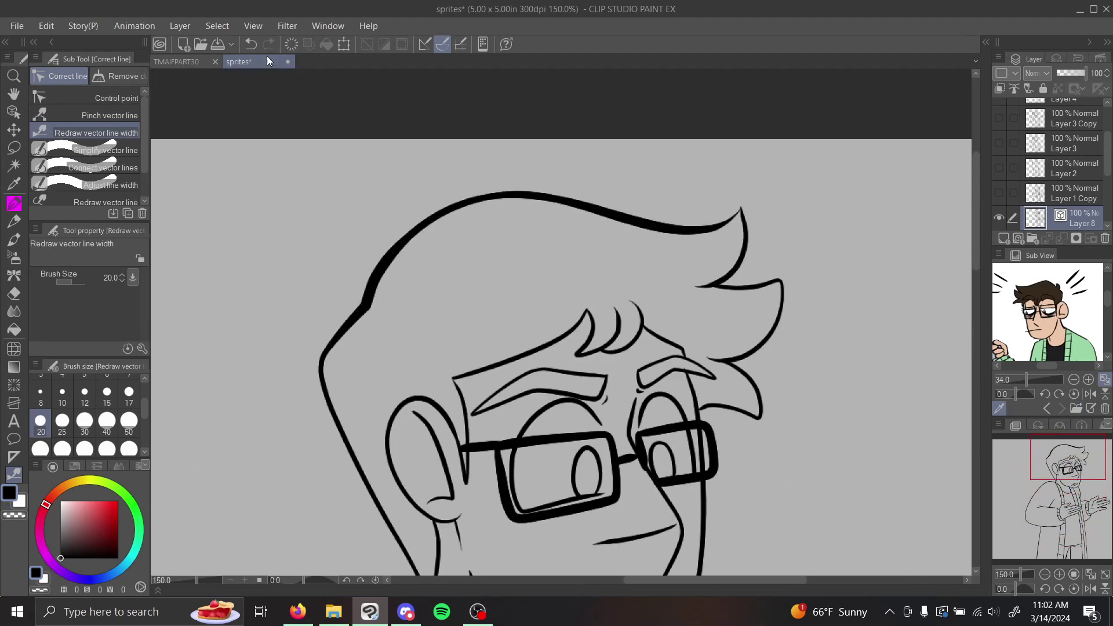
pyautogui.click(250, 45)
# Try thickening the line between the outstretched hand's two lowest fingers with Redraw vector line width, and undo it.
pyautogui.moveTo(1079, 456); pyautogui.dragTo(1085, 521)
pyautogui.moveTo(777, 290)
pyautogui.mouseDown()
pyautogui.moveTo(677, 325)
pyautogui.moveTo(783, 319)
pyautogui.mouseUp()
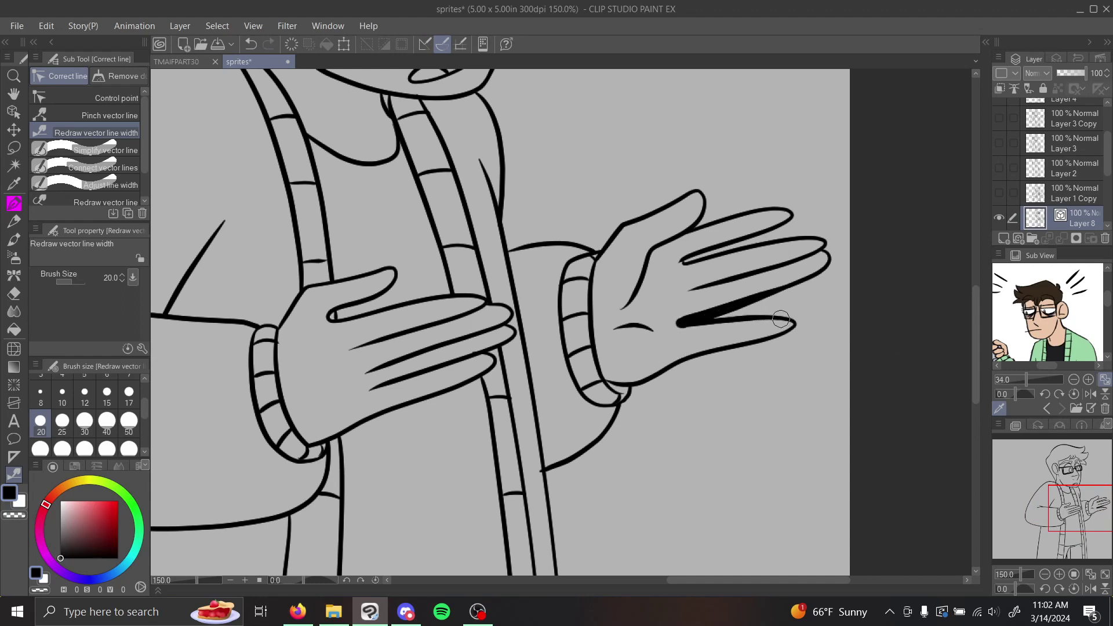
pyautogui.click(250, 45)
pyautogui.click(250, 45)
# Try thickening the top and back hair outlines with Redraw vector line width at brush size 20, and undo both strokes.
pyautogui.moveTo(1085, 500); pyautogui.dragTo(1070, 455)
pyautogui.moveTo(401, 270)
pyautogui.mouseDown()
pyautogui.moveTo(579, 138)
pyautogui.moveTo(630, 151)
pyautogui.mouseUp()
pyautogui.moveTo(458, 194); pyautogui.dragTo(393, 354)
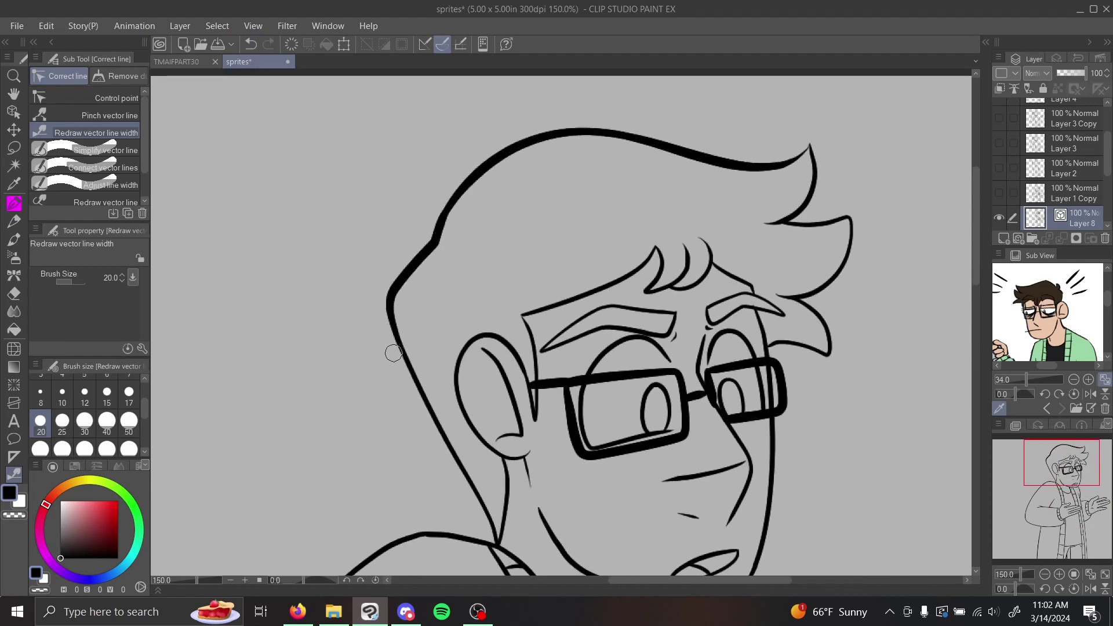
pyautogui.click(254, 46)
pyautogui.click(254, 45)
# Try thickening the outstretched hand's lowest finger contour down to the heel of the palm, and undo both strokes.
pyautogui.moveTo(1050, 463); pyautogui.dragTo(1073, 505)
pyautogui.moveTo(699, 328); pyautogui.dragTo(569, 374)
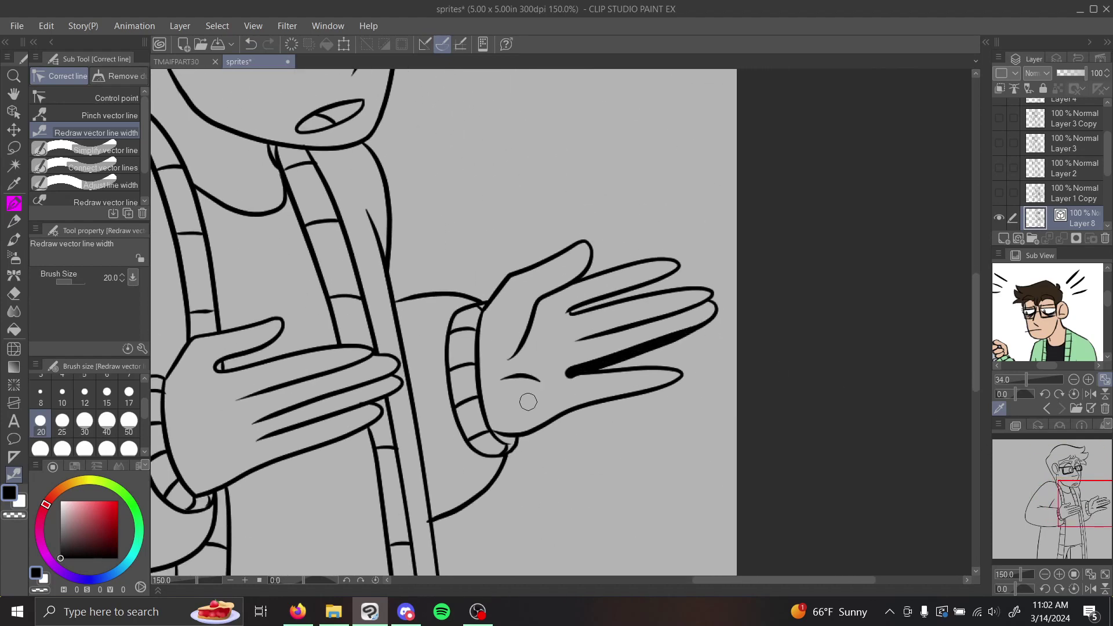
pyautogui.moveTo(651, 371); pyautogui.dragTo(516, 432)
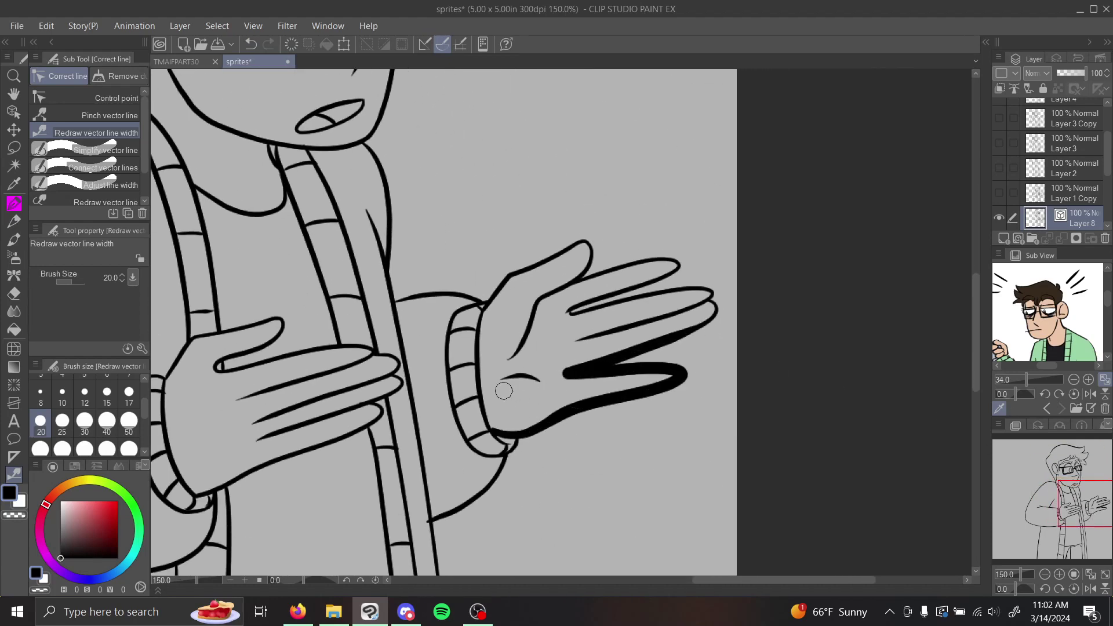
pyautogui.click(251, 44)
pyautogui.click(252, 44)
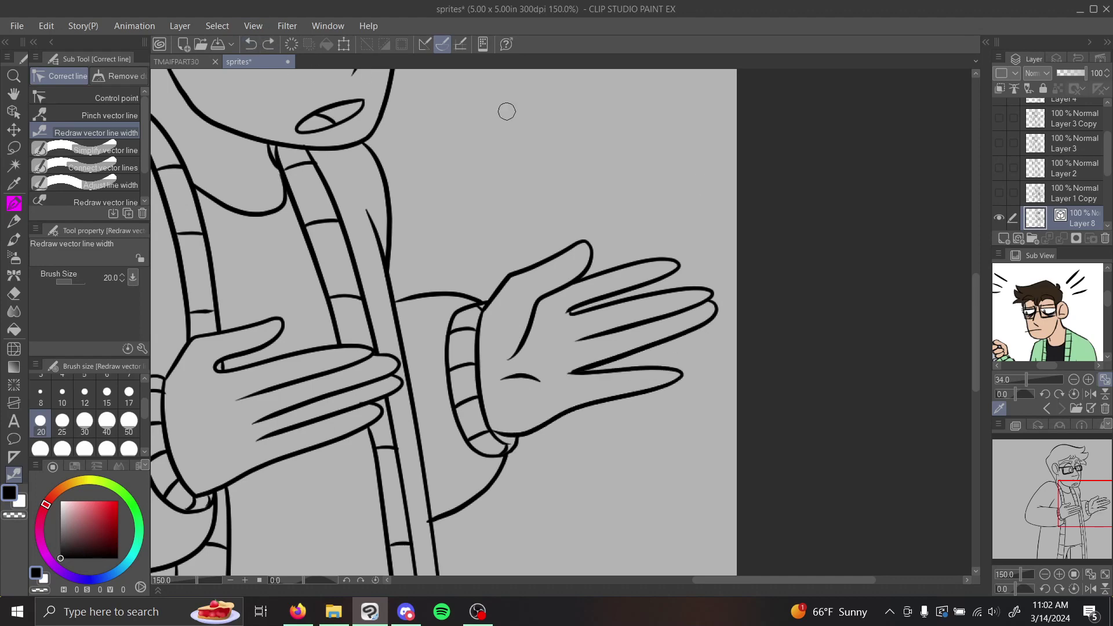
# Redraw the width of the top hair outline toward the front tuft with Redraw vector line width at brush size 20.
pyautogui.moveTo(1087, 497); pyautogui.dragTo(1084, 450)
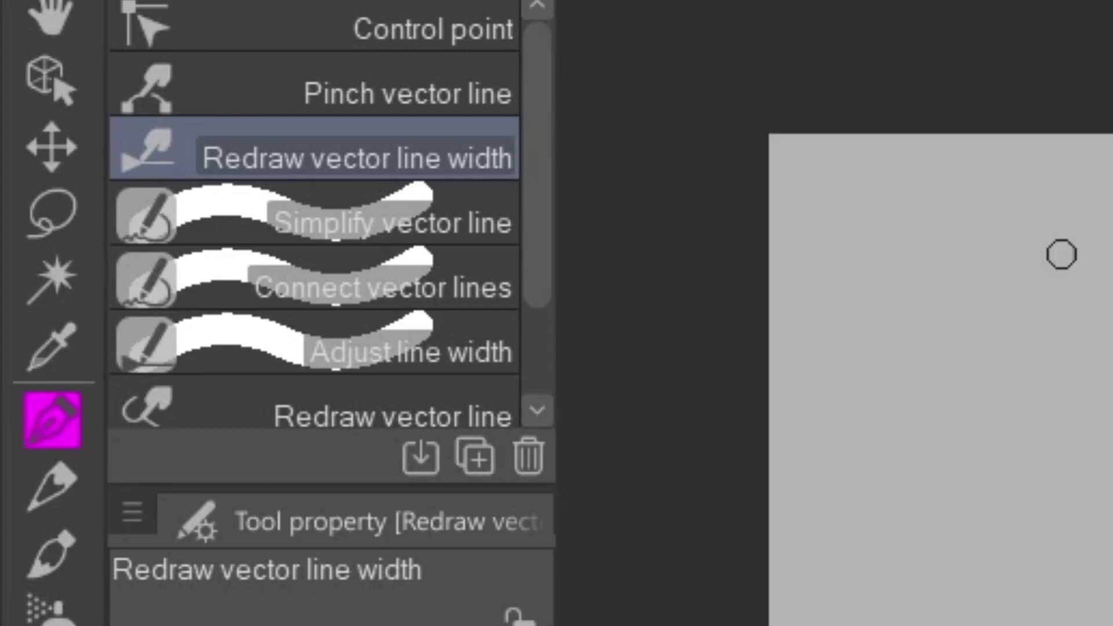
pyautogui.click(428, 262)
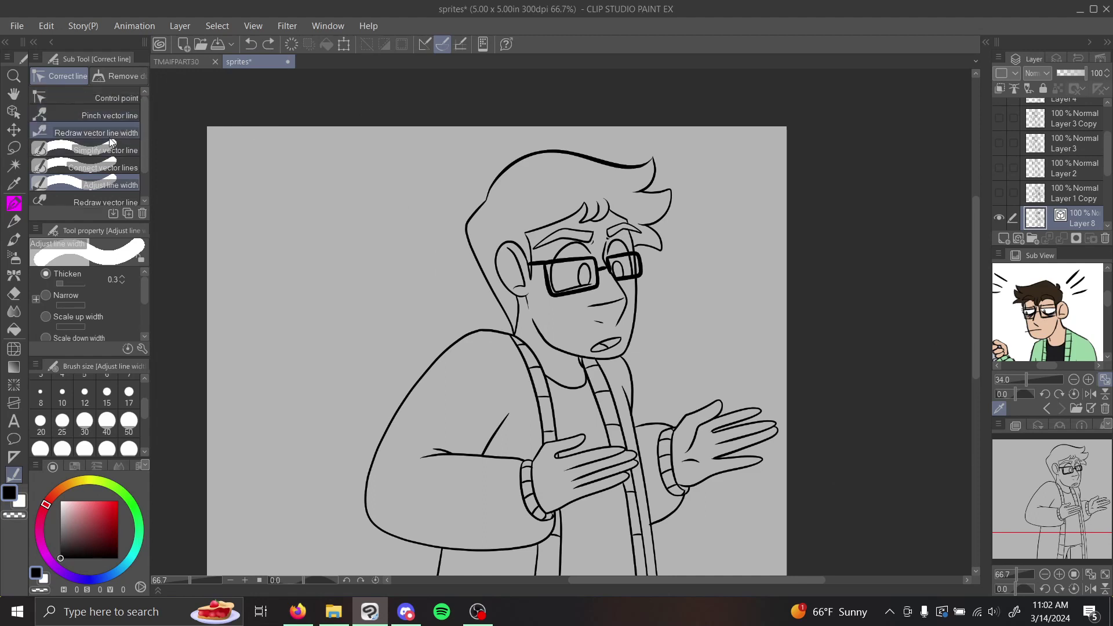
pyautogui.click(118, 130)
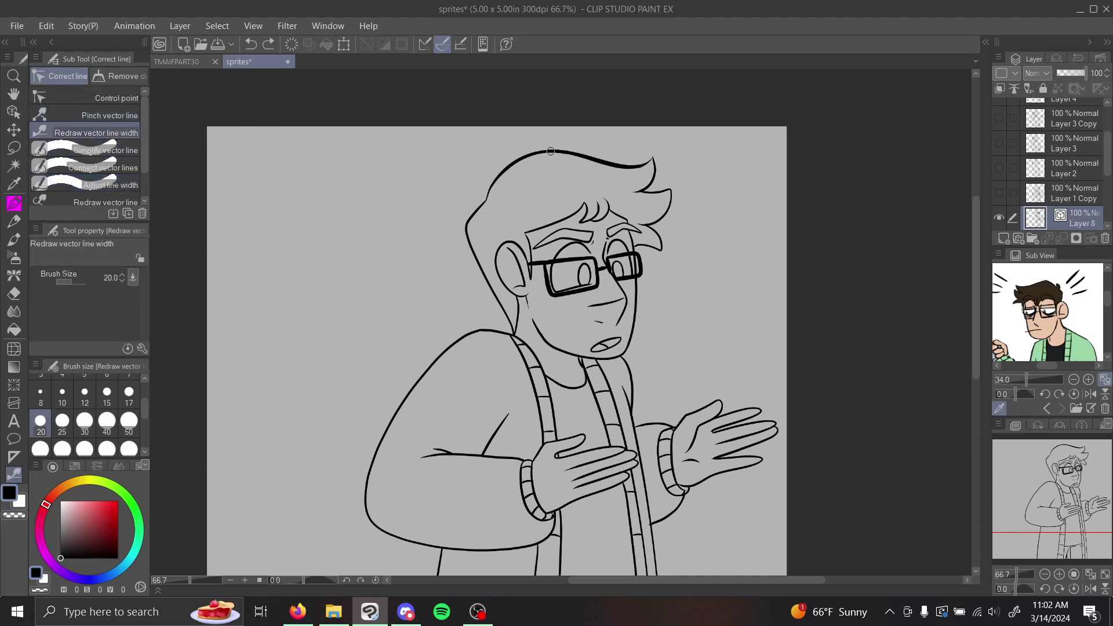
pyautogui.moveTo(505, 176); pyautogui.dragTo(644, 161)
pyautogui.scroll(-1, 137, 147)
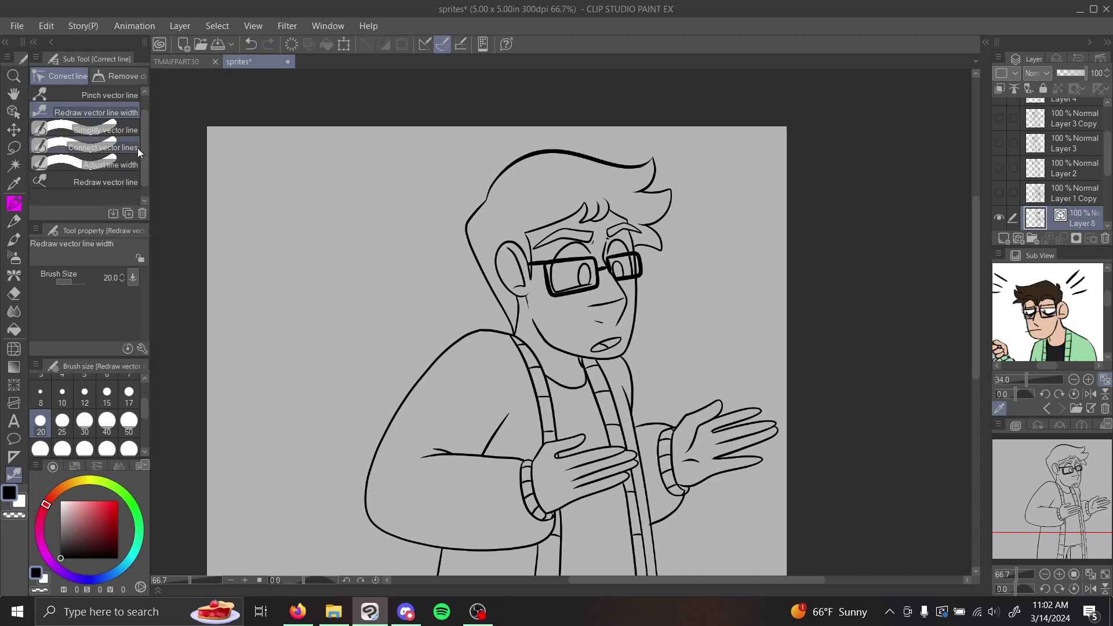
pyautogui.scroll(-3, 542, 284)
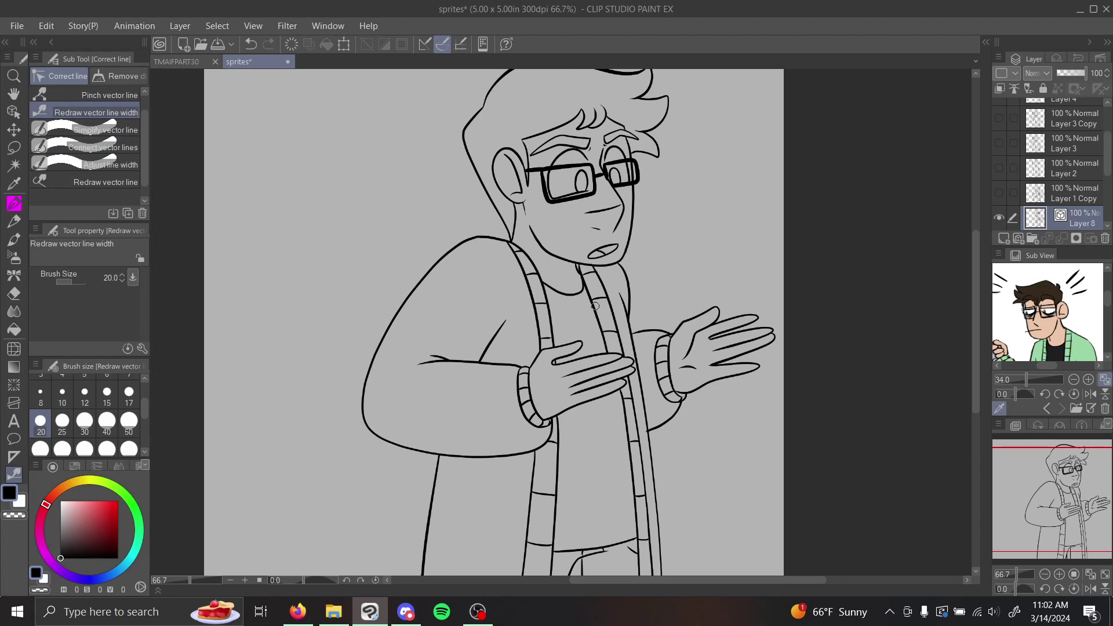
# Try thickening the figure's lines using Adjust line width with Thicken 0.3 at brush size 300, and undo all the strokes.
pyautogui.click(110, 165)
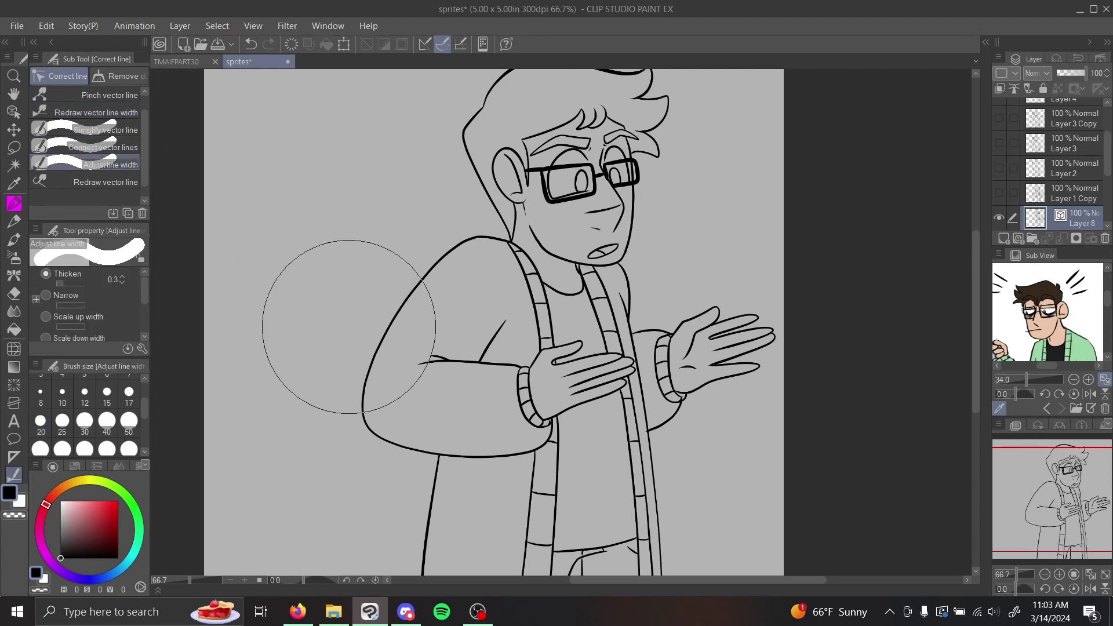
pyautogui.scroll(-3, 145, 297)
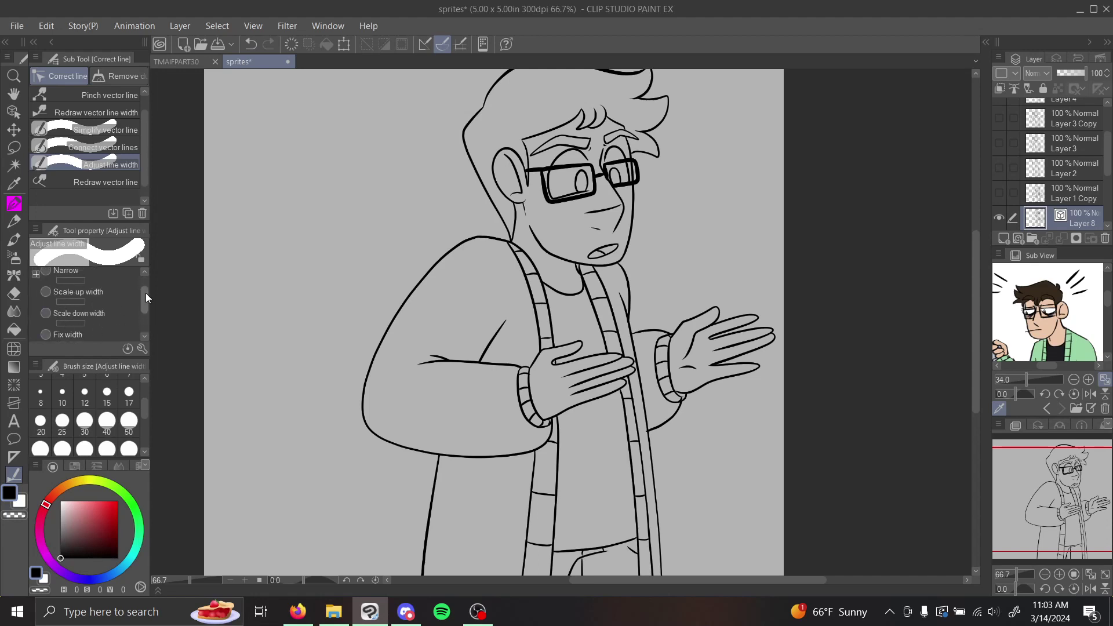
pyautogui.scroll(1, 144, 293)
pyautogui.scroll(-4, 145, 288)
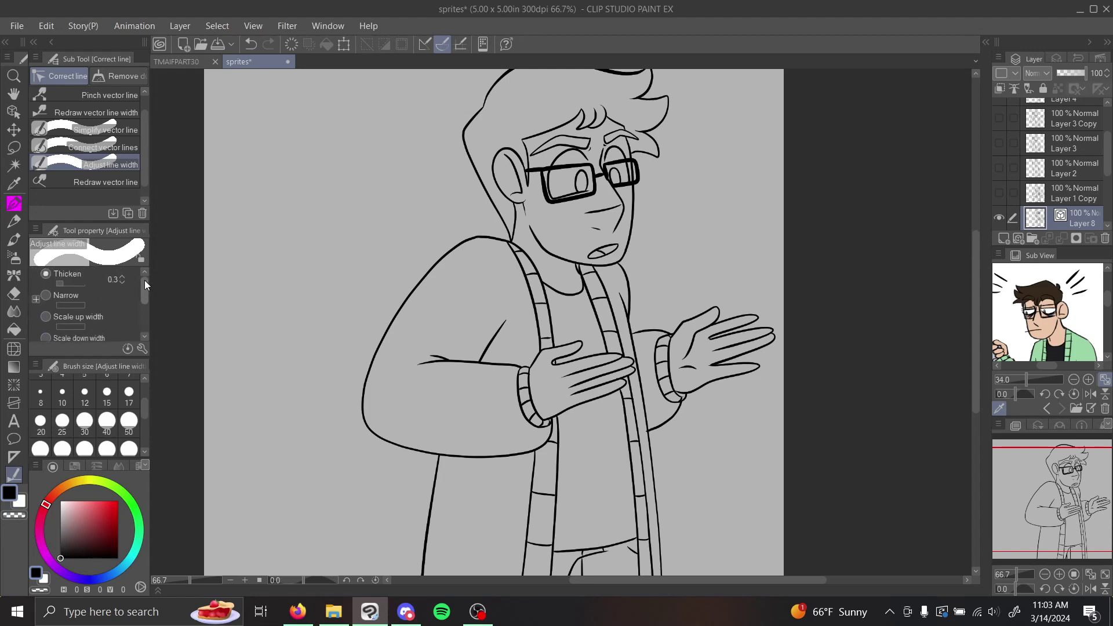
pyautogui.moveTo(516, 193)
pyautogui.mouseDown()
pyautogui.moveTo(522, 261)
pyautogui.moveTo(580, 405)
pyautogui.moveTo(498, 452)
pyautogui.moveTo(586, 317)
pyautogui.mouseUp()
pyautogui.moveTo(556, 215)
pyautogui.mouseDown()
pyautogui.moveTo(554, 250)
pyautogui.moveTo(580, 261)
pyautogui.moveTo(561, 320)
pyautogui.mouseUp()
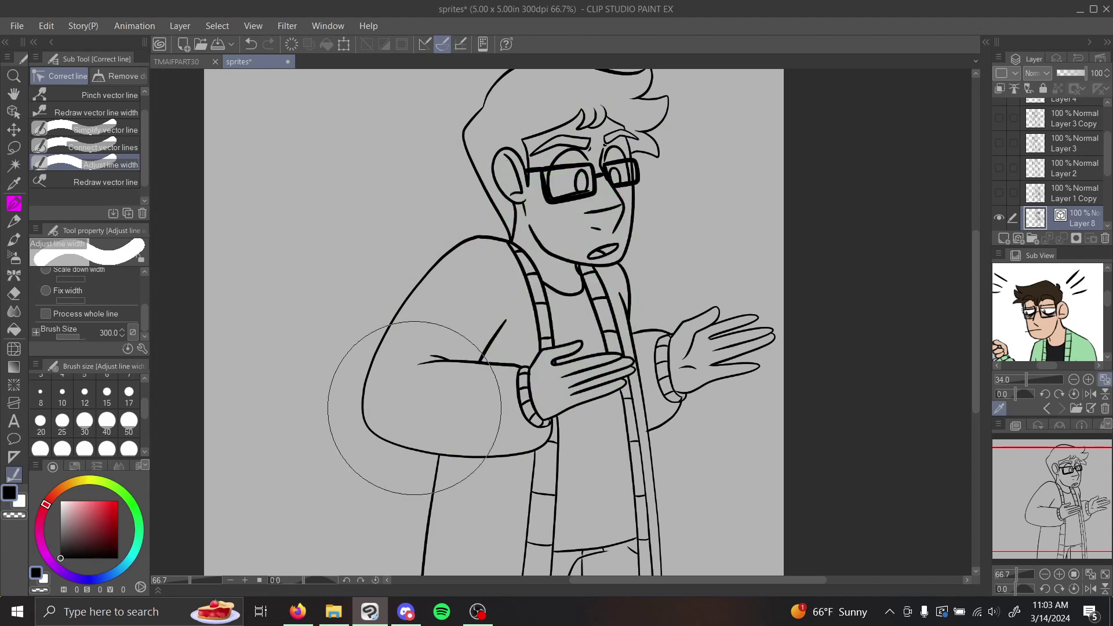
pyautogui.click(254, 46)
pyautogui.click(252, 45)
pyautogui.click(251, 46)
pyautogui.click(250, 45)
pyautogui.click(249, 44)
pyautogui.click(249, 44)
pyautogui.click(249, 44)
pyautogui.click(249, 44)
pyautogui.click(248, 44)
pyautogui.click(249, 43)
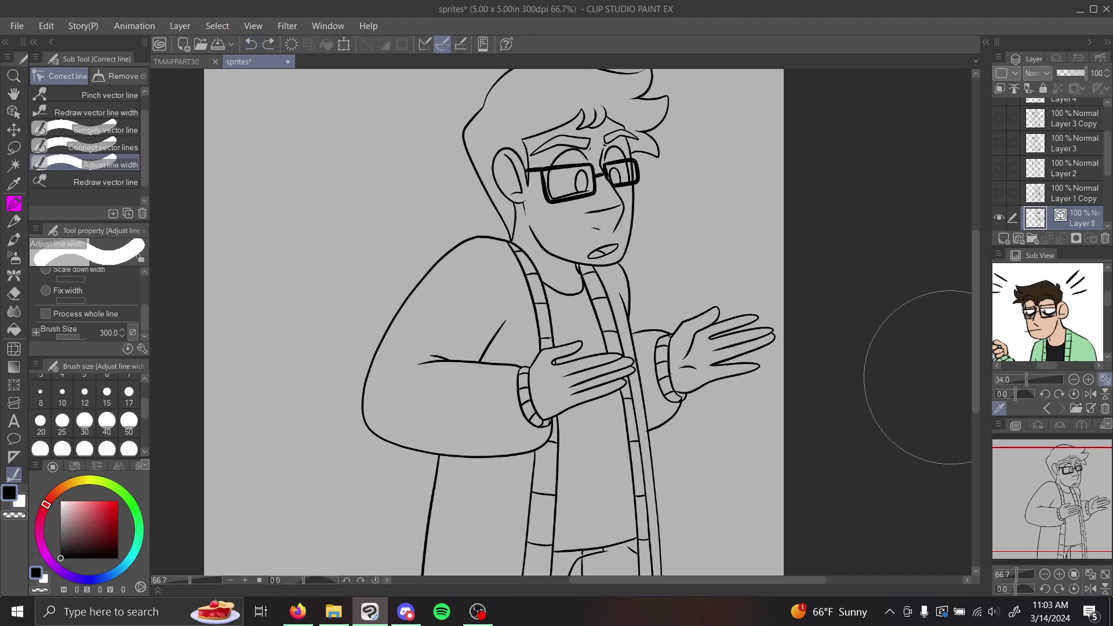
pyautogui.moveTo(889, 336); pyautogui.dragTo(860, 401)
pyautogui.click(249, 44)
pyautogui.click(250, 44)
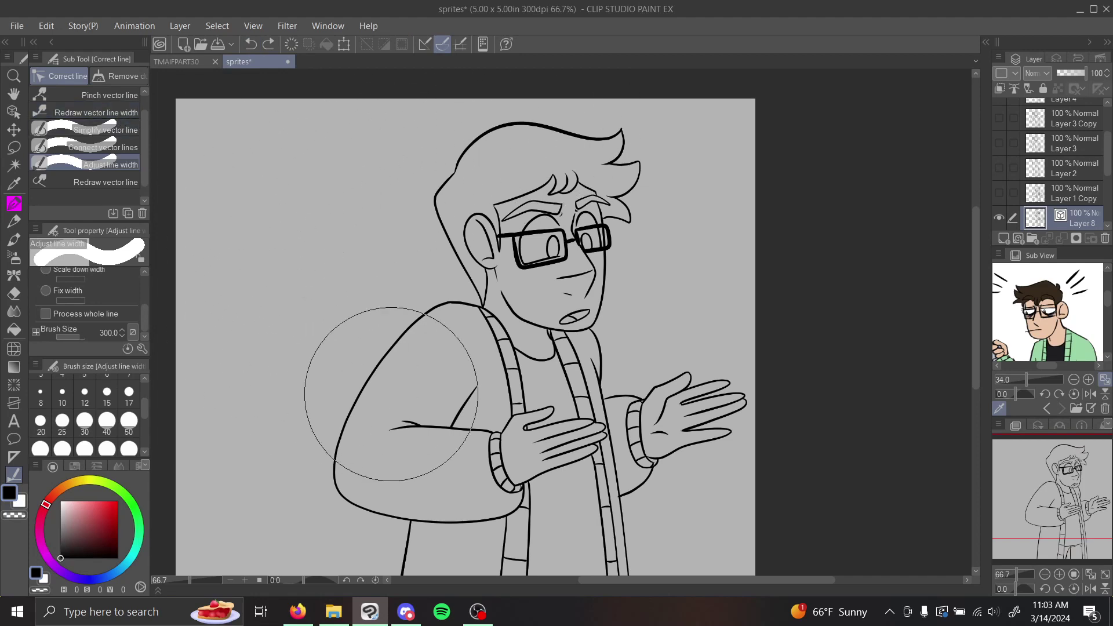
# Thicken the hair outline along the top and down the back of the head using Redraw vector line width at brush size 20.
pyautogui.click(96, 112)
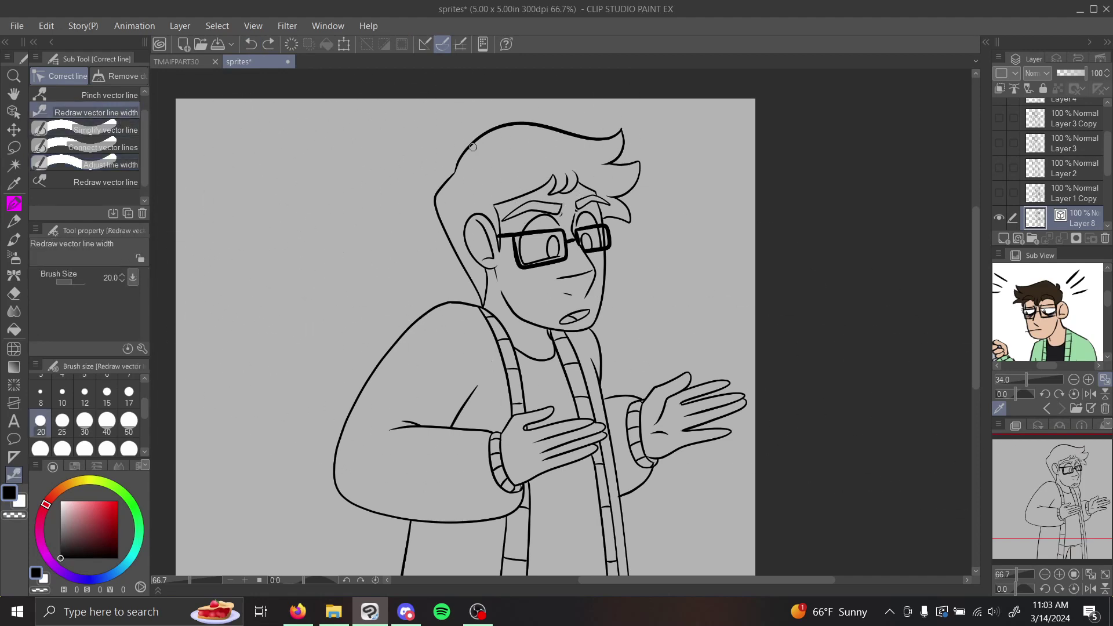
pyautogui.moveTo(472, 143); pyautogui.dragTo(601, 117)
pyautogui.moveTo(464, 156)
pyautogui.mouseDown()
pyautogui.moveTo(512, 124)
pyautogui.moveTo(602, 128)
pyautogui.mouseUp()
pyautogui.moveTo(457, 165); pyautogui.dragTo(604, 136)
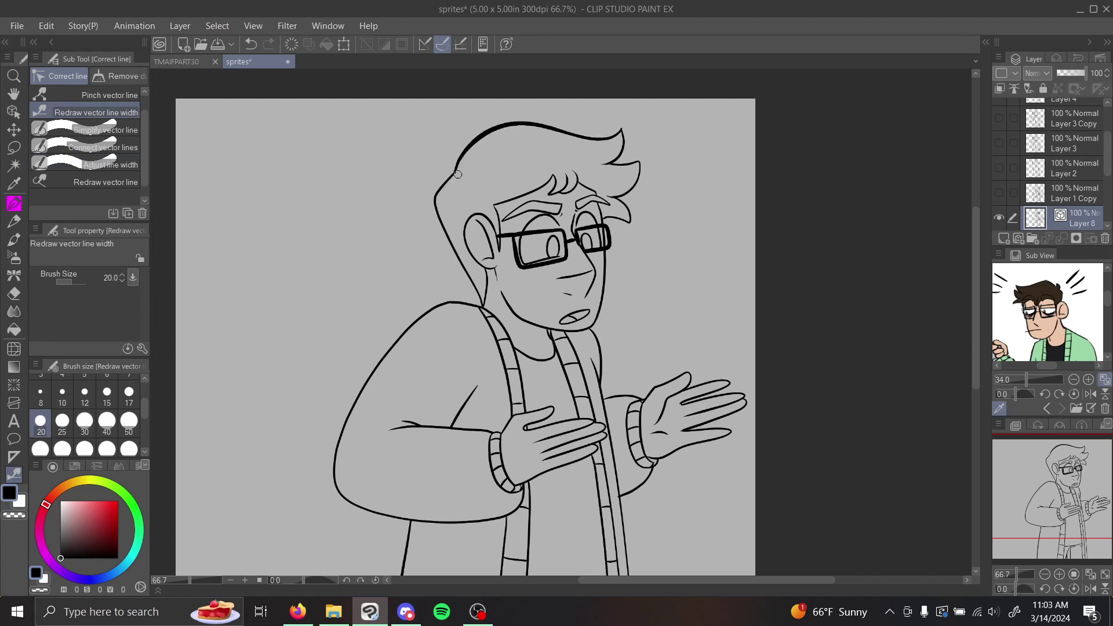
pyautogui.moveTo(458, 174); pyautogui.dragTo(449, 249)
pyautogui.click(114, 166)
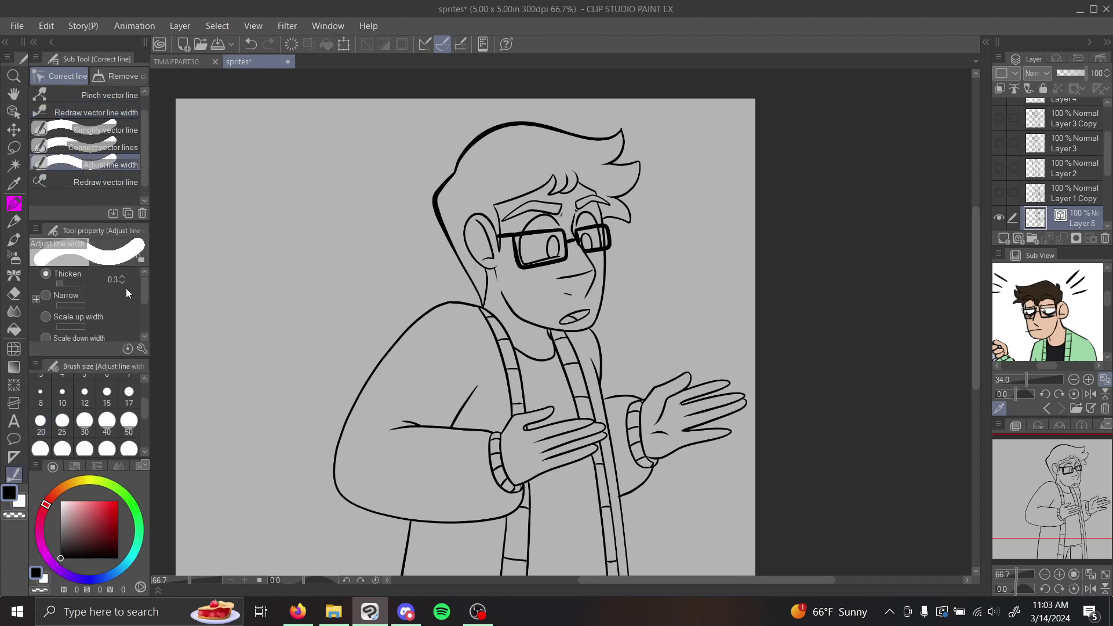
pyautogui.moveTo(144, 287)
pyautogui.mouseDown()
pyautogui.moveTo(147, 325)
pyautogui.moveTo(148, 272)
pyautogui.mouseUp()
pyautogui.moveTo(1068, 473)
pyautogui.mouseDown()
pyautogui.moveTo(1063, 522)
pyautogui.moveTo(1068, 474)
pyautogui.mouseUp()
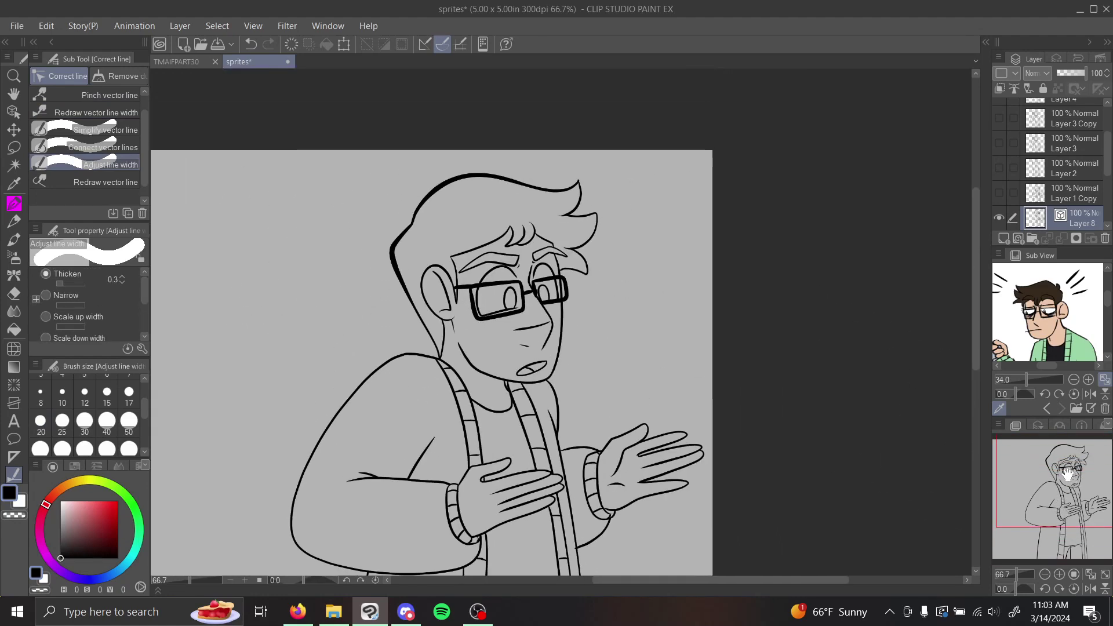
pyautogui.click(107, 95)
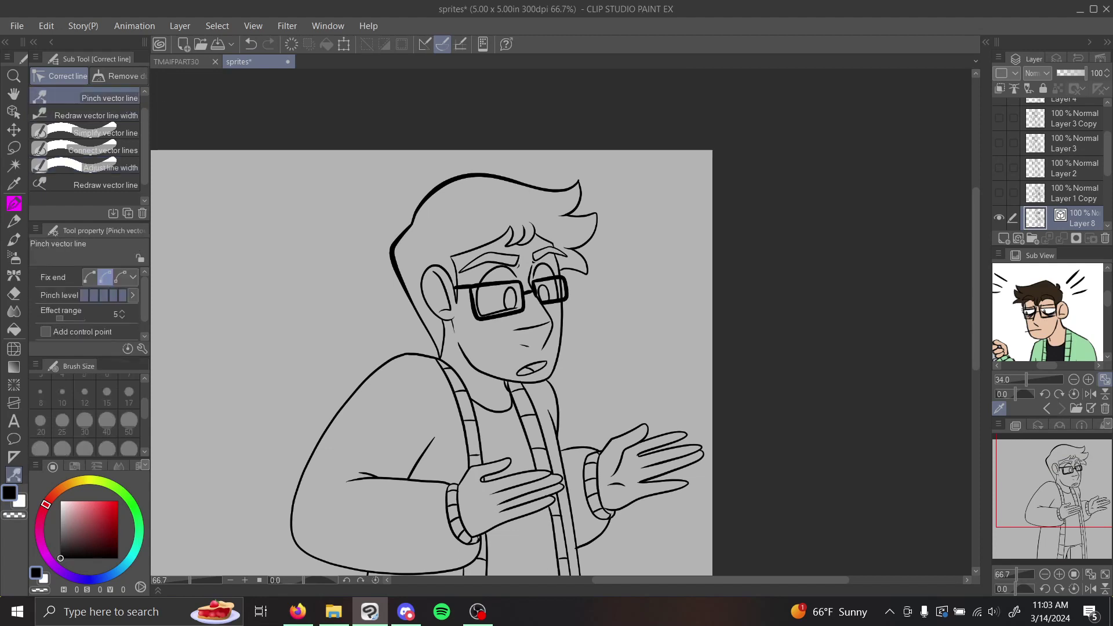
pyautogui.moveTo(1053, 475)
pyautogui.mouseDown()
pyautogui.moveTo(1036, 513)
pyautogui.moveTo(1052, 491)
pyautogui.moveTo(1040, 488)
pyautogui.mouseUp()
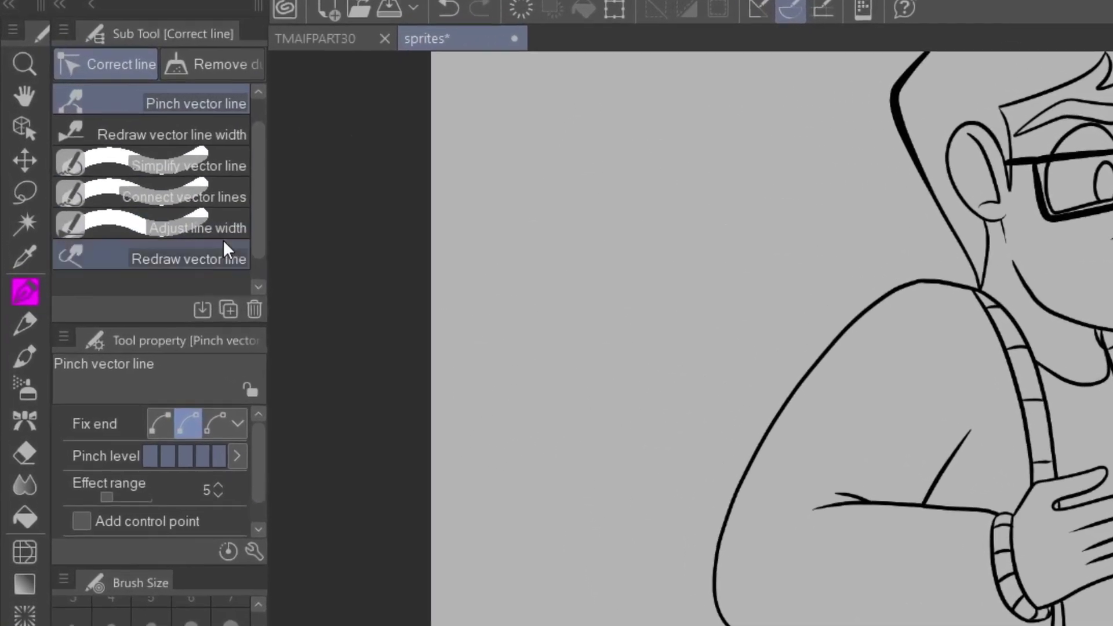
# Reshape the near sleeve's outer contour farther inward from the shoulder to its underside with the Redraw vector line tool.
pyautogui.click(113, 188)
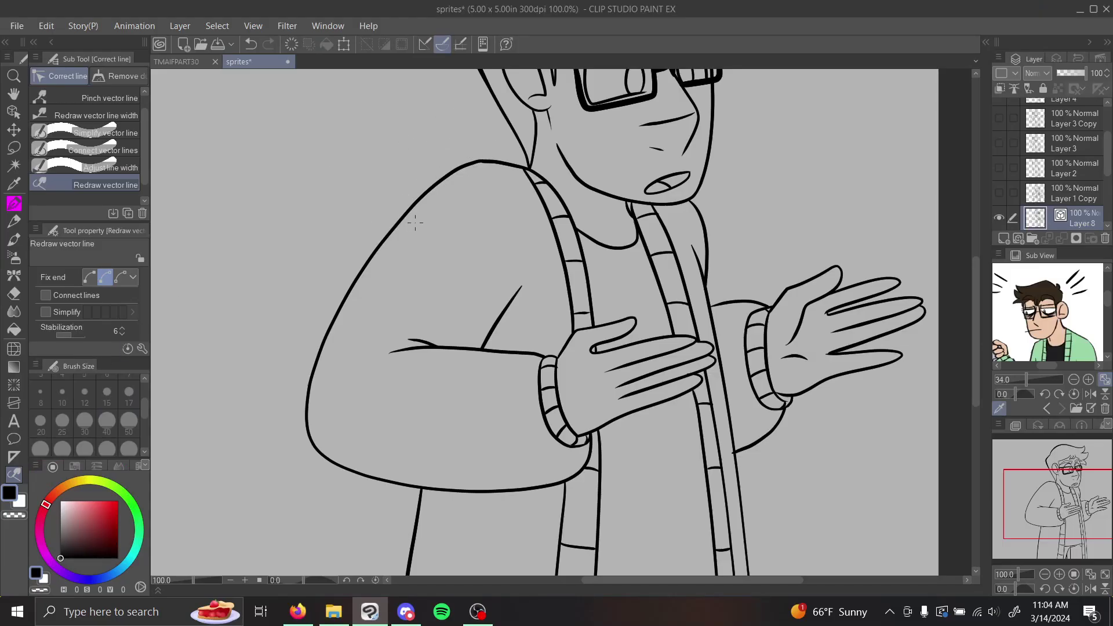
pyautogui.moveTo(1077, 503); pyautogui.dragTo(1068, 500)
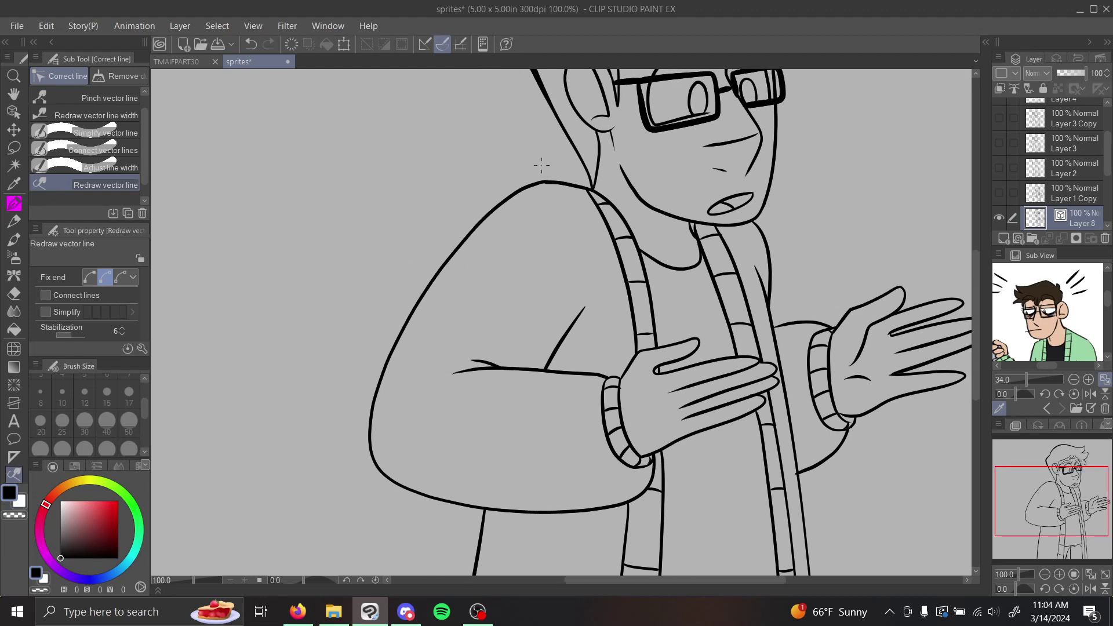
pyautogui.moveTo(534, 177)
pyautogui.mouseDown()
pyautogui.moveTo(423, 289)
pyautogui.moveTo(418, 440)
pyautogui.moveTo(528, 452)
pyautogui.mouseUp()
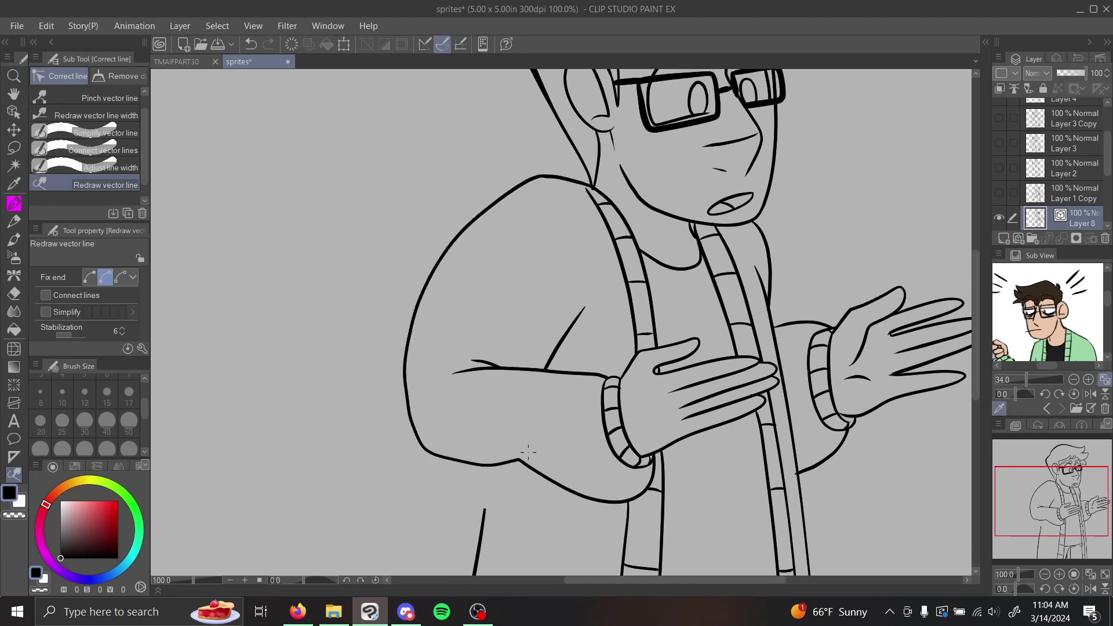
# Try reshaping the near sleeve's outer contour from the shoulder with the Redraw vector line tool, undoing each attempt.
pyautogui.click(250, 44)
pyautogui.moveTo(585, 182)
pyautogui.mouseDown()
pyautogui.moveTo(433, 298)
pyautogui.moveTo(450, 476)
pyautogui.moveTo(600, 472)
pyautogui.mouseUp()
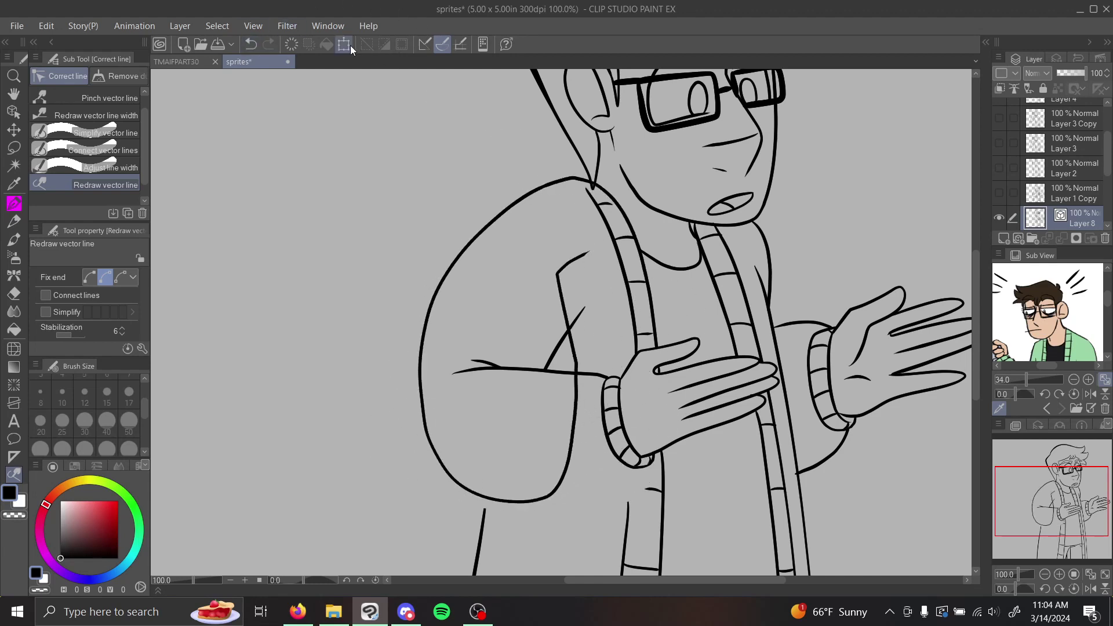
pyautogui.click(250, 44)
pyautogui.moveTo(561, 193)
pyautogui.mouseDown()
pyautogui.moveTo(458, 192)
pyautogui.moveTo(418, 324)
pyautogui.moveTo(441, 447)
pyautogui.moveTo(654, 502)
pyautogui.moveTo(525, 508)
pyautogui.moveTo(313, 491)
pyautogui.moveTo(594, 196)
pyautogui.moveTo(624, 220)
pyautogui.mouseUp()
pyautogui.click(251, 43)
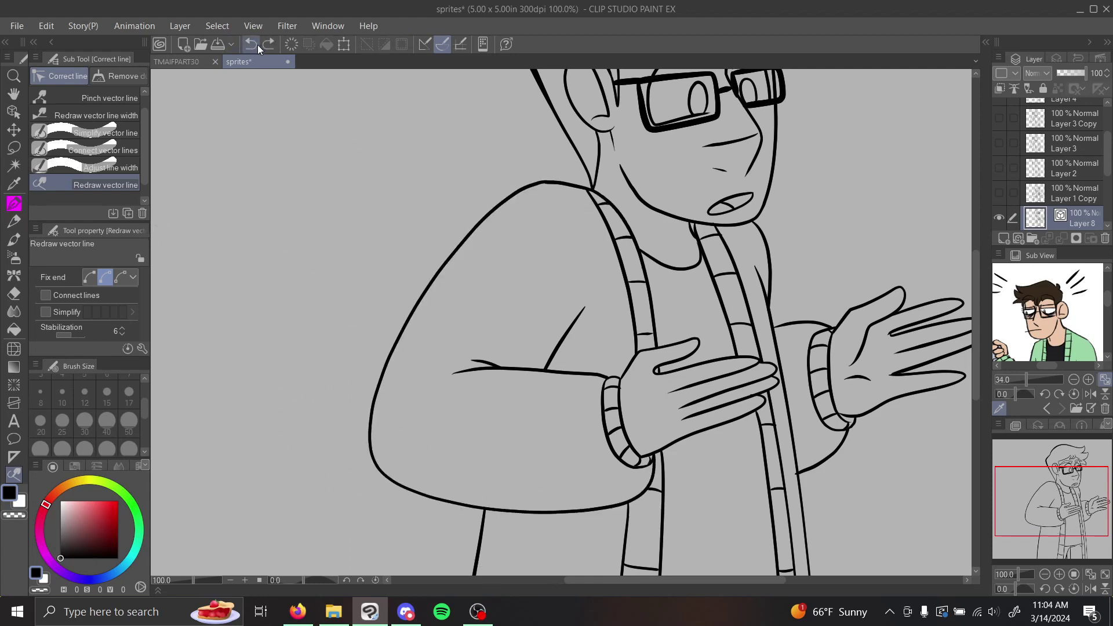
# Try redrawing the near eye's outline far beyond the face with Redraw vector line, and undo it.
pyautogui.moveTo(1097, 509); pyautogui.dragTo(1046, 427)
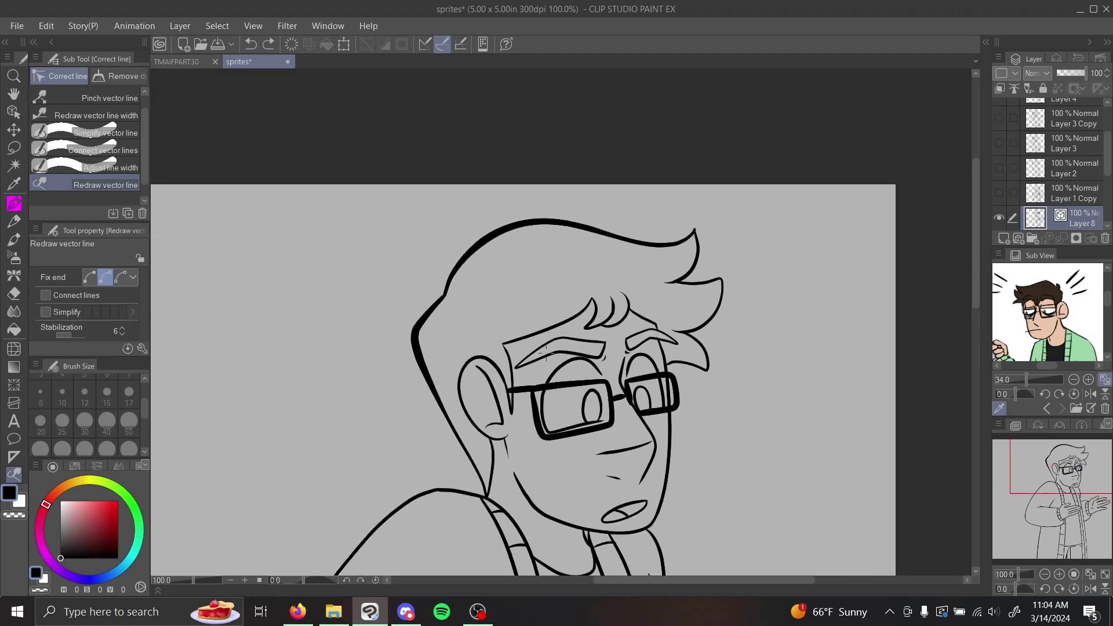
pyautogui.moveTo(580, 362)
pyautogui.mouseDown()
pyautogui.moveTo(580, 464)
pyautogui.moveTo(551, 348)
pyautogui.moveTo(521, 510)
pyautogui.moveTo(780, 396)
pyautogui.mouseUp()
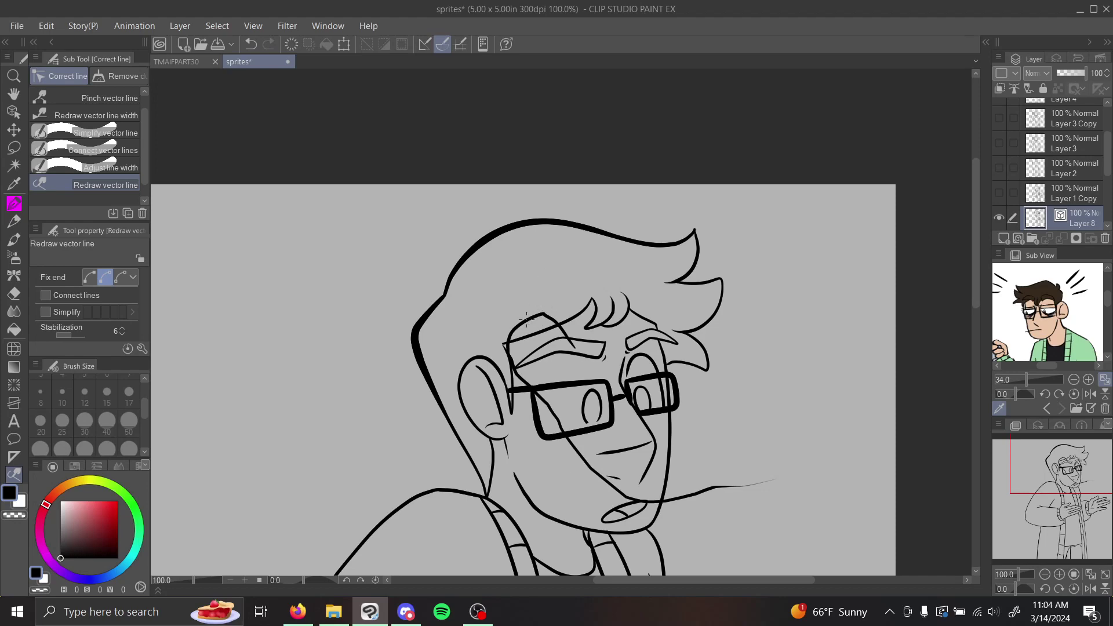
pyautogui.click(250, 44)
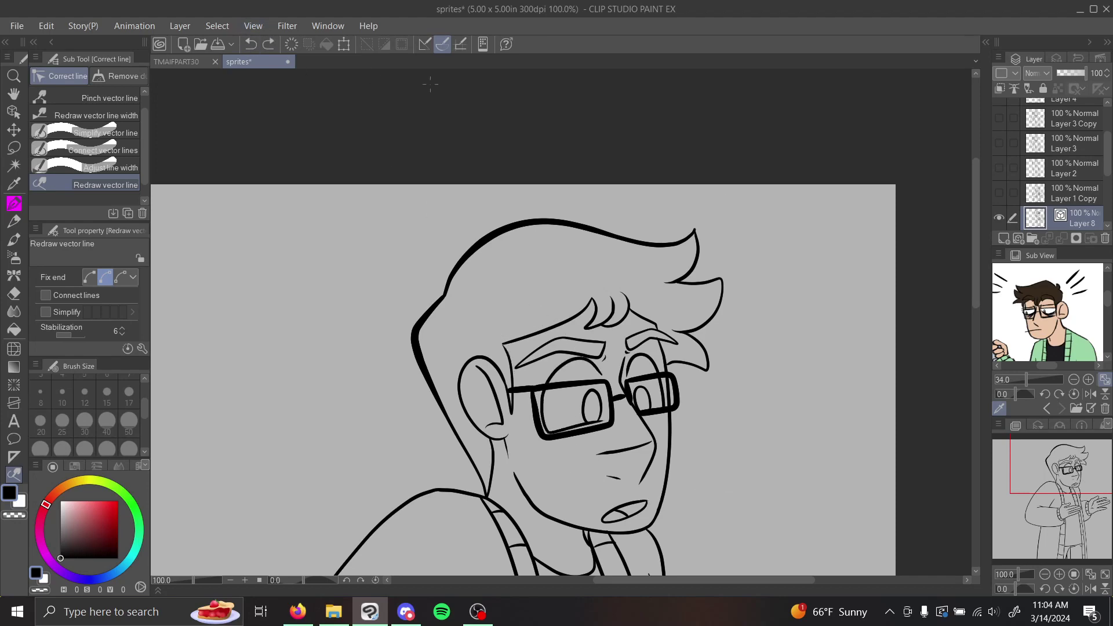
# Try redrawing the far sleeve's underside and the front hair tuft with Redraw vector line, undoing each stroke.
pyautogui.moveTo(1081, 460); pyautogui.dragTo(1094, 507)
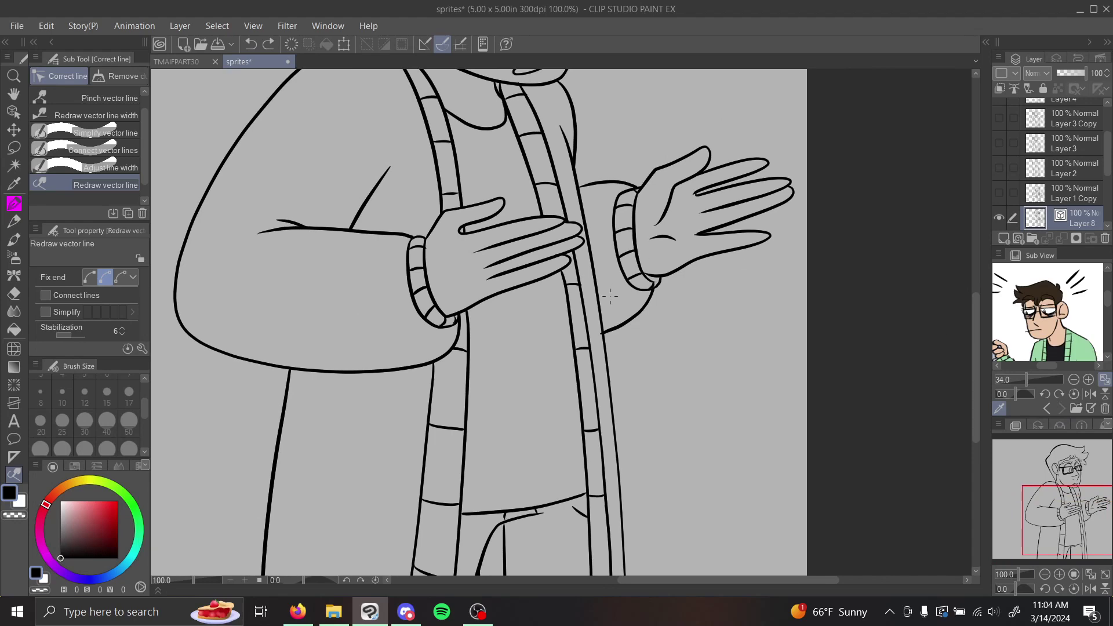
pyautogui.moveTo(606, 334); pyautogui.dragTo(665, 280)
pyautogui.click(250, 44)
pyautogui.moveTo(1065, 502); pyautogui.dragTo(1065, 456)
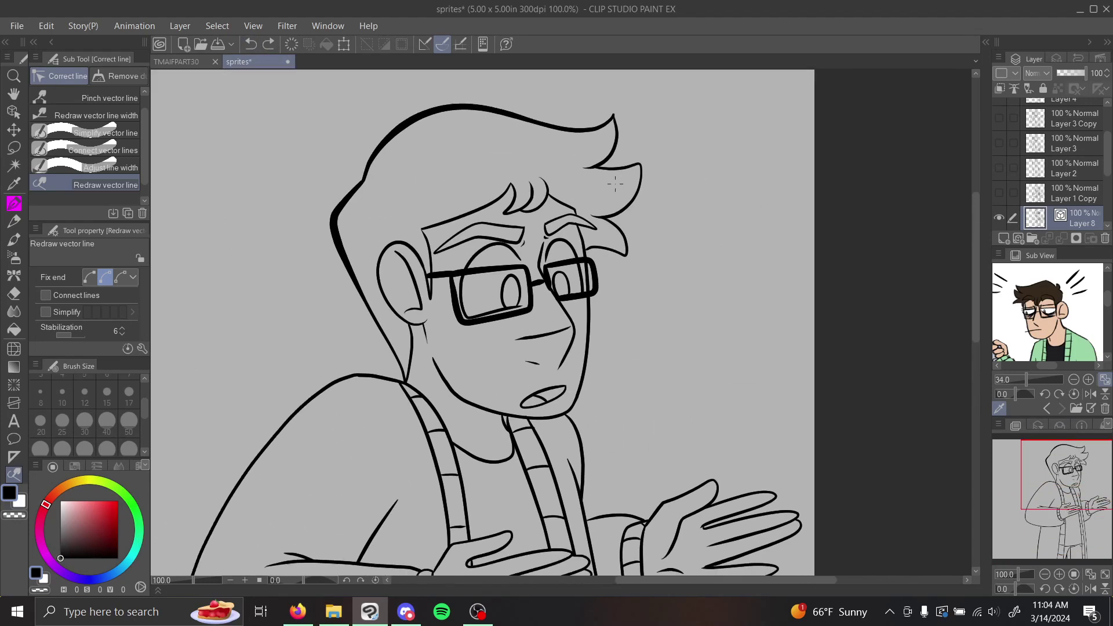
pyautogui.moveTo(616, 178); pyautogui.dragTo(640, 174)
pyautogui.hotkey('ctrl', 'z')
# Try redrawing the near forearm's upper line across the hand with Redraw vector line, and undo the strokes.
pyautogui.moveTo(1081, 498); pyautogui.dragTo(1061, 535)
pyautogui.moveTo(469, 278); pyautogui.dragTo(574, 299)
pyautogui.click(250, 47)
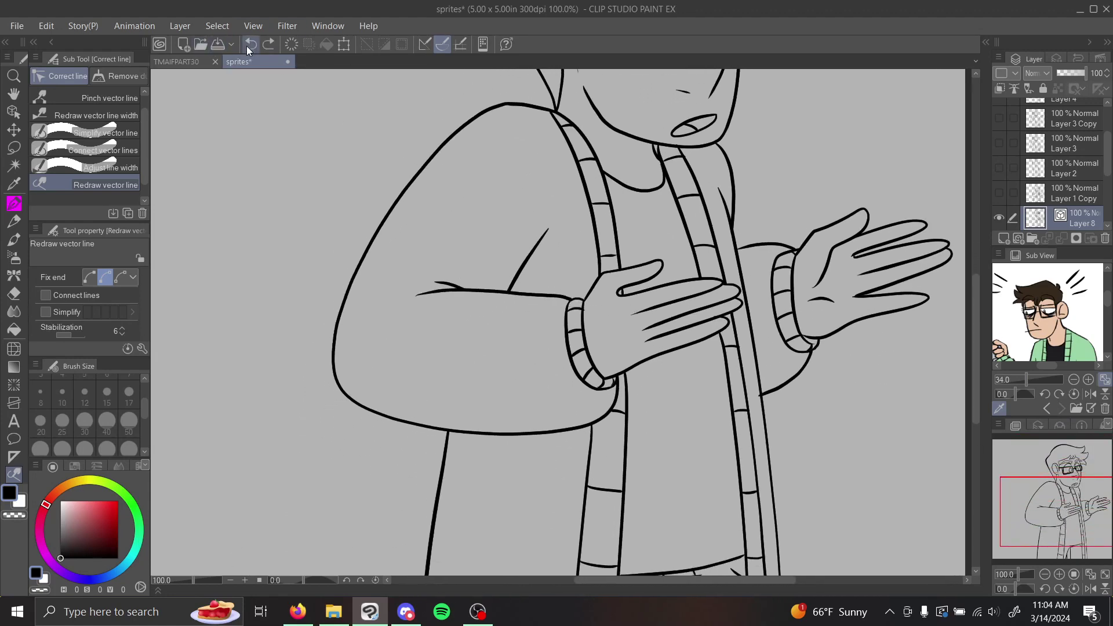
pyautogui.moveTo(422, 298); pyautogui.dragTo(679, 329)
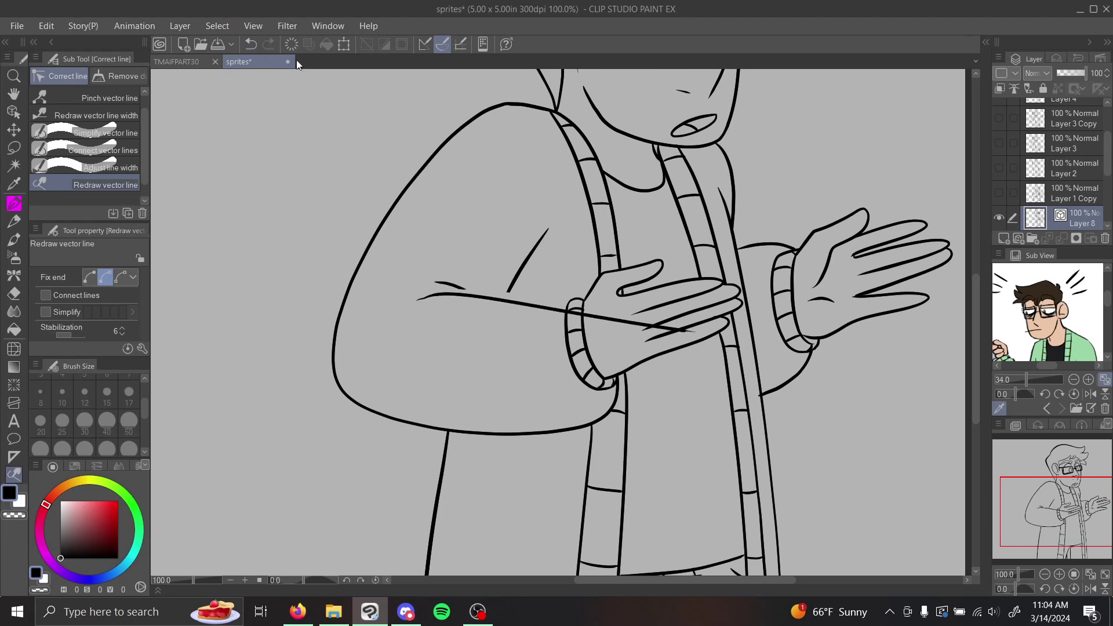
pyautogui.click(247, 45)
# Try erasing the outer hair outline with the Vector eraser at brush size 3, and undo the erasure.
pyautogui.moveTo(1093, 498)
pyautogui.mouseDown()
pyautogui.moveTo(1088, 472)
pyautogui.moveTo(1082, 485)
pyautogui.mouseUp()
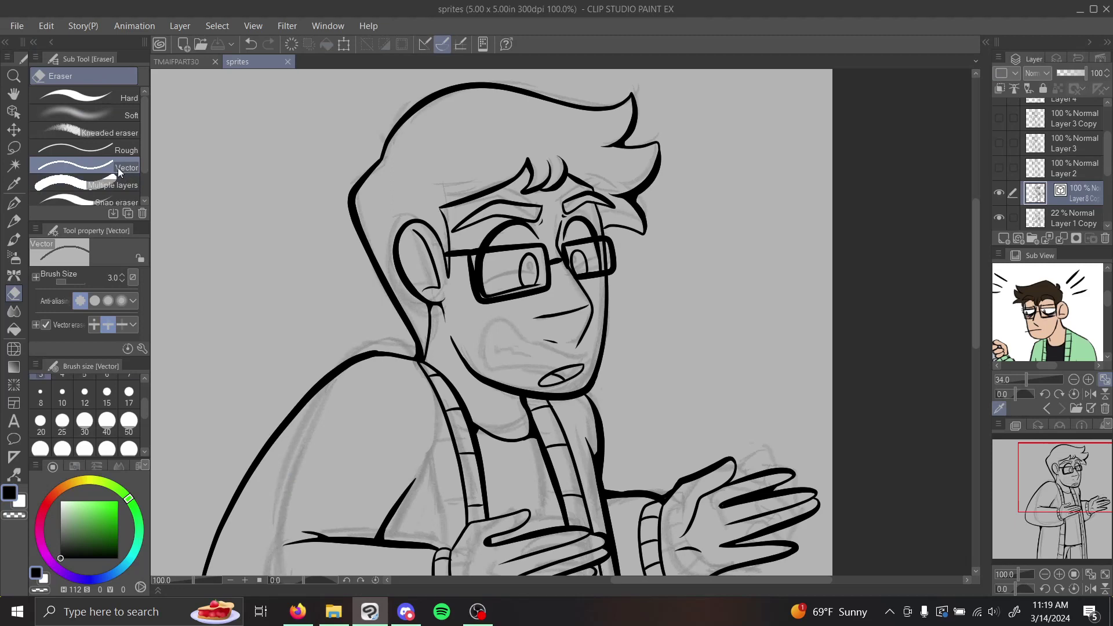
pyautogui.scroll(-1, 143, 141)
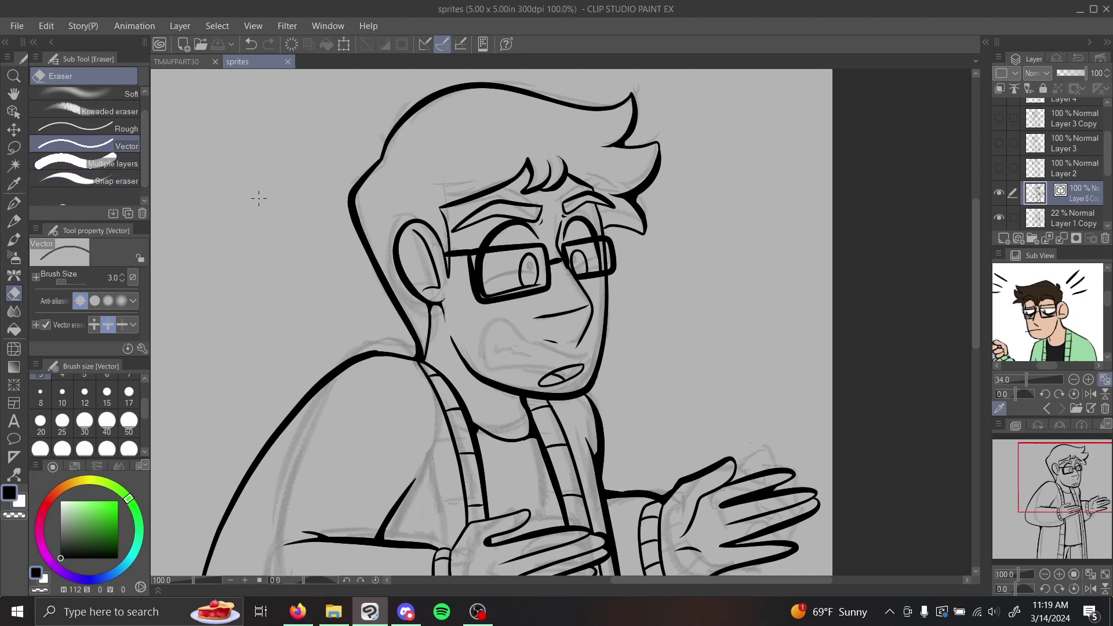
pyautogui.moveTo(1058, 489); pyautogui.dragTo(1063, 486)
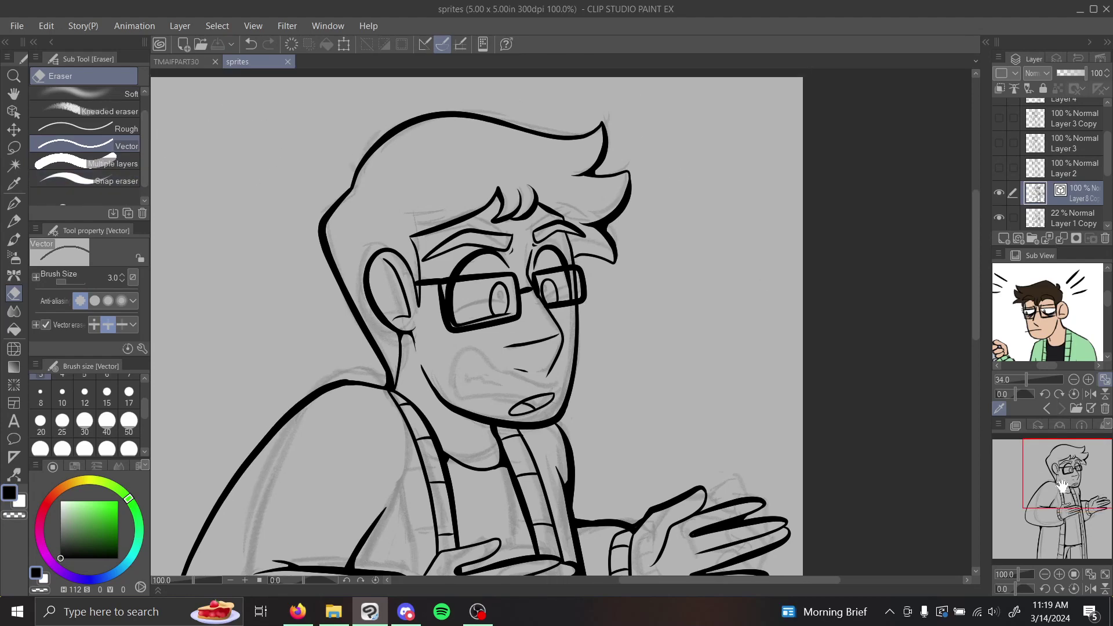
pyautogui.click(429, 114)
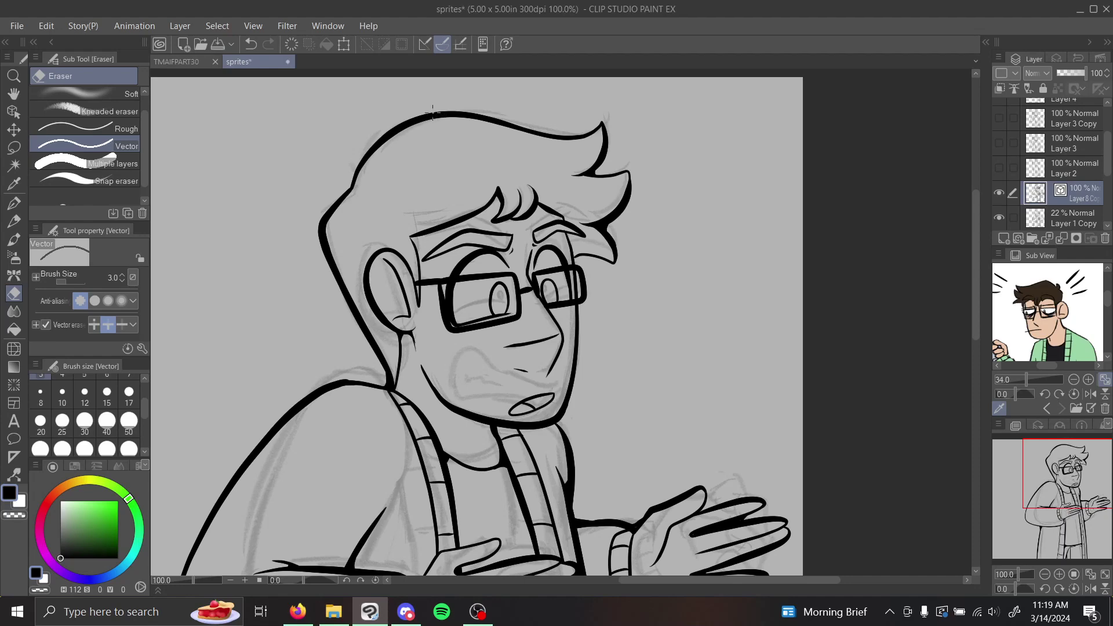
pyautogui.click(432, 113)
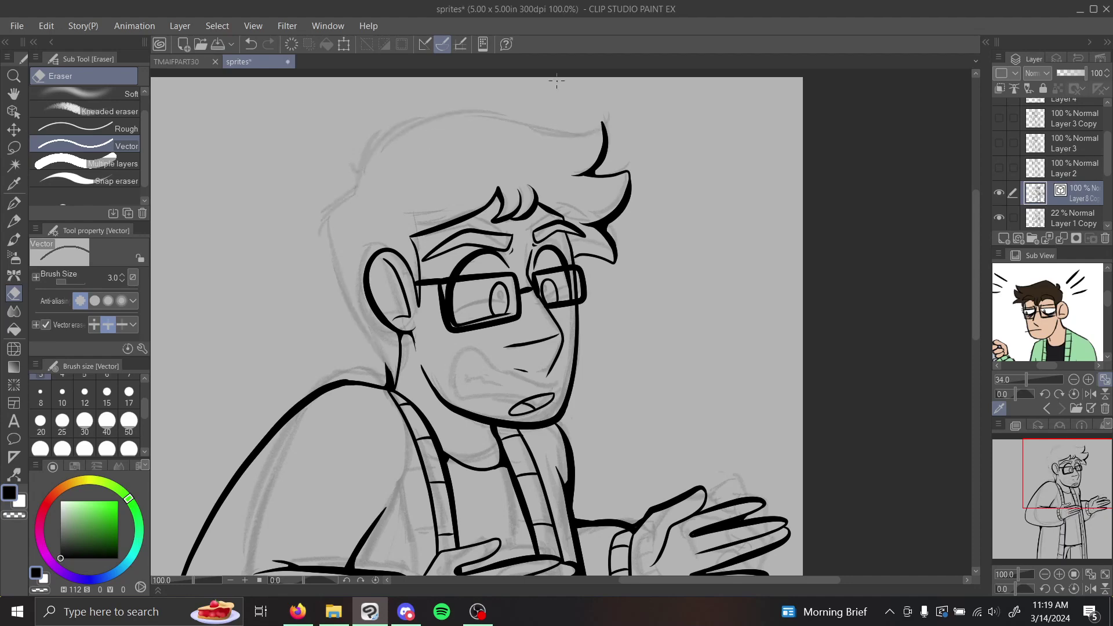
pyautogui.click(251, 44)
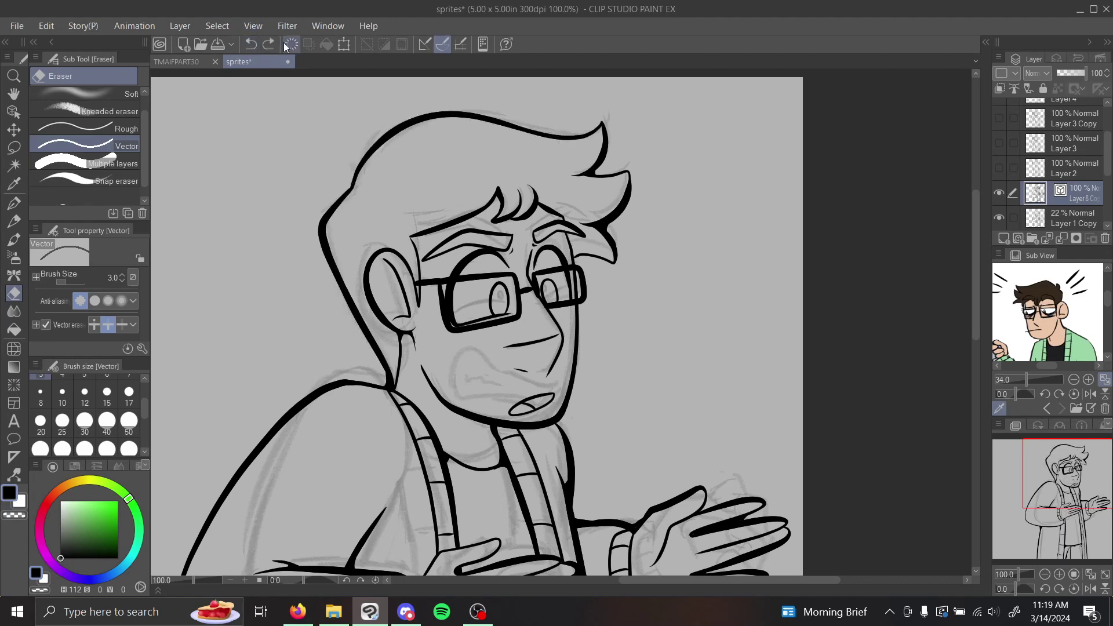
# Erase the line art of the far hand, its striped cuff and the far sleeve with the Vector eraser.
pyautogui.moveTo(1062, 489)
pyautogui.mouseDown()
pyautogui.moveTo(1069, 504)
pyautogui.moveTo(1070, 483)
pyautogui.moveTo(1062, 493)
pyautogui.moveTo(1073, 504)
pyautogui.moveTo(1028, 490)
pyautogui.moveTo(1055, 503)
pyautogui.moveTo(1064, 478)
pyautogui.moveTo(1046, 498)
pyautogui.mouseUp()
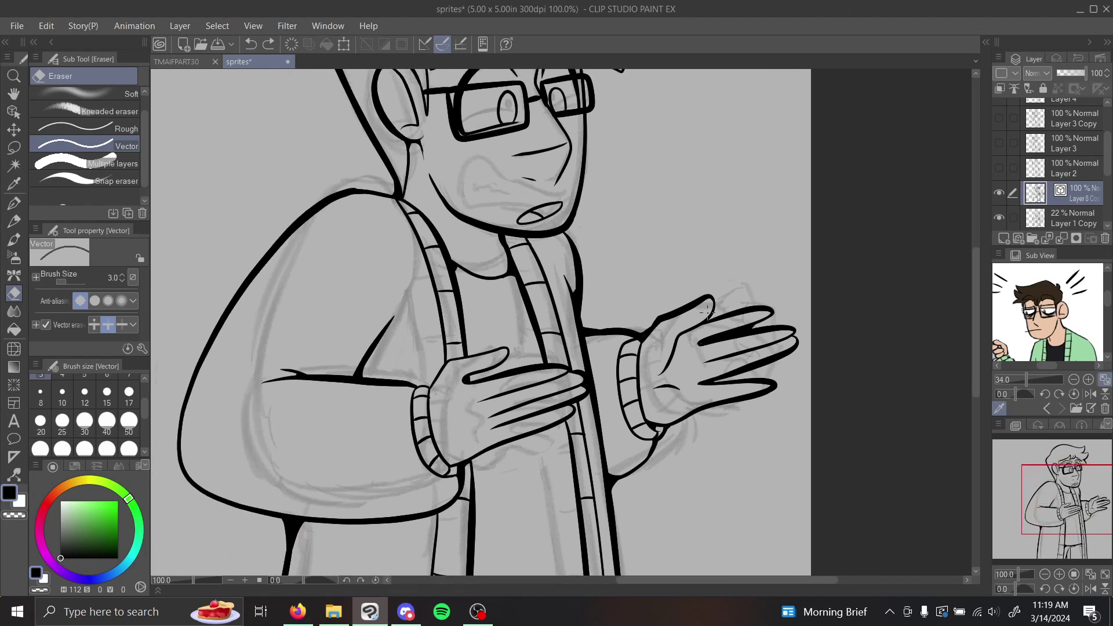
pyautogui.moveTo(700, 415); pyautogui.dragTo(756, 305)
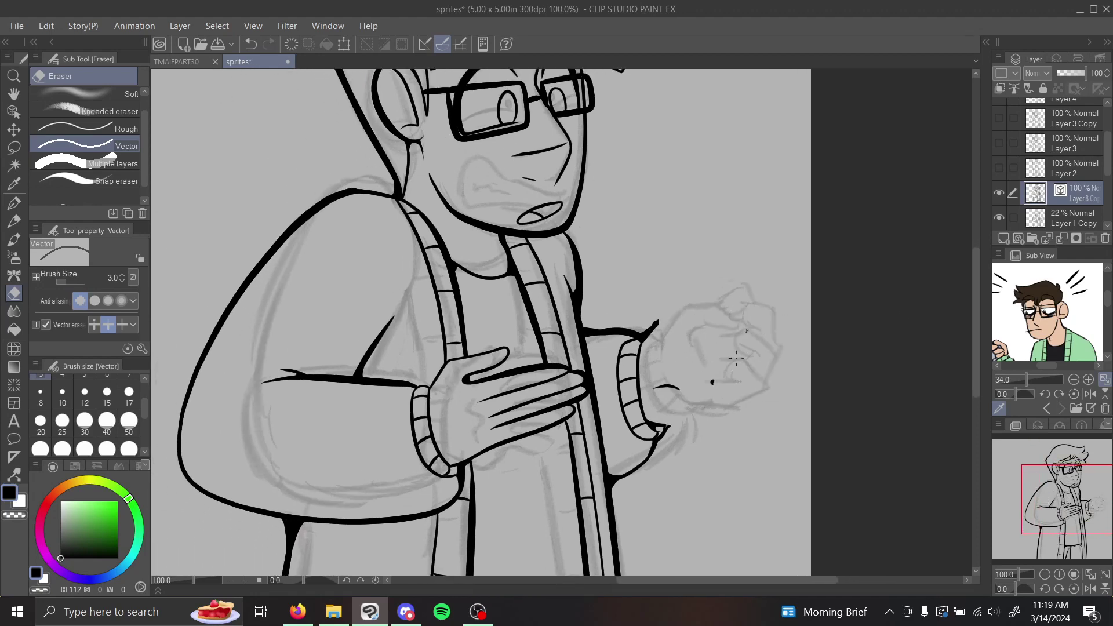
pyautogui.moveTo(629, 346); pyautogui.dragTo(659, 369)
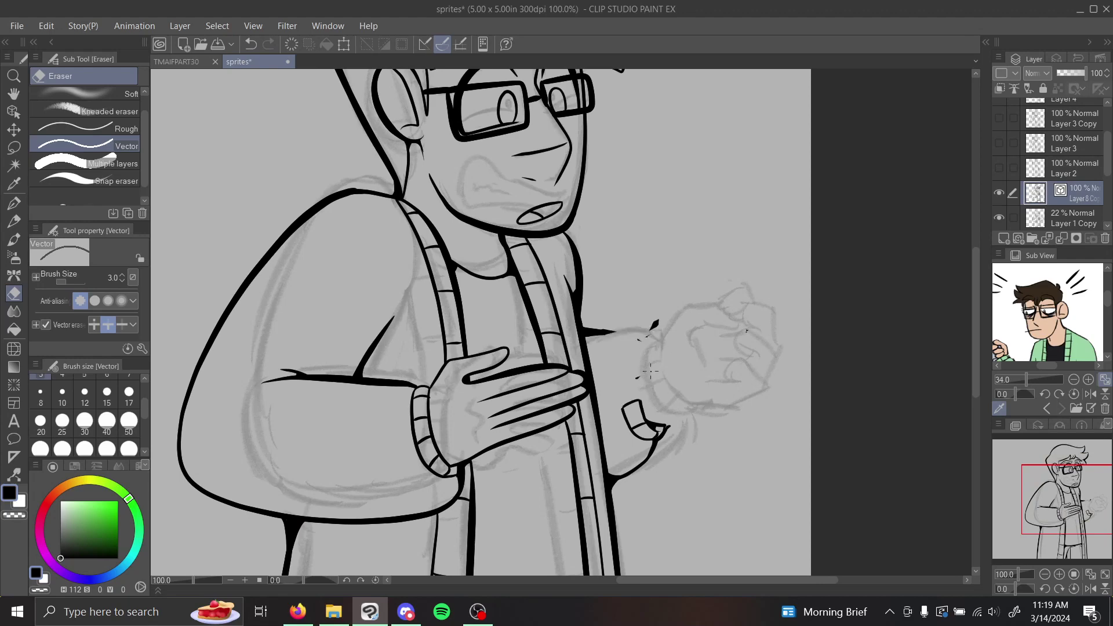
pyautogui.moveTo(654, 446); pyautogui.dragTo(650, 310)
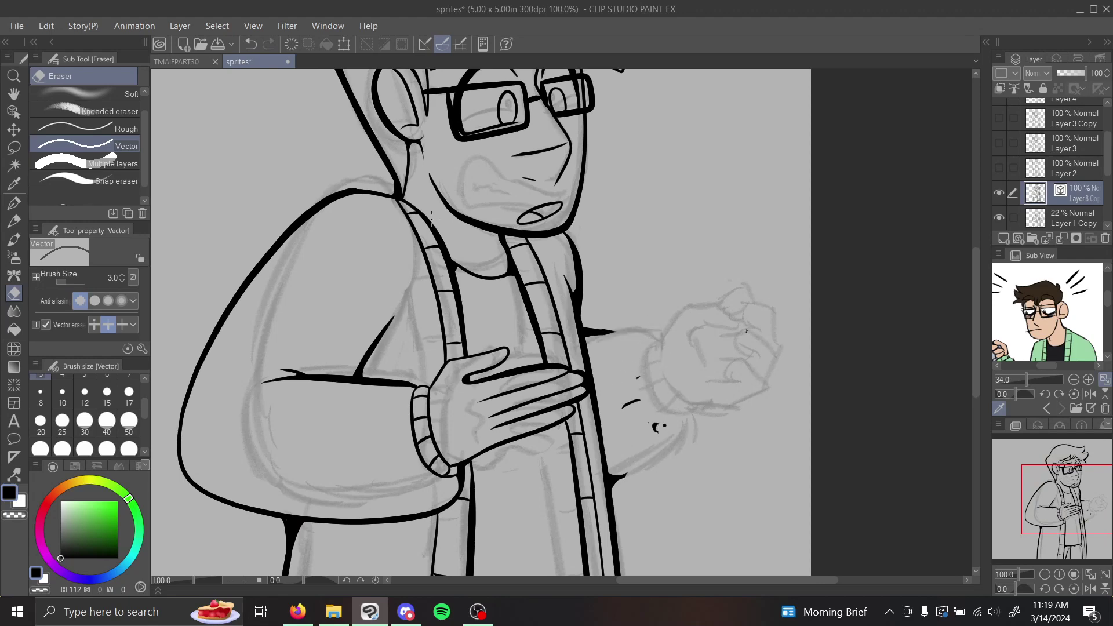
pyautogui.moveTo(622, 311); pyautogui.dragTo(608, 332)
# Lasso the leftover specks around the erased far cuff, delete them, deselect and return to the Vector eraser.
pyautogui.press('m')
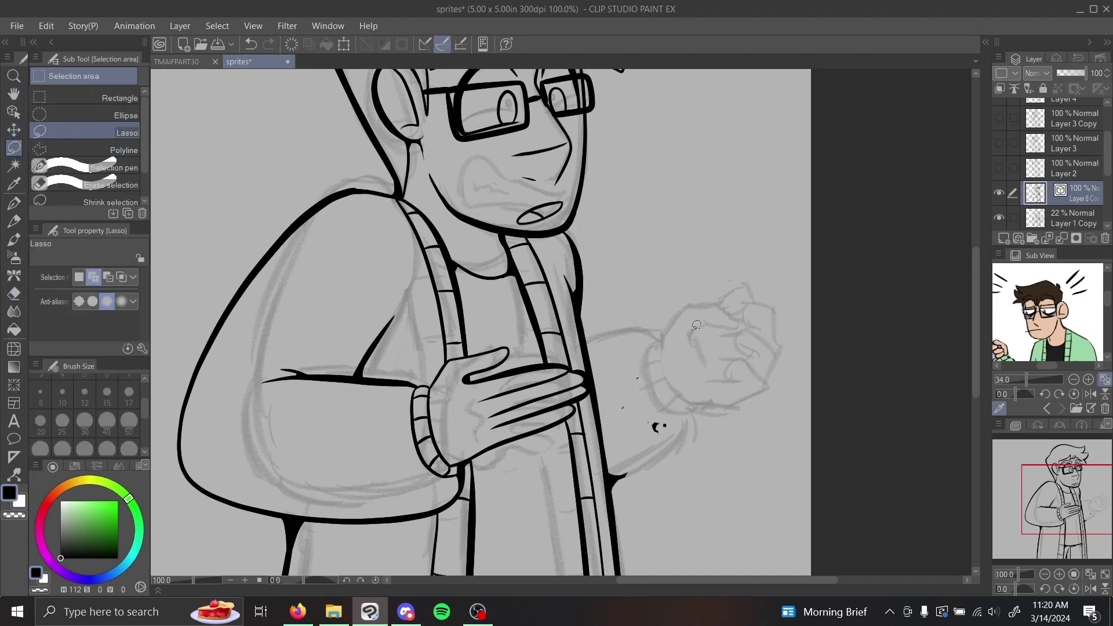
pyautogui.moveTo(669, 344)
pyautogui.mouseDown()
pyautogui.moveTo(609, 382)
pyautogui.moveTo(712, 428)
pyautogui.moveTo(670, 343)
pyautogui.mouseUp()
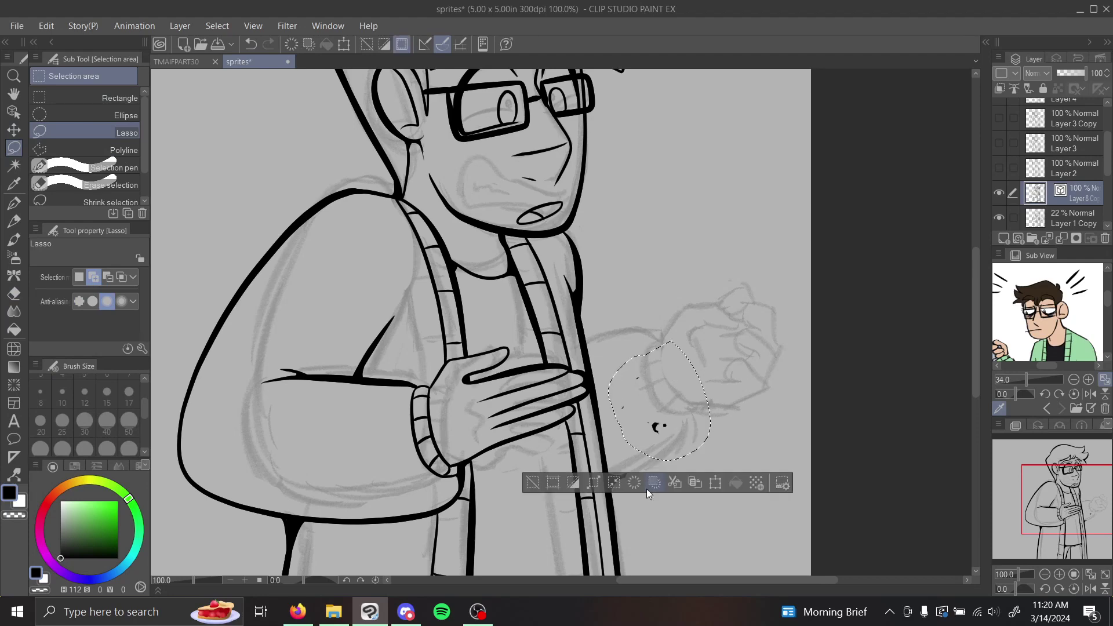
pyautogui.click(533, 483)
pyautogui.press('e')
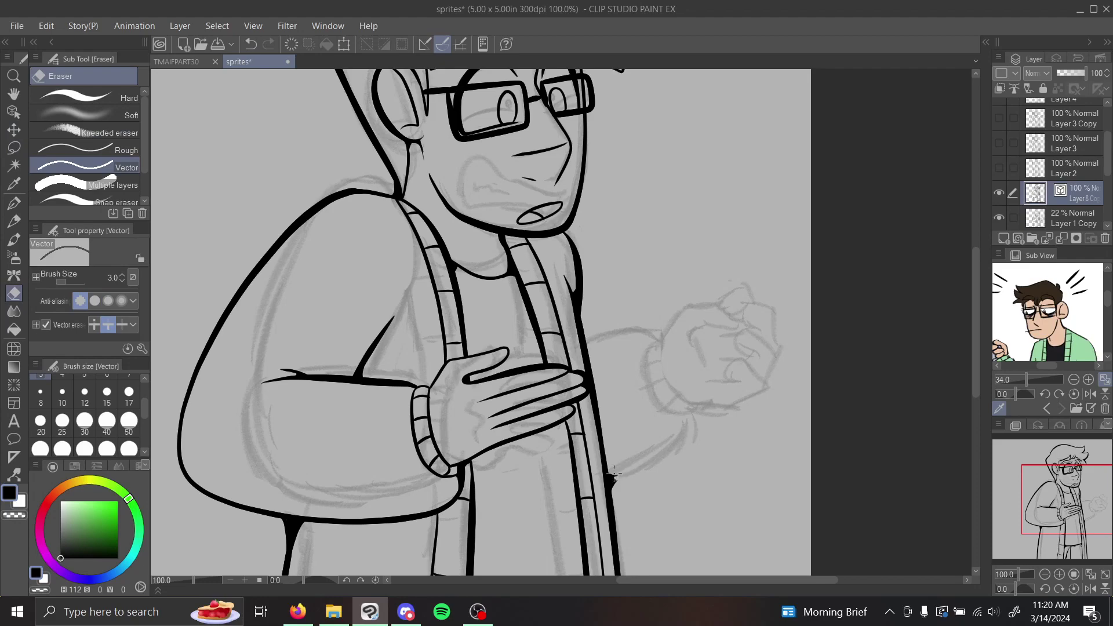
# Erase the near forearm's upper line and the sleeve's outer contour from the shoulder down with the Vector eraser.
pyautogui.moveTo(1048, 512)
pyautogui.mouseDown()
pyautogui.moveTo(1049, 522)
pyautogui.moveTo(1044, 500)
pyautogui.moveTo(1041, 512)
pyautogui.mouseUp()
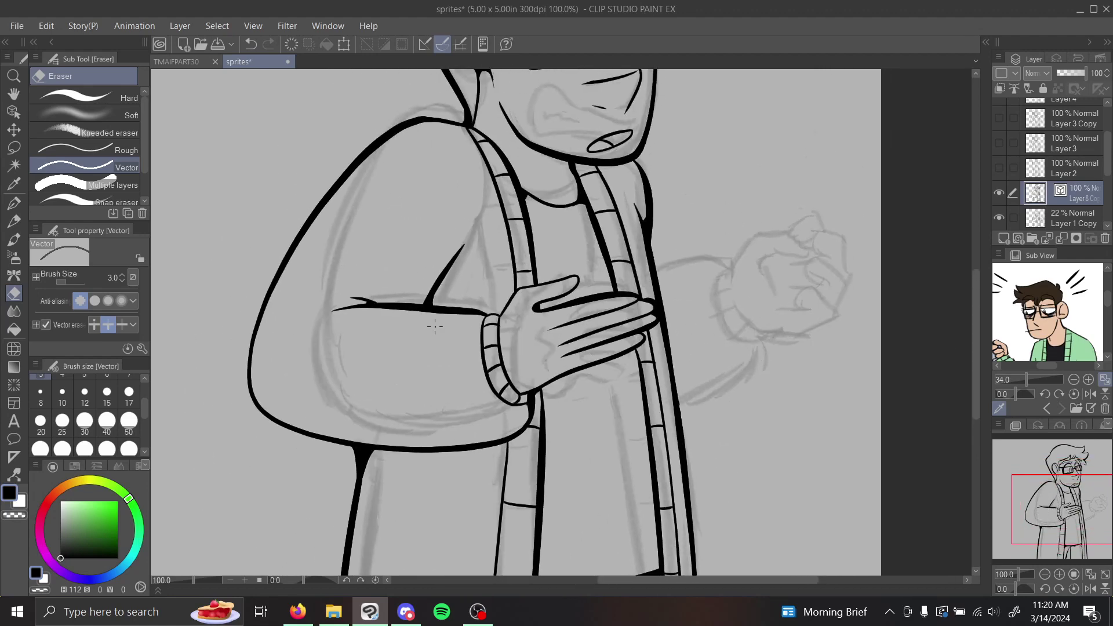
pyautogui.click(462, 309)
pyautogui.click(405, 306)
pyautogui.click(371, 155)
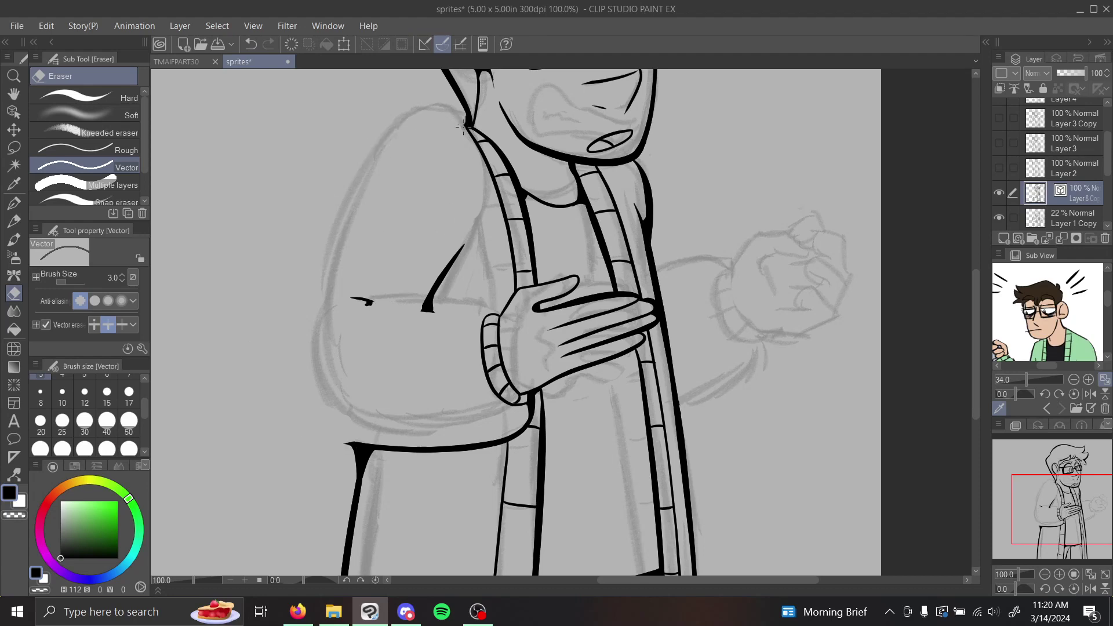
# Erase the near sleeve's elbow crease lines and its underside contour as far as the coat's front edge.
pyautogui.click(454, 254)
pyautogui.click(440, 295)
pyautogui.click(371, 298)
pyautogui.click(364, 438)
pyautogui.click(366, 447)
pyautogui.moveTo(371, 443); pyautogui.dragTo(377, 452)
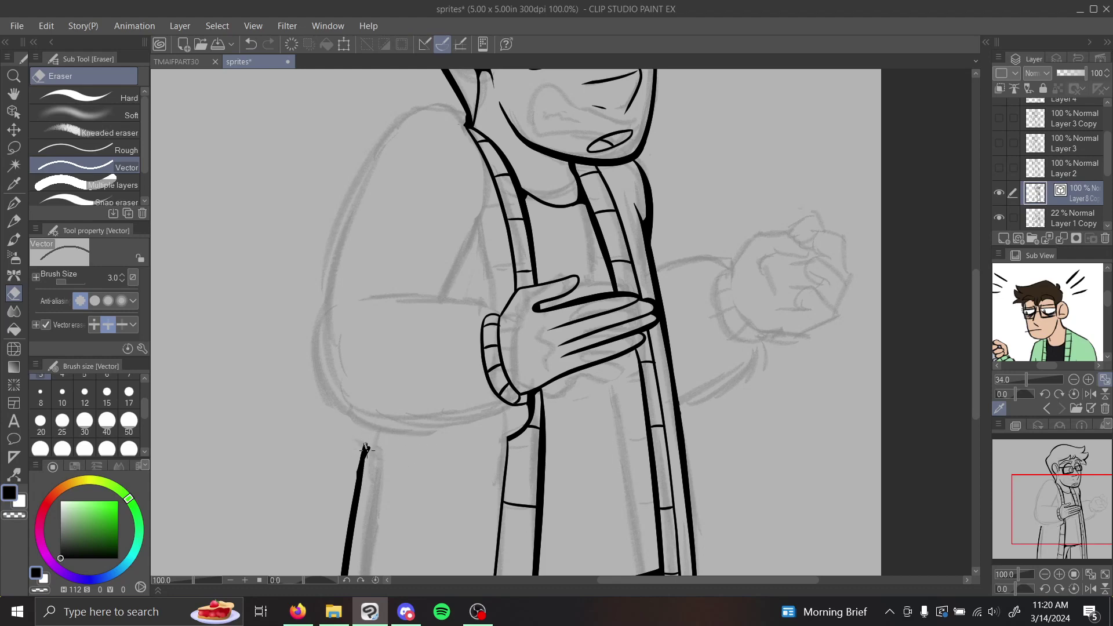
# Erase the last bit of the near sleeve's underside and the striped cuff around the near wrist.
pyautogui.click(509, 426)
pyautogui.click(529, 412)
pyautogui.click(513, 403)
pyautogui.click(530, 406)
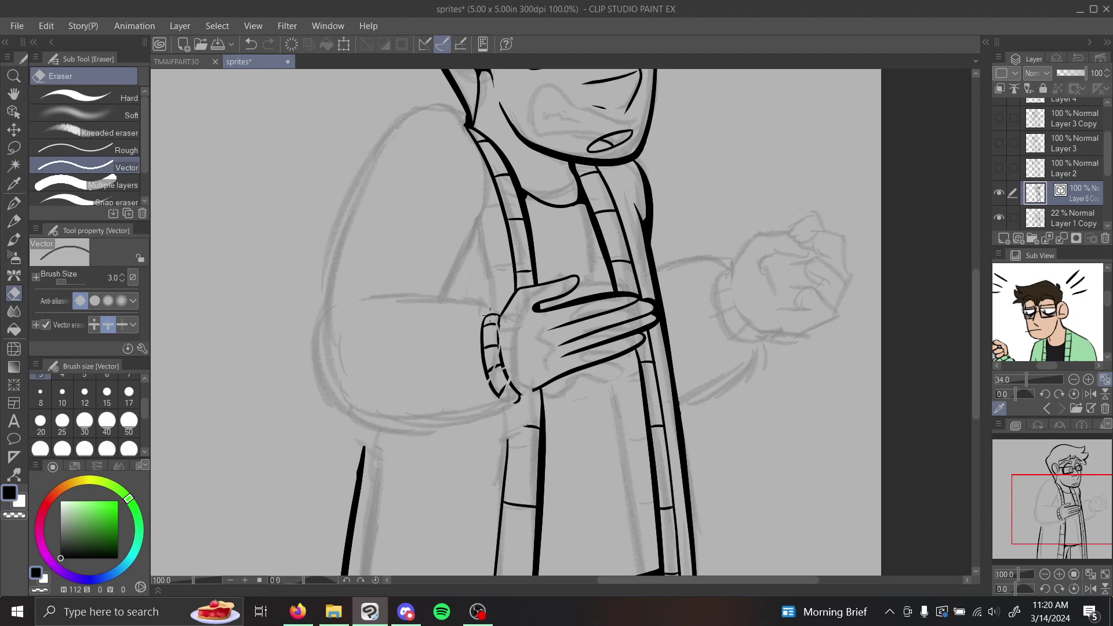
pyautogui.moveTo(489, 335); pyautogui.dragTo(506, 296)
pyautogui.click(499, 324)
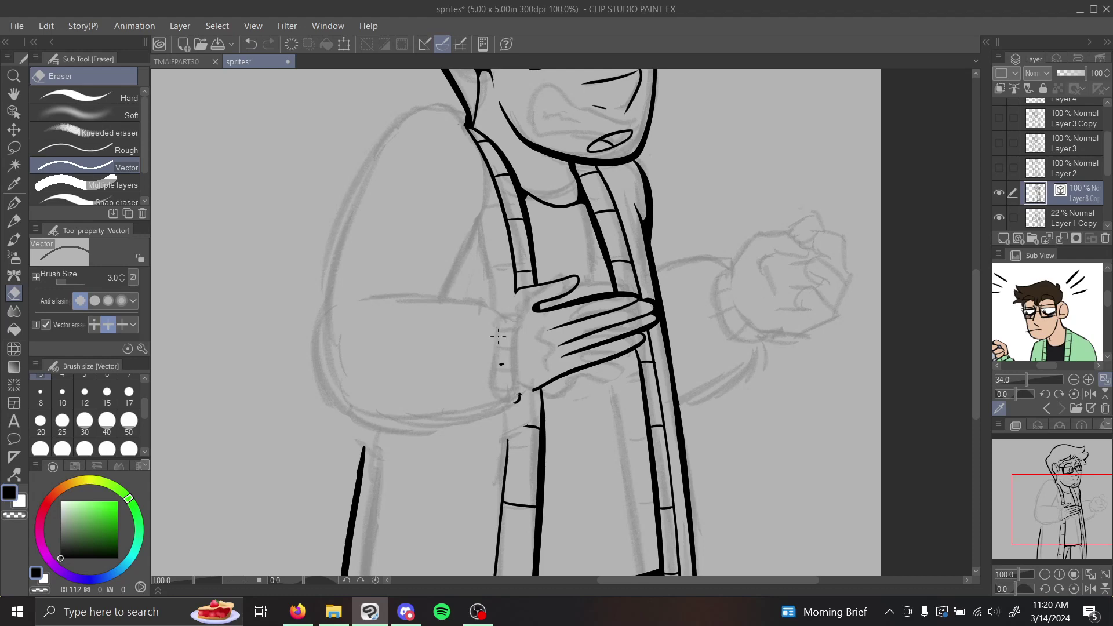
# Erase the near hand's thumb, finger and palm lines and the stray remnants over the coat trim.
pyautogui.moveTo(551, 283)
pyautogui.mouseDown()
pyautogui.moveTo(534, 306)
pyautogui.moveTo(589, 298)
pyautogui.moveTo(595, 327)
pyautogui.moveTo(641, 297)
pyautogui.mouseUp()
pyautogui.click(653, 307)
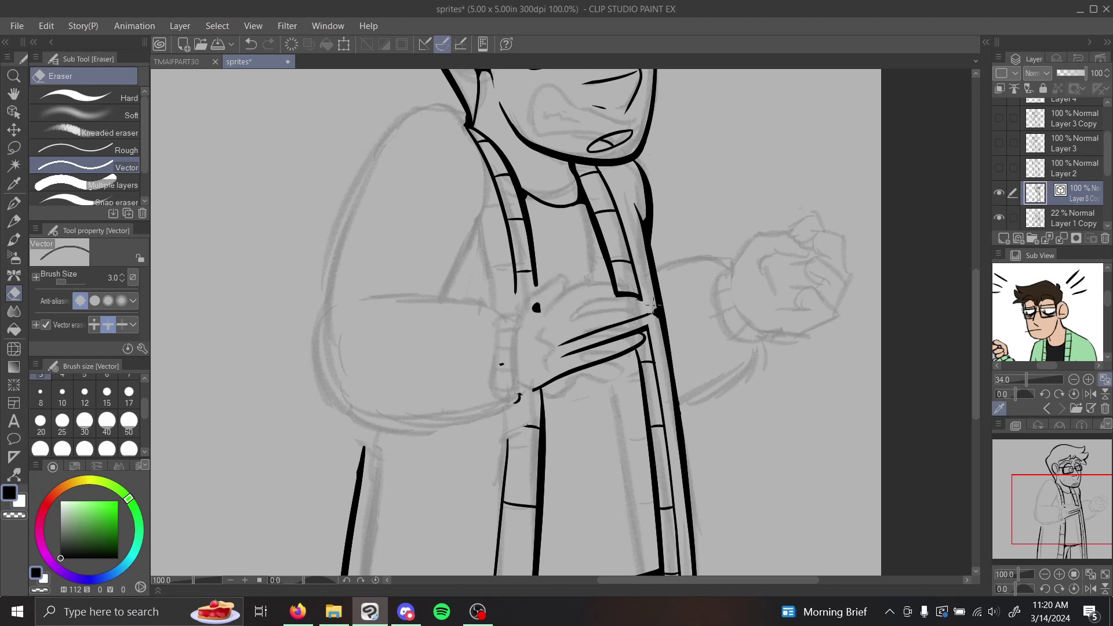
pyautogui.moveTo(628, 284); pyautogui.dragTo(647, 309)
pyautogui.moveTo(594, 359); pyautogui.dragTo(543, 321)
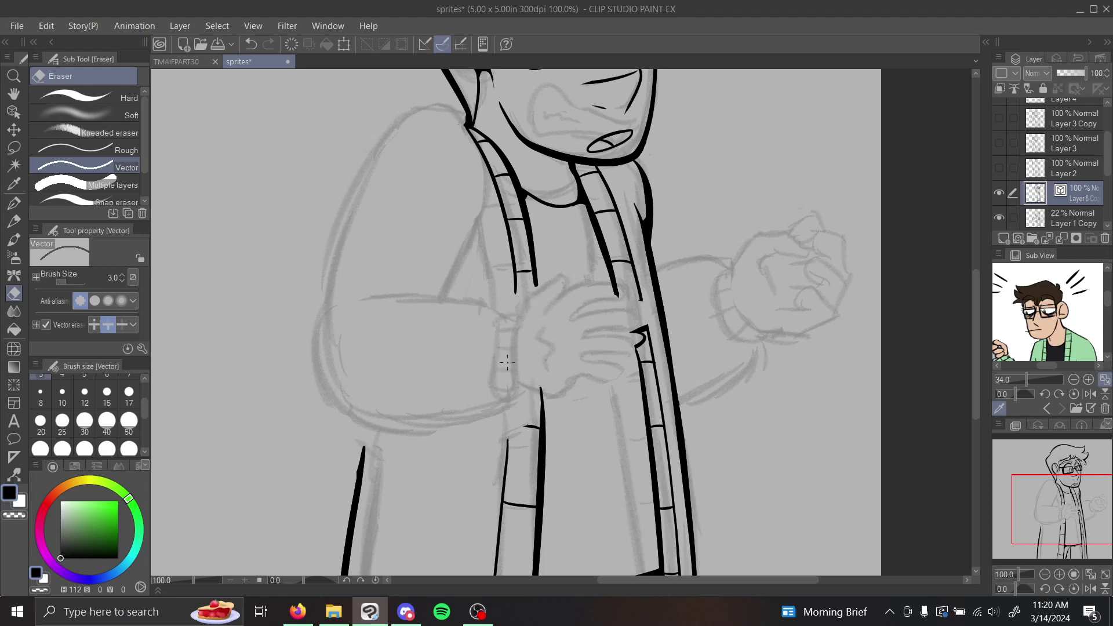
pyautogui.click(641, 339)
# Switch to the Pinch vector line tool and look over the figure from the head down to the coat.
pyautogui.moveTo(1065, 513); pyautogui.dragTo(1061, 472)
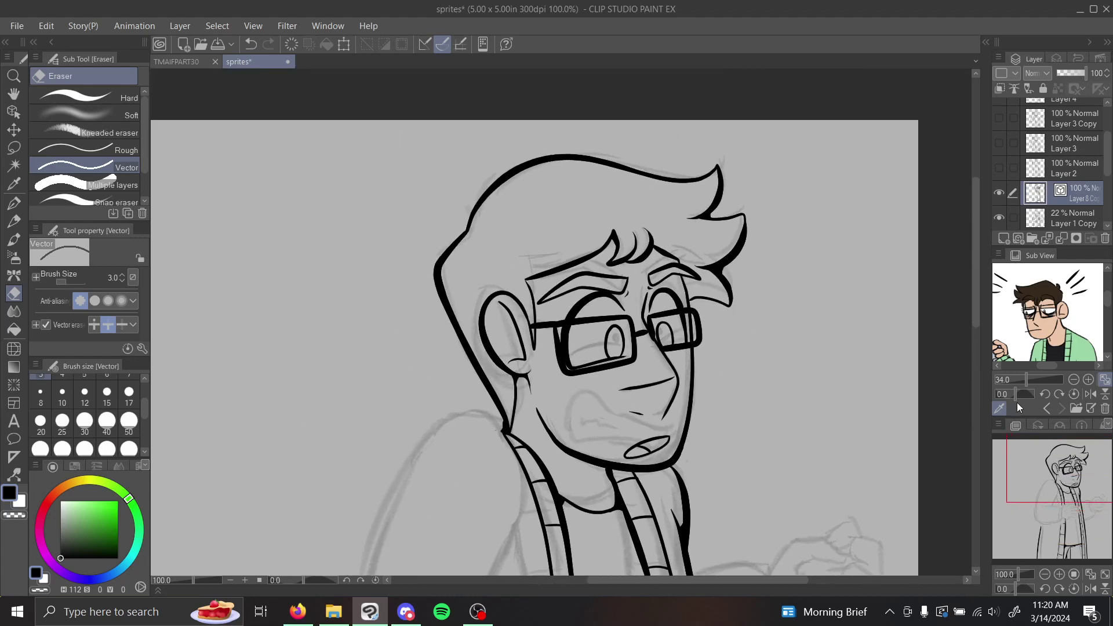
pyautogui.click(14, 474)
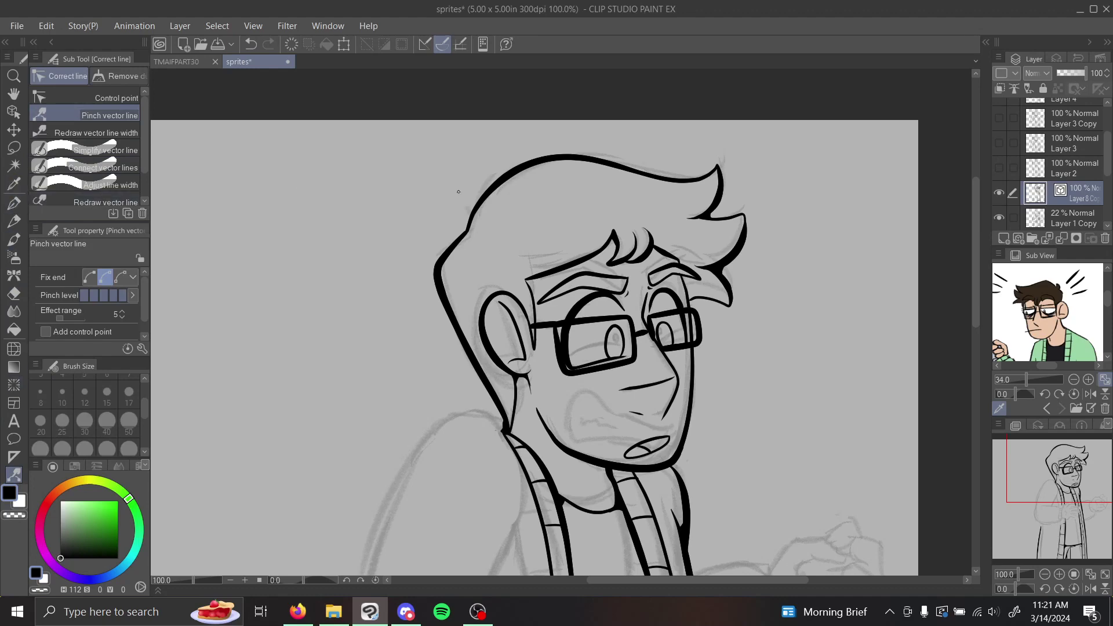
pyautogui.moveTo(1051, 477); pyautogui.dragTo(1058, 455)
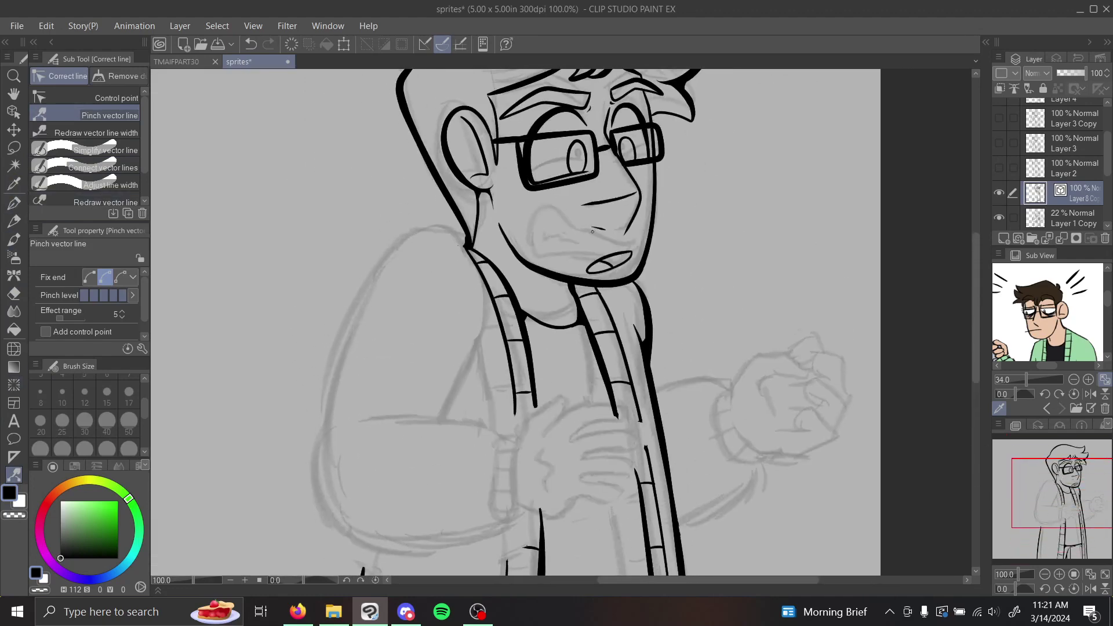
pyautogui.moveTo(1082, 524)
pyautogui.mouseDown()
pyautogui.moveTo(1082, 494)
pyautogui.moveTo(1078, 521)
pyautogui.moveTo(1064, 525)
pyautogui.mouseUp()
pyautogui.moveTo(1051, 570); pyautogui.dragTo(1054, 484)
pyautogui.moveTo(1064, 527); pyautogui.dragTo(1075, 500)
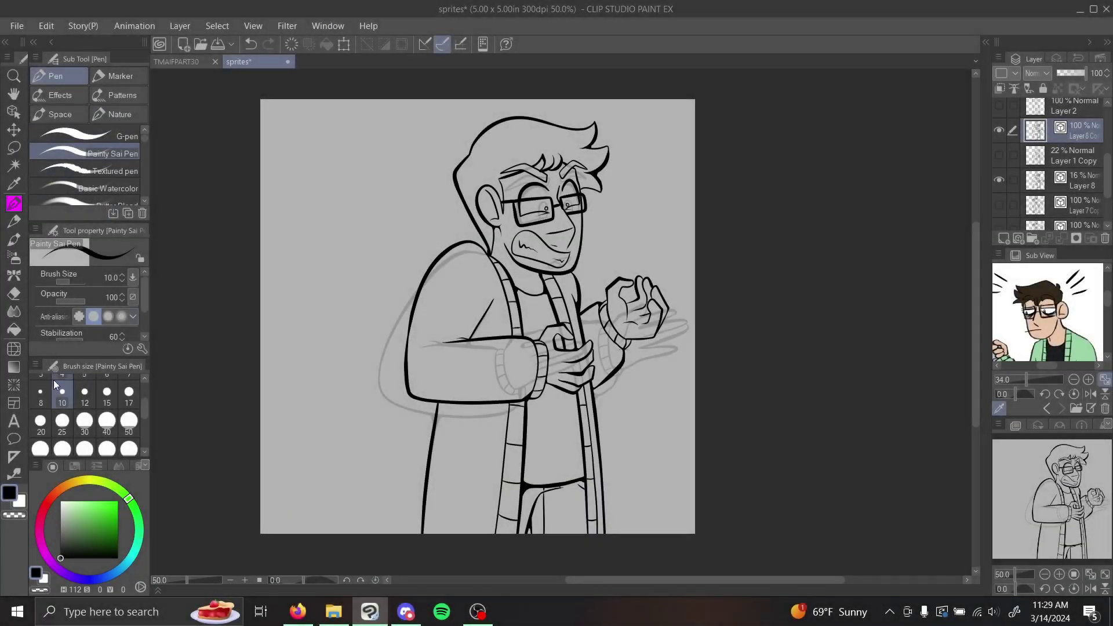
# Try the Vector eraser on the near shoulder's contour above the sleeve, and undo the erasure.
pyautogui.click(15, 293)
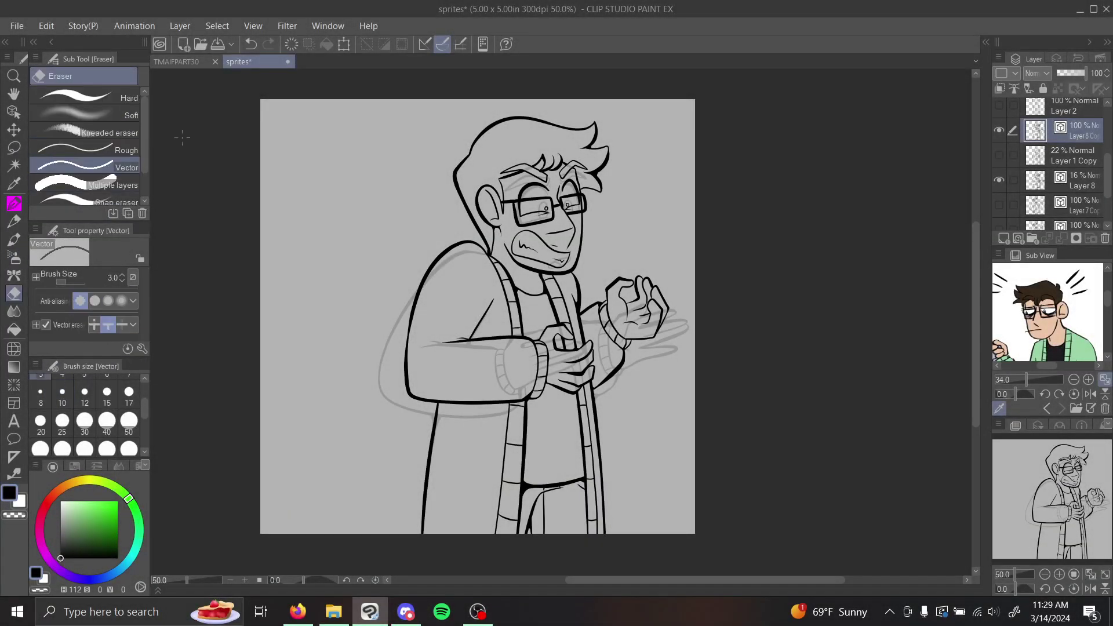
pyautogui.click(1059, 574)
pyautogui.click(1059, 574)
pyautogui.click(1060, 574)
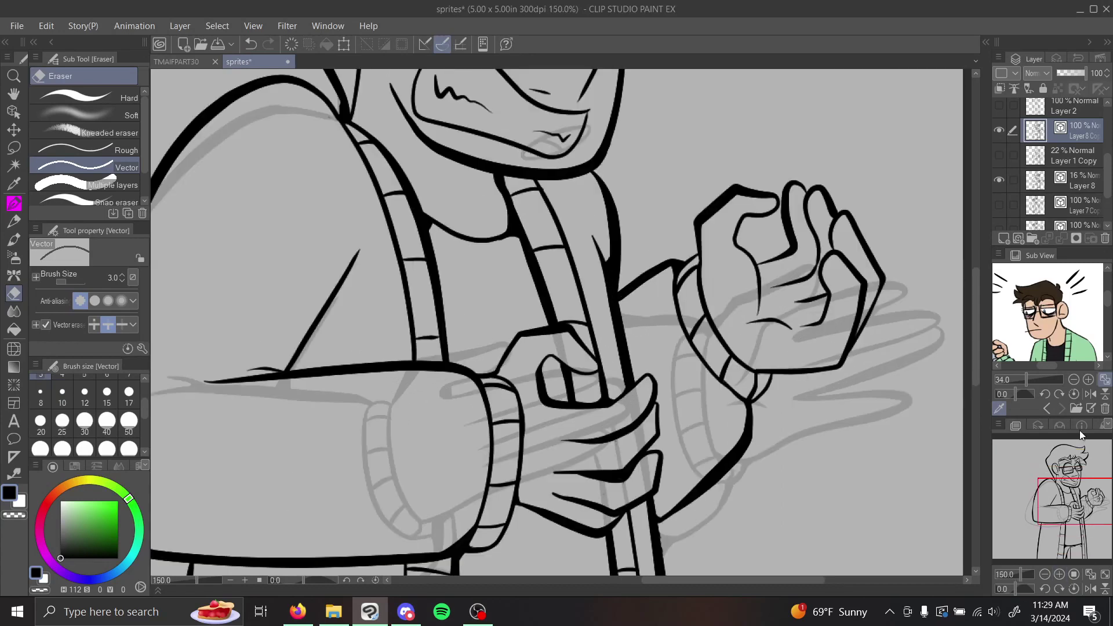
pyautogui.moveTo(1086, 456); pyautogui.dragTo(1034, 451)
pyautogui.click(444, 166)
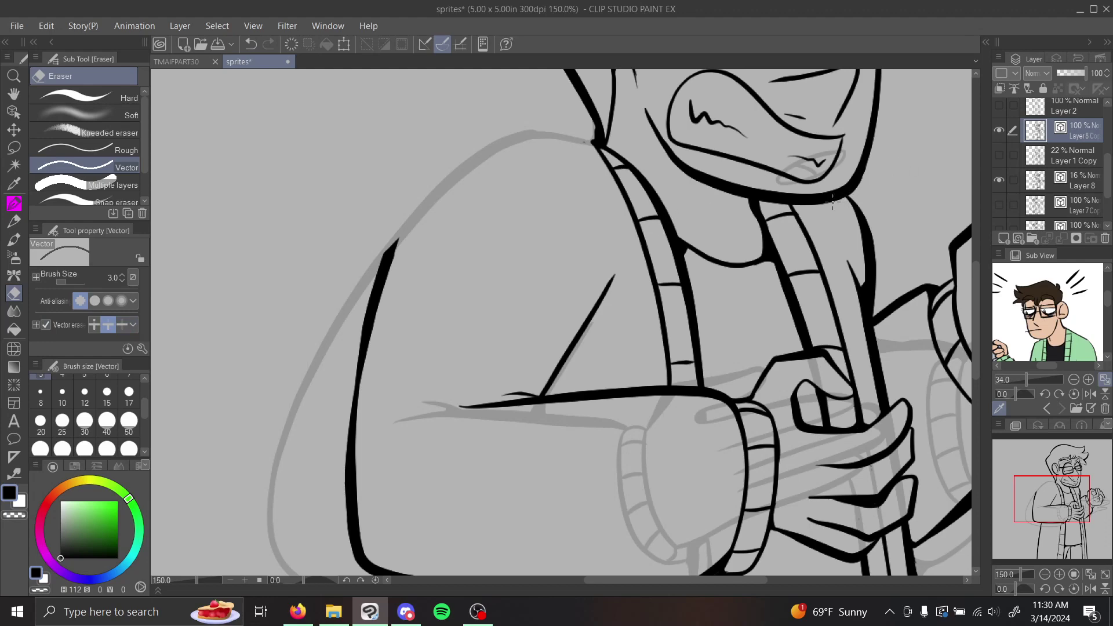
pyautogui.moveTo(1051, 487)
pyautogui.mouseDown()
pyautogui.moveTo(1060, 493)
pyautogui.moveTo(1058, 460)
pyautogui.moveTo(1053, 520)
pyautogui.moveTo(1063, 469)
pyautogui.moveTo(1052, 513)
pyautogui.moveTo(1052, 469)
pyautogui.moveTo(1048, 503)
pyautogui.moveTo(1059, 486)
pyautogui.mouseUp()
pyautogui.click(250, 44)
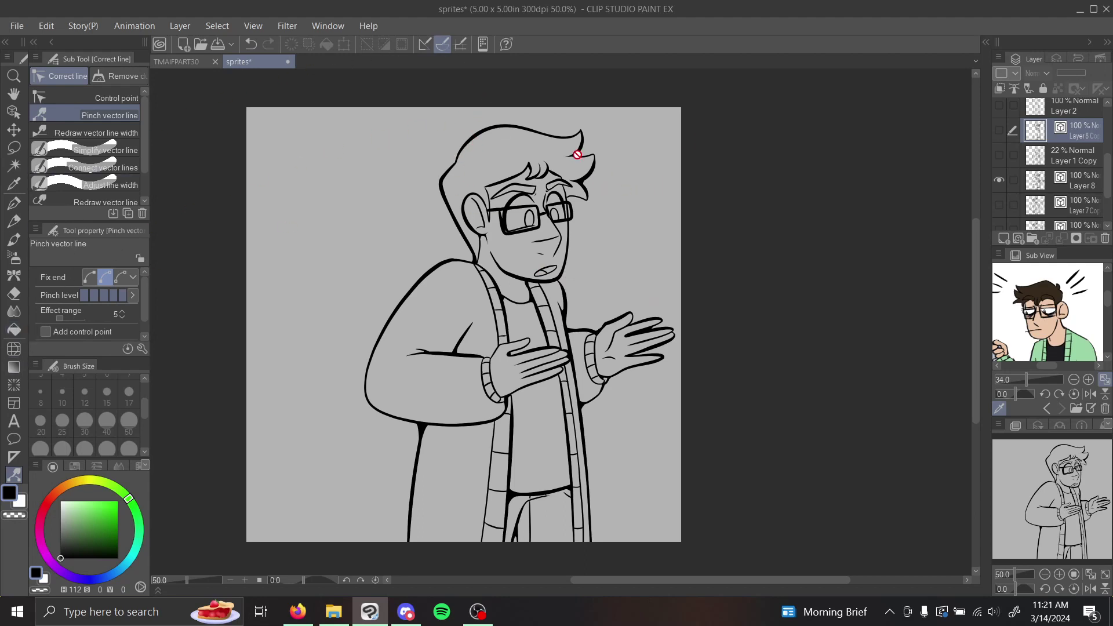
# Select Layer 8 and set the Fill tool to Refer other layers.
pyautogui.click(1069, 179)
pyautogui.click(14, 329)
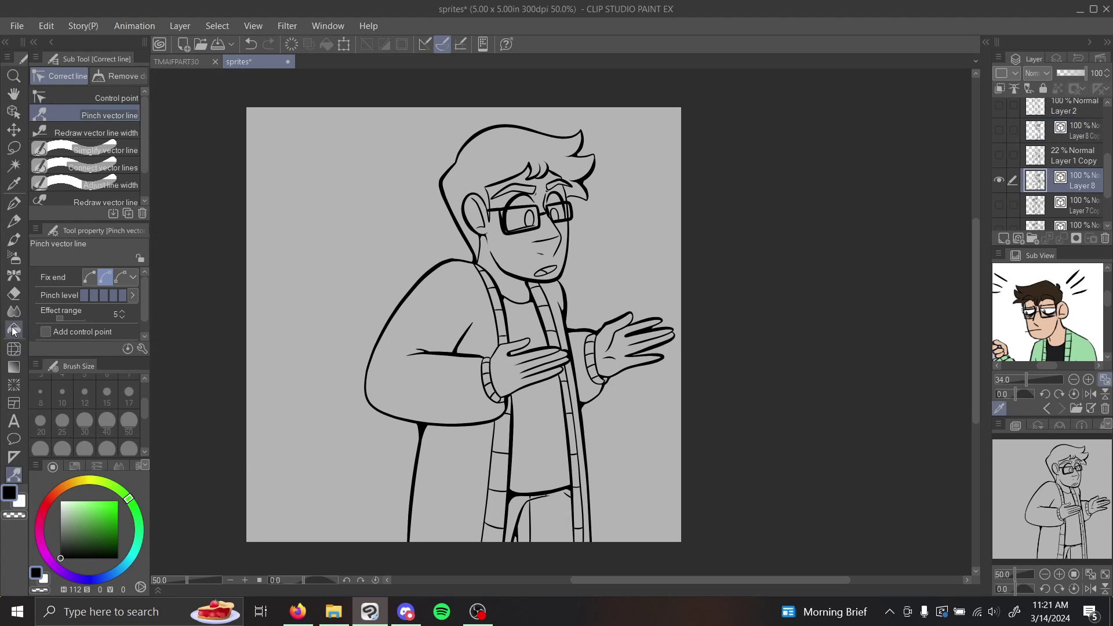
pyautogui.click(87, 177)
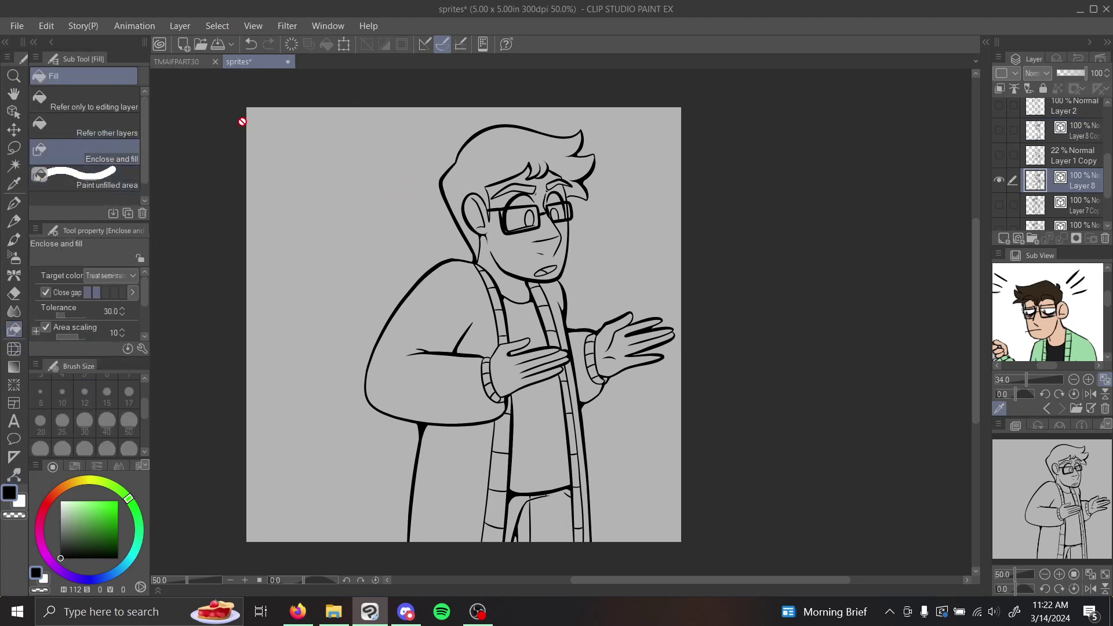
pyautogui.click(87, 102)
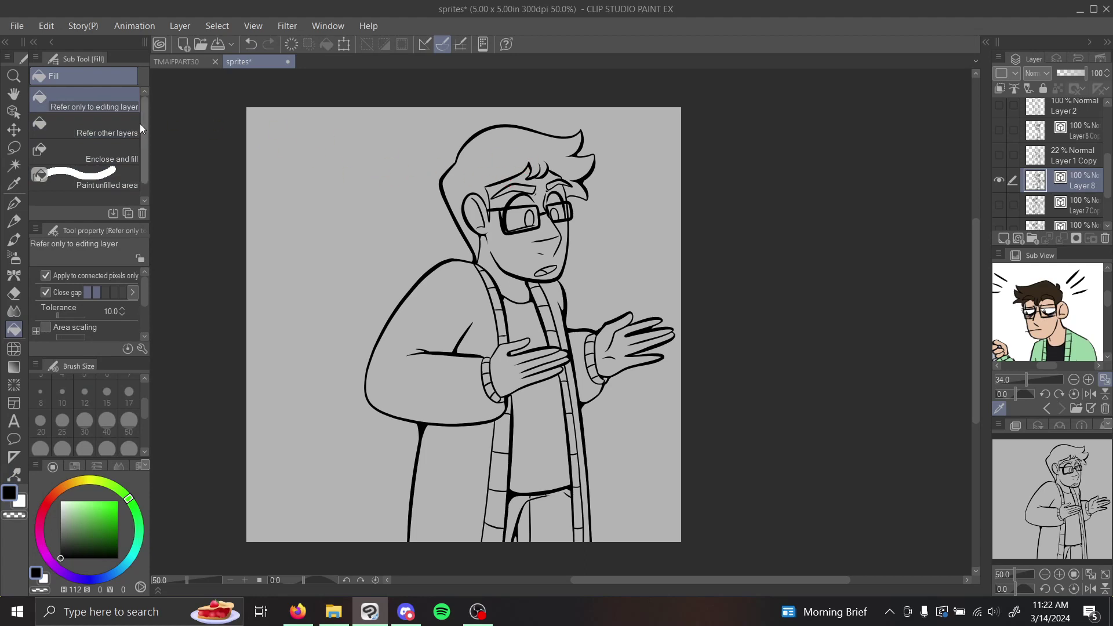
pyautogui.click(119, 127)
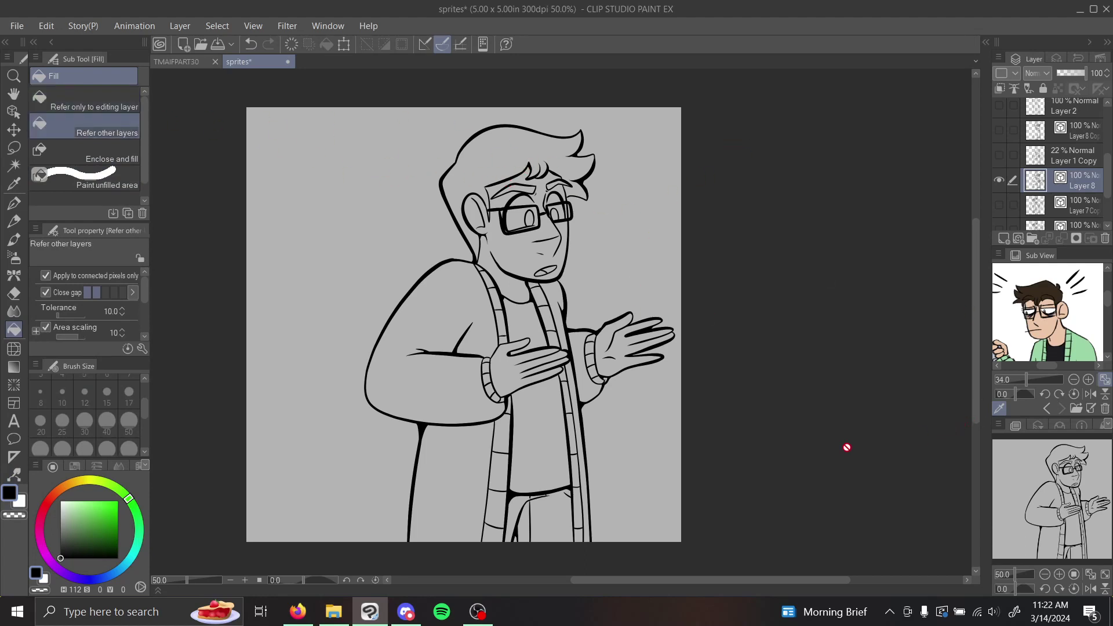
# Try filling the coat's near sleeve and shoulder with black, and undo back to the unfilled vector line art.
pyautogui.moveTo(1029, 502); pyautogui.dragTo(1026, 513)
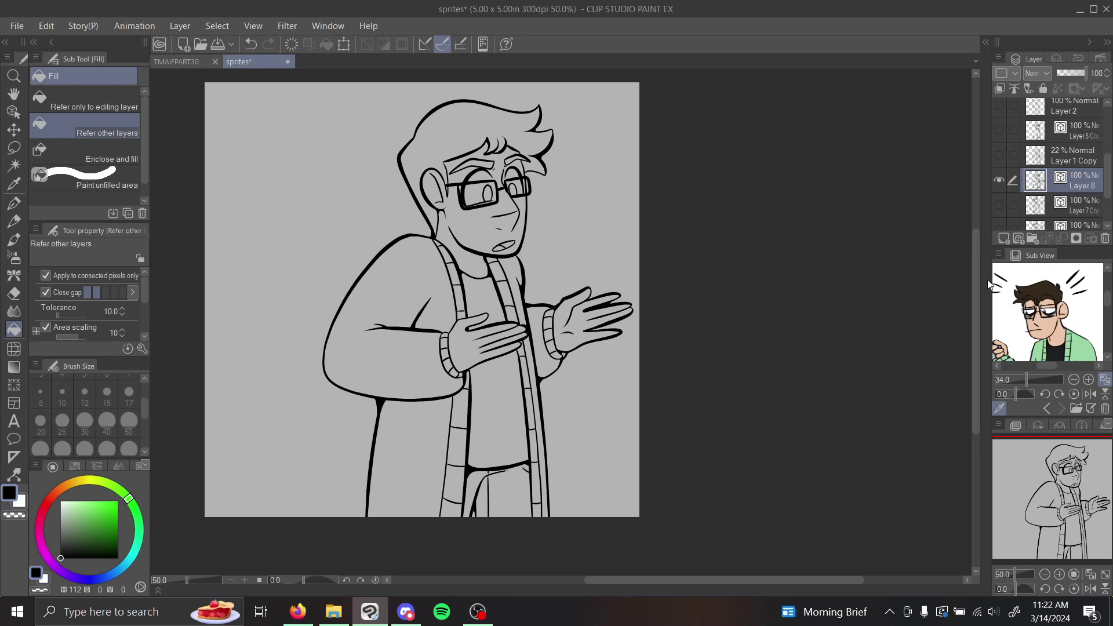
pyautogui.click(426, 263)
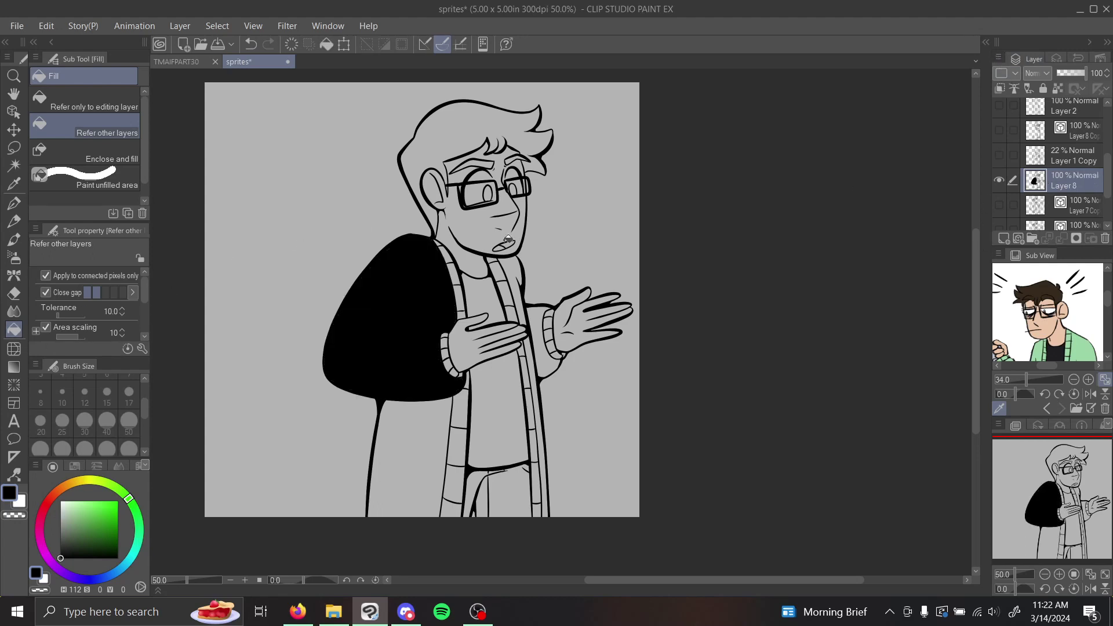
pyautogui.hotkey('ctrl', 'z')
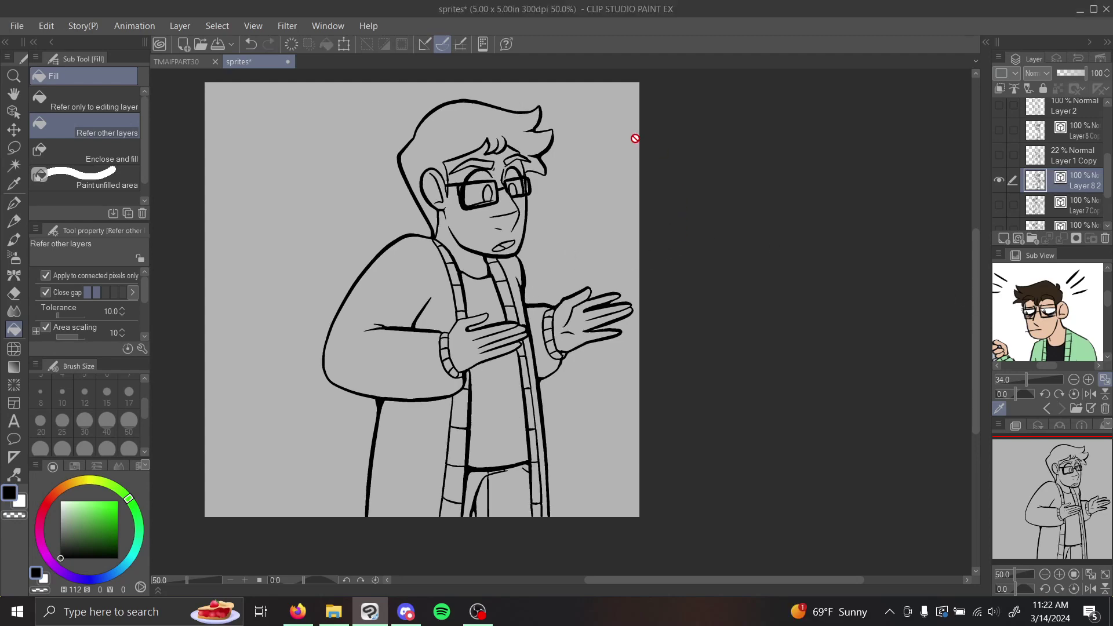
pyautogui.moveTo(1023, 575); pyautogui.dragTo(1066, 506)
pyautogui.click(1043, 574)
pyautogui.click(1044, 574)
pyautogui.click(251, 44)
pyautogui.click(250, 44)
# Draw a test S-shaped stroke with the Turnip pen in the empty area beside the head, and switch to the G-pen.
pyautogui.moveTo(1074, 511)
pyautogui.mouseDown()
pyautogui.moveTo(1068, 490)
pyautogui.moveTo(1058, 501)
pyautogui.mouseUp()
pyautogui.click(12, 206)
pyautogui.scroll(5, 144, 147)
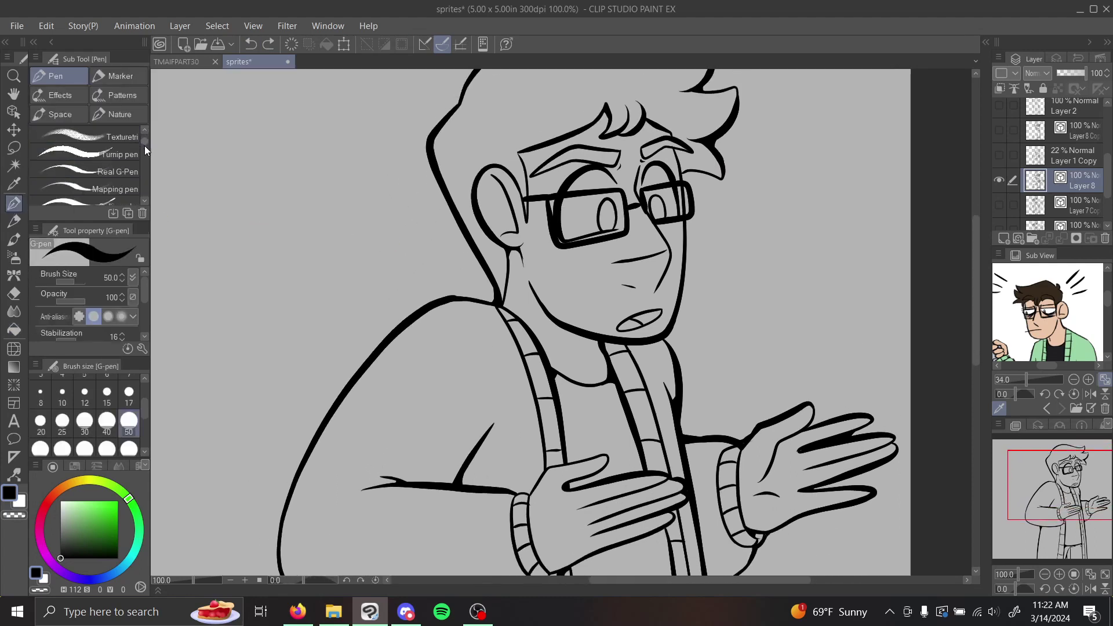
pyautogui.scroll(-2, 147, 143)
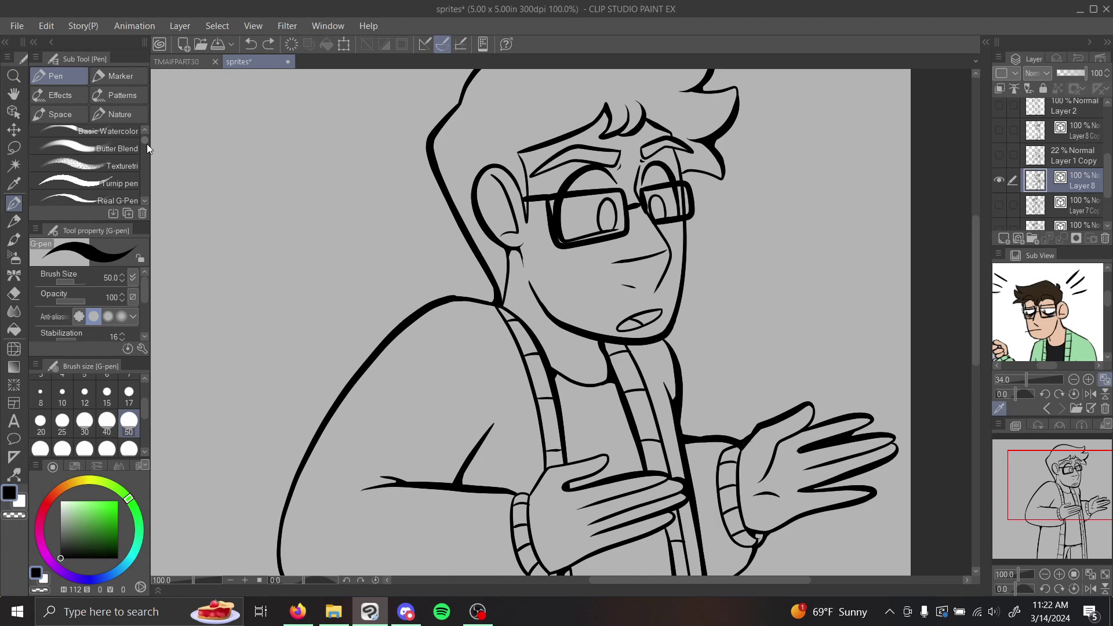
pyautogui.click(119, 182)
pyautogui.moveTo(265, 148)
pyautogui.mouseDown()
pyautogui.moveTo(227, 194)
pyautogui.moveTo(239, 265)
pyautogui.mouseUp()
pyautogui.scroll(3, 144, 127)
pyautogui.click(135, 135)
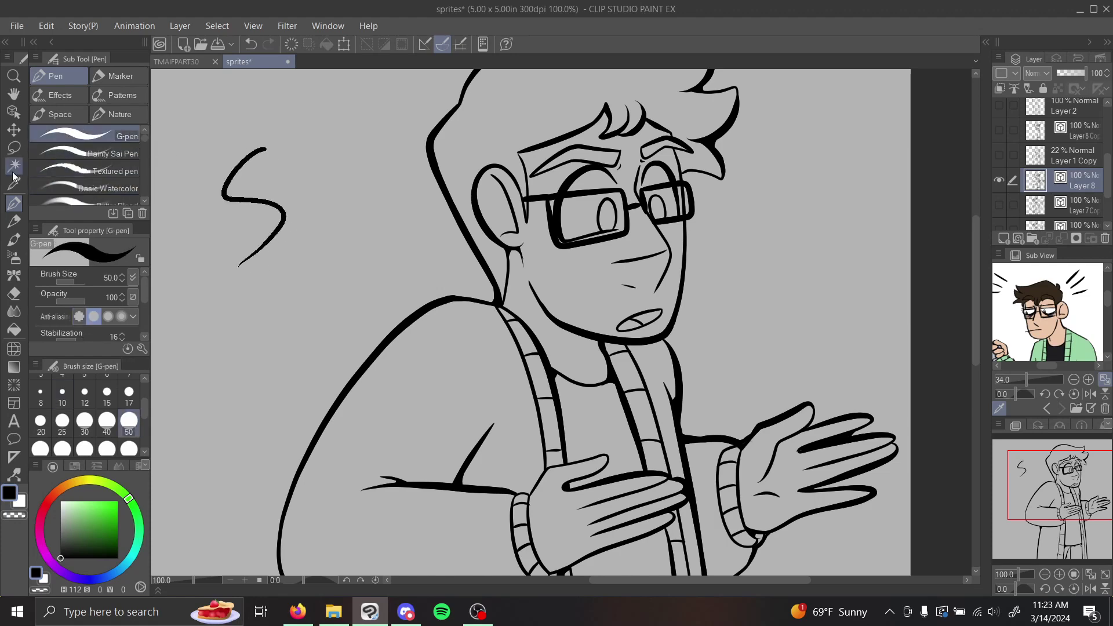
# Erase the S-shaped test stroke with the Vector eraser.
pyautogui.moveTo(1092, 502); pyautogui.dragTo(1080, 496)
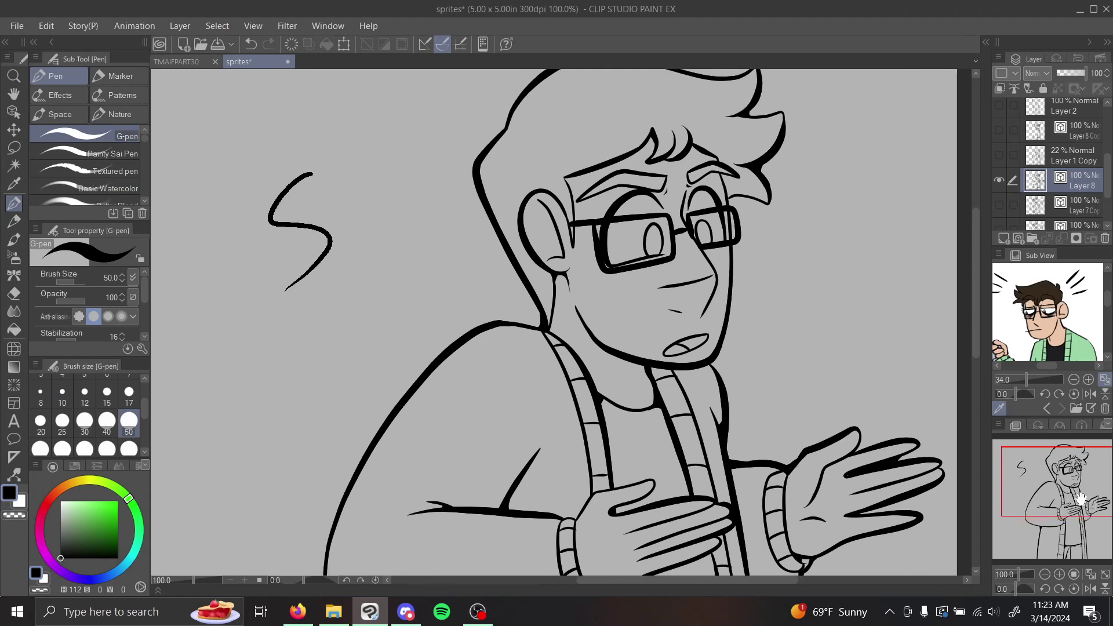
pyautogui.click(14, 293)
pyautogui.moveTo(324, 214); pyautogui.dragTo(328, 232)
pyautogui.moveTo(1068, 494)
pyautogui.mouseDown()
pyautogui.moveTo(1078, 529)
pyautogui.moveTo(1073, 486)
pyautogui.moveTo(1058, 483)
pyautogui.moveTo(1062, 491)
pyautogui.mouseUp()
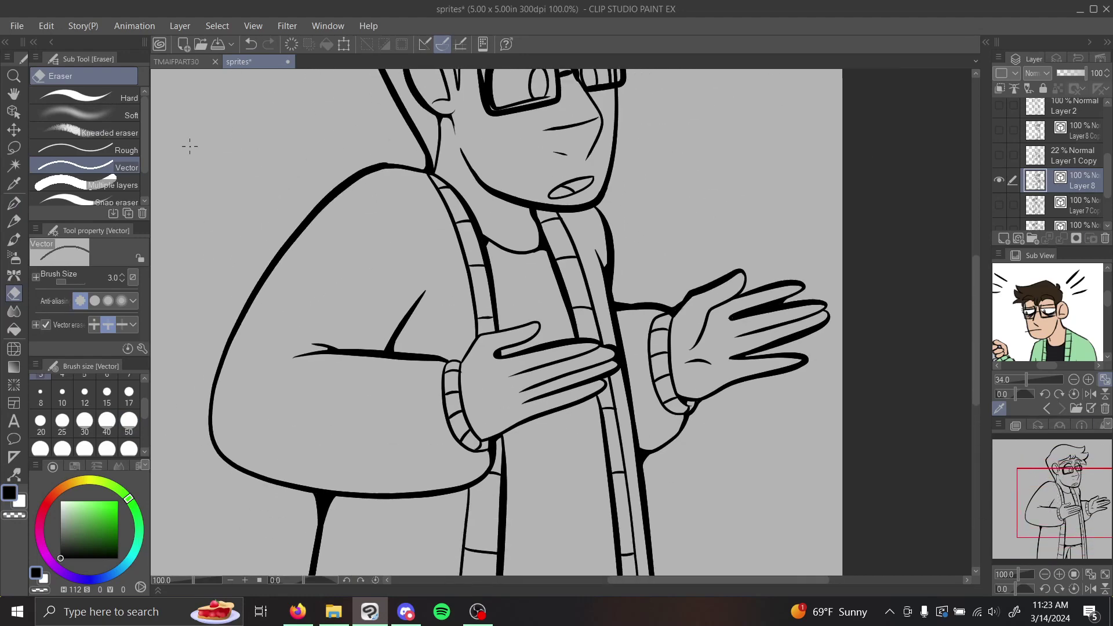
# Switch to the Redraw vector line width tool in the Correct line group.
pyautogui.click(14, 474)
pyautogui.click(115, 76)
pyautogui.click(67, 75)
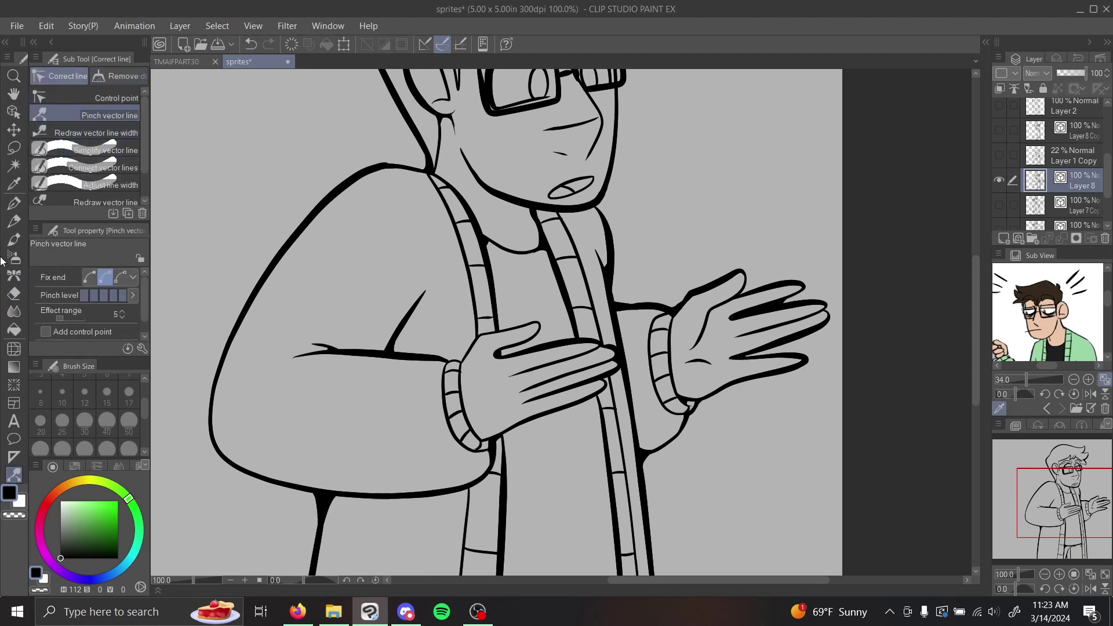
pyautogui.click(14, 203)
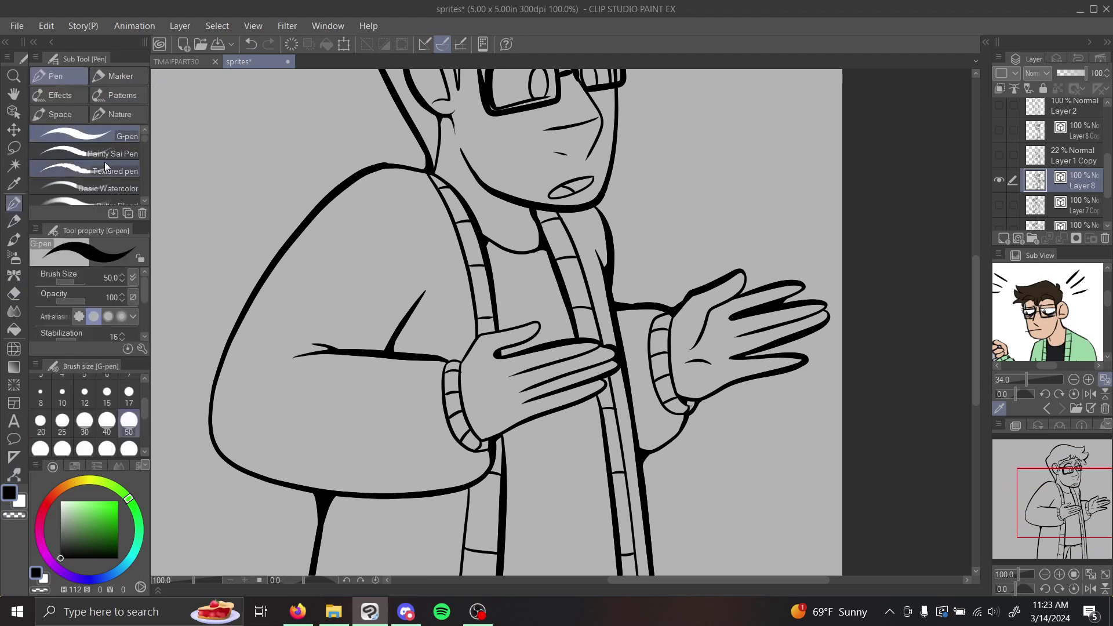
pyautogui.click(14, 474)
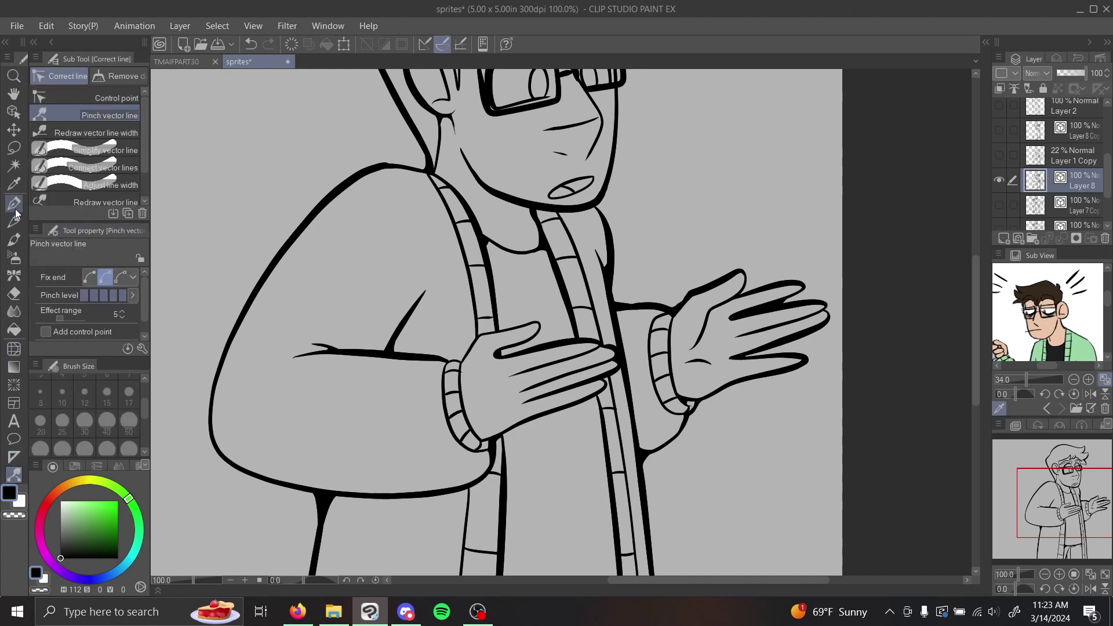
pyautogui.click(14, 203)
pyautogui.click(14, 474)
pyautogui.click(110, 136)
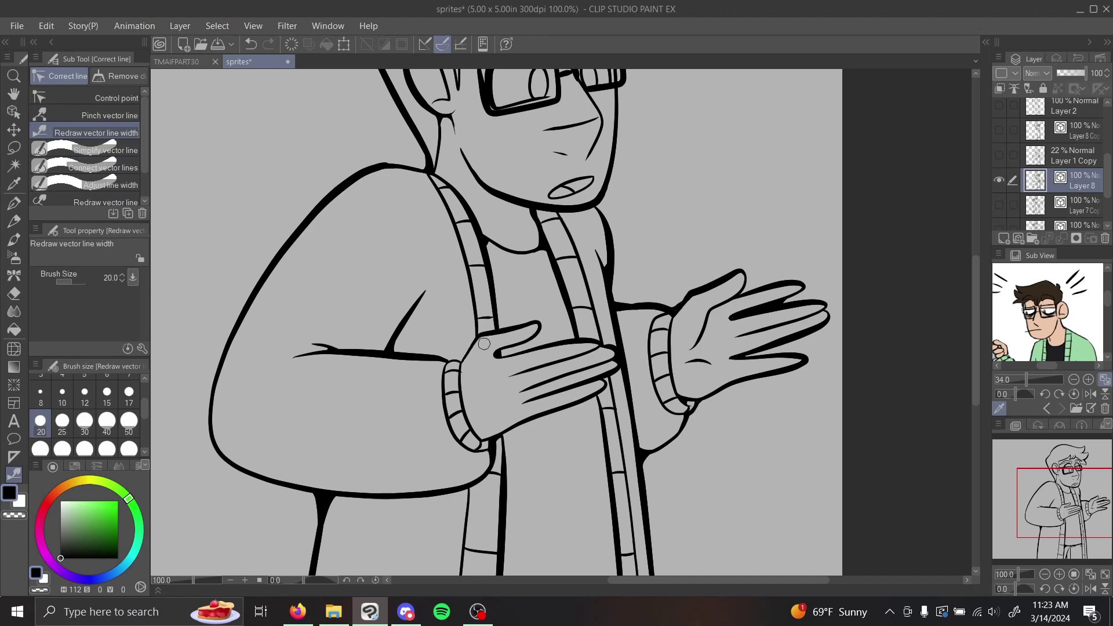
pyautogui.moveTo(1059, 506); pyautogui.dragTo(1079, 473)
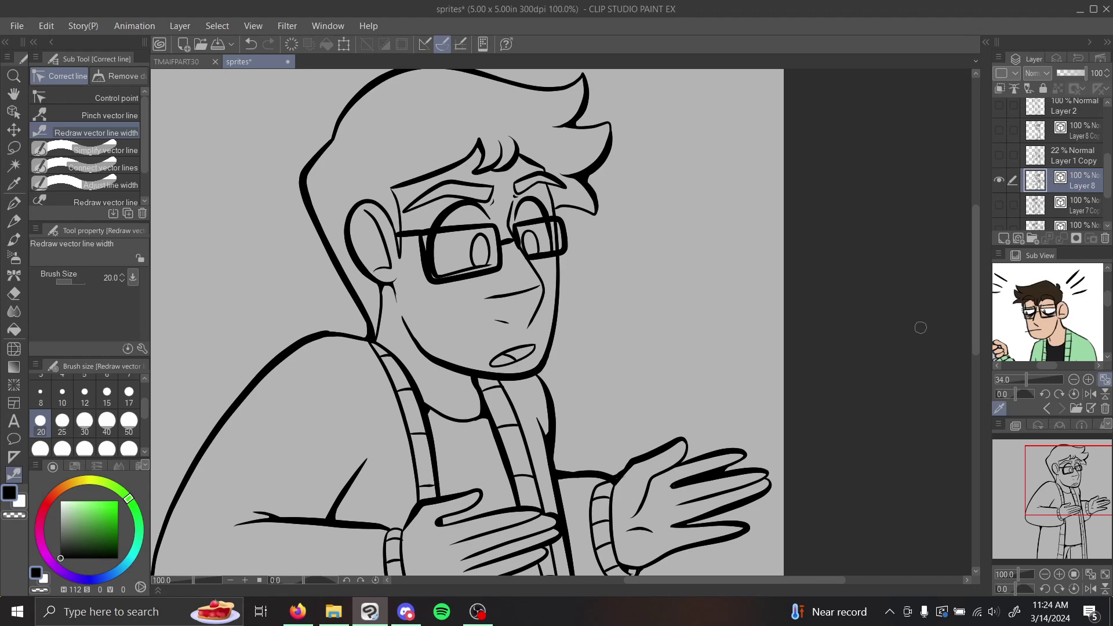
pyautogui.moveTo(1067, 473)
pyautogui.mouseDown()
pyautogui.moveTo(1044, 515)
pyautogui.moveTo(1050, 531)
pyautogui.moveTo(1064, 473)
pyautogui.moveTo(1047, 496)
pyautogui.moveTo(1051, 464)
pyautogui.moveTo(1052, 480)
pyautogui.mouseUp()
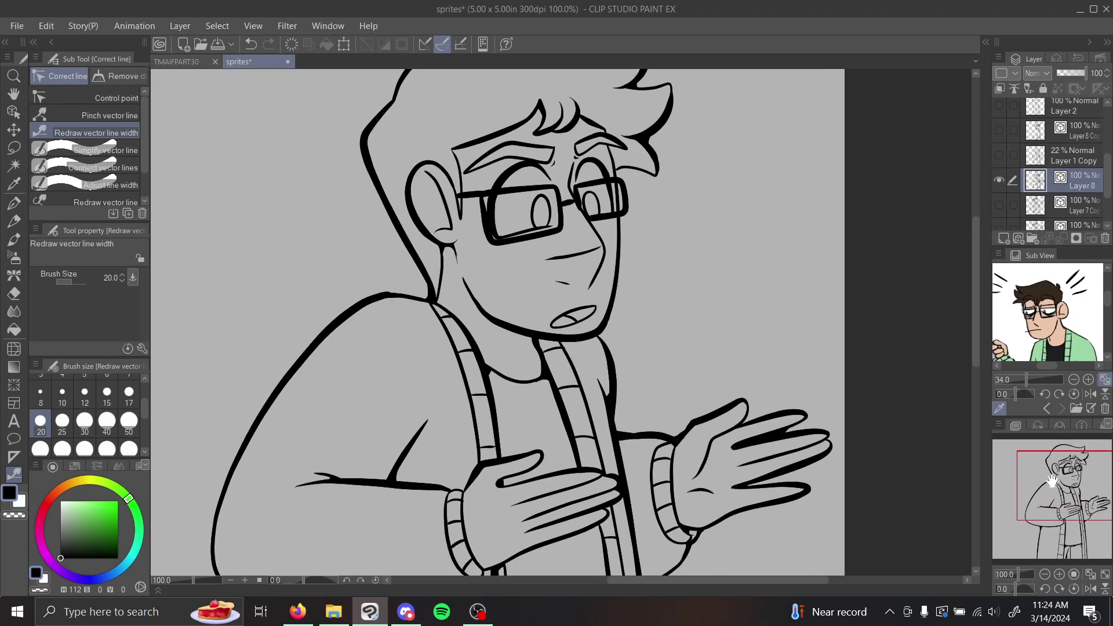
pyautogui.moveTo(1061, 497); pyautogui.dragTo(1064, 481)
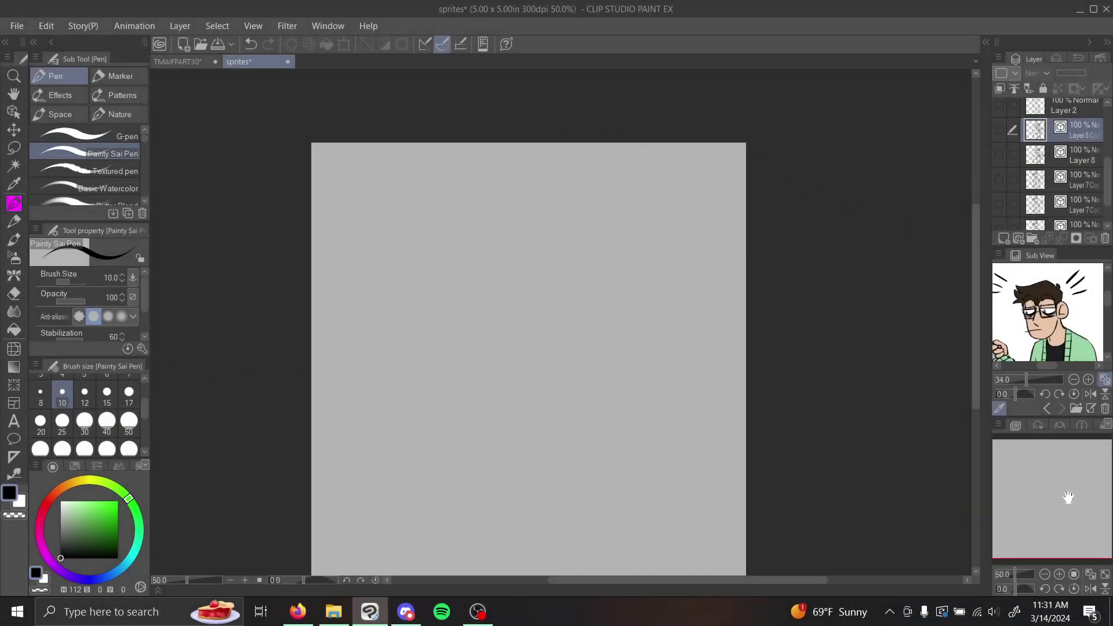
pyautogui.moveTo(1069, 497); pyautogui.dragTo(1070, 493)
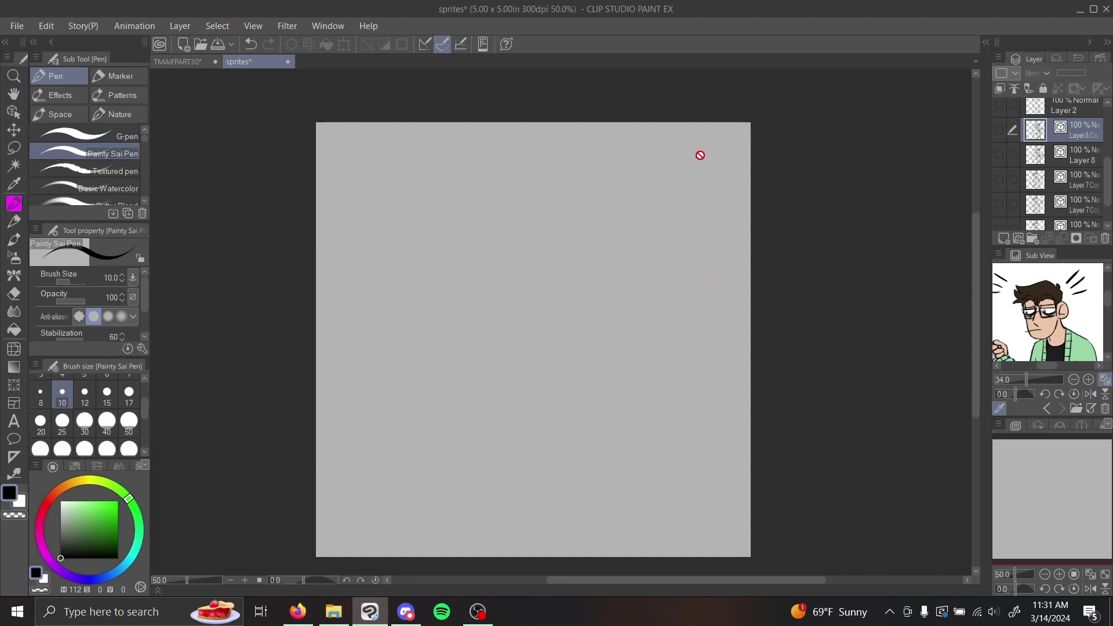
# Switch the drawing colour to white and add a new raster layer directly above the Layer 8 copy.
pyautogui.press('x')
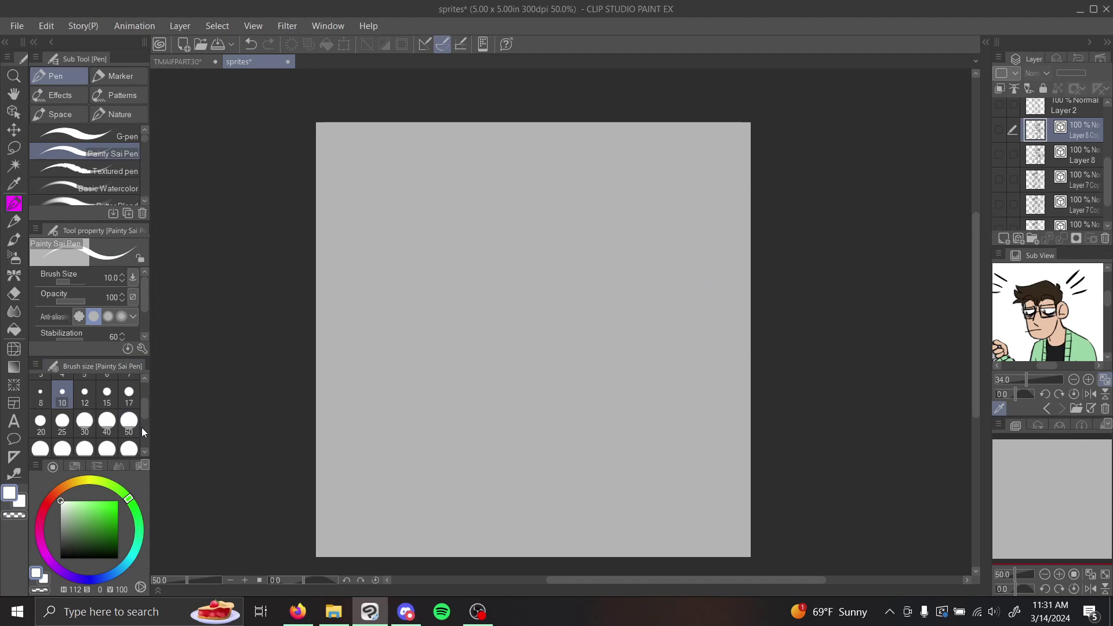
pyautogui.scroll(3, 1098, 162)
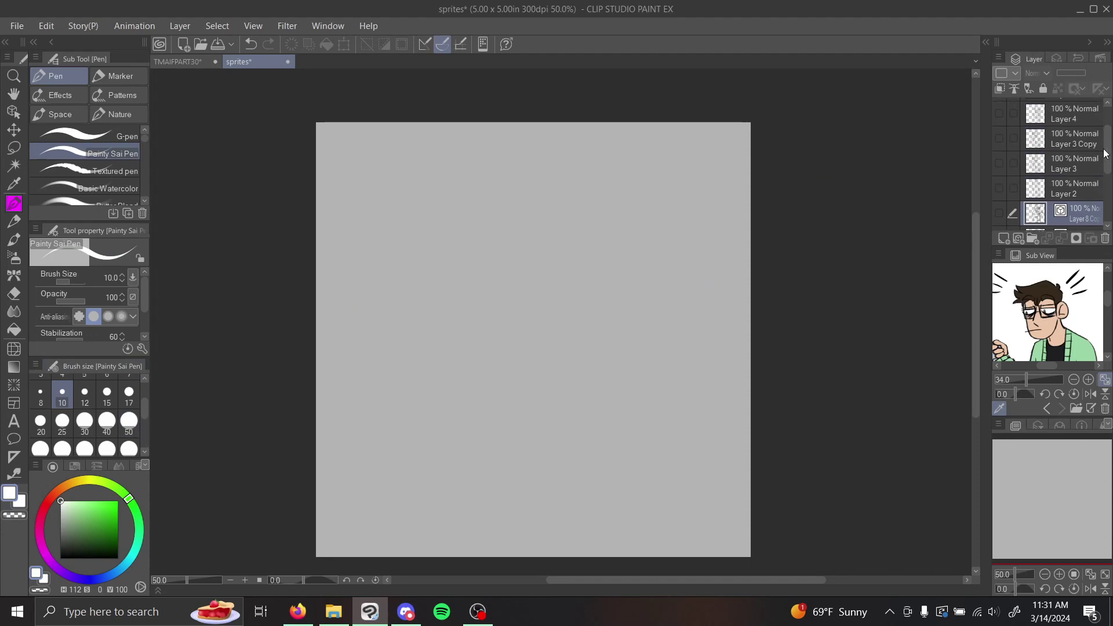
pyautogui.click(1004, 238)
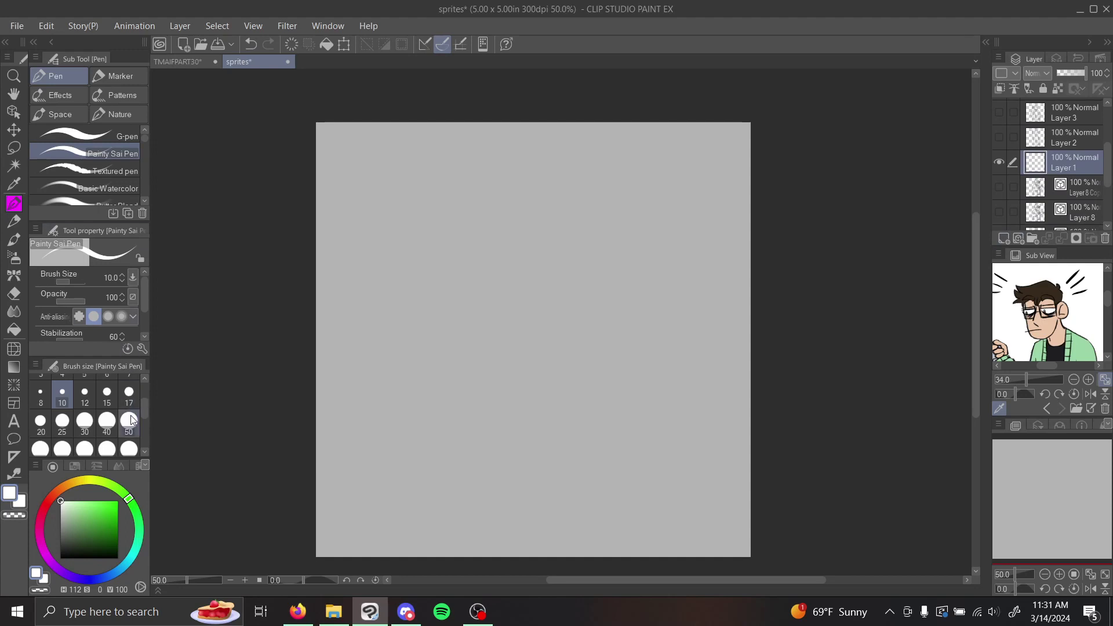
# Paint a row of three white dots with the Painty Sai Pen at brush size 50, and clear the layer.
pyautogui.click(83, 423)
pyautogui.click(128, 423)
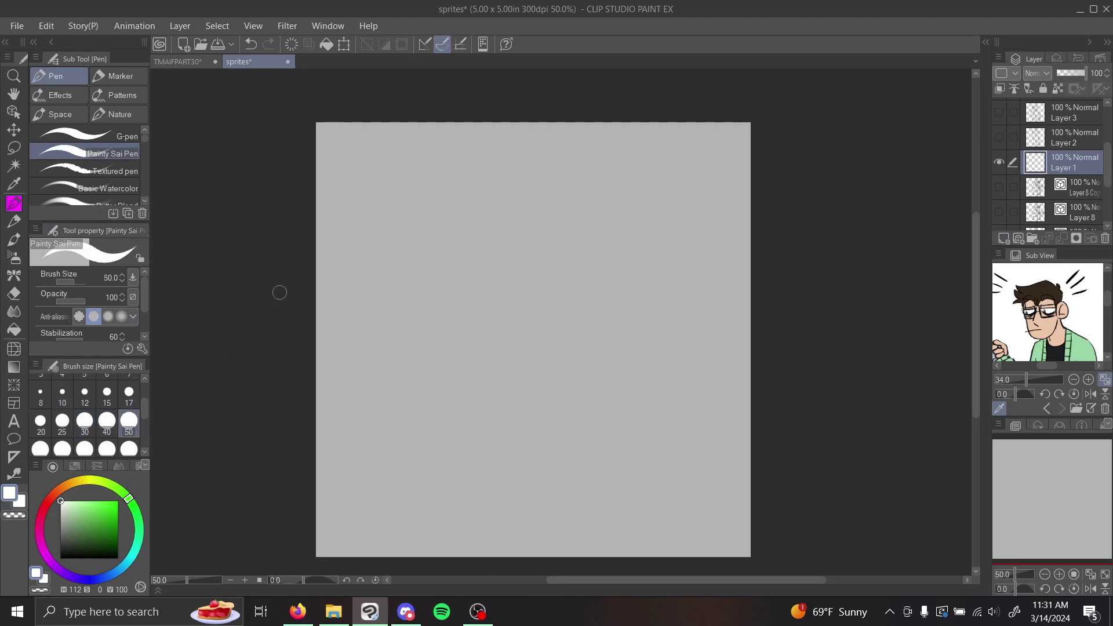
pyautogui.click(419, 188)
pyautogui.click(447, 189)
pyautogui.click(475, 187)
pyautogui.click(291, 43)
# Repeat the row of white dots with the Painty Sai Pen at brush size 70, and clear the layer again.
pyautogui.click(62, 449)
pyautogui.click(386, 179)
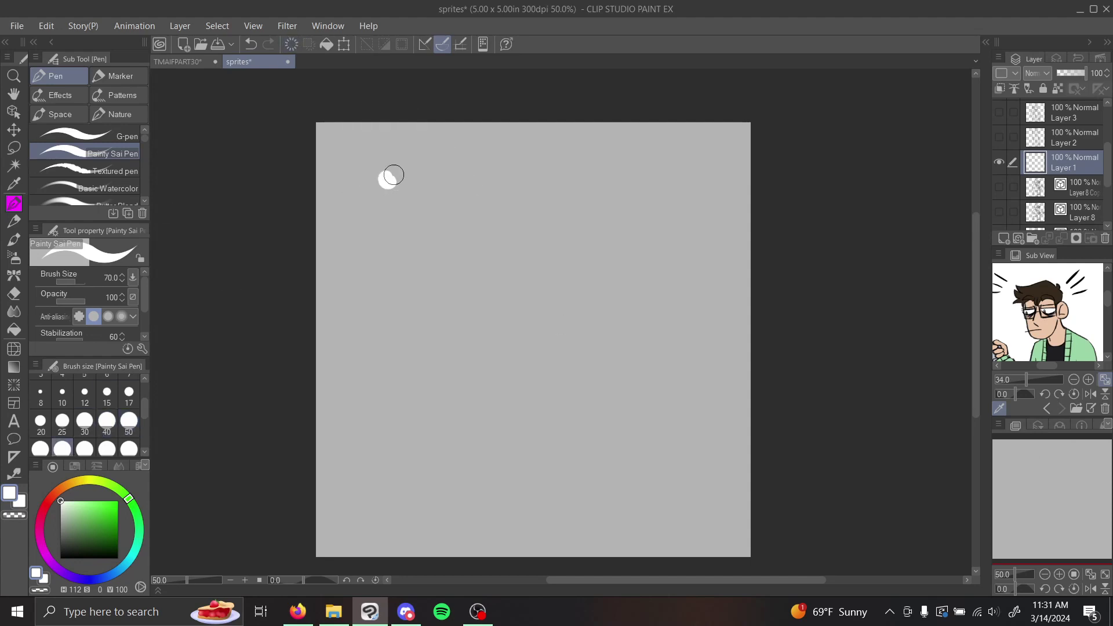
pyautogui.click(291, 43)
pyautogui.click(397, 187)
pyautogui.click(444, 188)
pyautogui.click(497, 188)
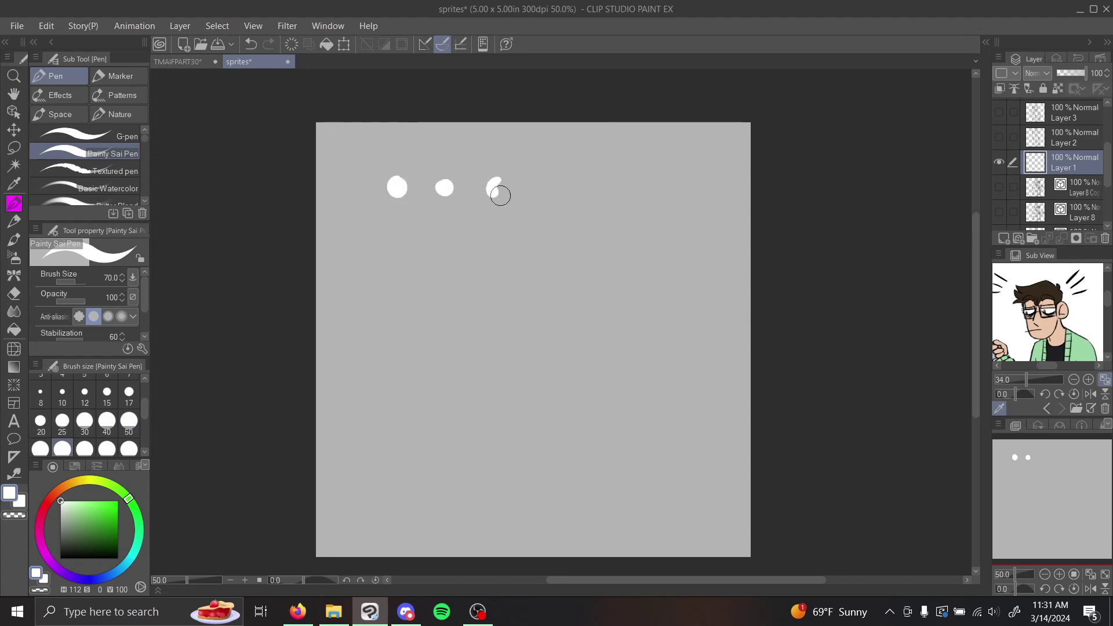
pyautogui.click(292, 44)
# Try a single white dot with the Painty Sai Pen at brush size 120, and undo it.
pyautogui.click(129, 450)
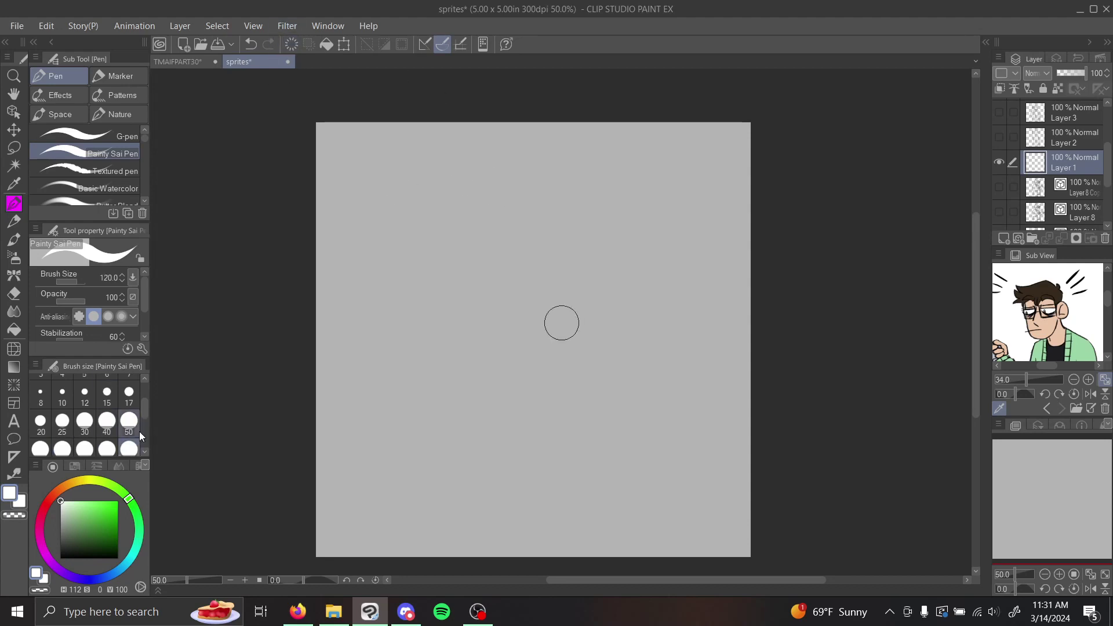
pyautogui.click(402, 187)
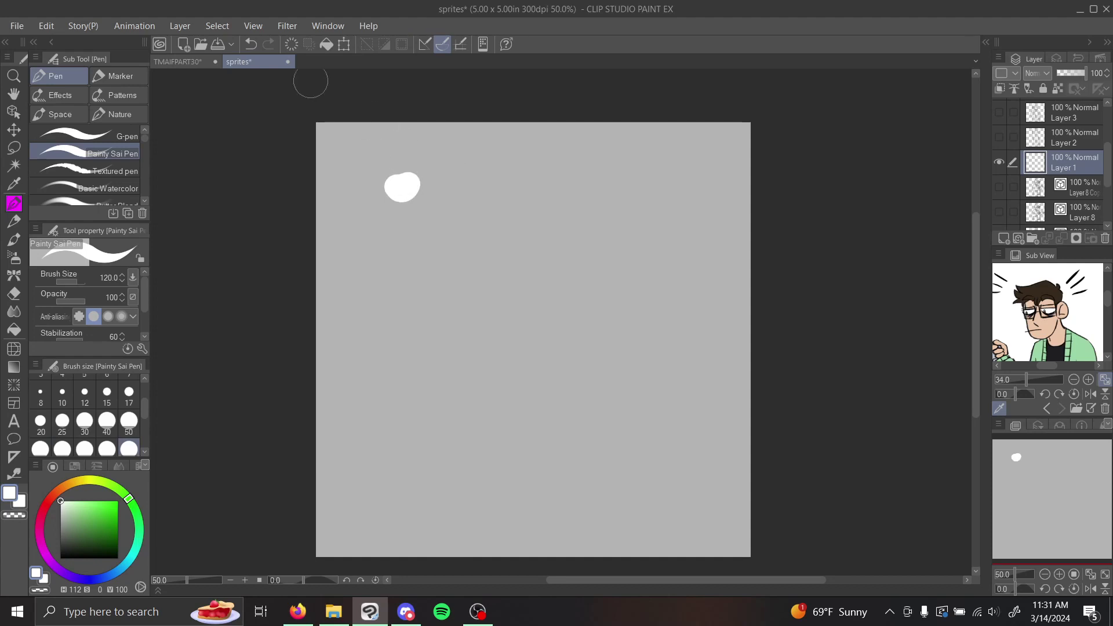
pyautogui.click(251, 44)
# Paint a row of three round white dots near the canvas's upper edge with the G-pen, using brush size 100.
pyautogui.click(87, 135)
pyautogui.click(396, 175)
pyautogui.click(107, 449)
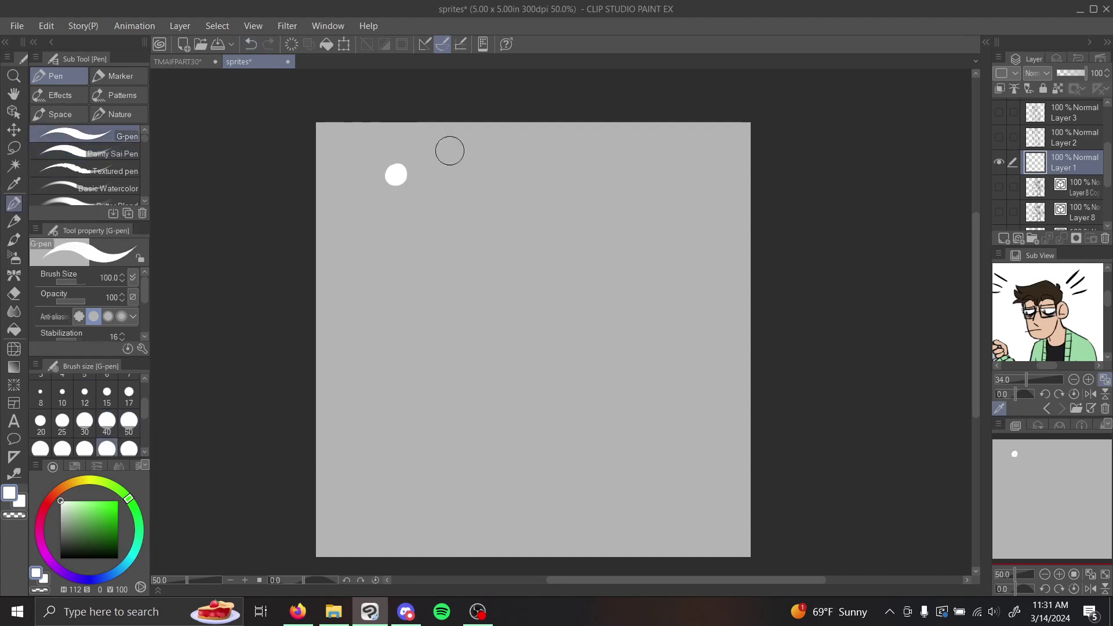
pyautogui.click(451, 171)
pyautogui.click(519, 172)
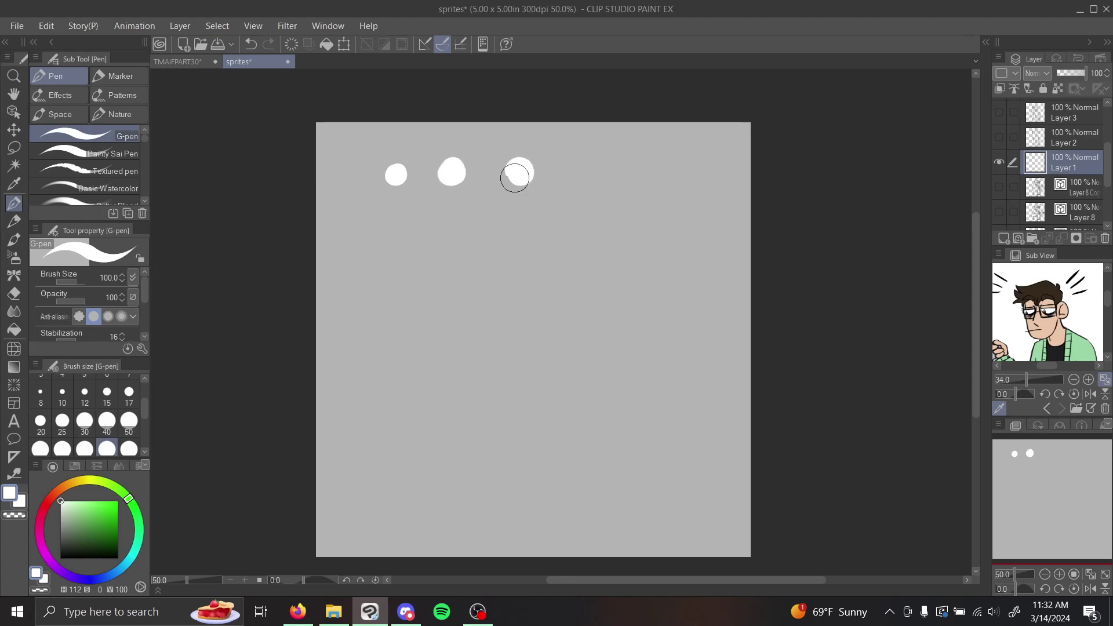
pyautogui.click(399, 173)
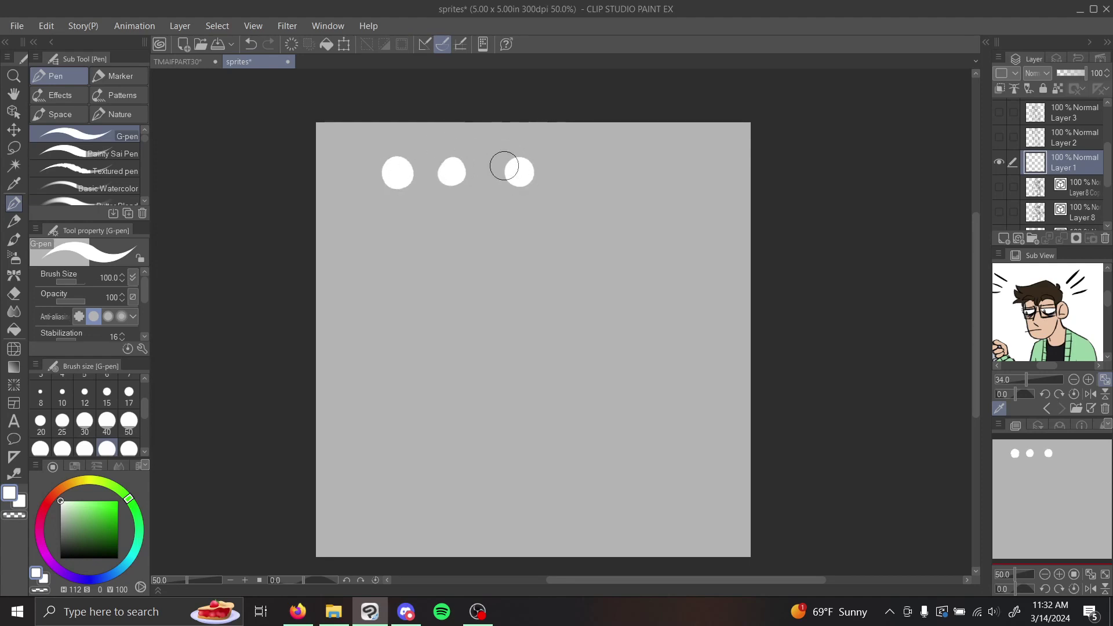
# Enlarge the middle dot, draw a row of crossed white strokes beneath the dots with the G-pen at brush size 40, and clear the layer.
pyautogui.click(452, 172)
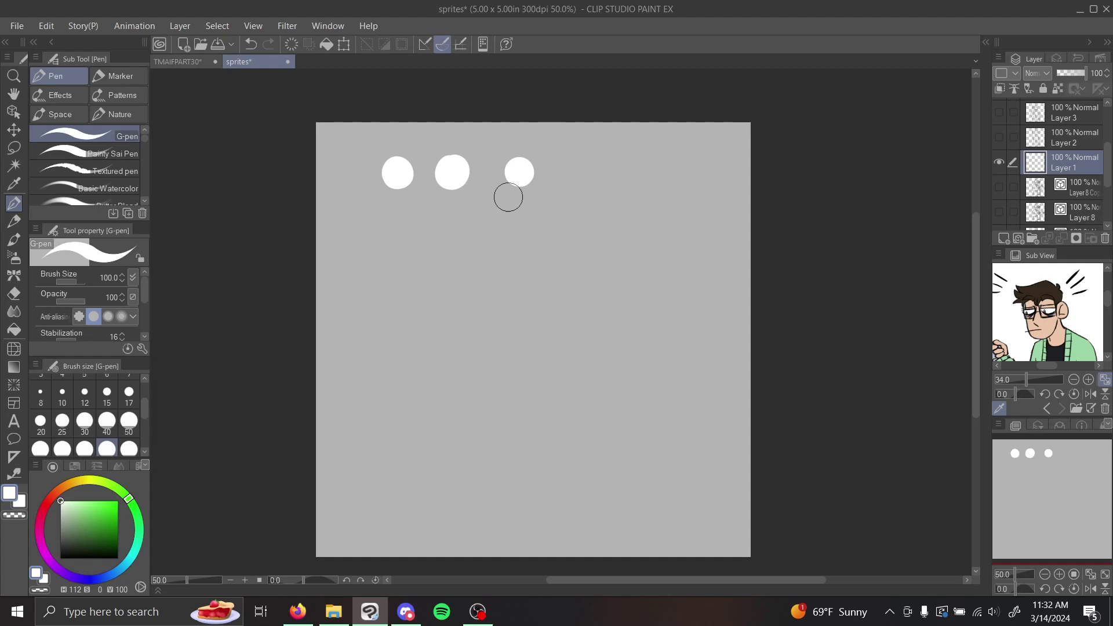
pyautogui.click(107, 421)
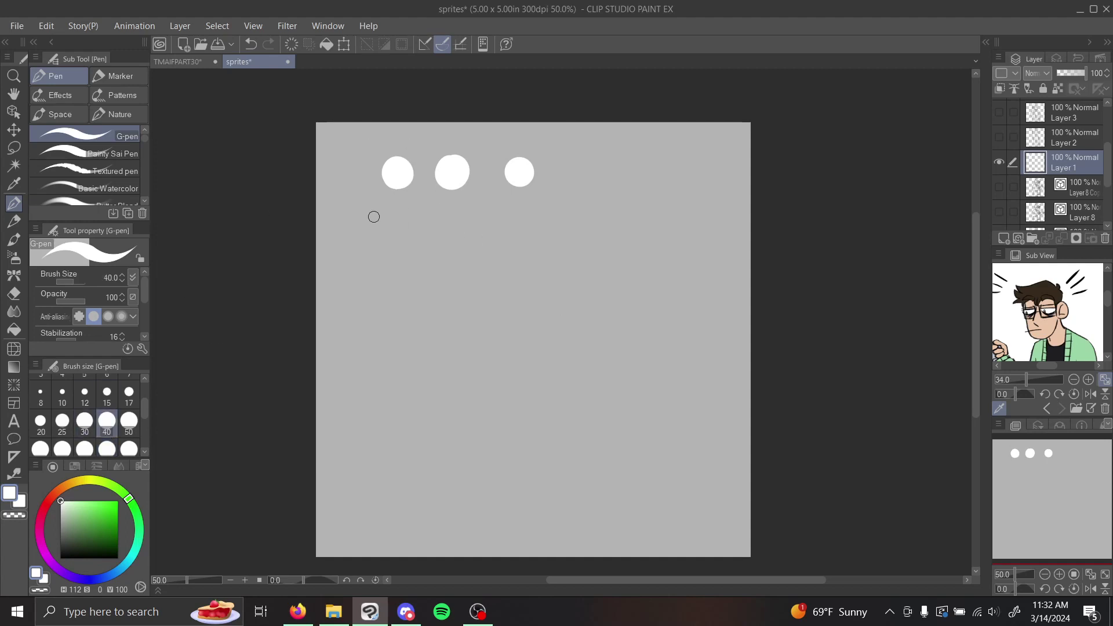
pyautogui.moveTo(374, 217); pyautogui.dragTo(583, 216)
pyautogui.click(250, 44)
pyautogui.moveTo(385, 219); pyautogui.dragTo(412, 262)
pyautogui.moveTo(402, 216)
pyautogui.mouseDown()
pyautogui.moveTo(395, 250)
pyautogui.moveTo(443, 262)
pyautogui.moveTo(440, 218)
pyautogui.moveTo(467, 264)
pyautogui.mouseUp()
pyautogui.moveTo(441, 262)
pyautogui.mouseDown()
pyautogui.moveTo(466, 219)
pyautogui.moveTo(490, 264)
pyautogui.moveTo(496, 216)
pyautogui.moveTo(514, 259)
pyautogui.moveTo(523, 204)
pyautogui.mouseUp()
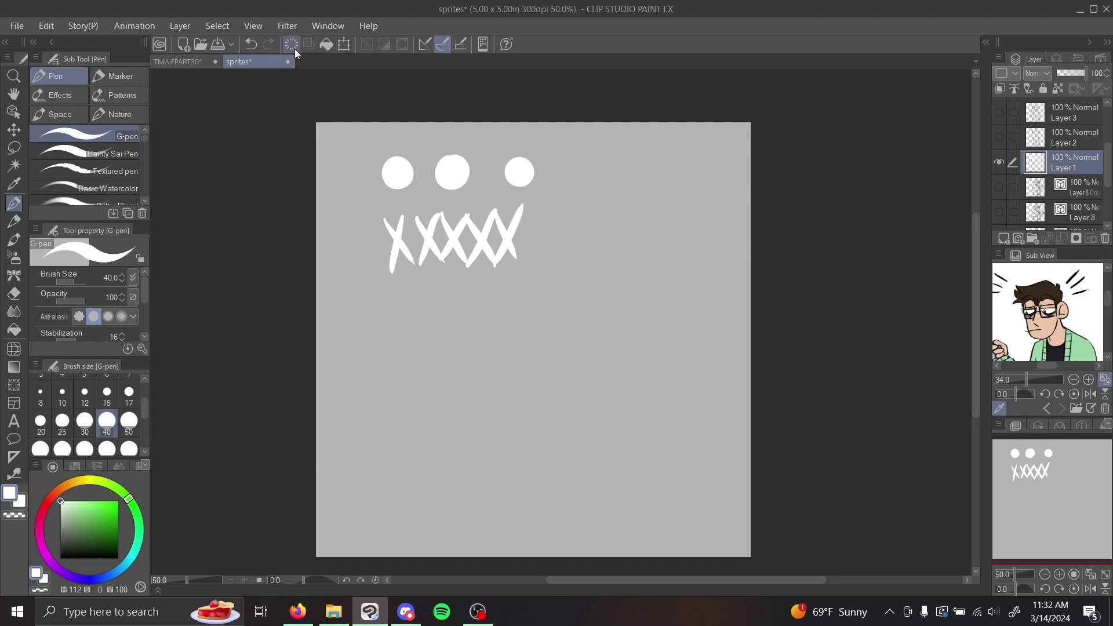
pyautogui.press('Delete')
# Draw a row of three large, connected white X shapes across the canvas's upper half with the G-pen at brush size 50.
pyautogui.click(129, 423)
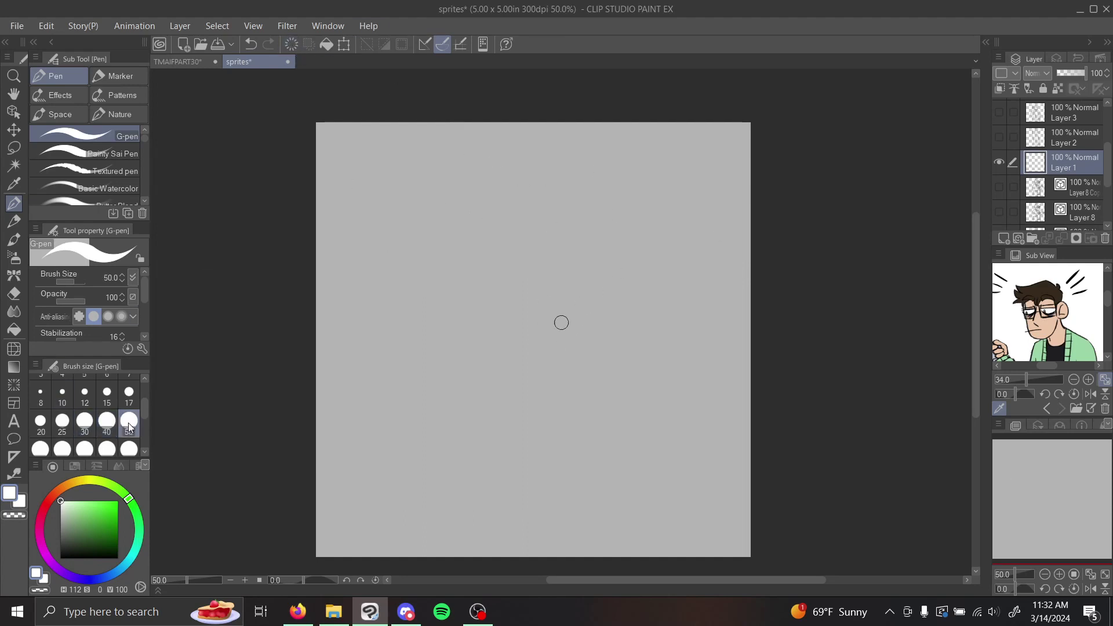
pyautogui.moveTo(393, 171); pyautogui.dragTo(515, 360)
pyautogui.moveTo(512, 170); pyautogui.dragTo(394, 369)
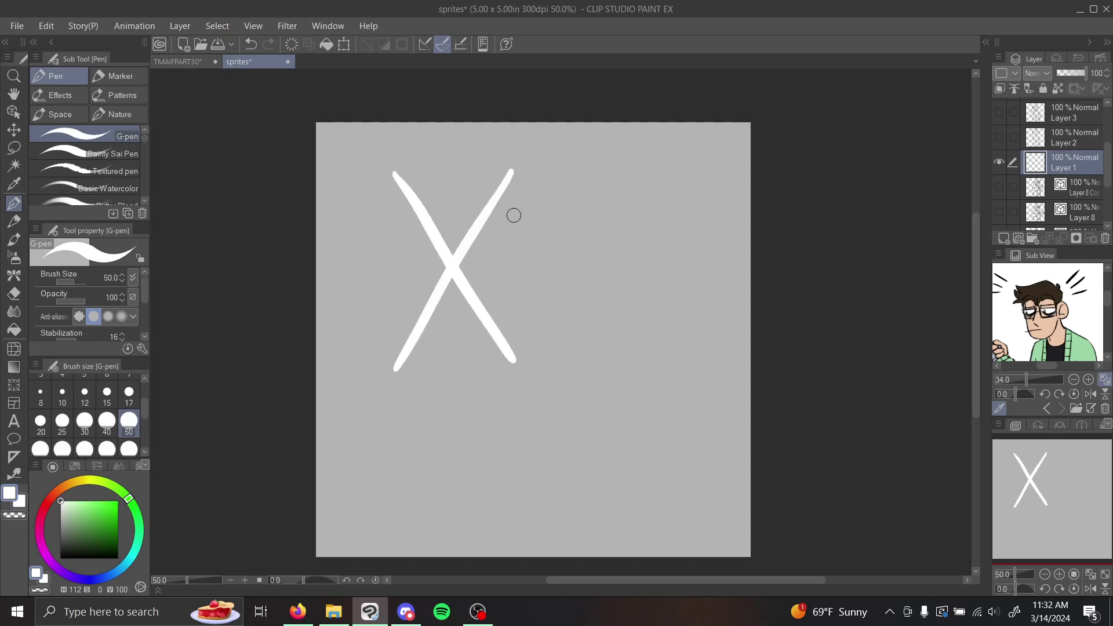
pyautogui.moveTo(512, 170); pyautogui.dragTo(631, 365)
pyautogui.moveTo(513, 359)
pyautogui.mouseDown()
pyautogui.moveTo(641, 154)
pyautogui.moveTo(701, 342)
pyautogui.mouseUp()
pyautogui.moveTo(719, 169); pyautogui.dragTo(632, 369)
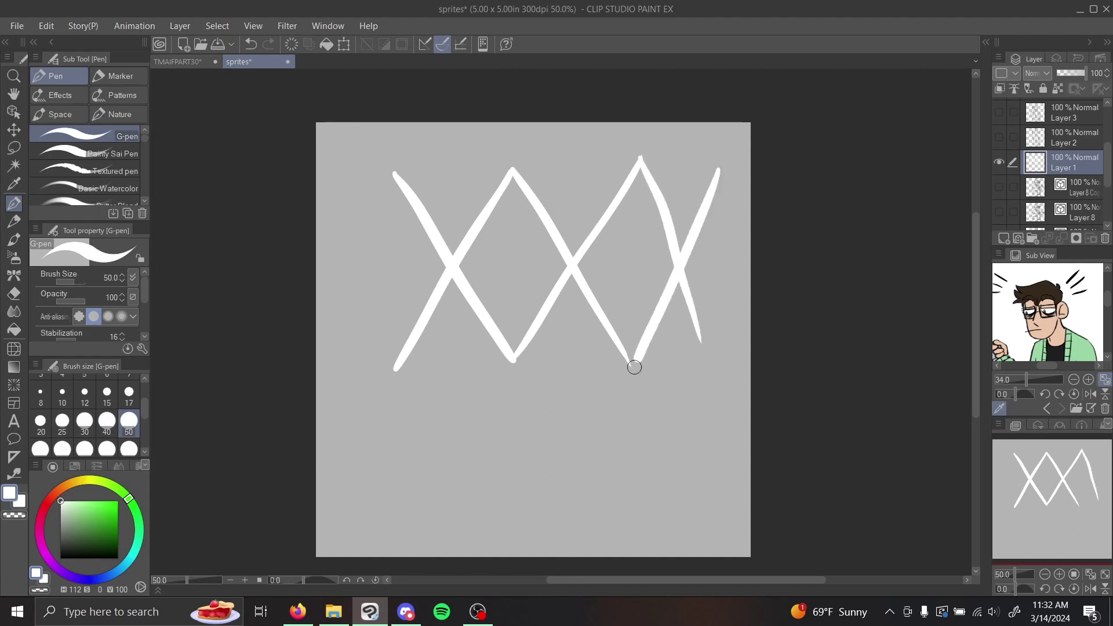
# Move the crossed strokes slightly up and to the left on the canvas, and go over the lower part of the second X with the G-pen.
pyautogui.press('k')
pyautogui.moveTo(638, 294); pyautogui.dragTo(590, 284)
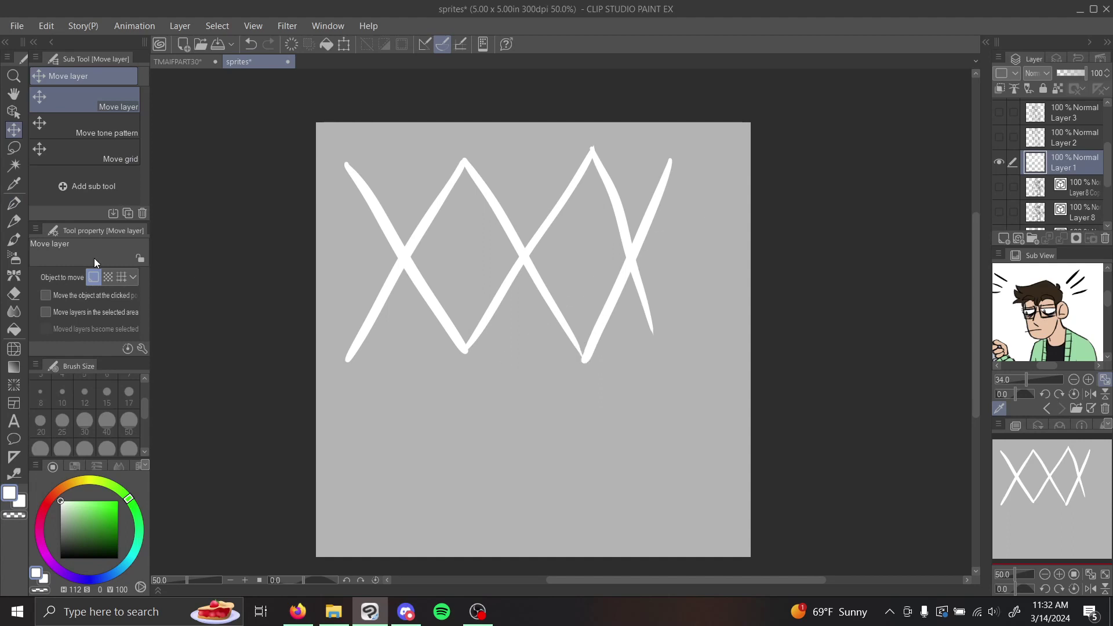
pyautogui.click(14, 203)
pyautogui.moveTo(578, 350)
pyautogui.mouseDown()
pyautogui.moveTo(582, 360)
pyautogui.moveTo(533, 266)
pyautogui.mouseUp()
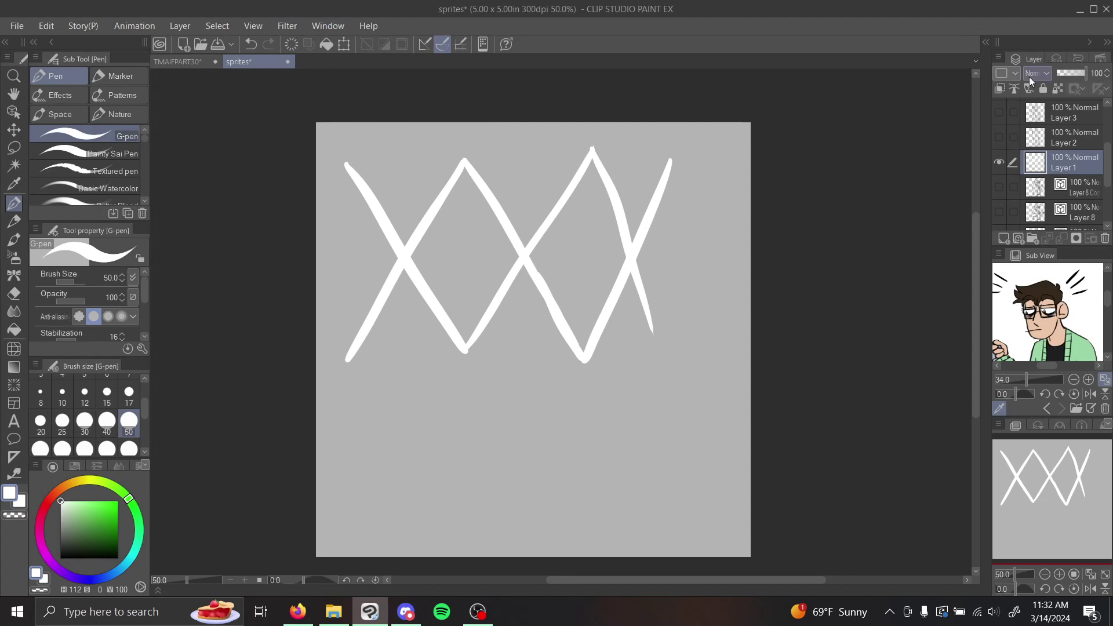
# Add a border effect to the crossed strokes on Layer 1, with a black edge color and an edge thickness of 5.0.
pyautogui.click(1056, 59)
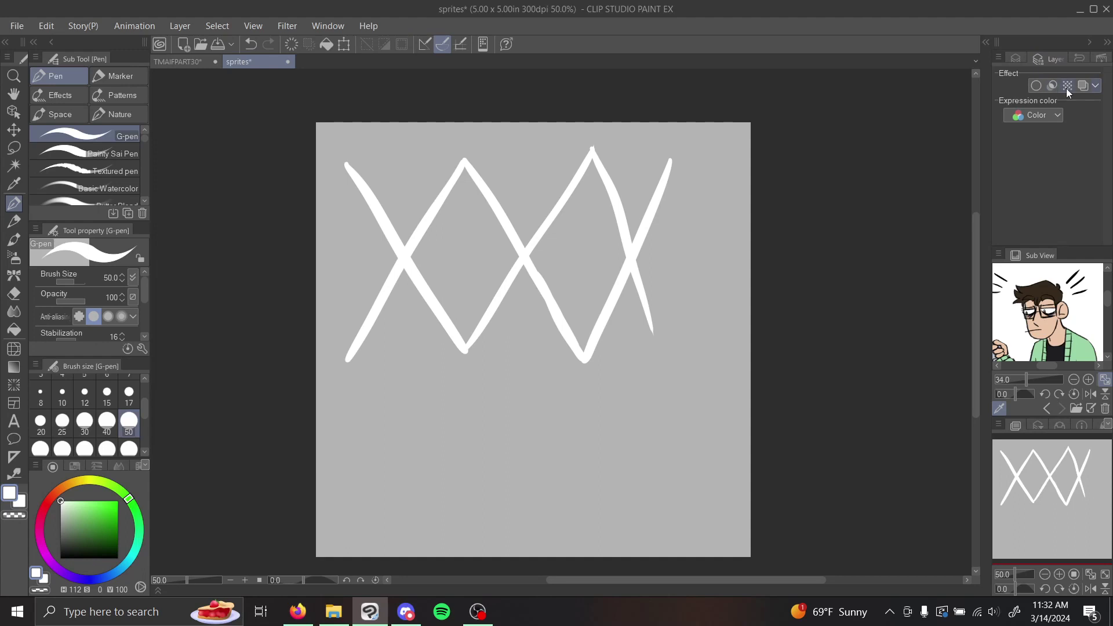
pyautogui.click(1035, 85)
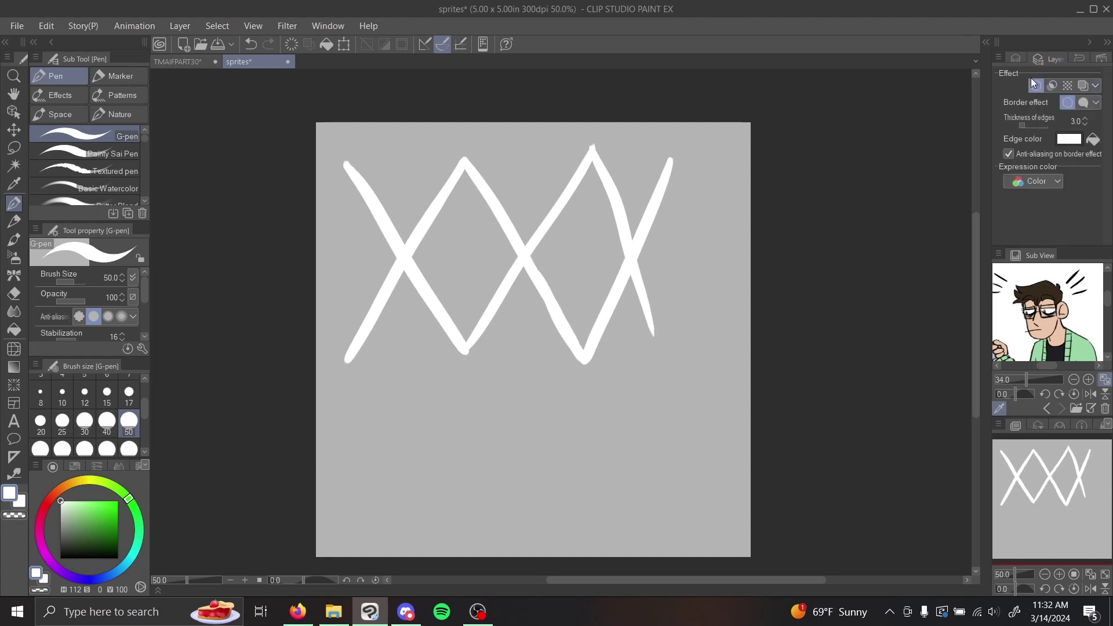
pyautogui.click(1070, 140)
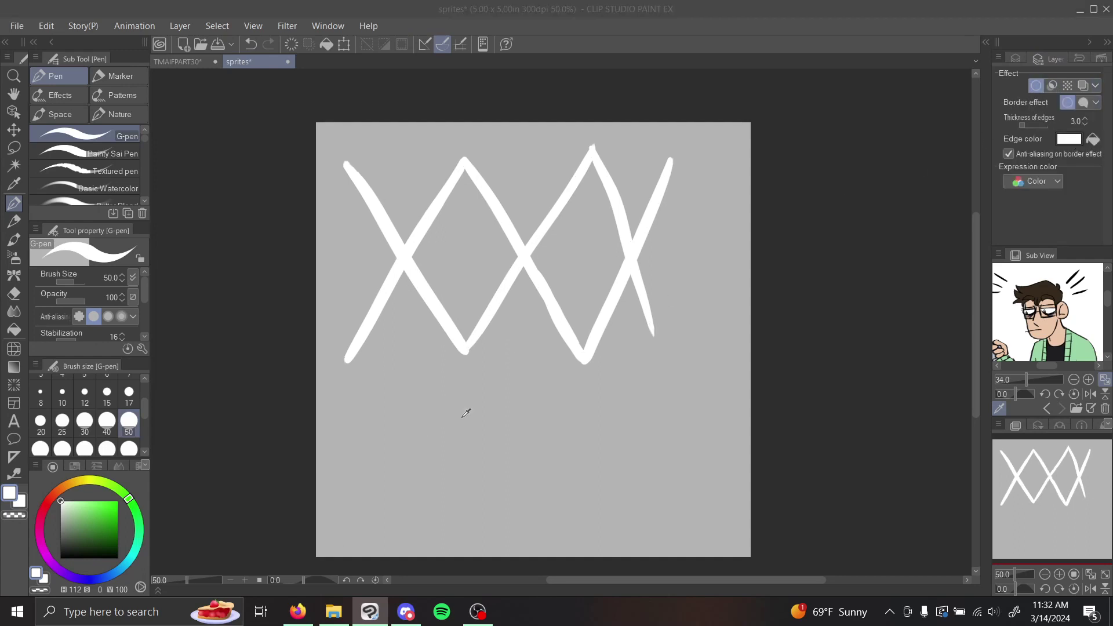
pyautogui.press('Return')
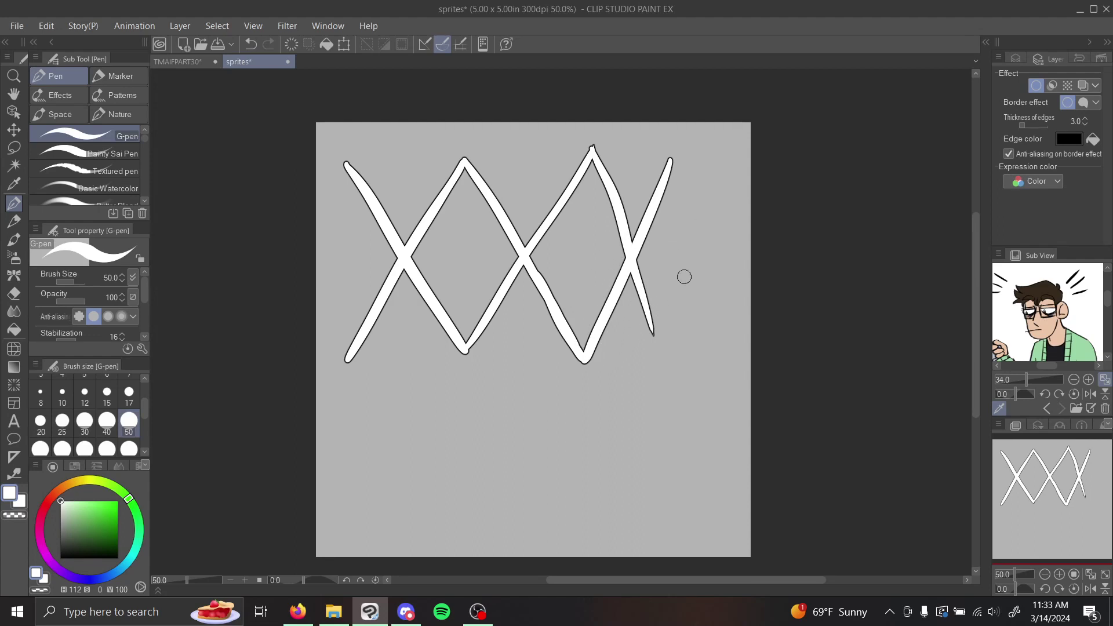
pyautogui.click(1085, 118)
pyautogui.click(1086, 117)
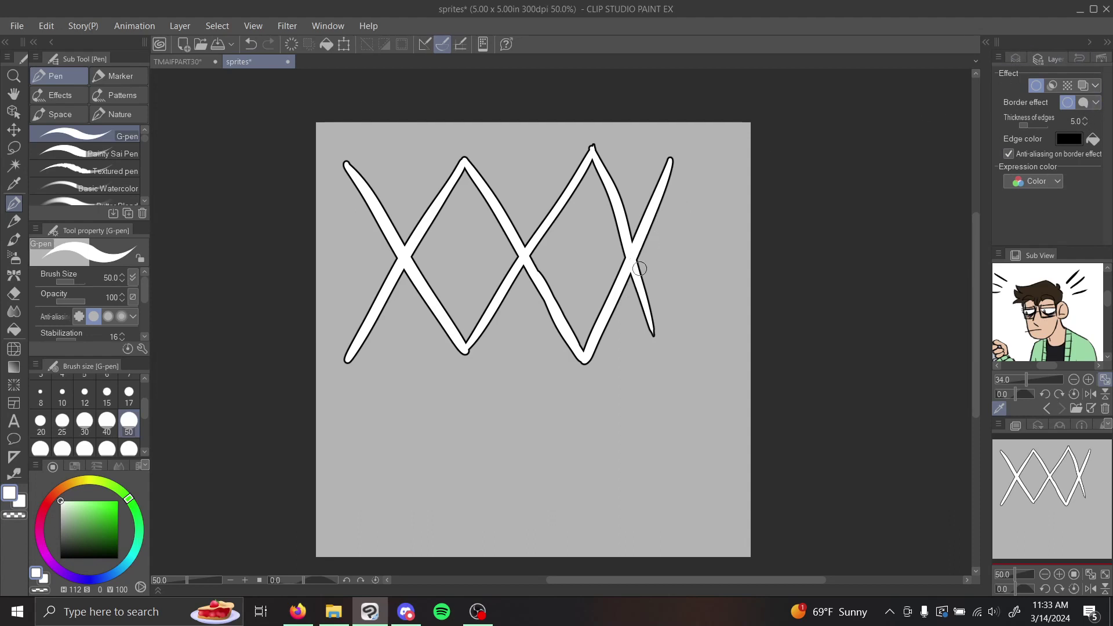
# Flatten the black border into Layer 1's pixels, and switch a fresh border effect on and off to check the outline.
pyautogui.click(1016, 58)
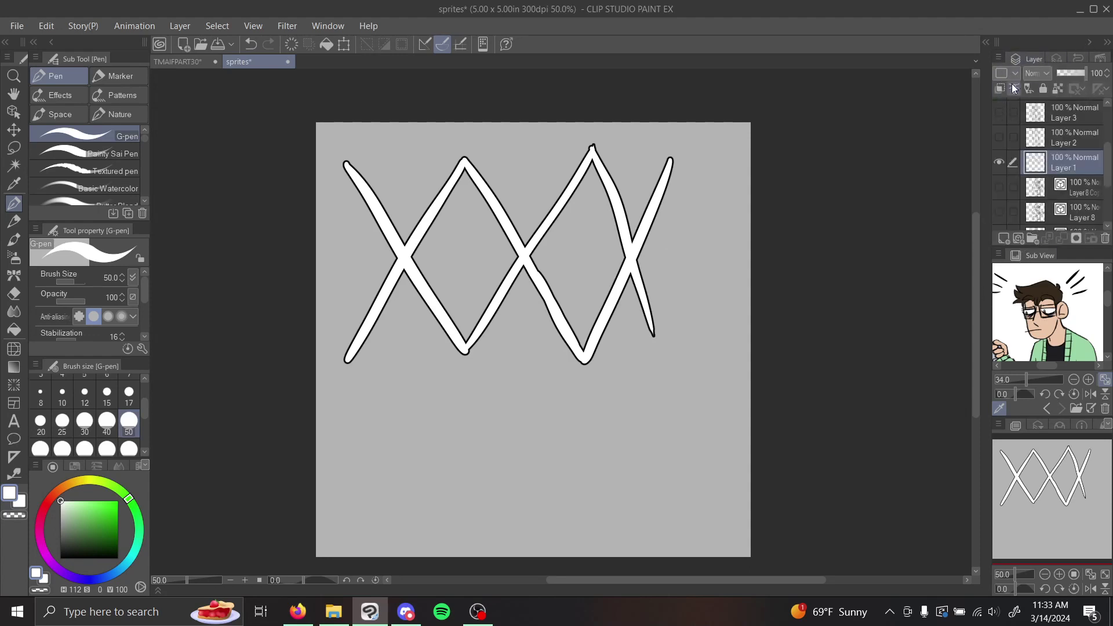
pyautogui.click(1057, 56)
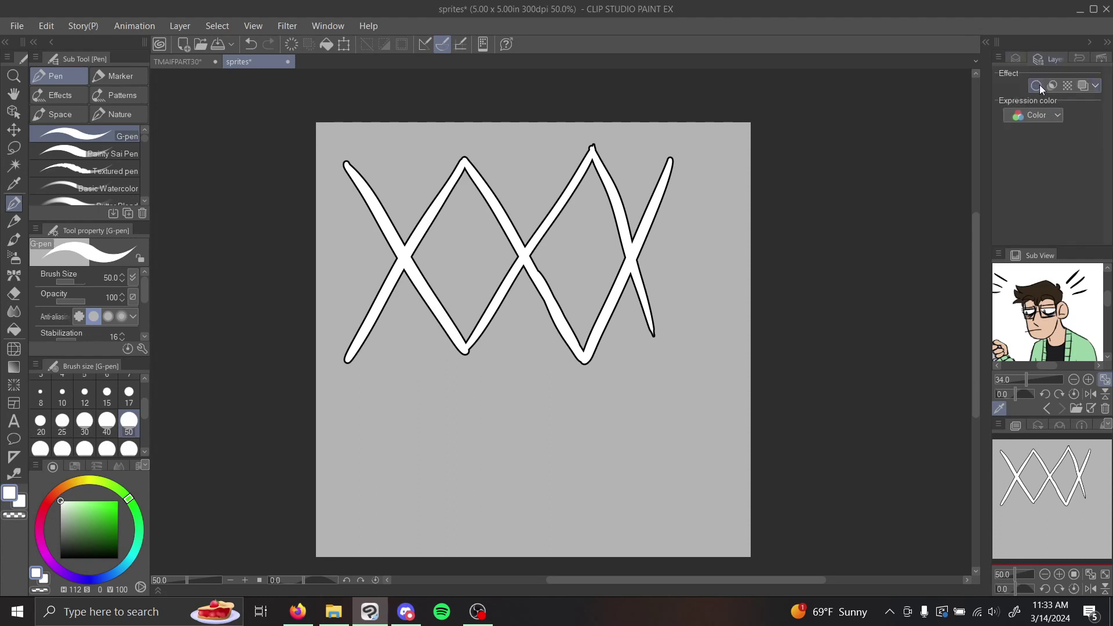
pyautogui.click(1035, 85)
pyautogui.click(1036, 85)
pyautogui.click(1035, 87)
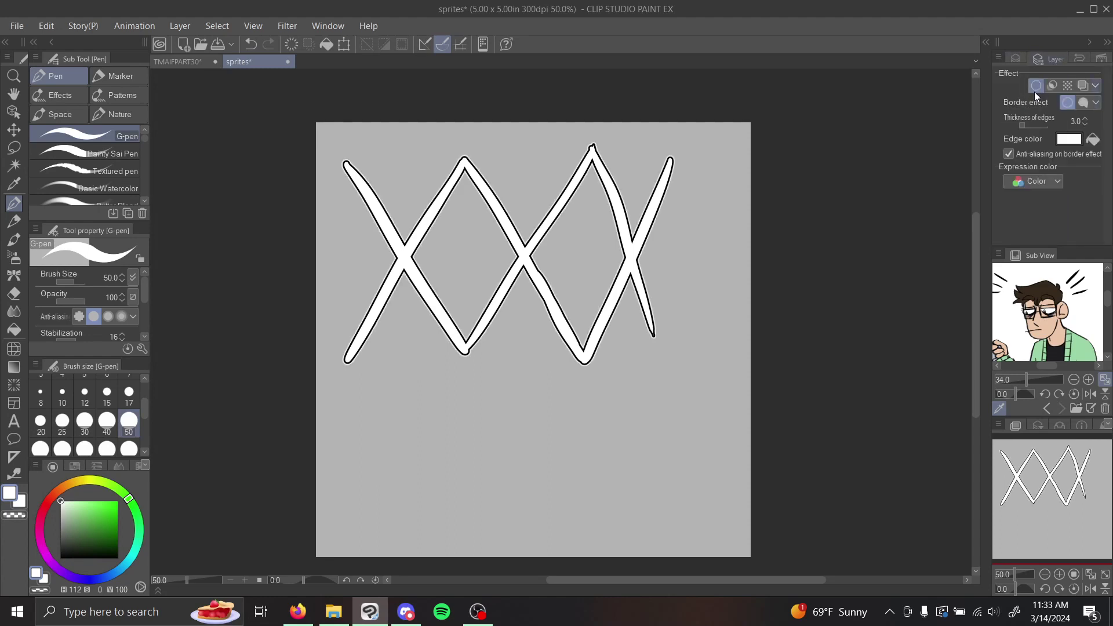
pyautogui.click(1034, 86)
pyautogui.click(1043, 59)
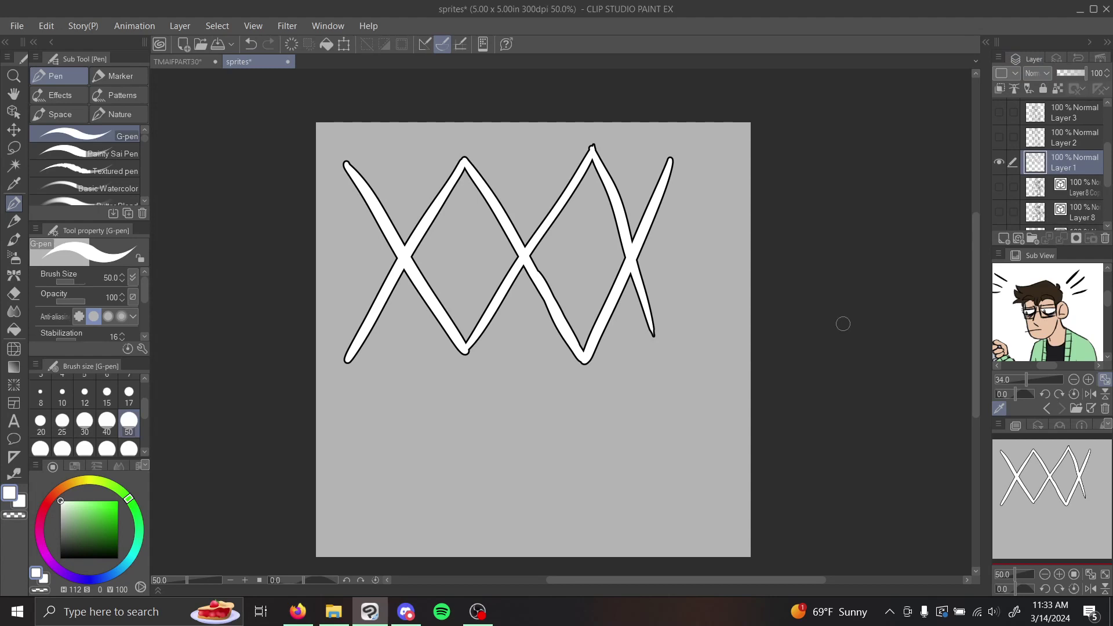
# Turn the white interior of Layer 1's crossed strokes transparent, keeping only their black outlines.
pyautogui.click(1000, 164)
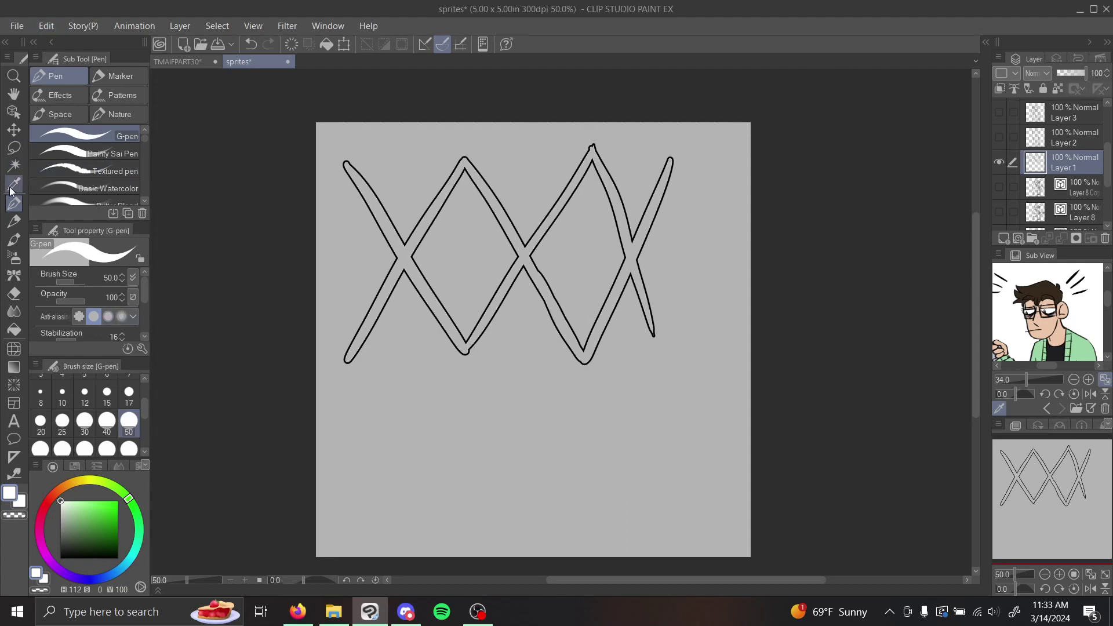
pyautogui.click(1059, 574)
pyautogui.moveTo(1067, 491); pyautogui.dragTo(1056, 472)
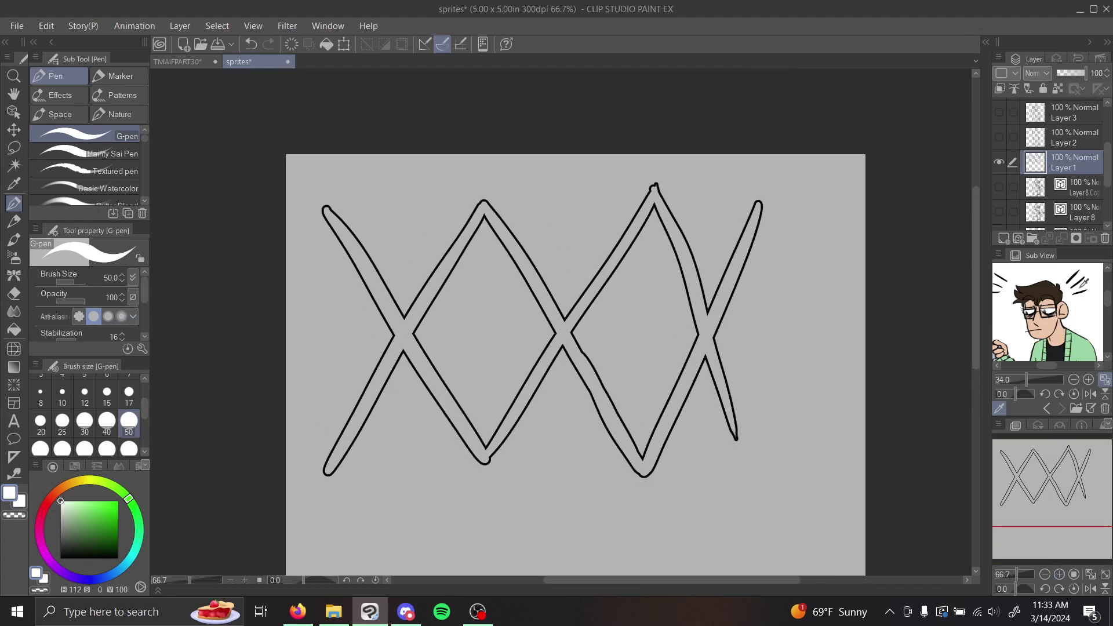
# Add a new layer beneath the outlines, scribble on it in bright green with the G-pen at brush size 120, and undo the scribbles.
pyautogui.click(1038, 193)
pyautogui.click(1003, 238)
pyautogui.click(129, 450)
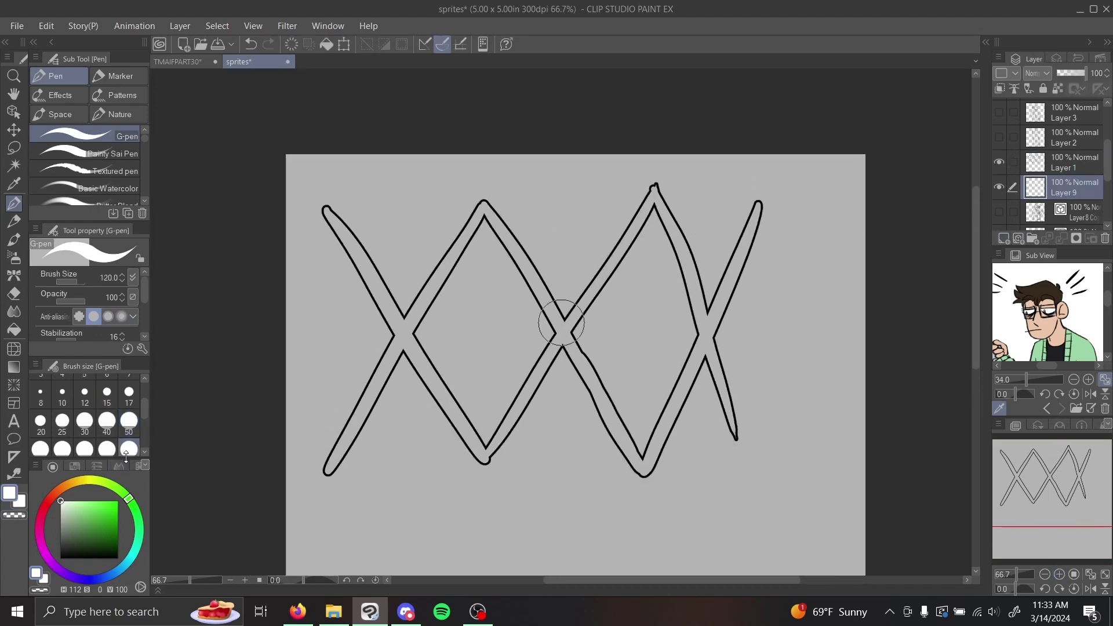
pyautogui.click(118, 501)
pyautogui.moveTo(529, 223); pyautogui.dragTo(372, 351)
pyautogui.moveTo(771, 270); pyautogui.dragTo(676, 431)
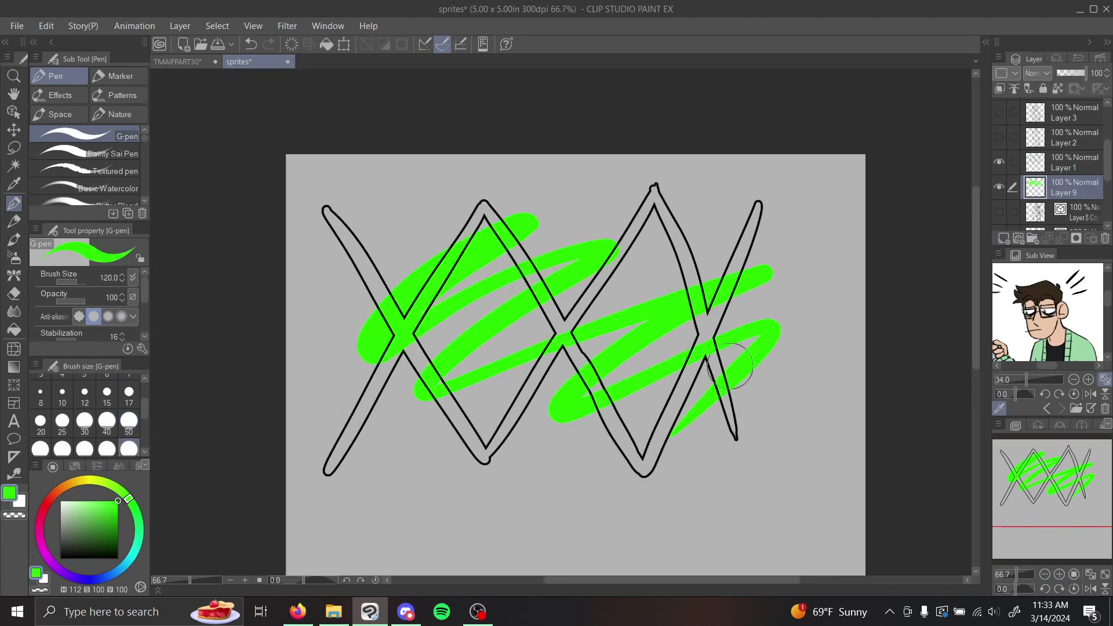
pyautogui.click(250, 44)
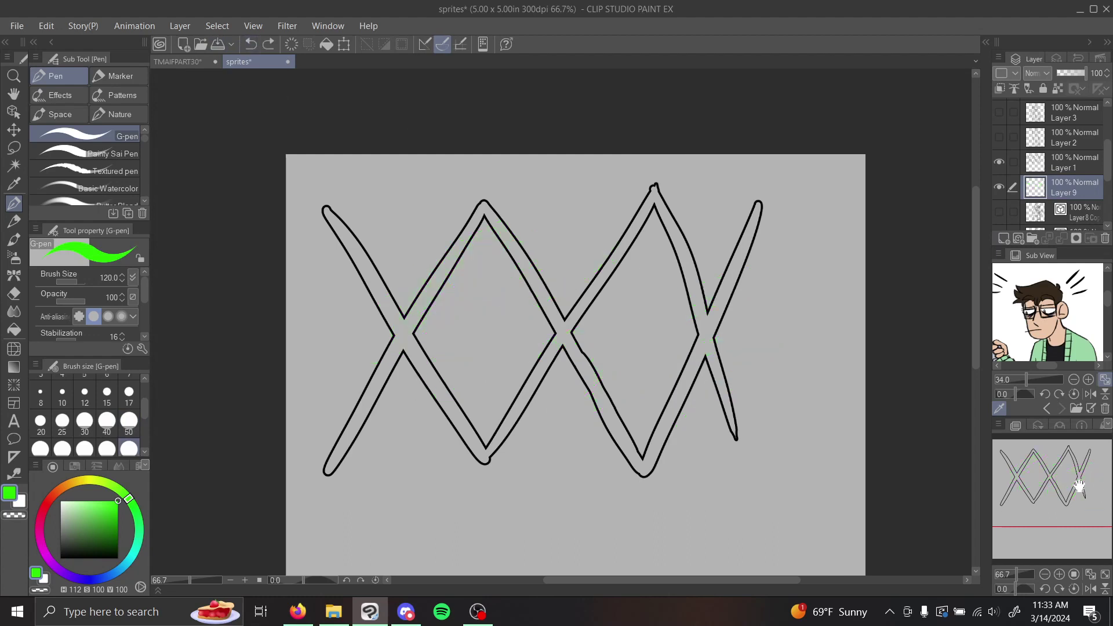
# Lock Layer 1's transparent pixels, try filling the crossed outlines with green, and undo the fill.
pyautogui.moveTo(1073, 496); pyautogui.dragTo(1077, 510)
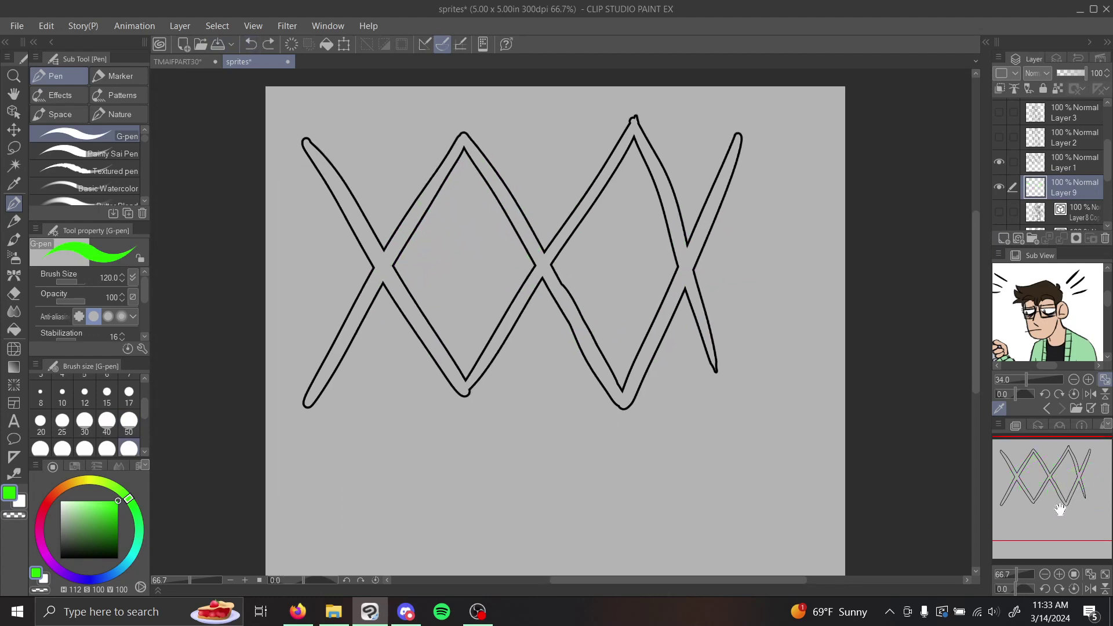
pyautogui.click(1055, 162)
pyautogui.click(1057, 88)
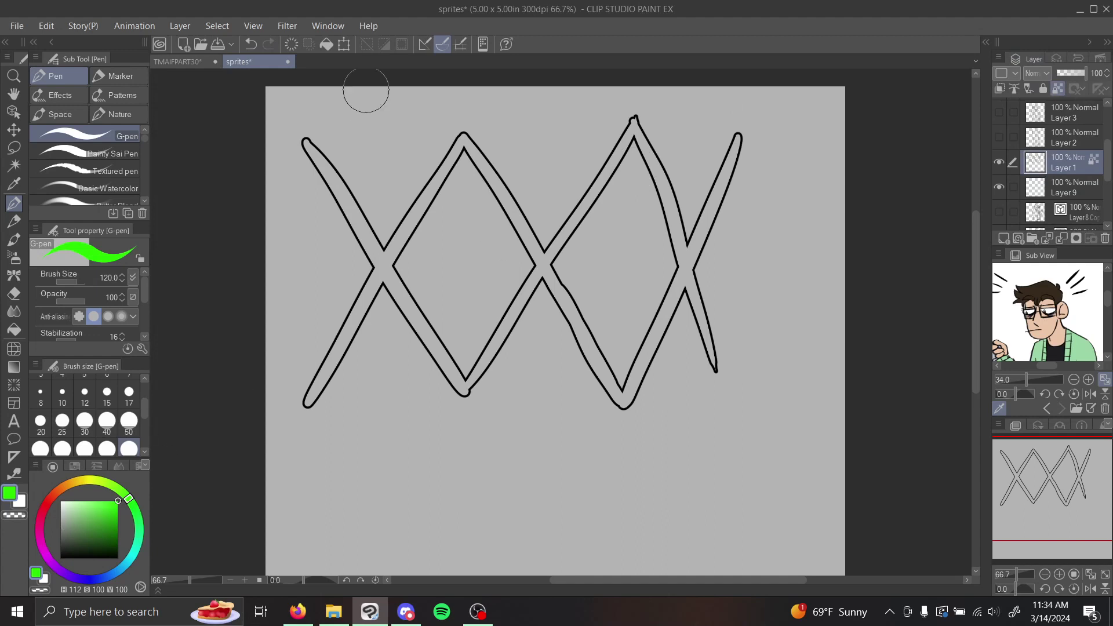
pyautogui.hotkey('alt', 'BackSpace')
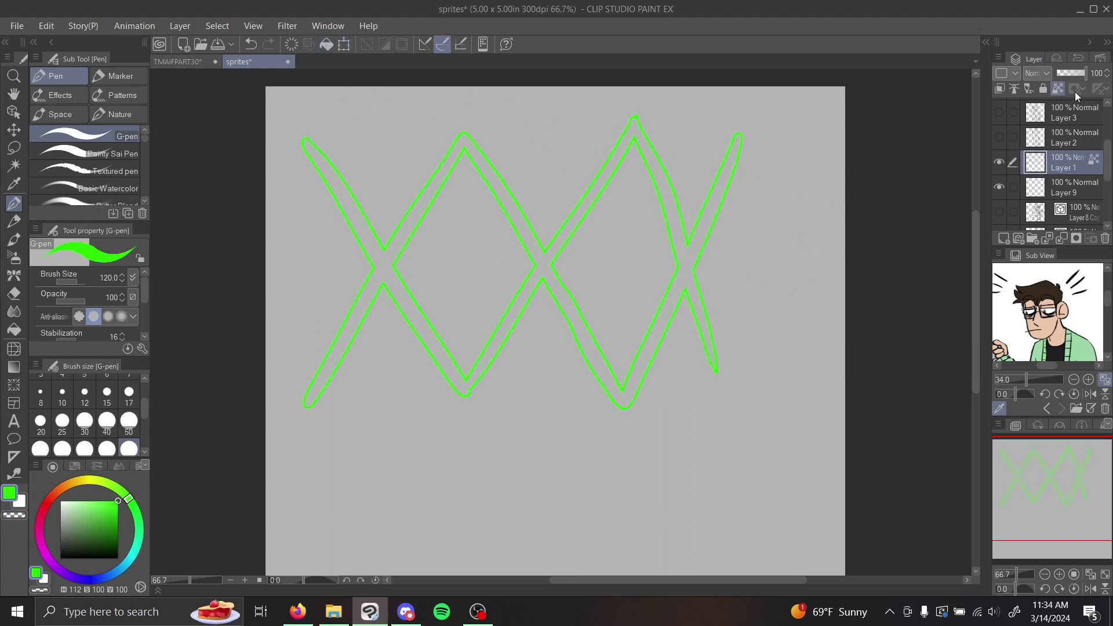
pyautogui.click(248, 43)
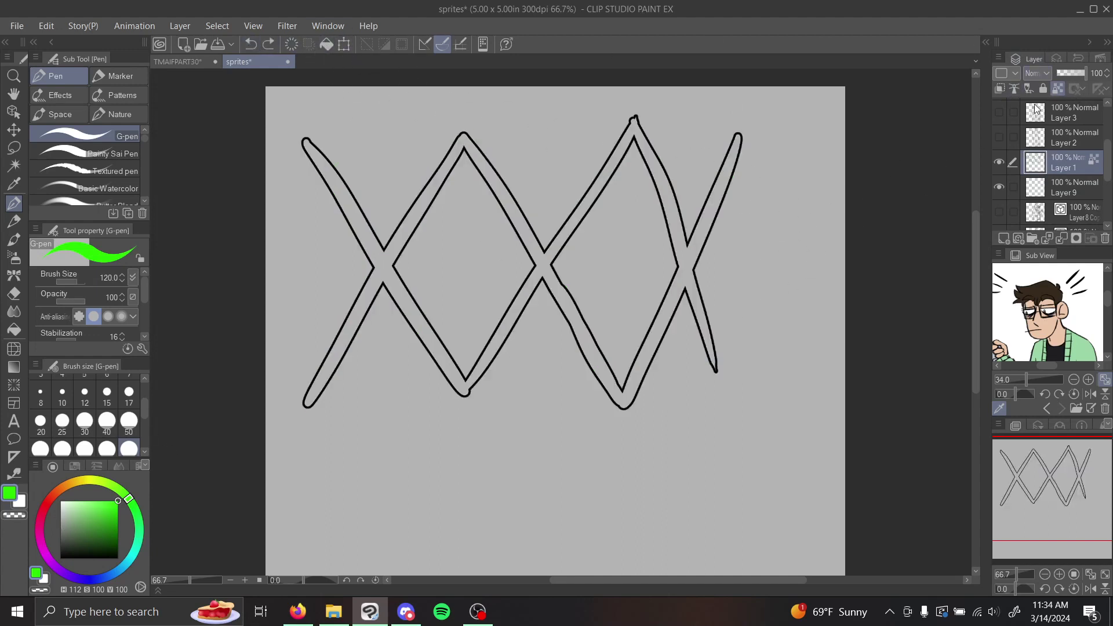
# Delete Layer 1, and draw a white smiley face on Layer 9 with the G-pen, using brush size 50 for the eyes and 70 for the mouth.
pyautogui.moveTo(1047, 174); pyautogui.dragTo(1105, 239)
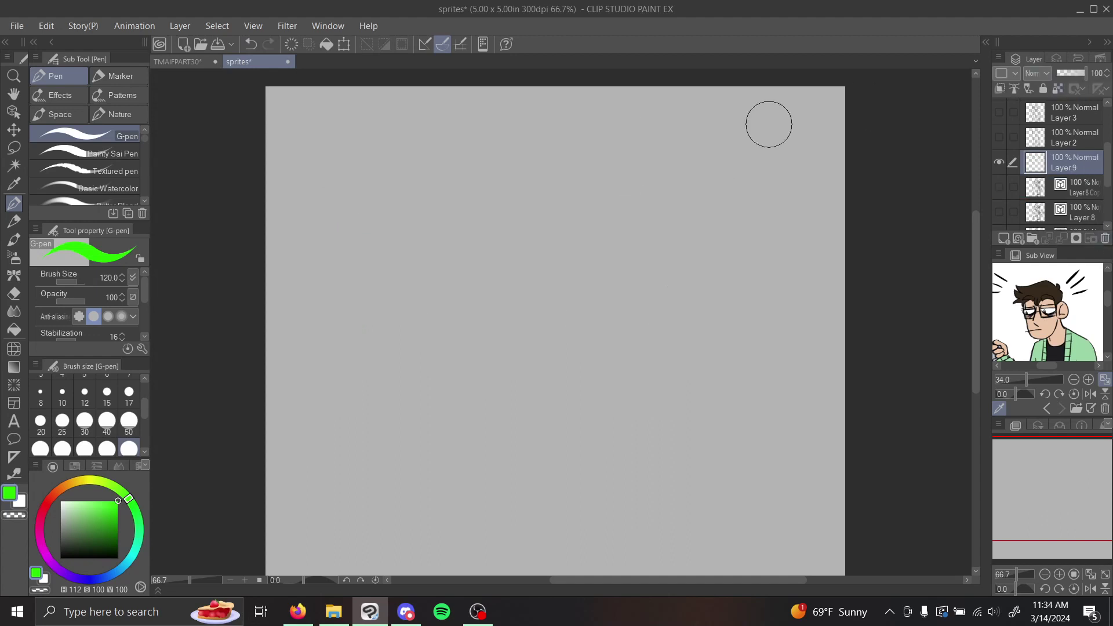
pyautogui.press('x')
pyautogui.click(85, 420)
pyautogui.click(129, 420)
pyautogui.moveTo(485, 189)
pyautogui.mouseDown()
pyautogui.moveTo(498, 215)
pyautogui.moveTo(471, 214)
pyautogui.moveTo(490, 200)
pyautogui.mouseUp()
pyautogui.moveTo(581, 199)
pyautogui.mouseDown()
pyautogui.moveTo(572, 186)
pyautogui.moveTo(571, 213)
pyautogui.mouseUp()
pyautogui.click(62, 450)
pyautogui.moveTo(432, 253)
pyautogui.mouseDown()
pyautogui.moveTo(486, 318)
pyautogui.moveTo(593, 273)
pyautogui.mouseUp()
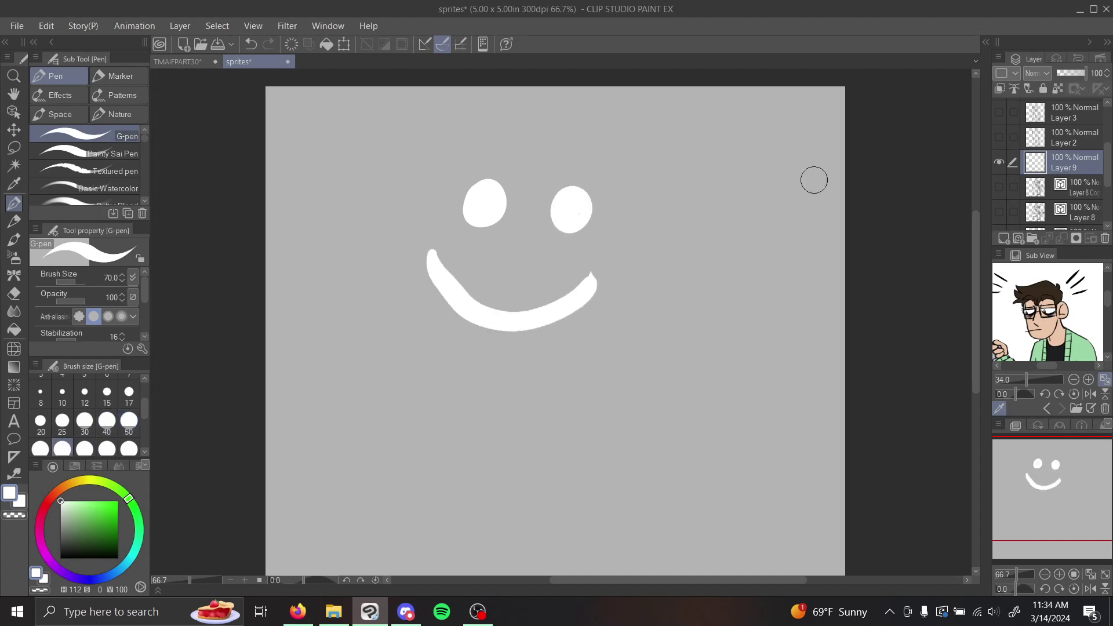
# Add a border effect to the smiley on Layer 9, with an edge thickness of 5.0 and a bright green edge color.
pyautogui.click(1056, 58)
pyautogui.click(1036, 86)
pyautogui.click(1086, 119)
pyautogui.moveTo(81, 503); pyautogui.dragTo(118, 501)
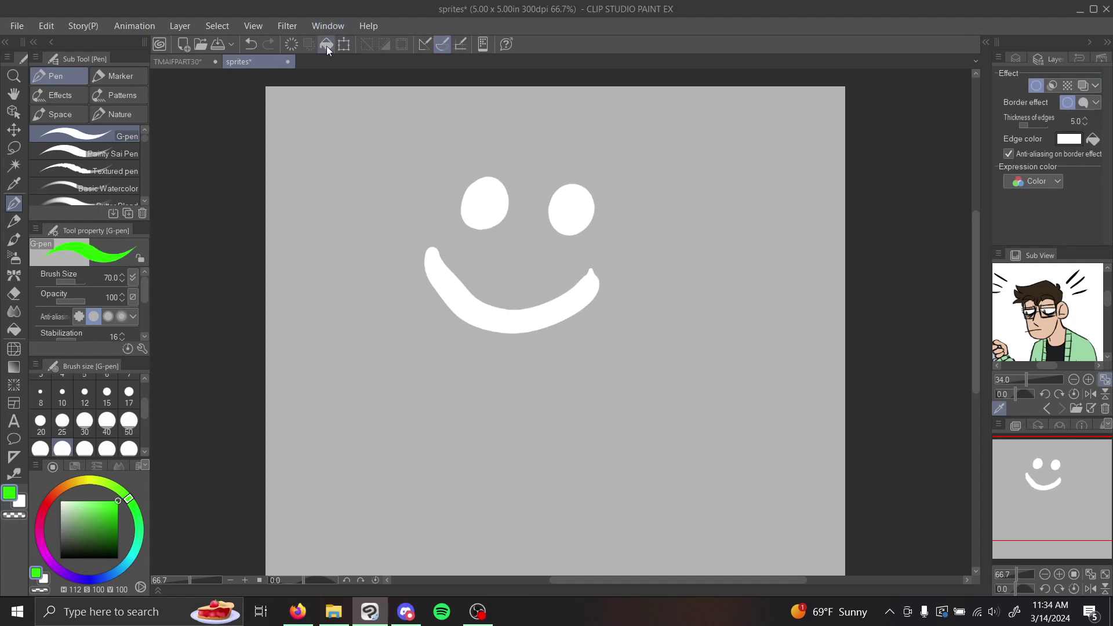
pyautogui.click(1093, 140)
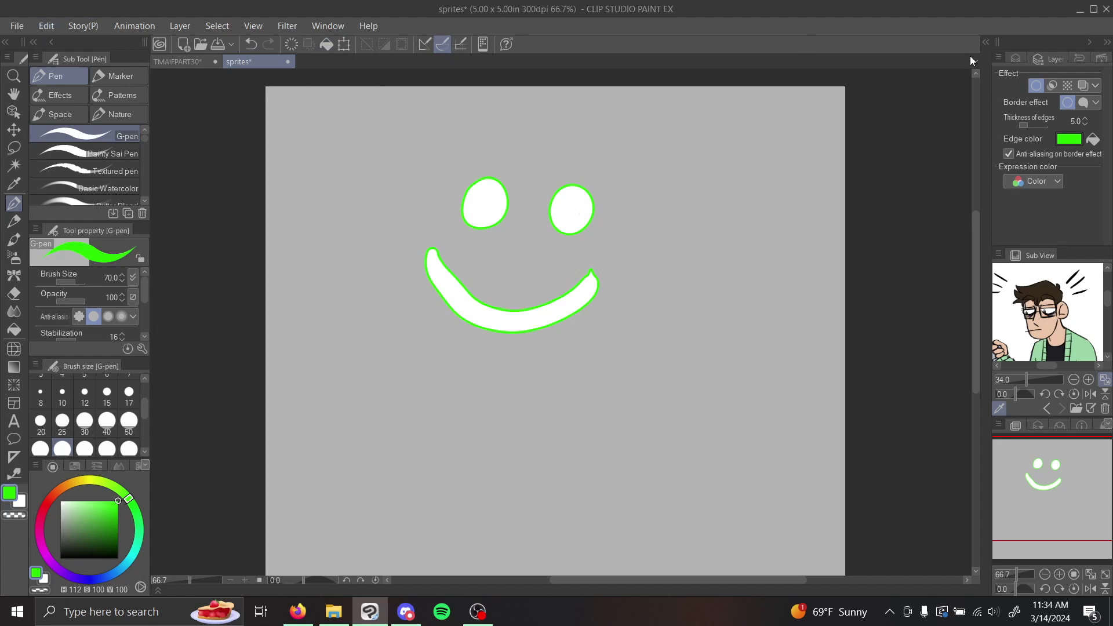
# Flatten the smiley's border into Layer 9, convert its white interior to transparency, and inspect the remaining outlines up close.
pyautogui.click(1015, 59)
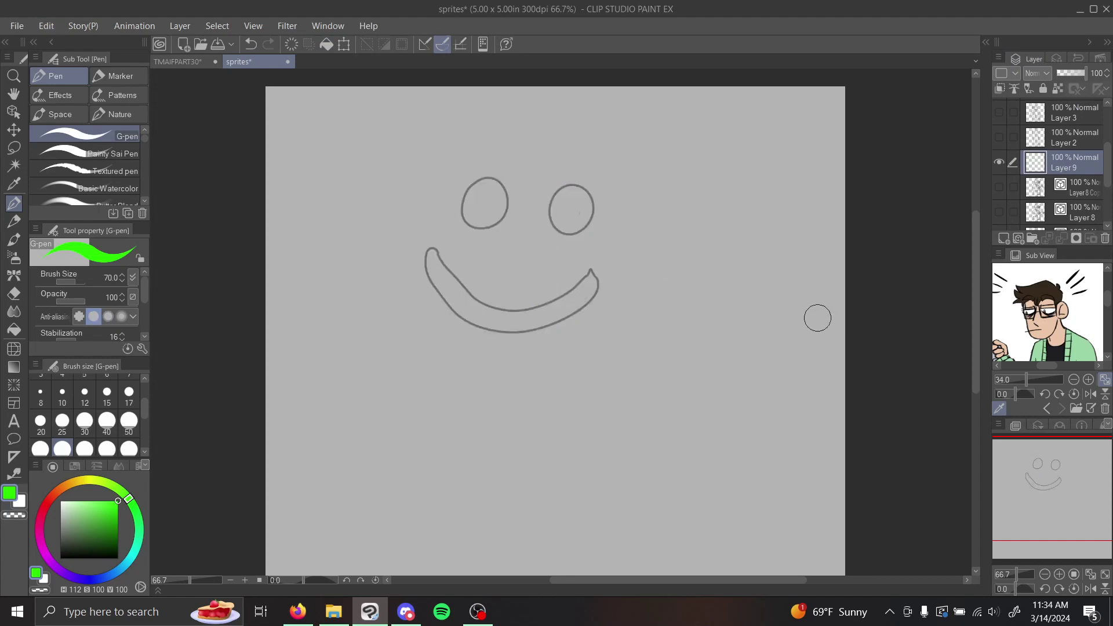
pyautogui.scroll(3, 1029, 565)
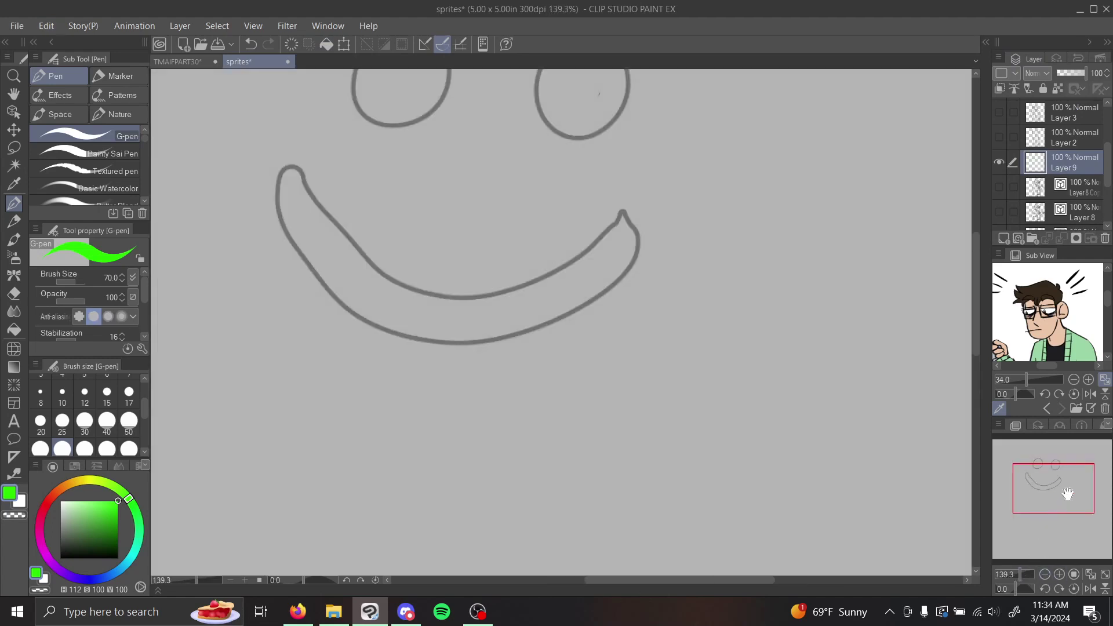
pyautogui.moveTo(1067, 494); pyautogui.dragTo(1064, 483)
pyautogui.scroll(-3, 1040, 574)
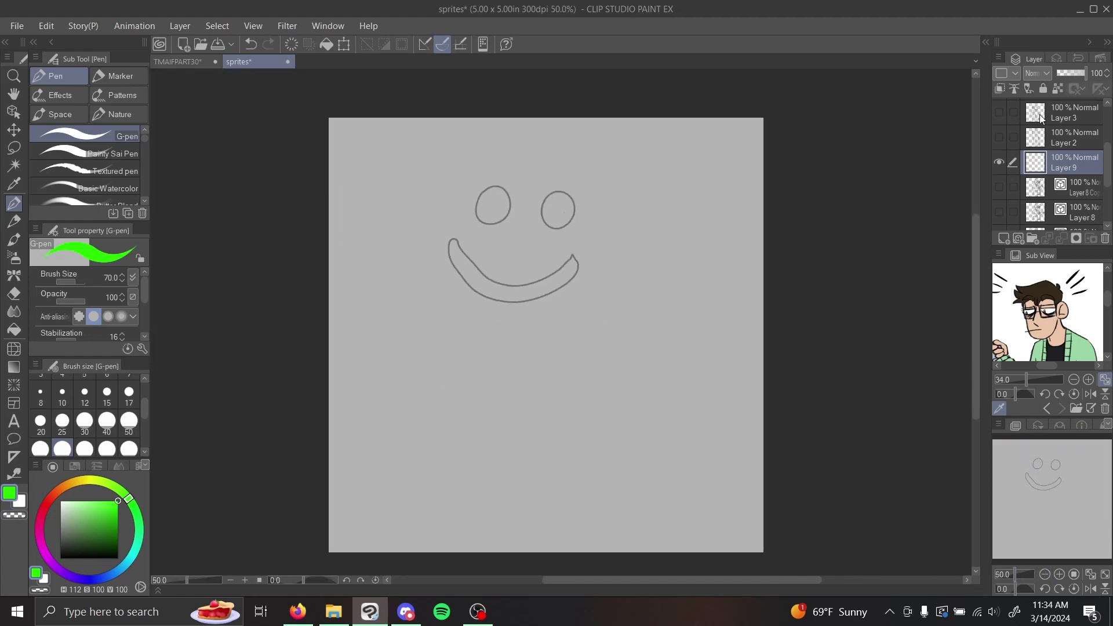
# Lock Layer 9's transparent pixels and fill the smiley's outlines with black.
pyautogui.click(60, 558)
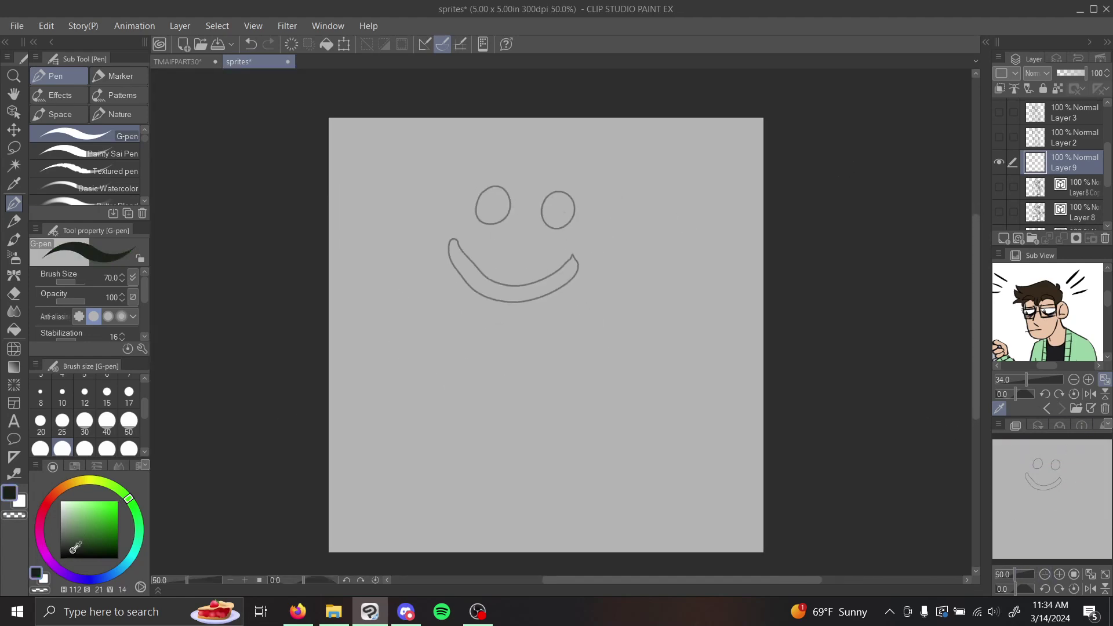
pyautogui.click(328, 45)
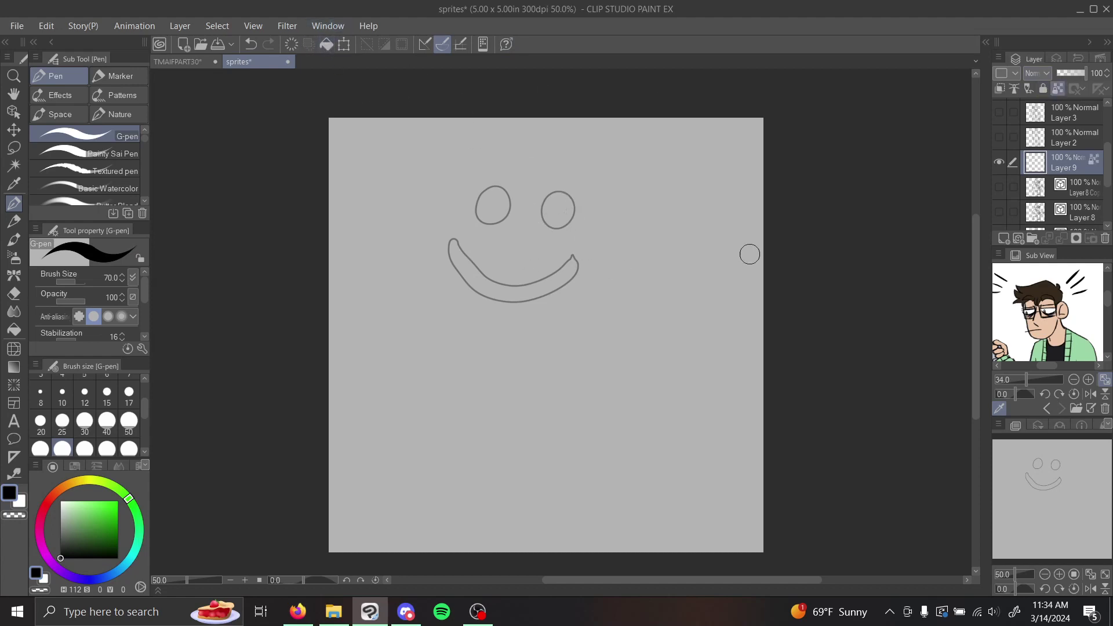
# Add a raster layer below Layer 9 and scribble bright green across the smiley's left eye with the G-pen.
pyautogui.click(1059, 574)
pyautogui.click(1059, 574)
pyautogui.click(1060, 573)
pyautogui.moveTo(1056, 467); pyautogui.dragTo(1060, 476)
pyautogui.click(1043, 189)
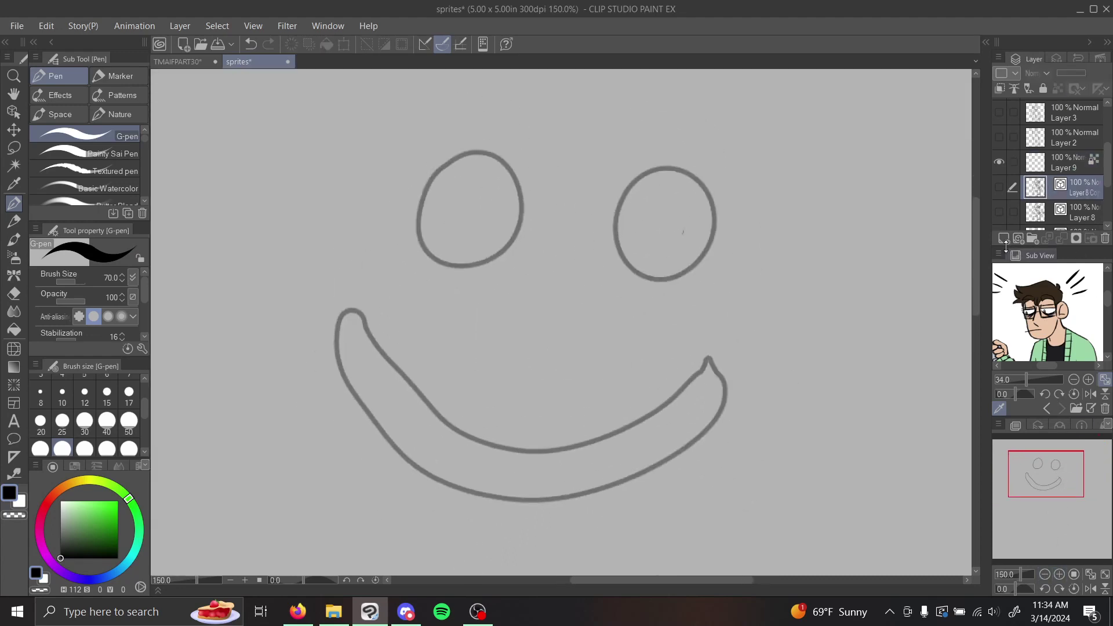
pyautogui.click(119, 500)
pyautogui.moveTo(541, 235)
pyautogui.mouseDown()
pyautogui.moveTo(524, 274)
pyautogui.moveTo(498, 284)
pyautogui.moveTo(453, 340)
pyautogui.moveTo(426, 287)
pyautogui.moveTo(437, 284)
pyautogui.moveTo(451, 219)
pyautogui.moveTo(491, 141)
pyautogui.mouseUp()
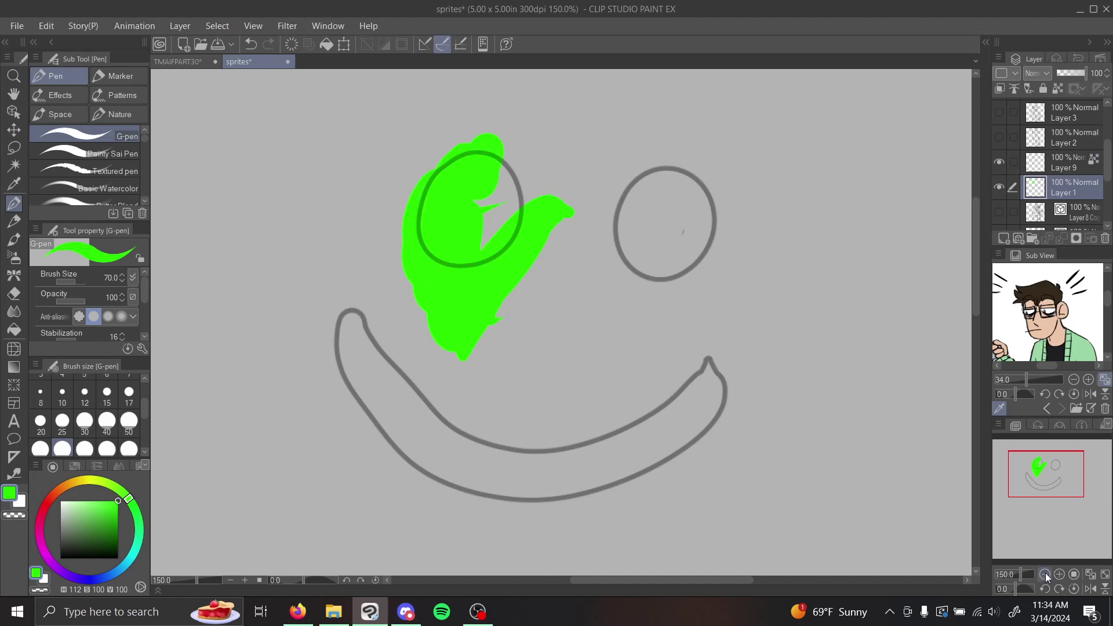
pyautogui.click(1045, 573)
# Delete the green scribble layer and the smiley's Layer 9.
pyautogui.click(1106, 238)
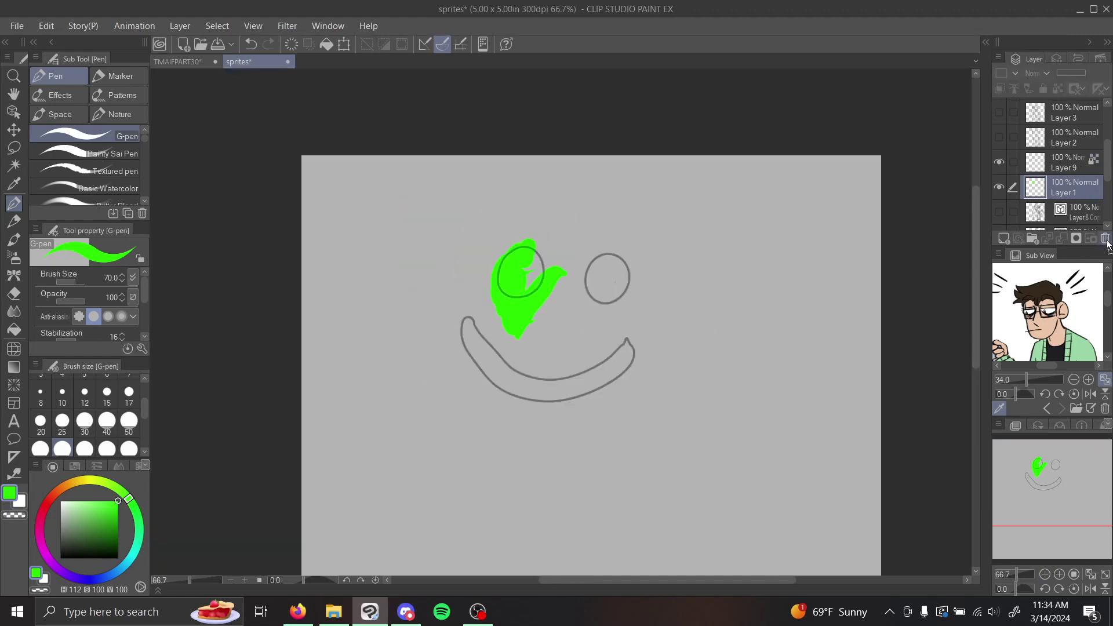
pyautogui.click(1064, 163)
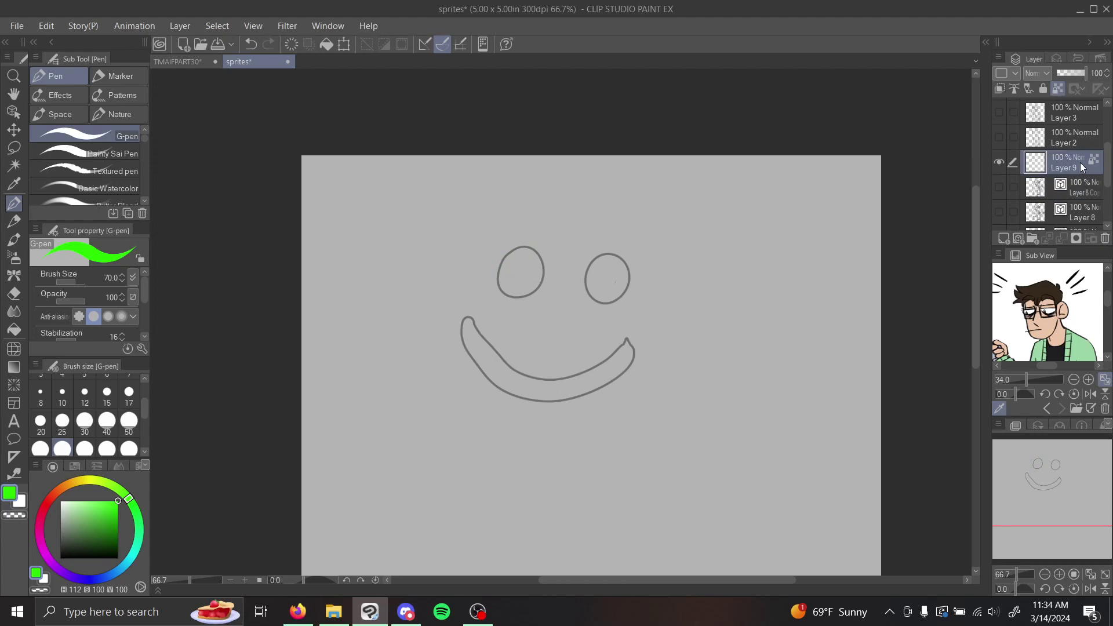
pyautogui.click(1106, 238)
pyautogui.moveTo(1040, 521)
pyautogui.mouseDown()
pyautogui.moveTo(1060, 538)
pyautogui.moveTo(1054, 506)
pyautogui.mouseUp()
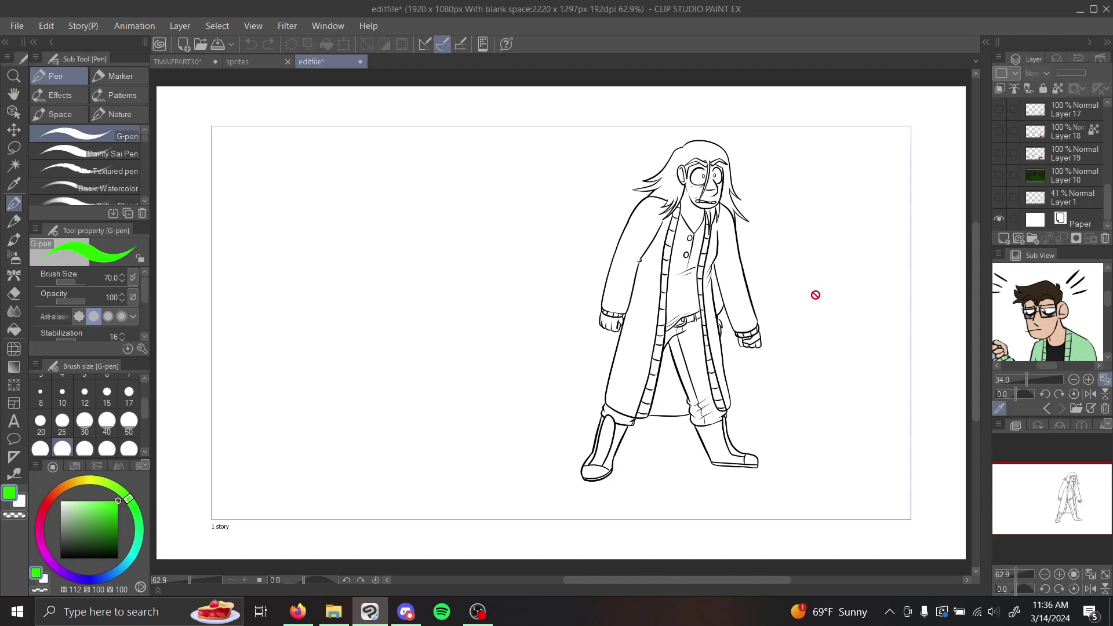
# Open the timeline of the editfile animation, go to frame 1, and play the line-art animation.
pyautogui.click(158, 590)
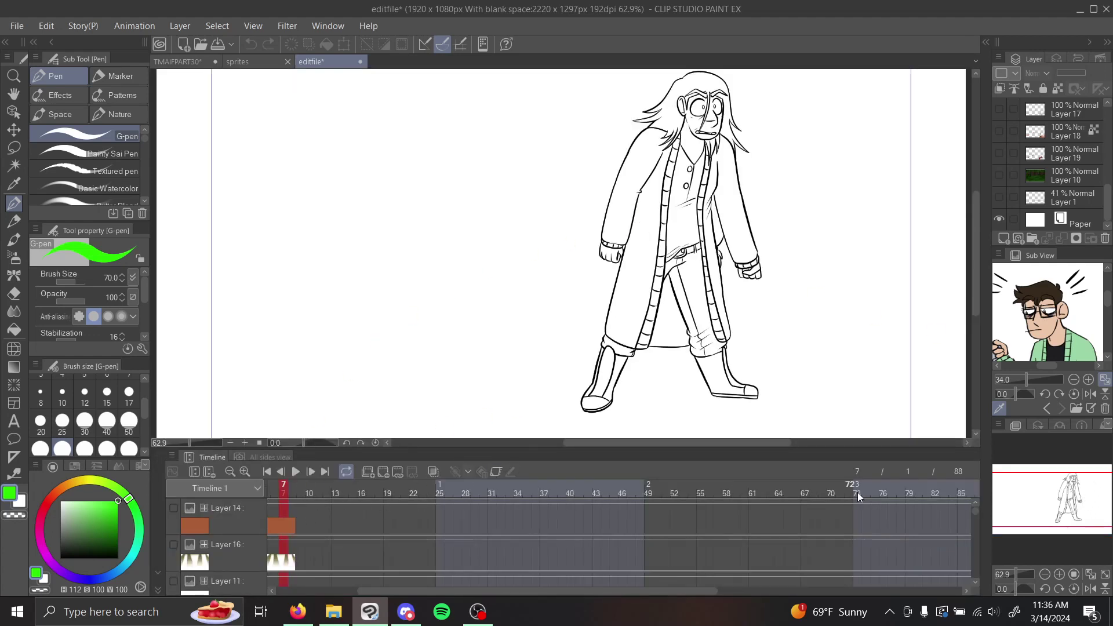
pyautogui.moveTo(976, 514); pyautogui.dragTo(973, 531)
pyautogui.moveTo(643, 590); pyautogui.dragTo(582, 597)
pyautogui.click(370, 557)
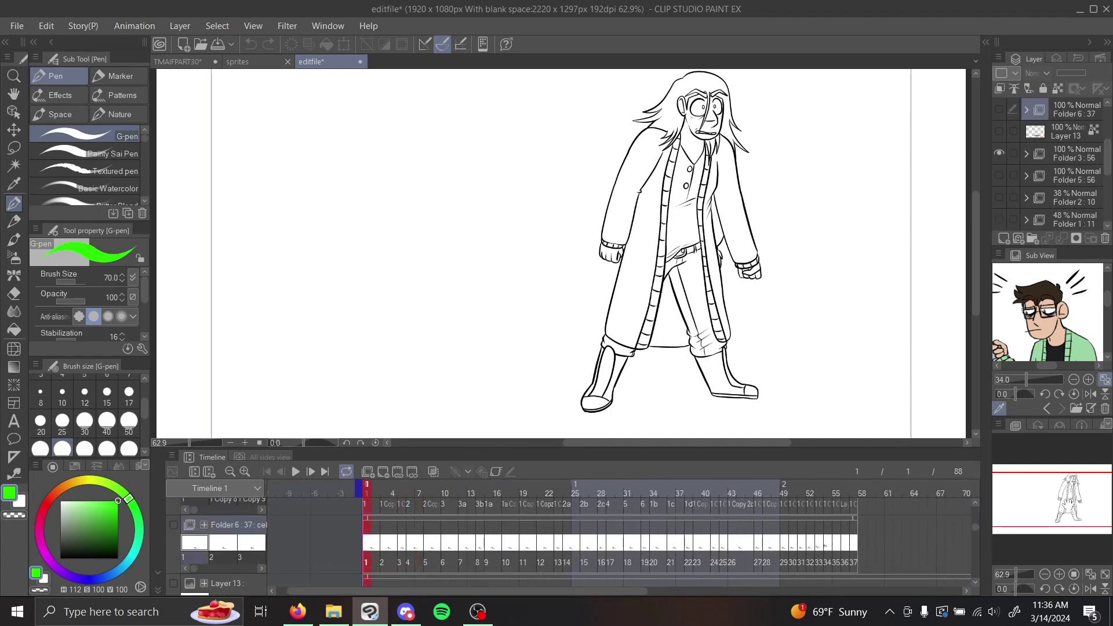
pyautogui.moveTo(1068, 504); pyautogui.dragTo(1077, 509)
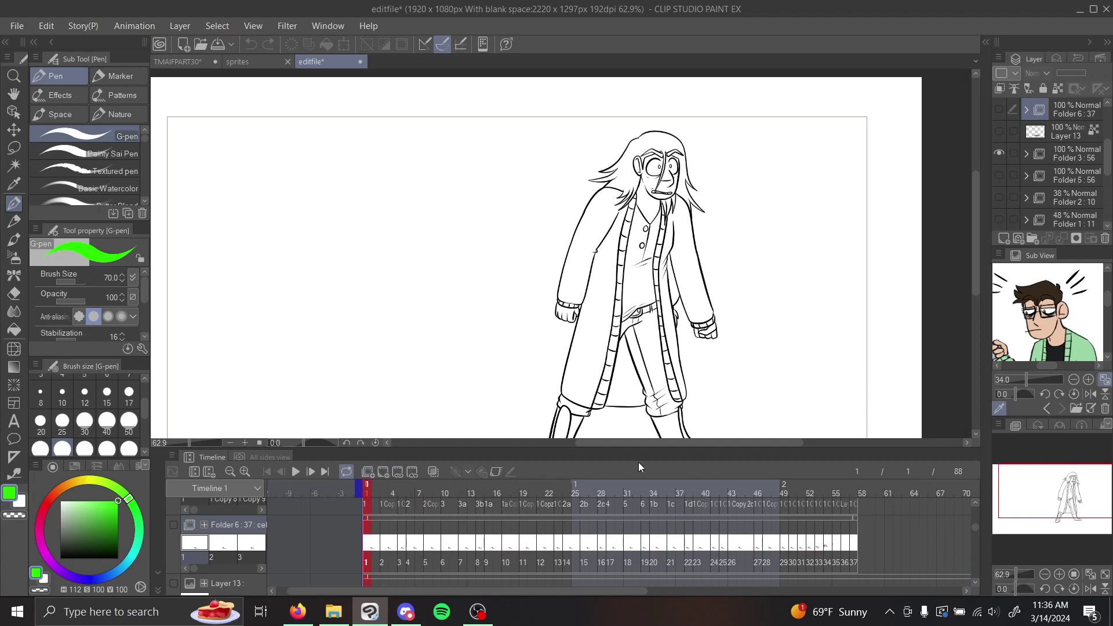
pyautogui.click(1044, 574)
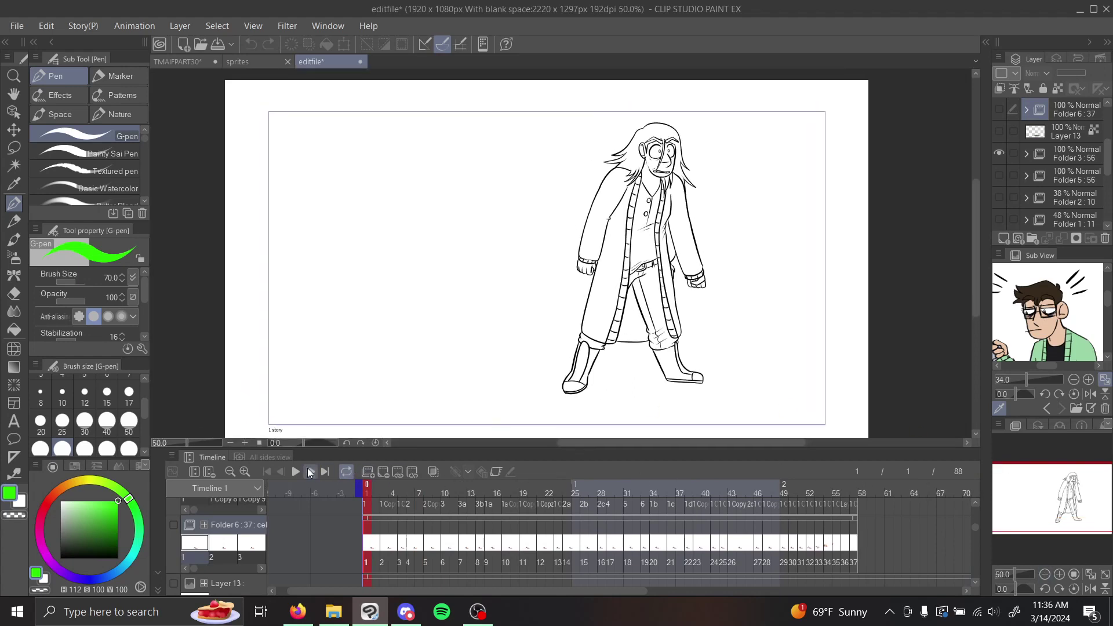
pyautogui.click(296, 471)
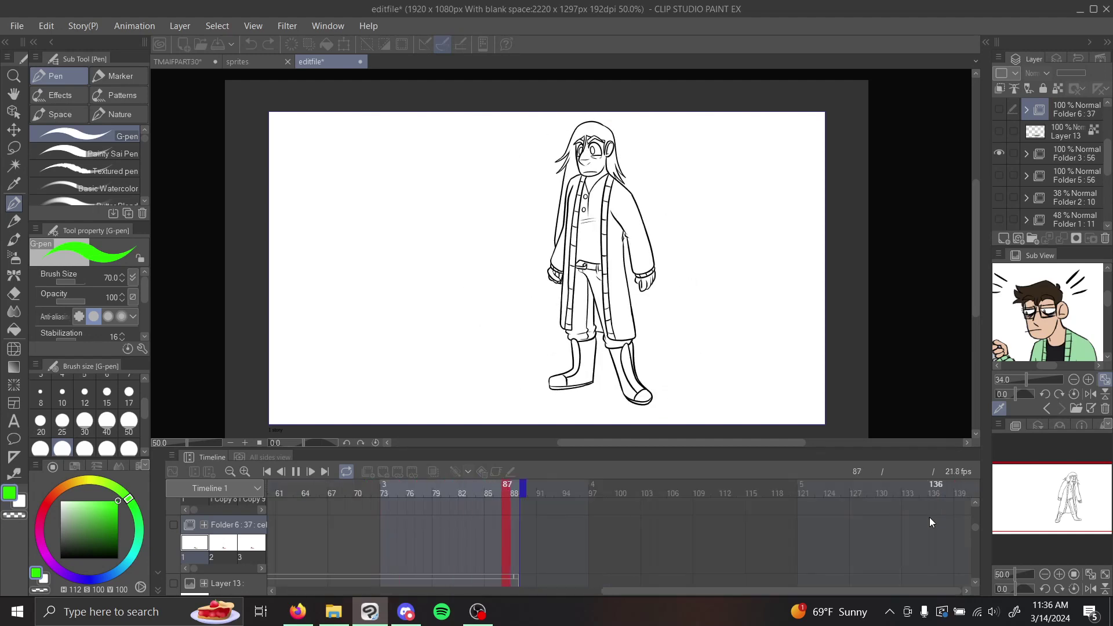
pyautogui.press('space')
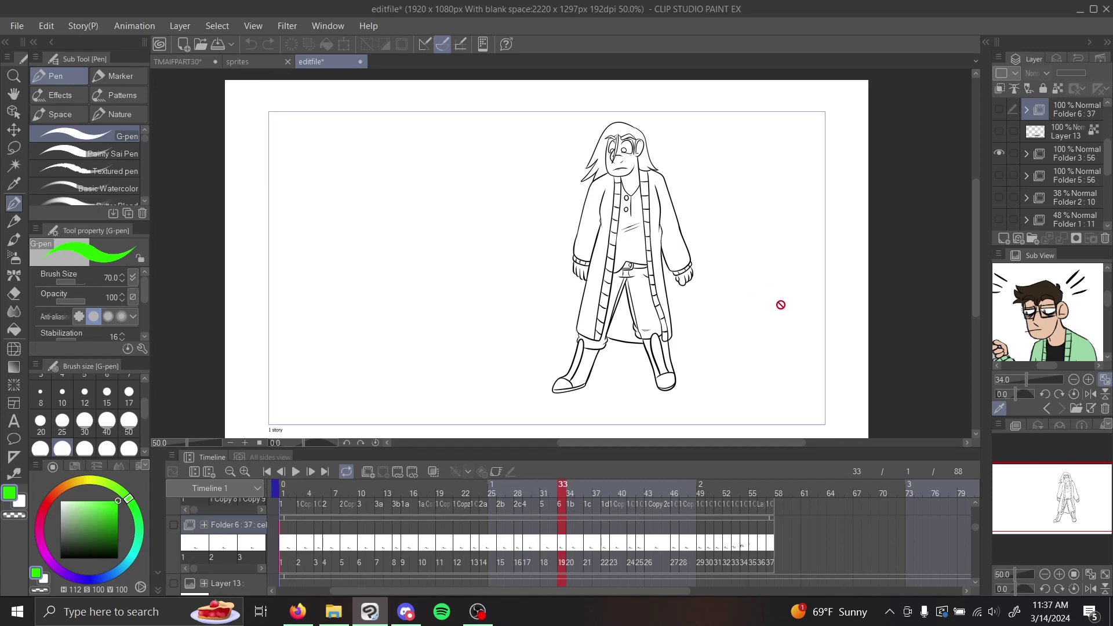
# Examine the character's poses in single frames of the animation, such as 39, 28, 23 and 22.
pyautogui.click(579, 548)
pyautogui.click(618, 551)
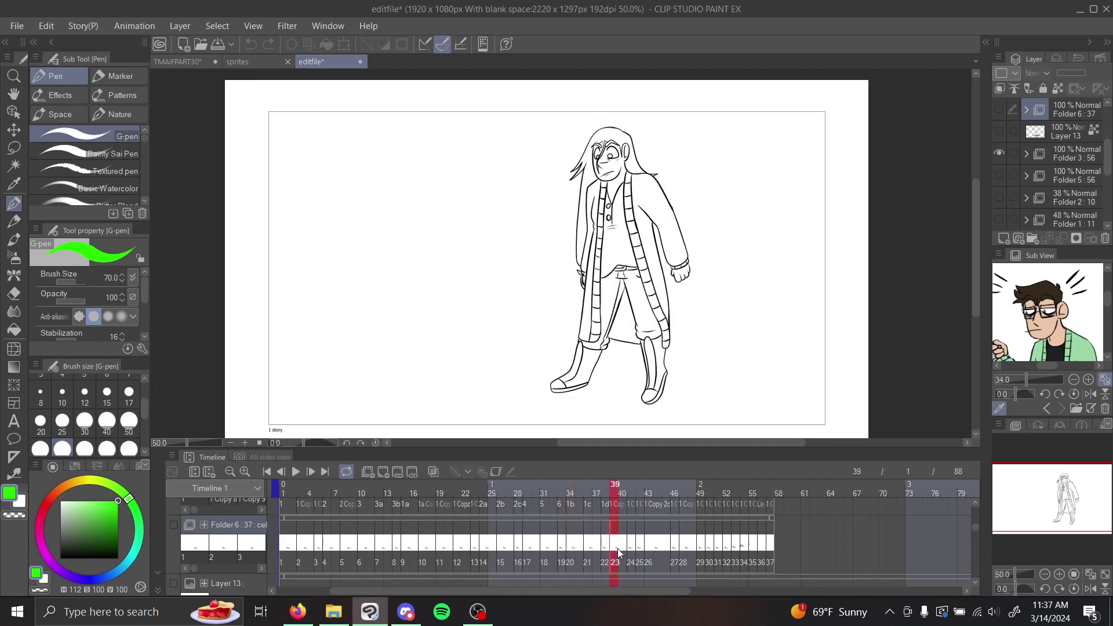
pyautogui.moveTo(1069, 515); pyautogui.dragTo(1073, 498)
pyautogui.click(1059, 574)
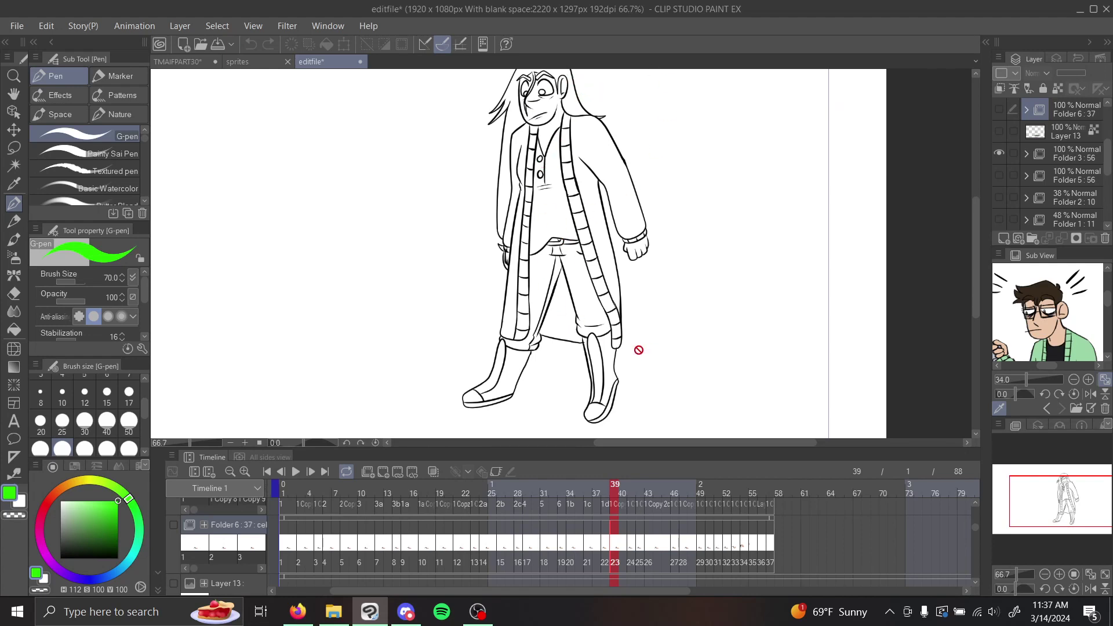
pyautogui.moveTo(1084, 503); pyautogui.dragTo(1085, 499)
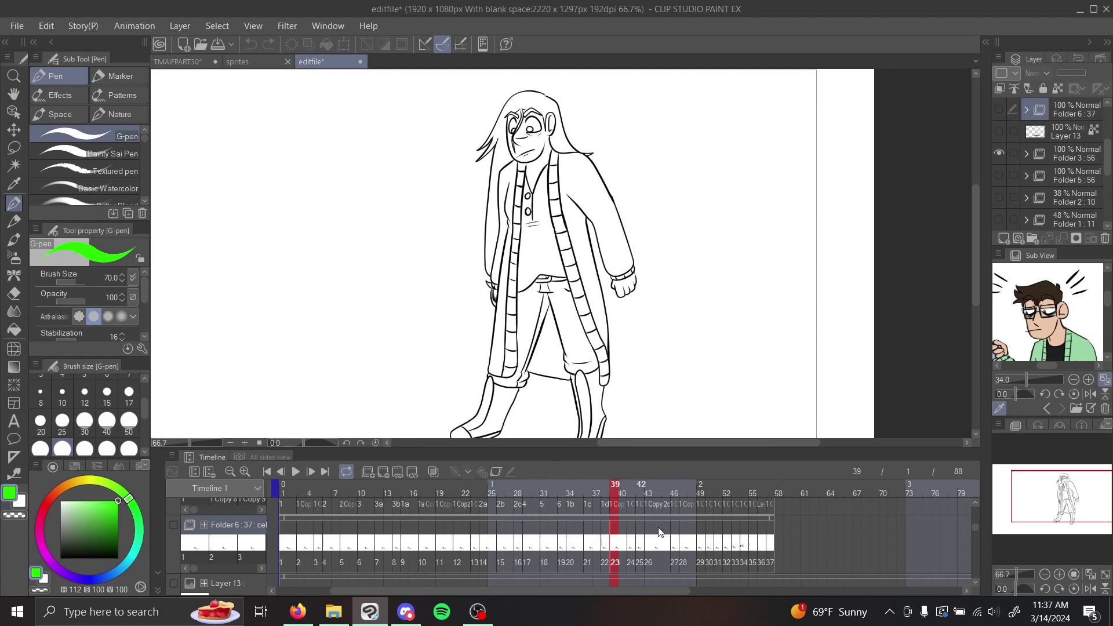
pyautogui.click(657, 510)
pyautogui.click(433, 510)
pyautogui.click(315, 529)
pyautogui.click(412, 542)
pyautogui.click(484, 548)
pyautogui.click(517, 552)
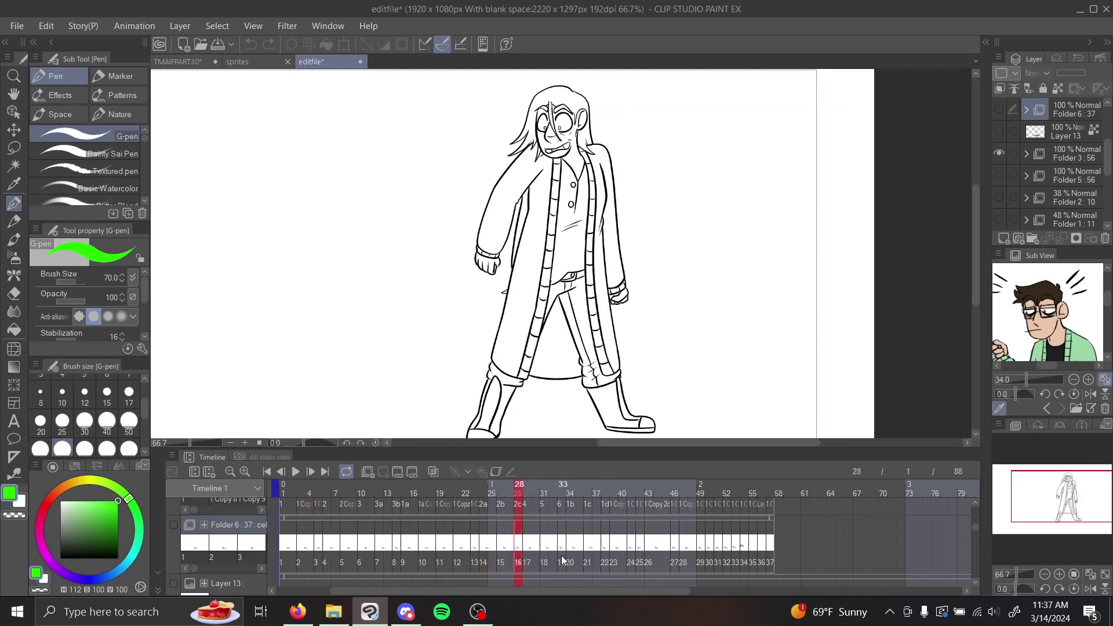
pyautogui.click(480, 547)
pyautogui.click(501, 551)
pyautogui.click(516, 545)
pyautogui.click(475, 546)
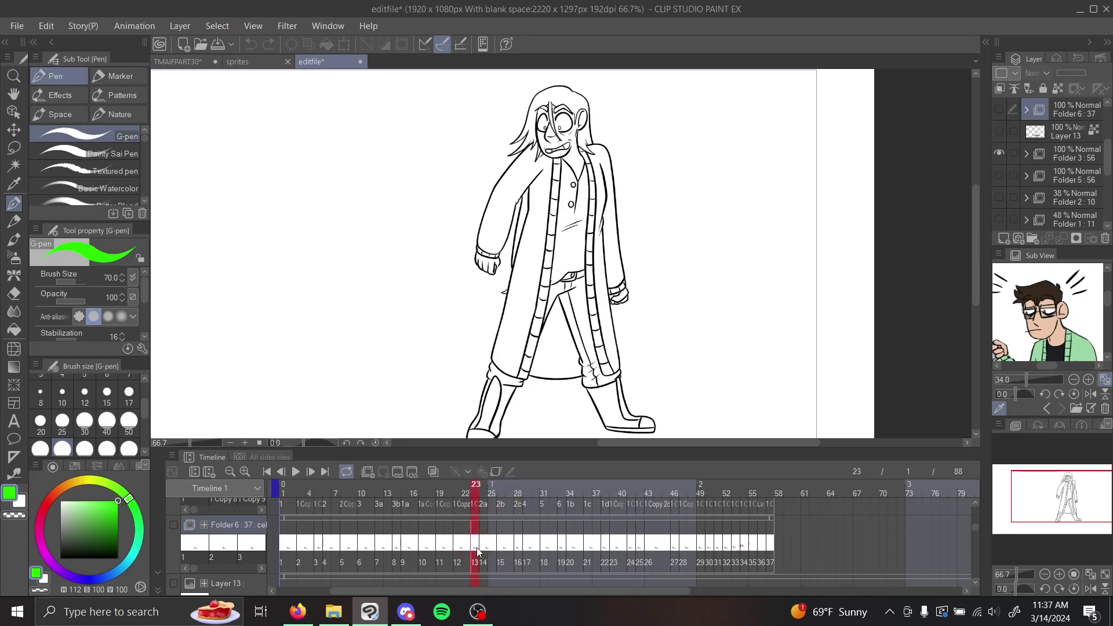
pyautogui.click(464, 545)
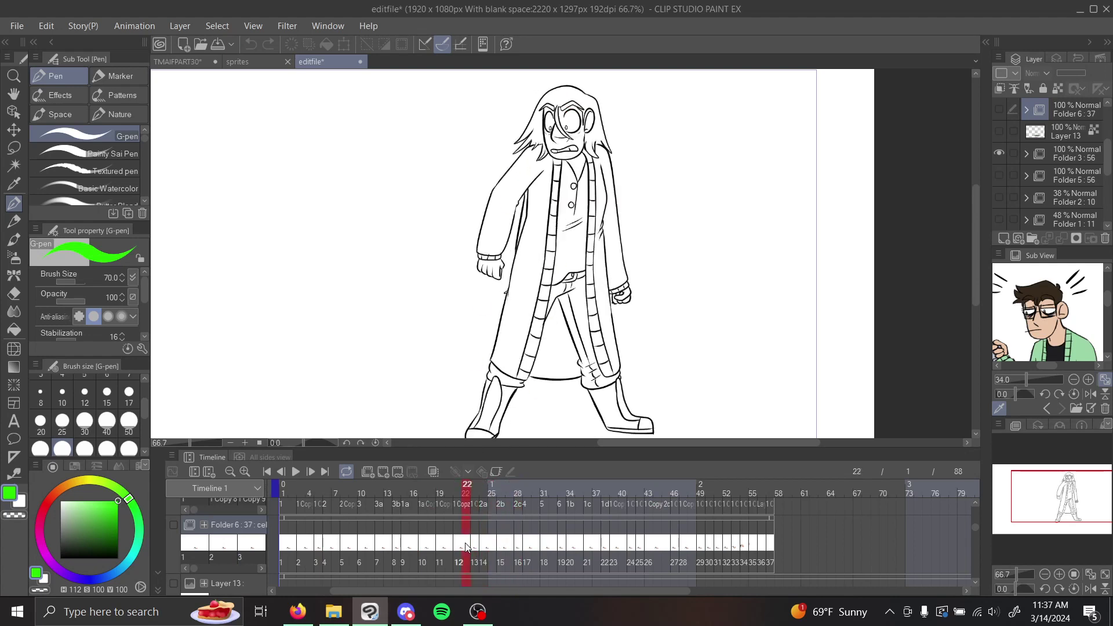
# Step forward through the frames up to frame 51 to follow the character's turn and lunge.
pyautogui.click(483, 548)
pyautogui.click(505, 545)
pyautogui.click(510, 543)
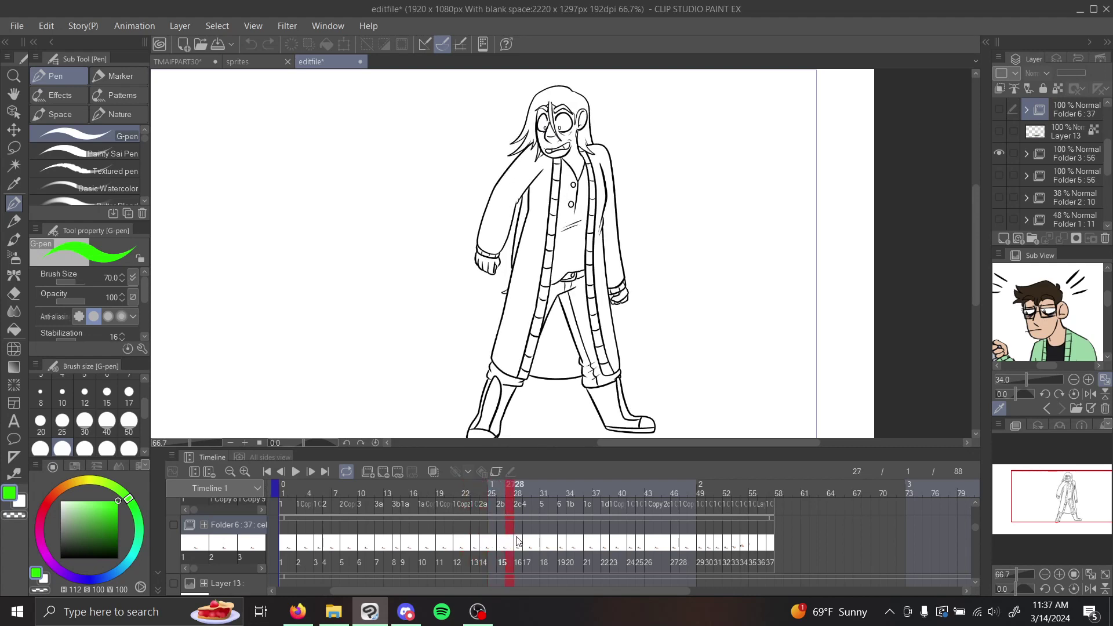
pyautogui.click(526, 544)
pyautogui.click(545, 544)
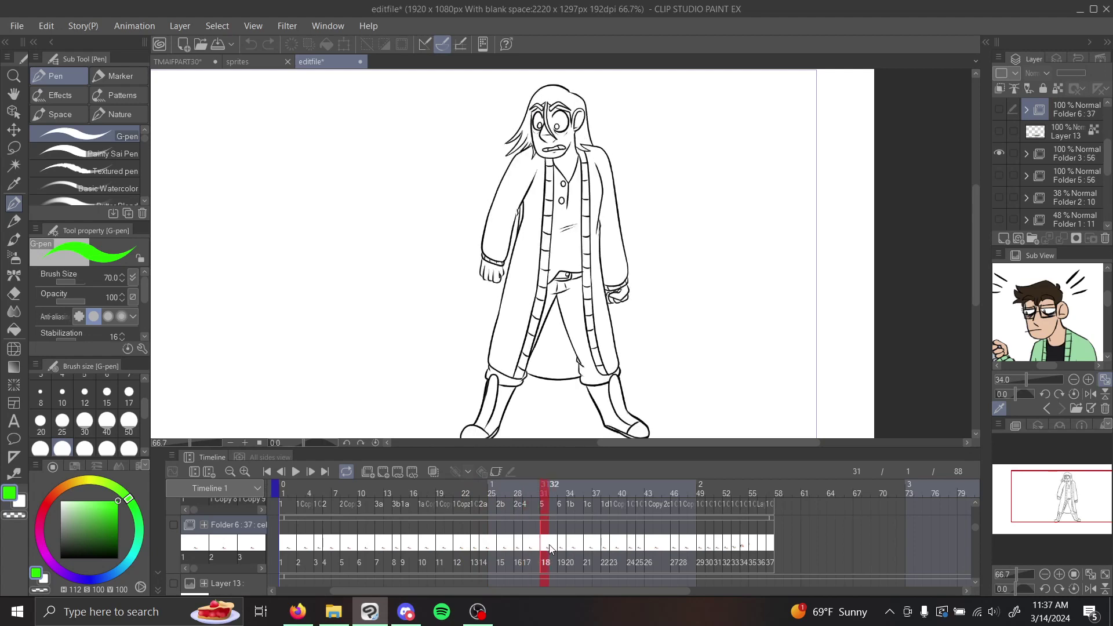
pyautogui.click(580, 546)
pyautogui.click(606, 546)
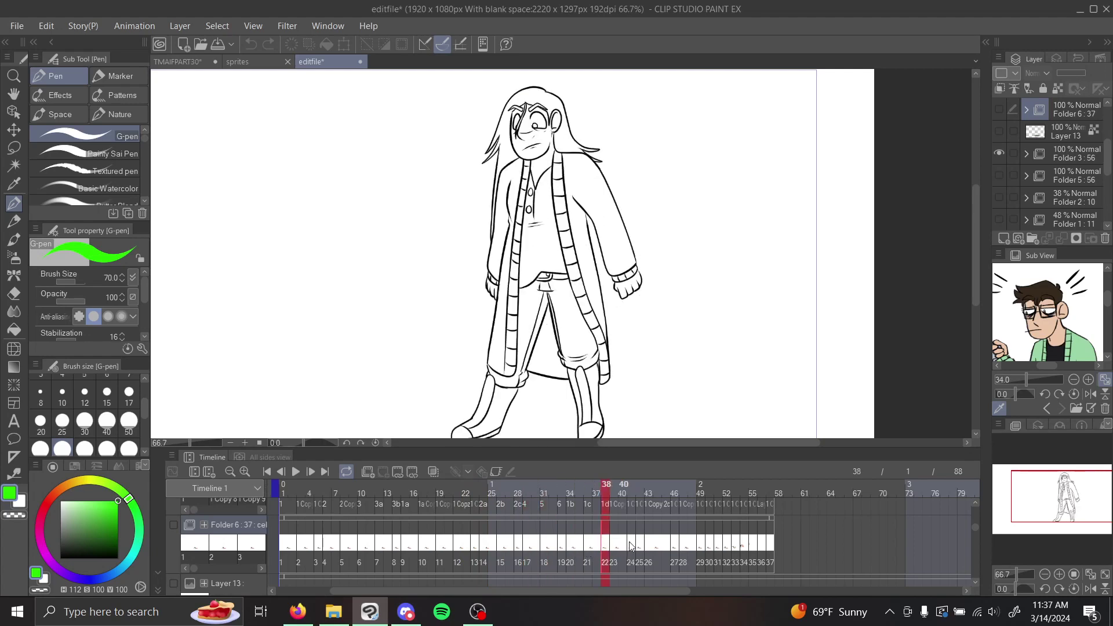
pyautogui.click(634, 548)
pyautogui.click(644, 551)
pyautogui.click(673, 548)
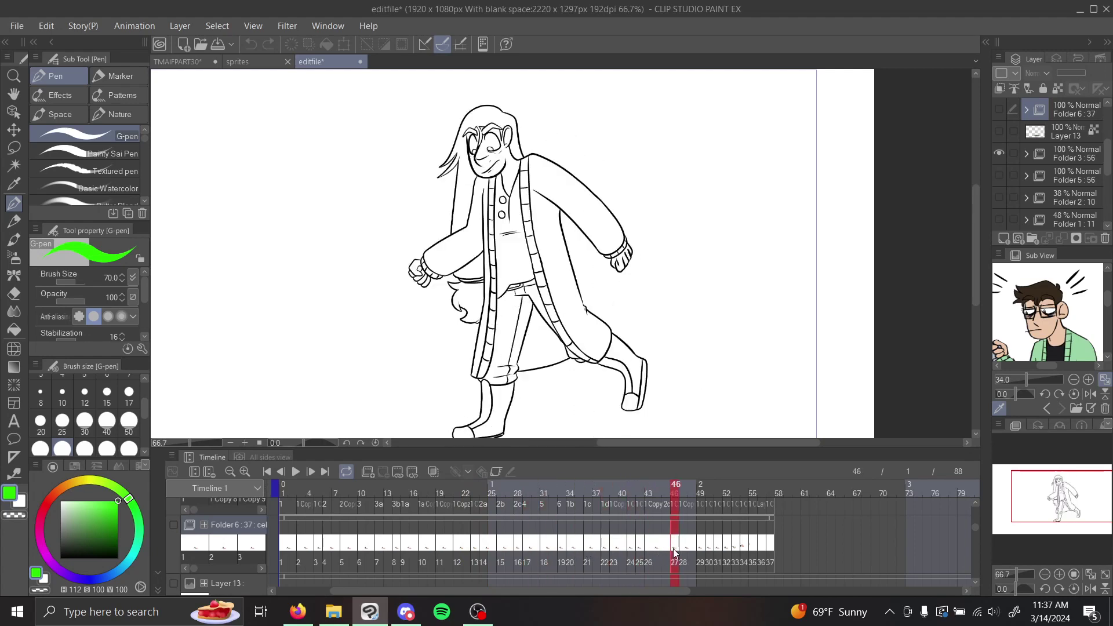
pyautogui.click(696, 550)
pyautogui.click(708, 548)
pyautogui.click(719, 547)
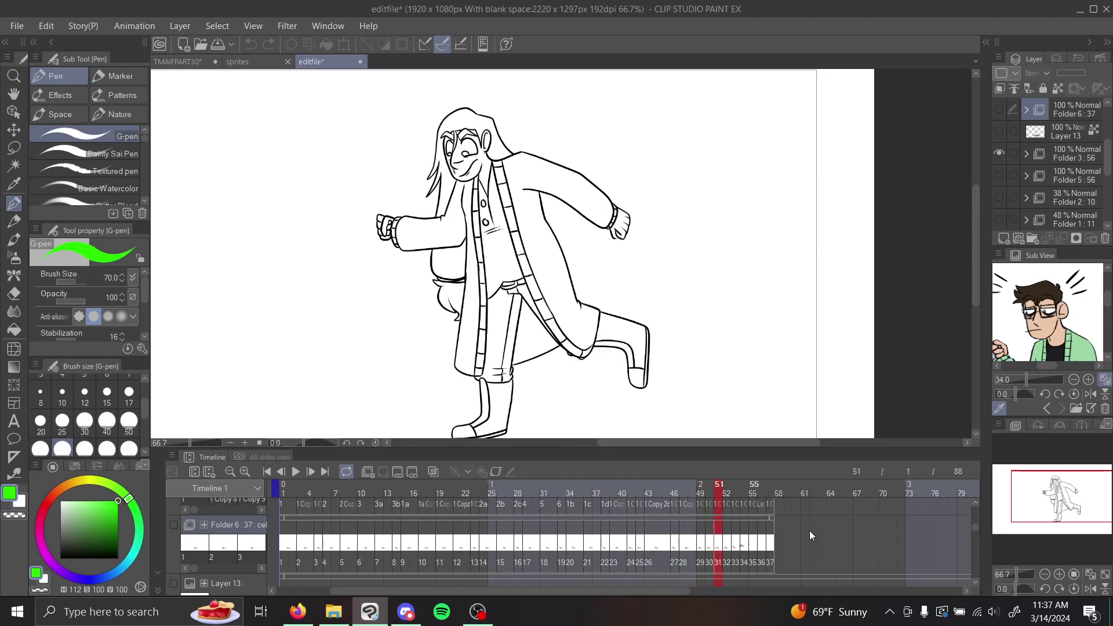
# Select Folder 3's track and compare its cels back and forth between frames 58 and 63 to examine the hair's motion.
pyautogui.moveTo(975, 525); pyautogui.dragTo(976, 536)
pyautogui.moveTo(597, 593); pyautogui.dragTo(623, 595)
pyautogui.click(646, 539)
pyautogui.click(695, 540)
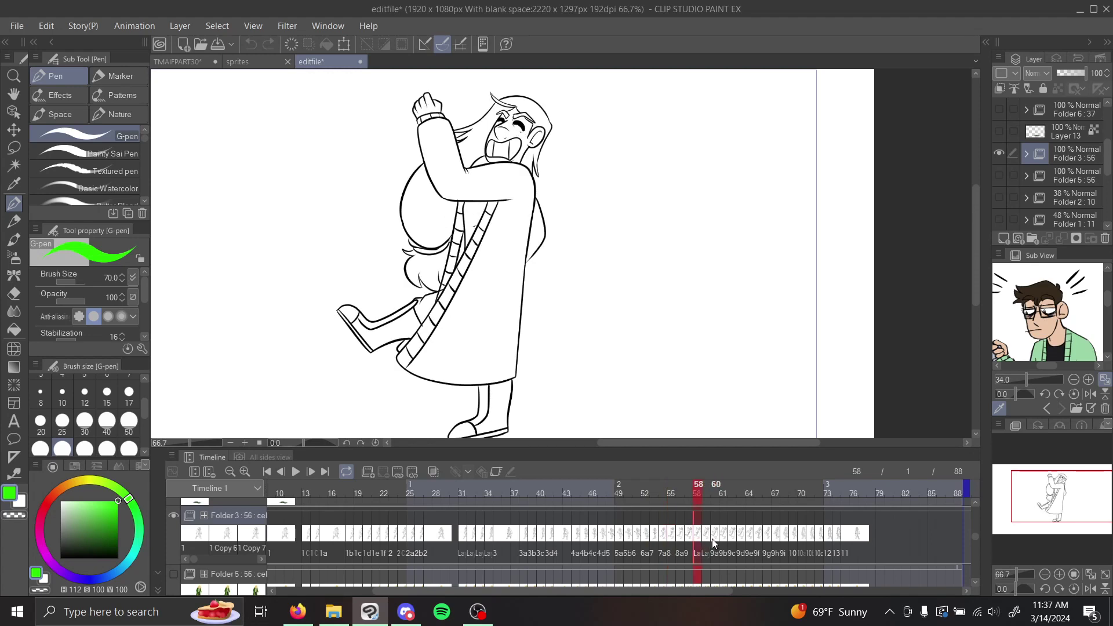
pyautogui.click(714, 539)
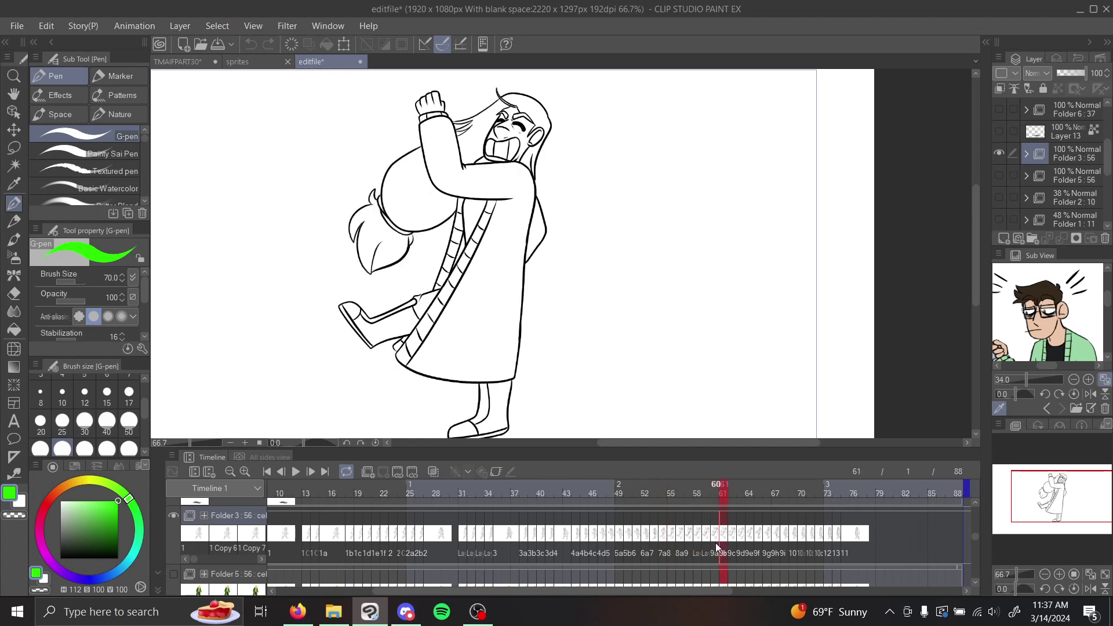
pyautogui.click(714, 540)
pyautogui.click(723, 540)
pyautogui.click(730, 541)
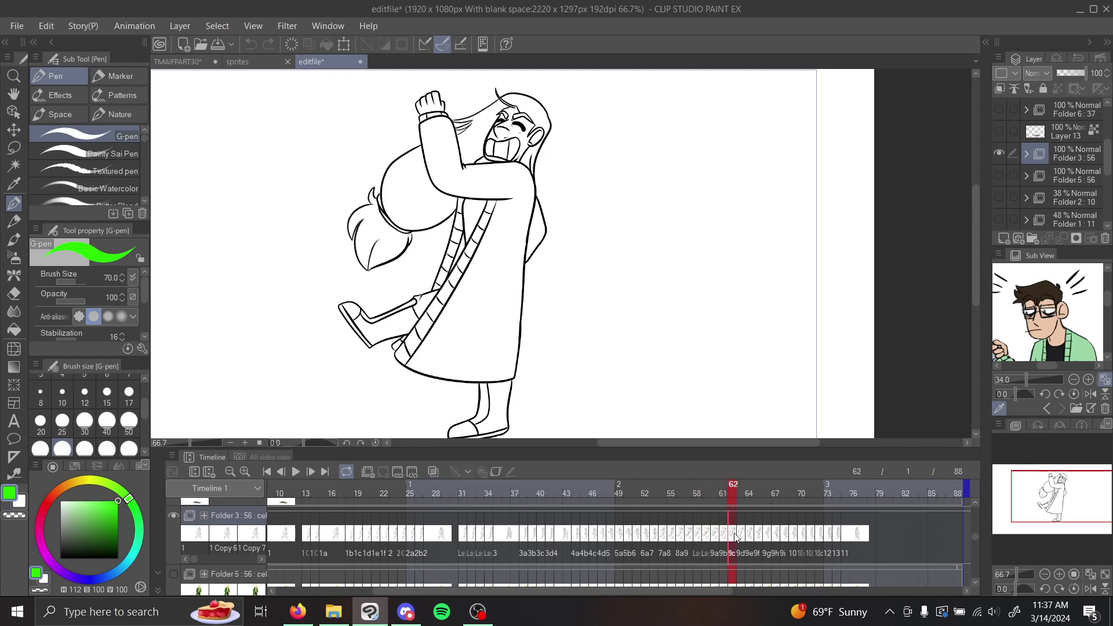
pyautogui.click(739, 539)
pyautogui.click(712, 540)
pyautogui.click(704, 542)
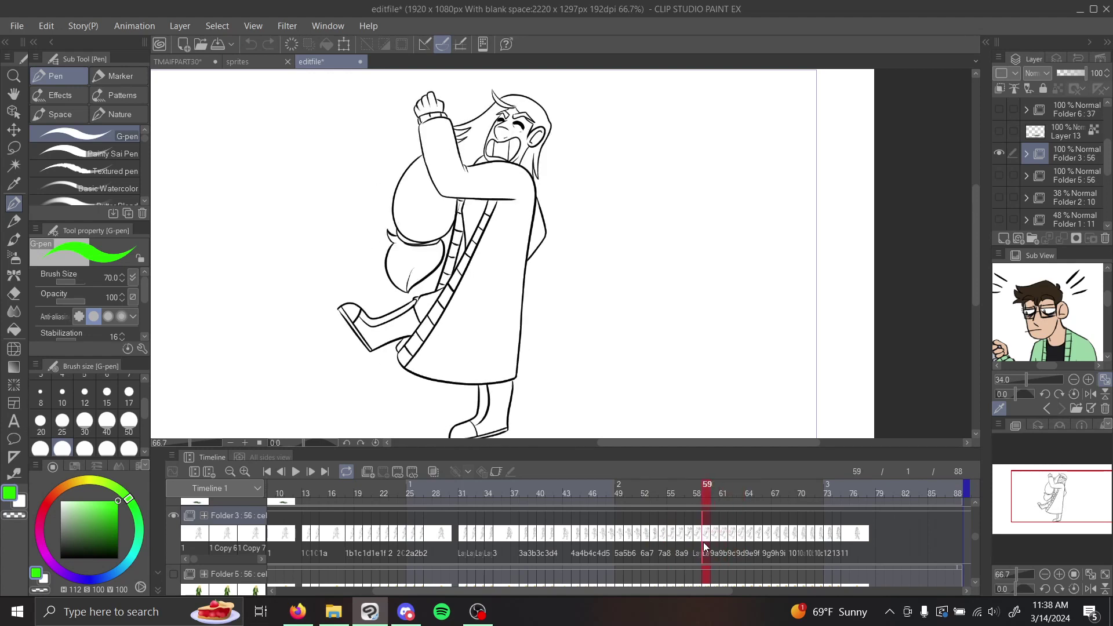
pyautogui.click(713, 540)
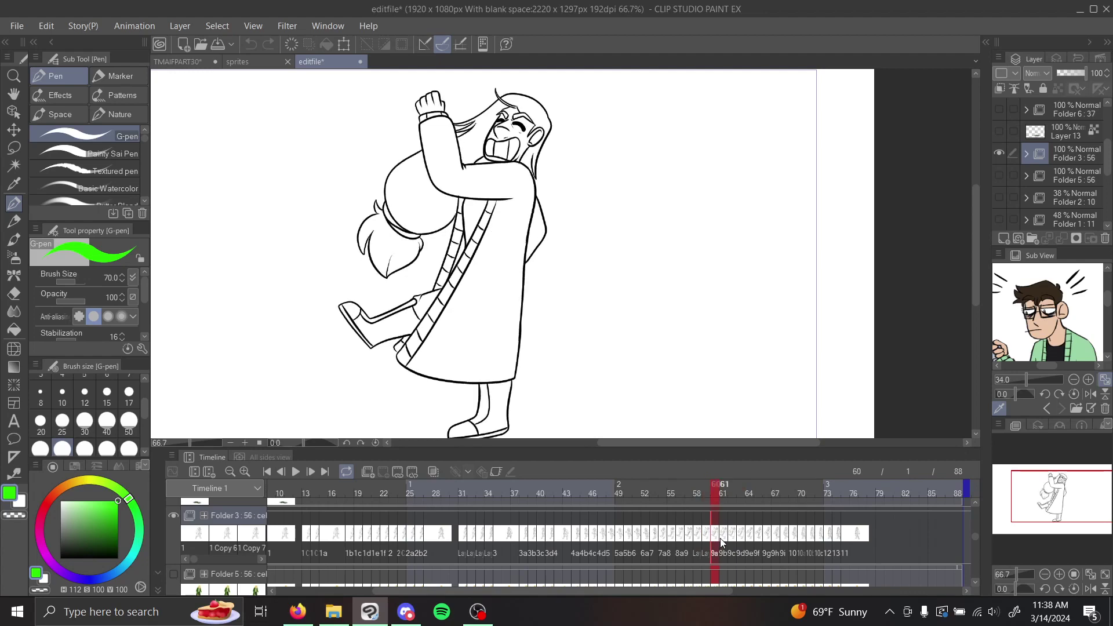
pyautogui.click(722, 539)
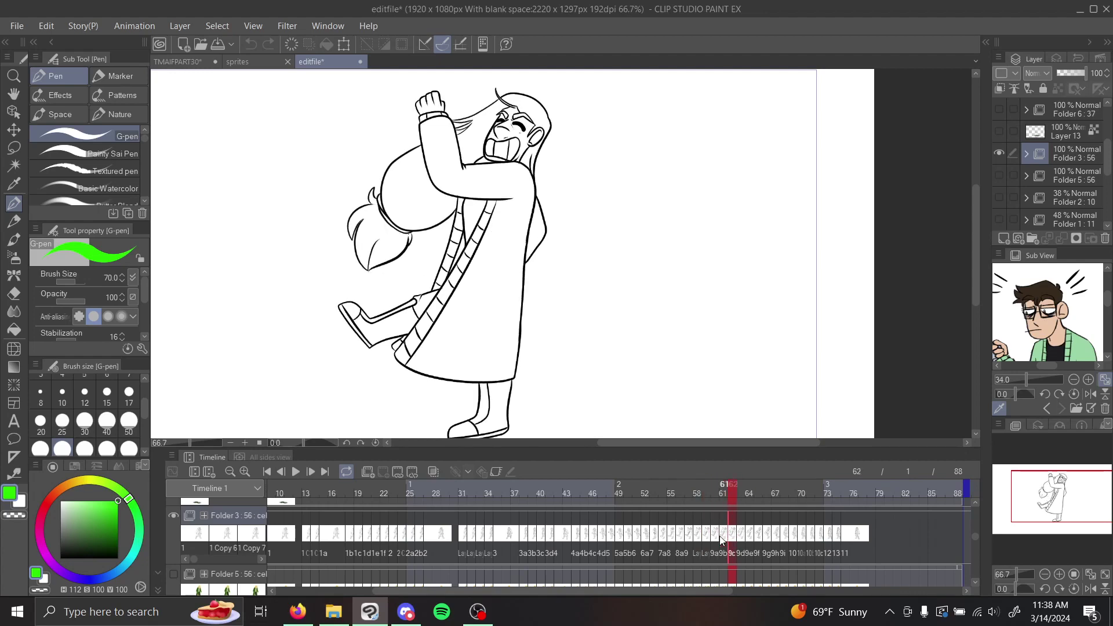
# Step through Folder 3's cels from about frame 50 to frame 68 to follow the character's whole swing.
pyautogui.click(628, 540)
pyautogui.click(669, 540)
pyautogui.click(706, 540)
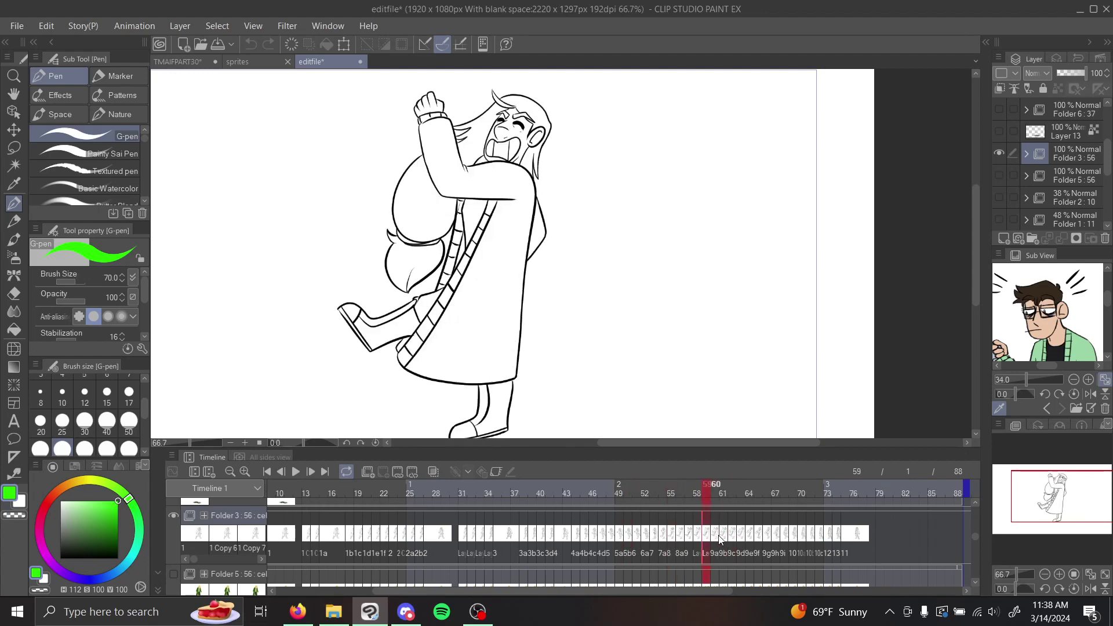
pyautogui.click(715, 540)
pyautogui.click(757, 542)
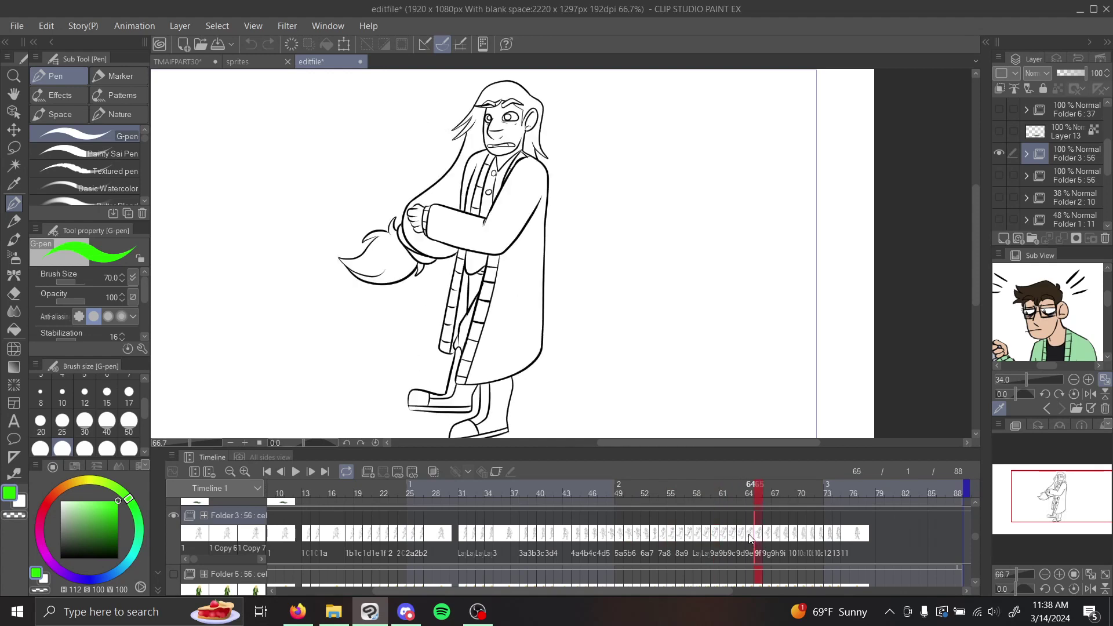
pyautogui.click(786, 539)
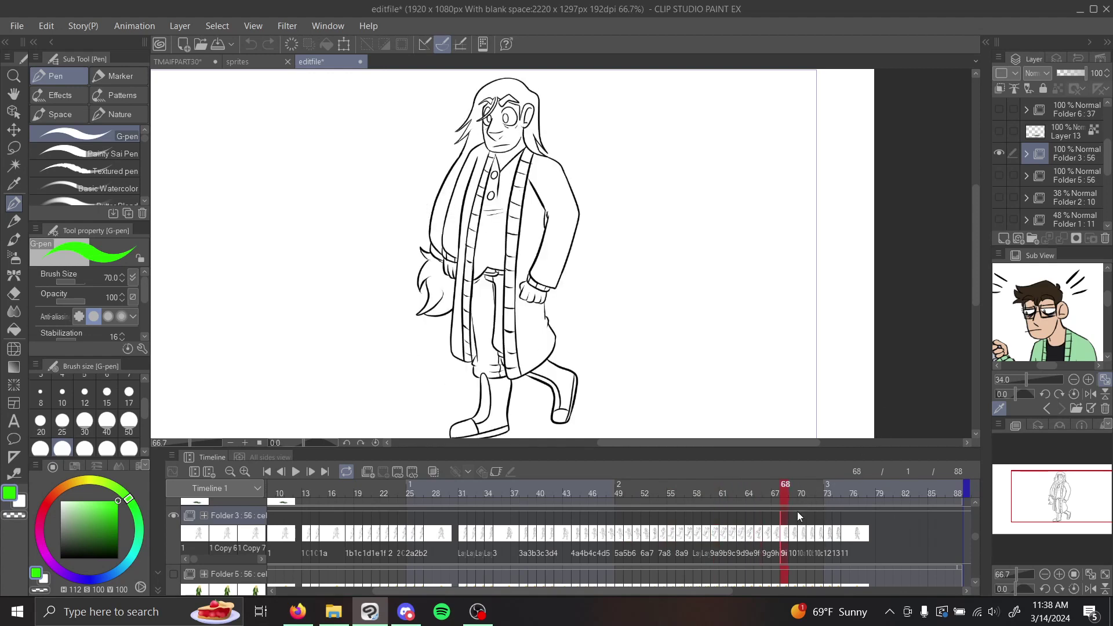
# Expand Folder 3 and look through its vector layers.
pyautogui.click(1027, 154)
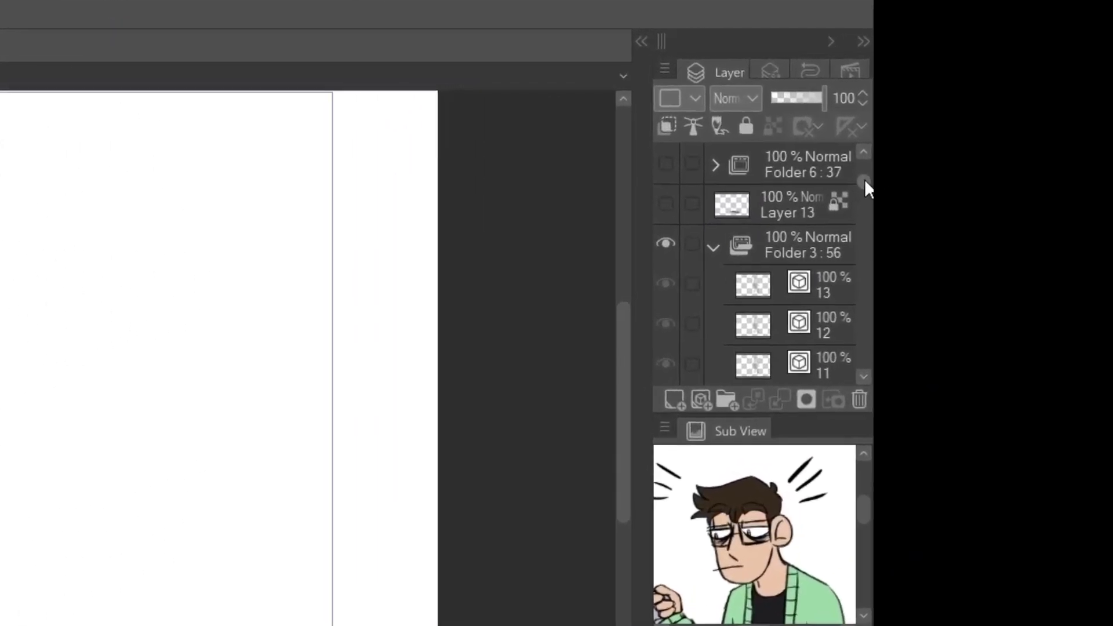
pyautogui.moveTo(864, 181); pyautogui.dragTo(866, 270)
pyautogui.moveTo(725, 328); pyautogui.dragTo(713, 220)
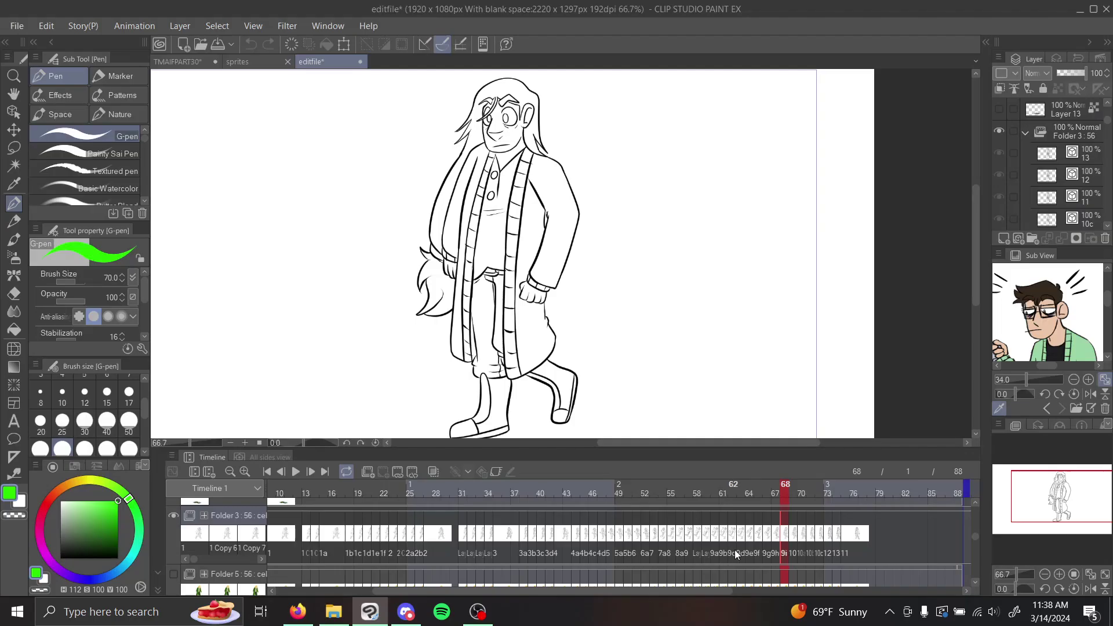
# Step back through Folder 3's cels from frame 61 to frame 56 to compare their vector drawings.
pyautogui.moveTo(735, 550); pyautogui.dragTo(756, 541)
pyautogui.click(719, 541)
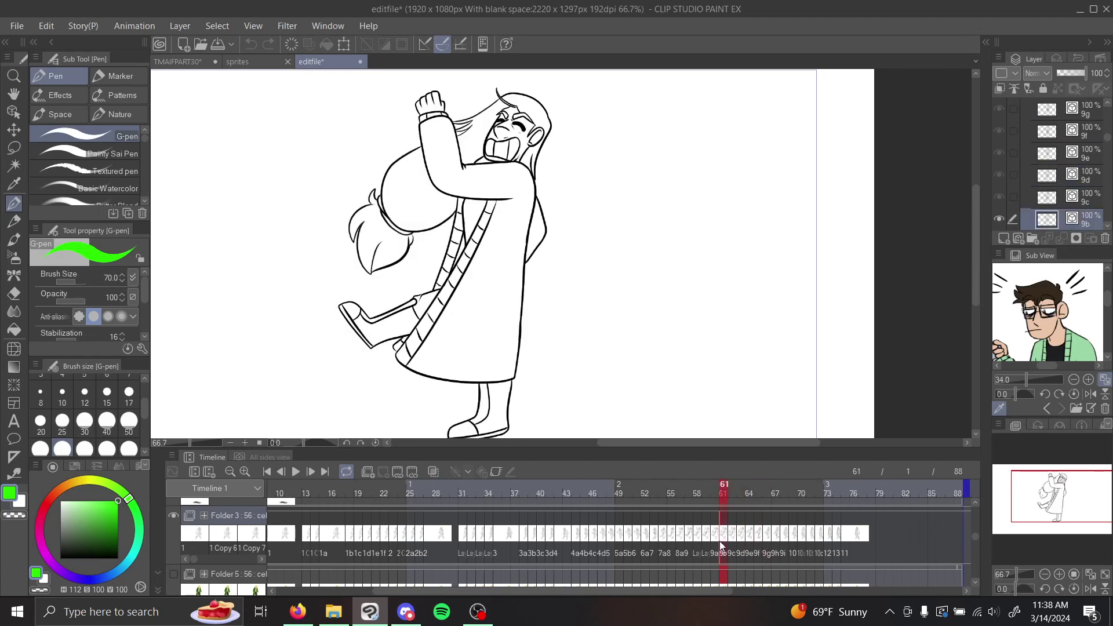
pyautogui.click(705, 541)
pyautogui.click(686, 542)
pyautogui.click(680, 547)
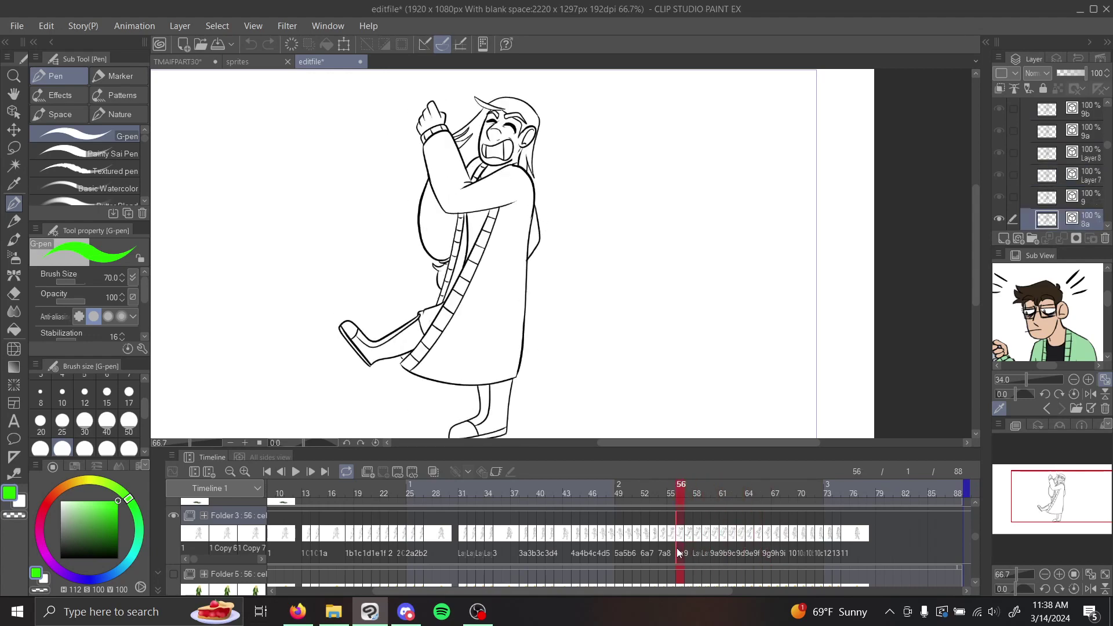
# Check Folder 3's cels at several frames between 60 and 68 and return to the standing pose near frame 28.
pyautogui.click(714, 548)
pyautogui.click(741, 548)
pyautogui.click(767, 551)
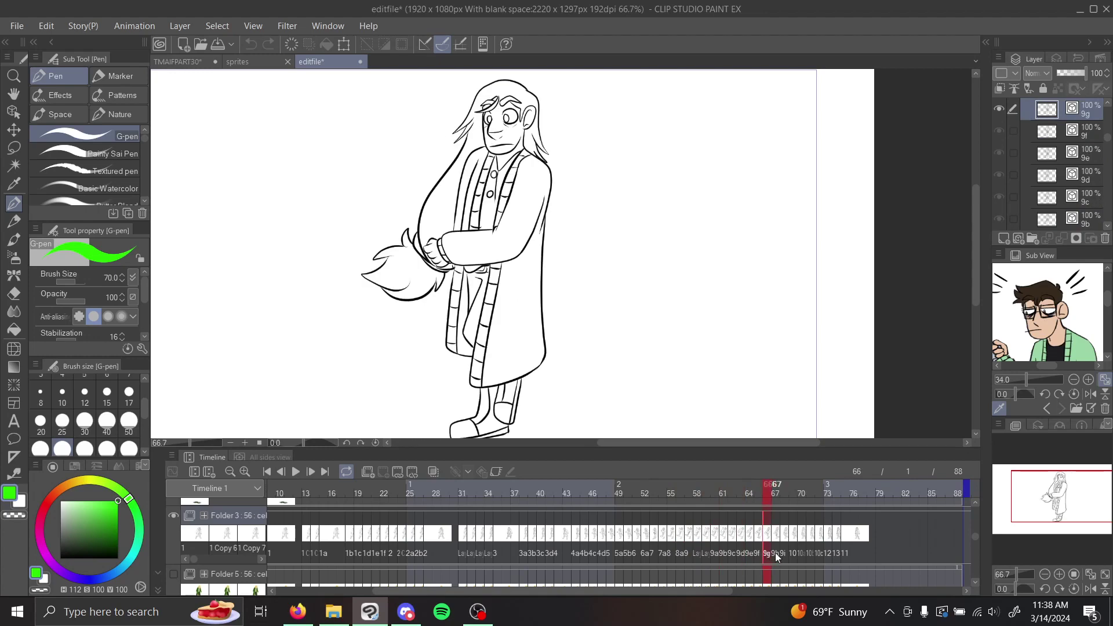
pyautogui.click(786, 549)
pyautogui.click(390, 554)
pyautogui.click(440, 543)
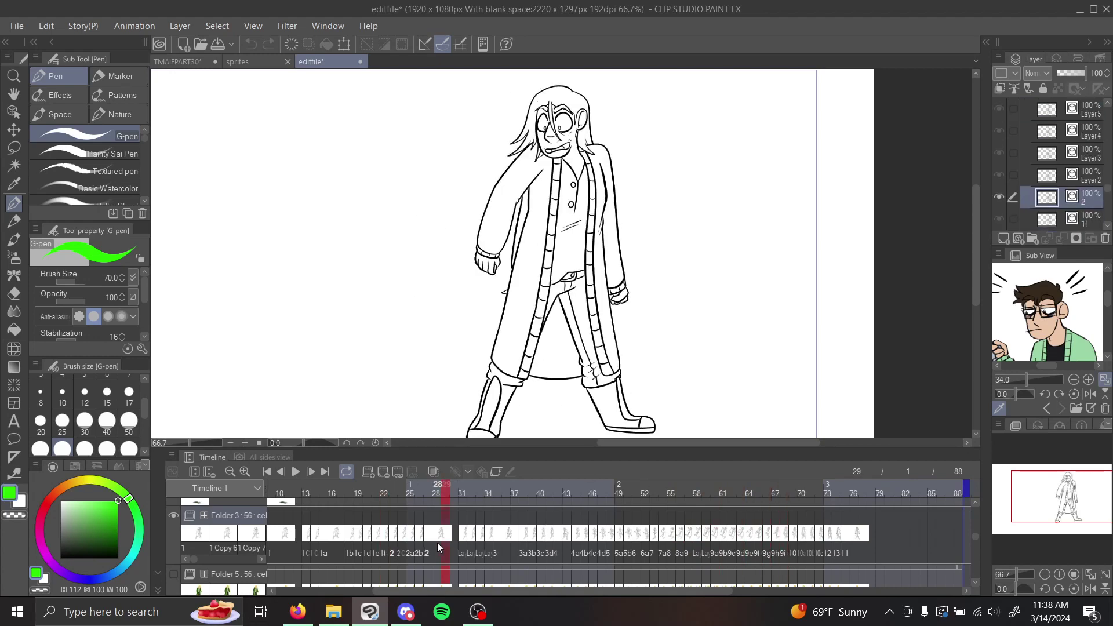
# Show the cel at frame 31 enlarged to 200% on the face and choose the Pinch vector line tool.
pyautogui.click(457, 542)
pyautogui.click(461, 542)
pyautogui.scroll(3, 1062, 520)
pyautogui.moveTo(1062, 520); pyautogui.dragTo(1077, 518)
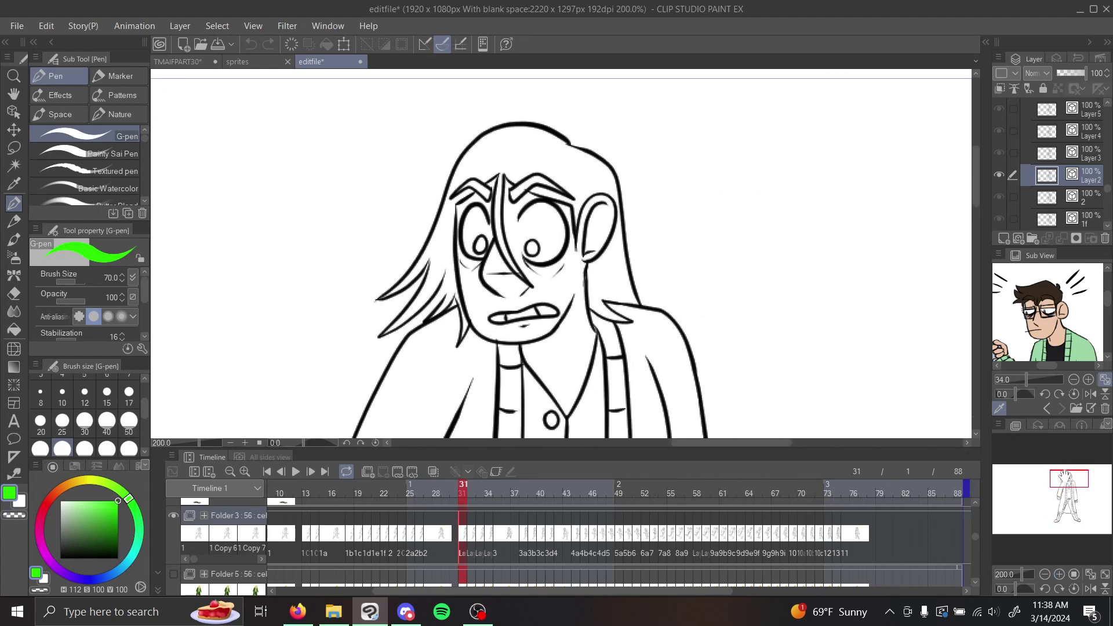
pyautogui.click(14, 474)
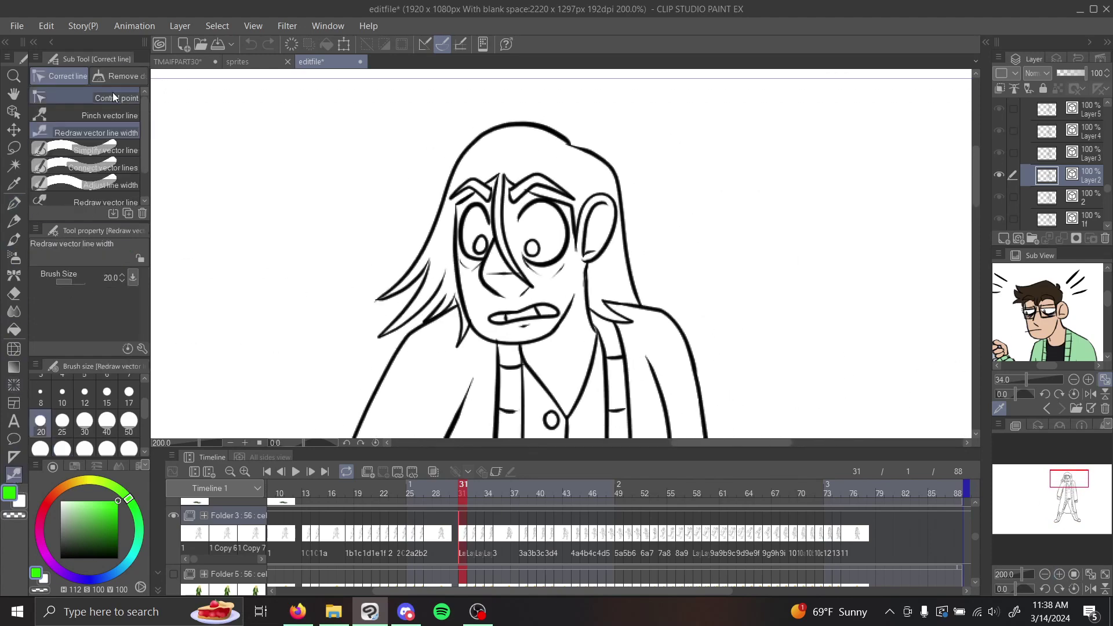
pyautogui.click(108, 116)
# Step through Folder 3's cels between frames 19 and 28 to examine the head turn up close.
pyautogui.click(436, 533)
pyautogui.click(456, 538)
pyautogui.click(404, 531)
pyautogui.click(370, 539)
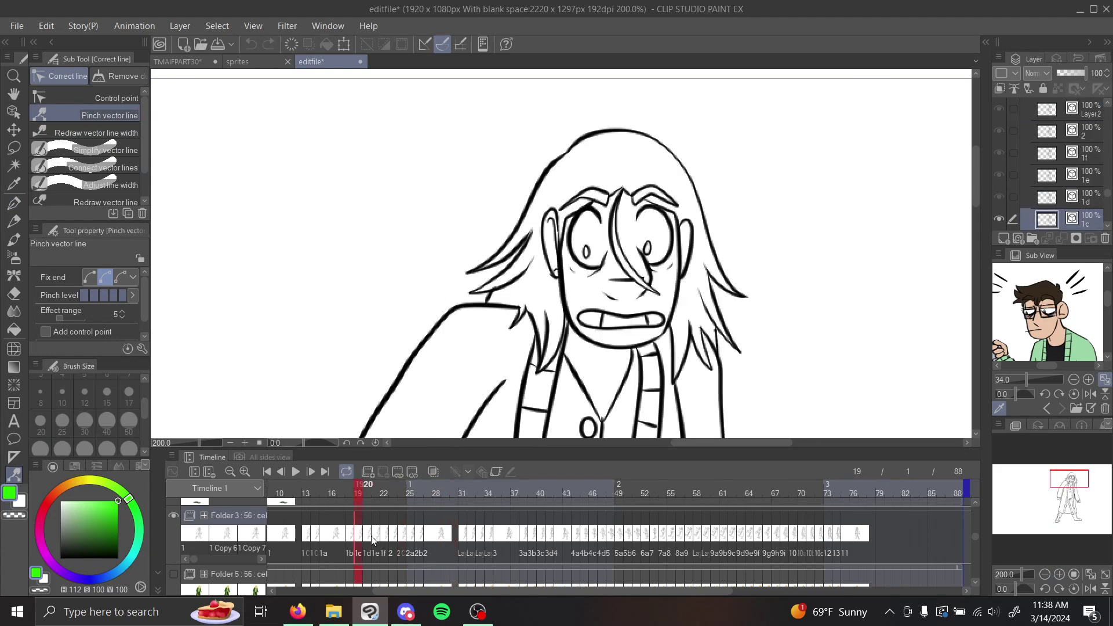
pyautogui.click(378, 540)
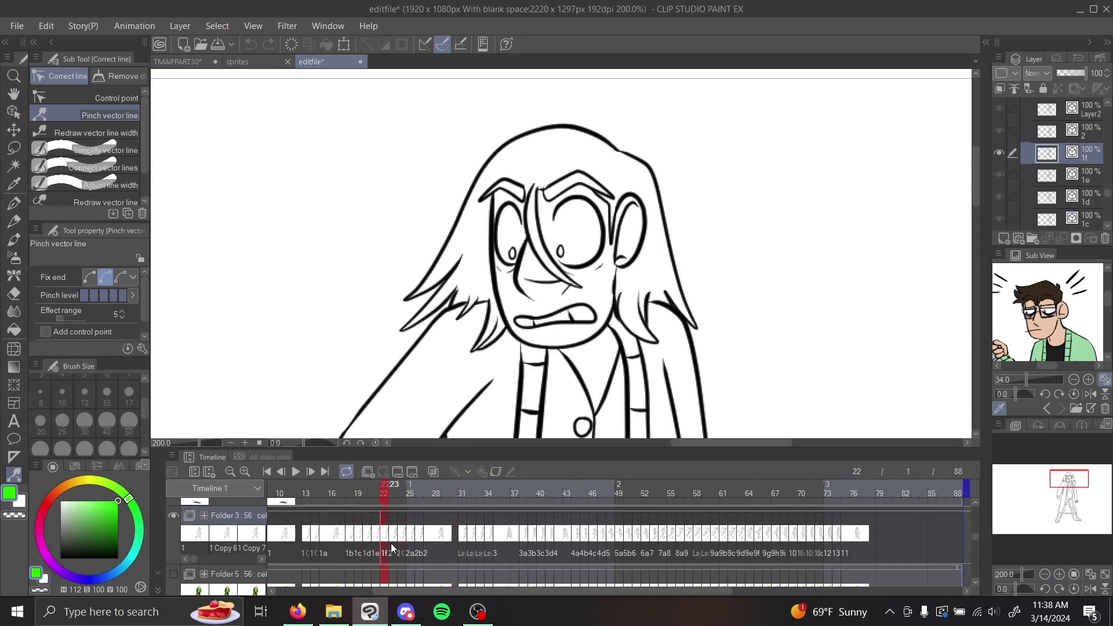
pyautogui.click(390, 541)
pyautogui.click(397, 547)
pyautogui.click(410, 545)
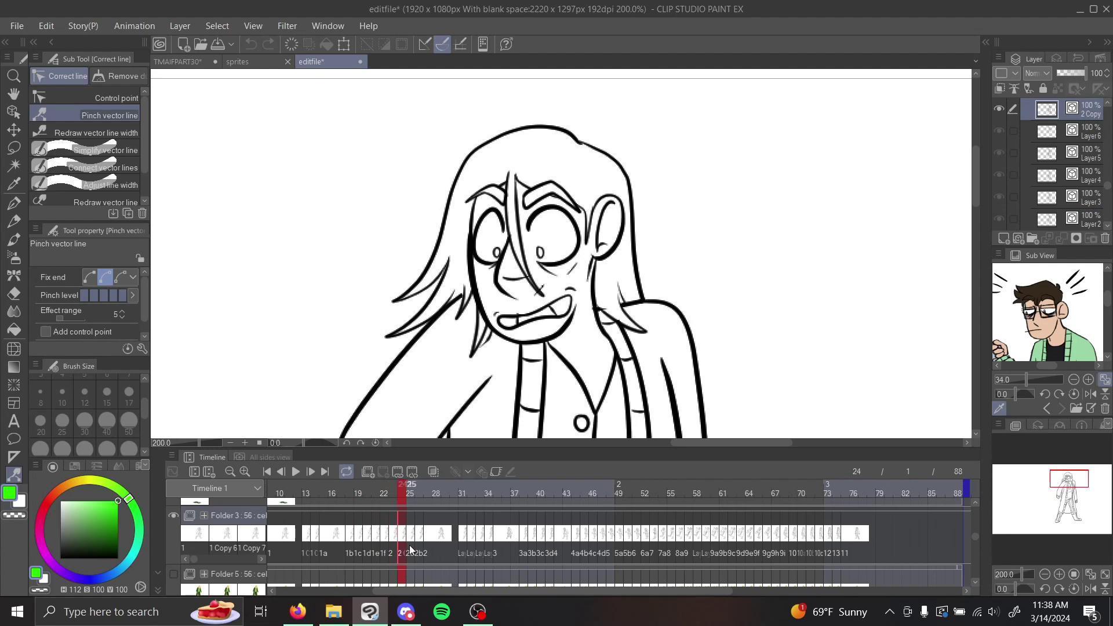
# Flip back and forth between the cels of frames 22 to 27 to compare small changes in the face lines.
pyautogui.click(400, 545)
pyautogui.click(392, 546)
pyautogui.click(402, 545)
pyautogui.click(410, 547)
pyautogui.click(415, 548)
pyautogui.click(398, 545)
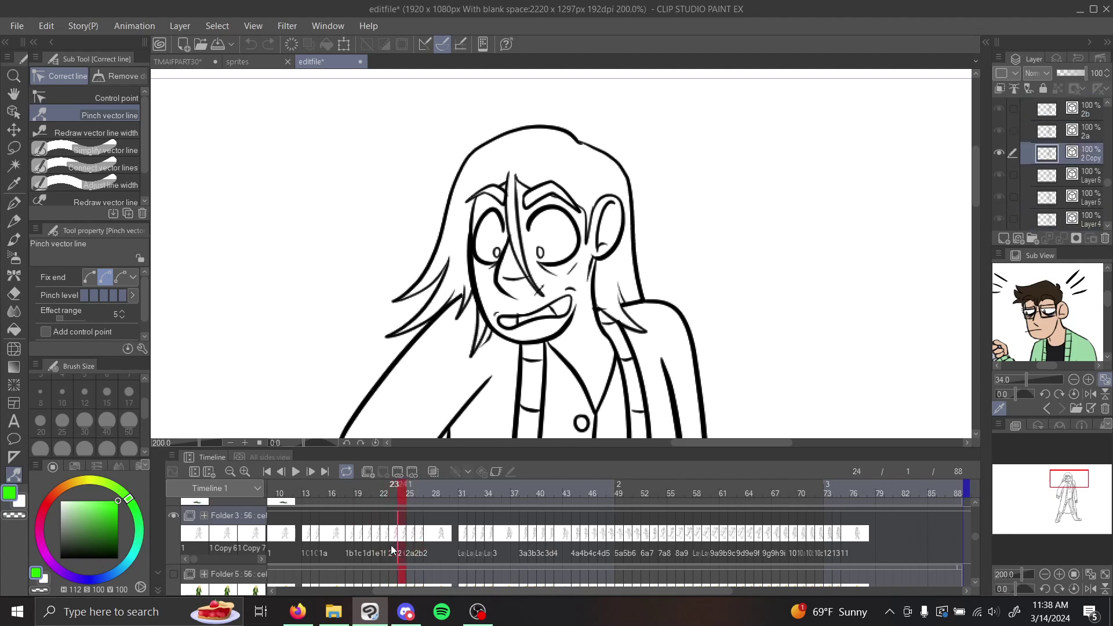
pyautogui.click(391, 545)
pyautogui.click(407, 545)
pyautogui.click(418, 545)
pyautogui.click(423, 544)
pyautogui.click(401, 545)
pyautogui.click(385, 546)
pyautogui.click(425, 544)
# Compare the head and raised arm up close across Folder 3's cels from frame 57 to frame 66.
pyautogui.click(698, 536)
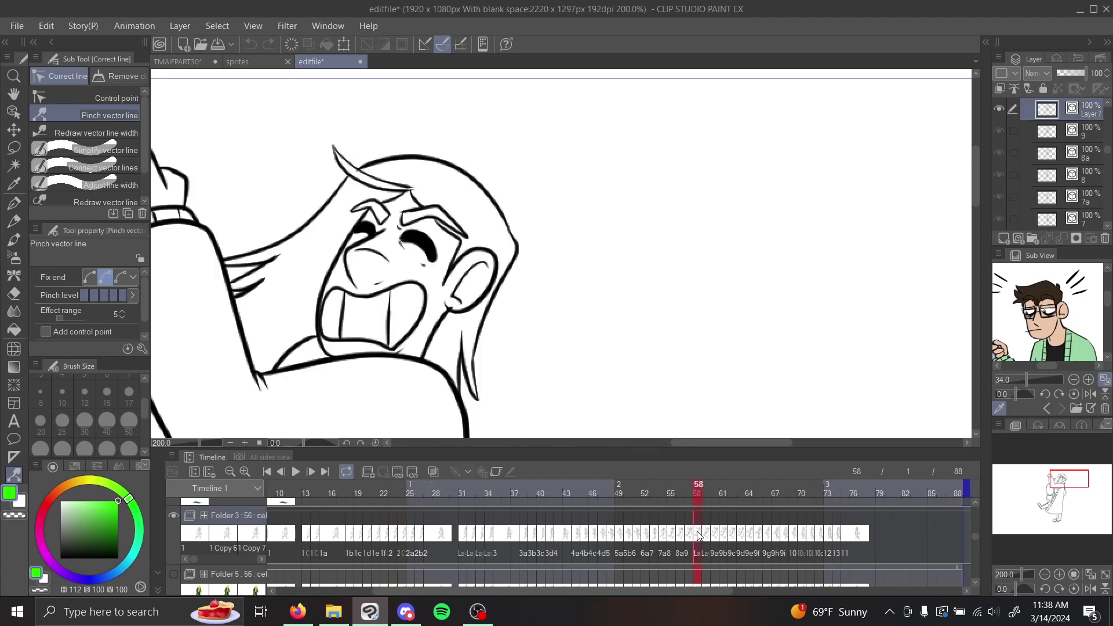
pyautogui.moveTo(1069, 478)
pyautogui.mouseDown()
pyautogui.moveTo(1070, 489)
pyautogui.moveTo(1060, 478)
pyautogui.mouseUp()
pyautogui.click(708, 539)
pyautogui.click(724, 539)
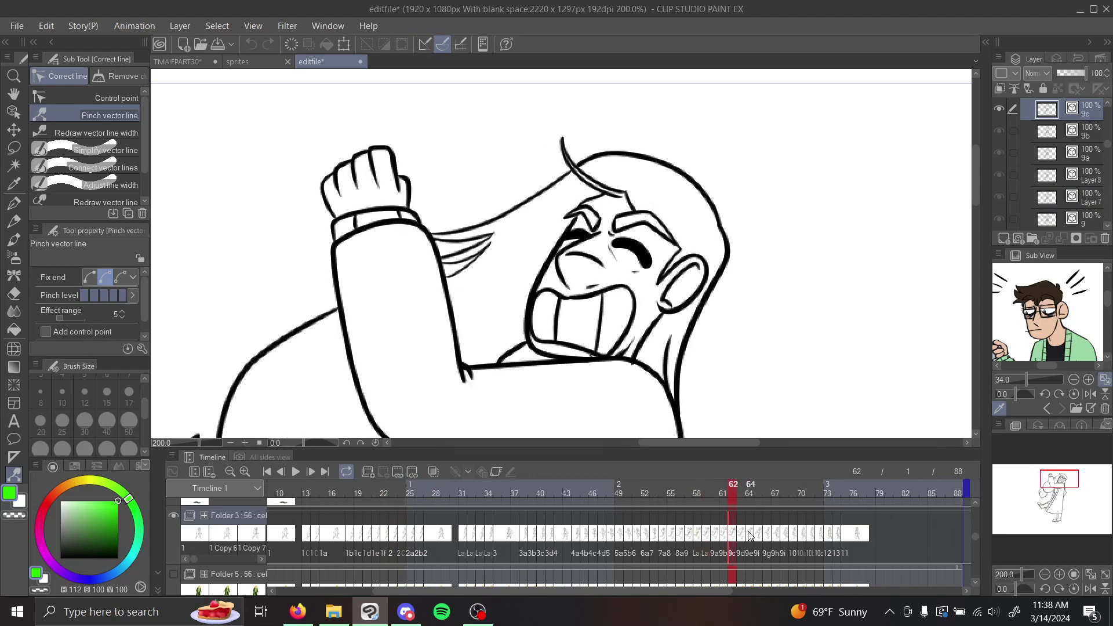
pyautogui.click(751, 539)
pyautogui.click(762, 539)
pyautogui.click(771, 544)
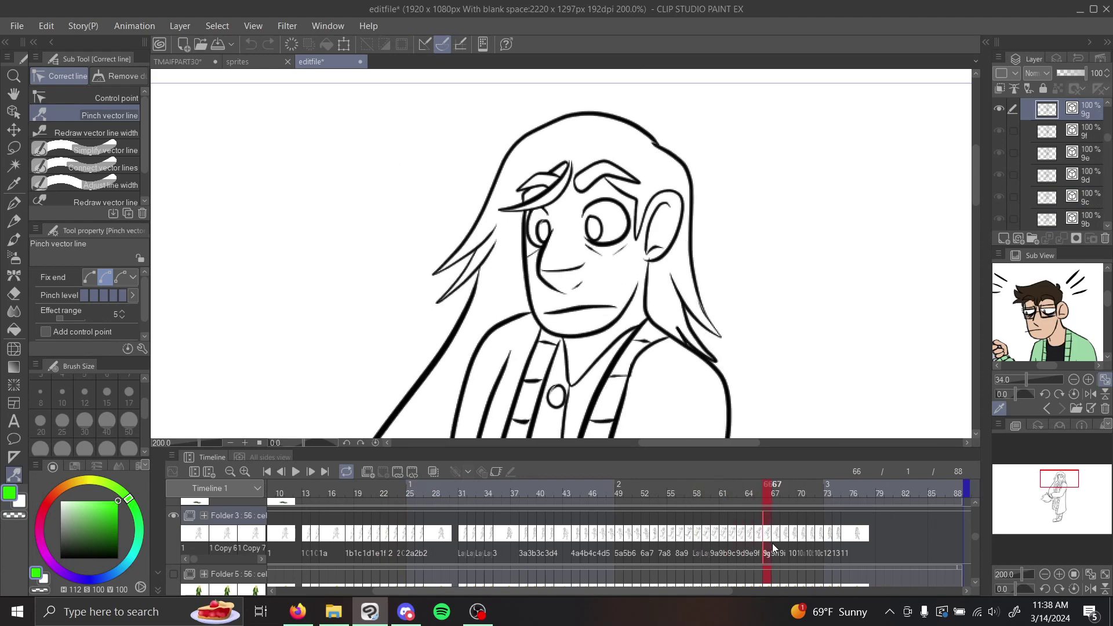
pyautogui.click(721, 542)
pyautogui.click(739, 541)
pyautogui.click(696, 544)
pyautogui.click(686, 547)
# Examine the raised leg and the hair's tail up close across the cels from frame 54 to frame 61.
pyautogui.moveTo(1061, 492); pyautogui.dragTo(1050, 508)
pyautogui.click(663, 545)
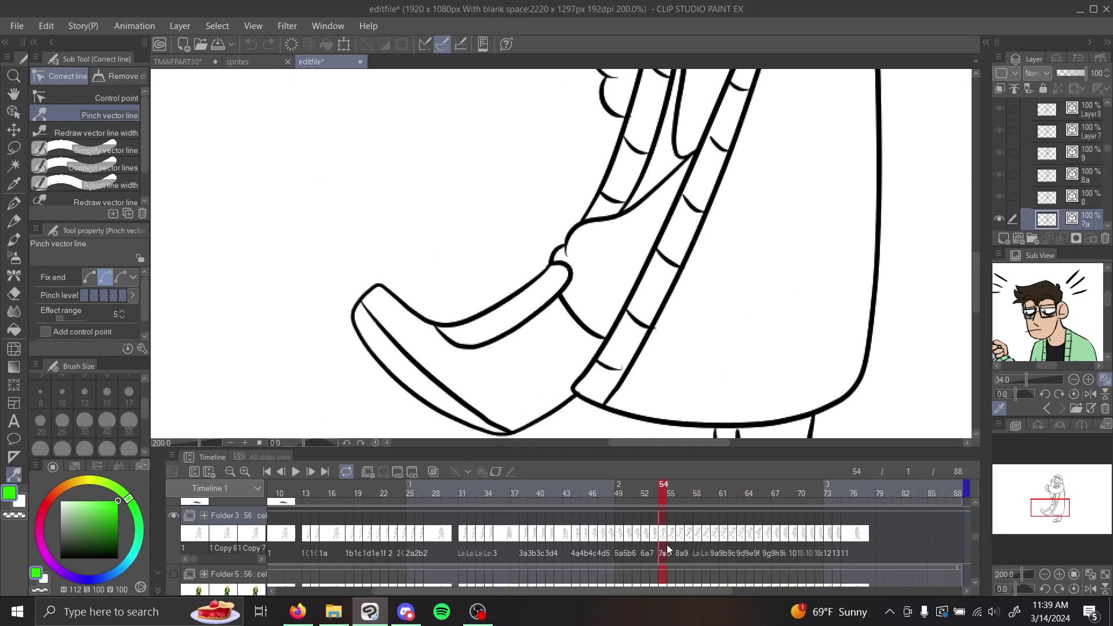
pyautogui.click(684, 544)
pyautogui.click(691, 542)
pyautogui.click(700, 541)
pyautogui.click(717, 539)
pyautogui.click(724, 537)
pyautogui.moveTo(1052, 508); pyautogui.dragTo(1042, 489)
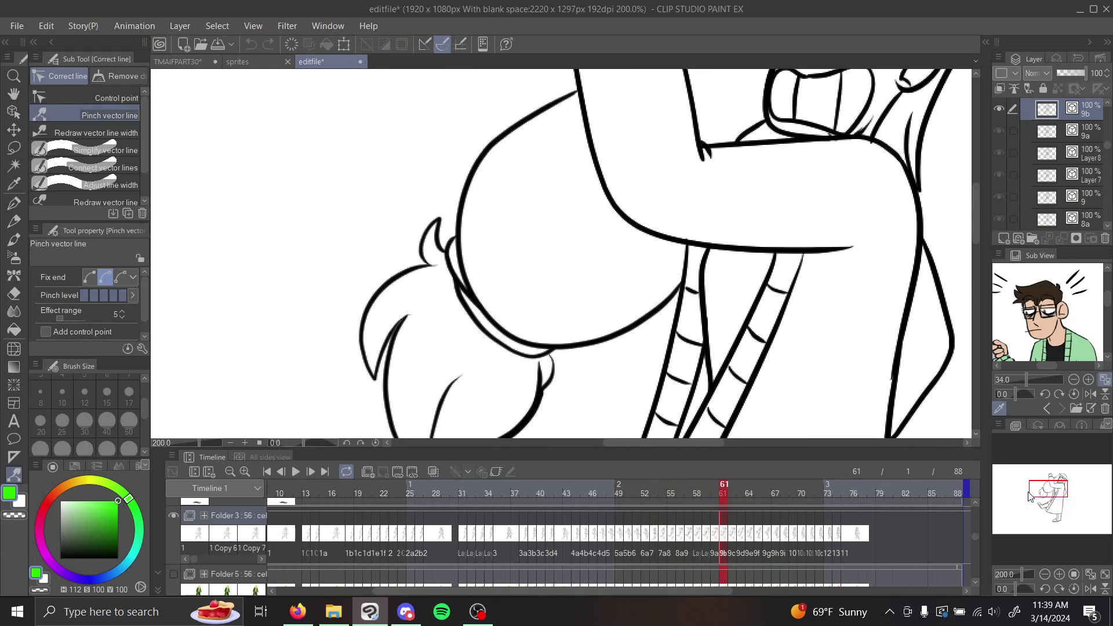
# Show the cel at frame 65, fit the whole canvas in view at 50%, and play back the animation.
pyautogui.click(756, 540)
pyautogui.click(1044, 574)
pyautogui.click(1044, 574)
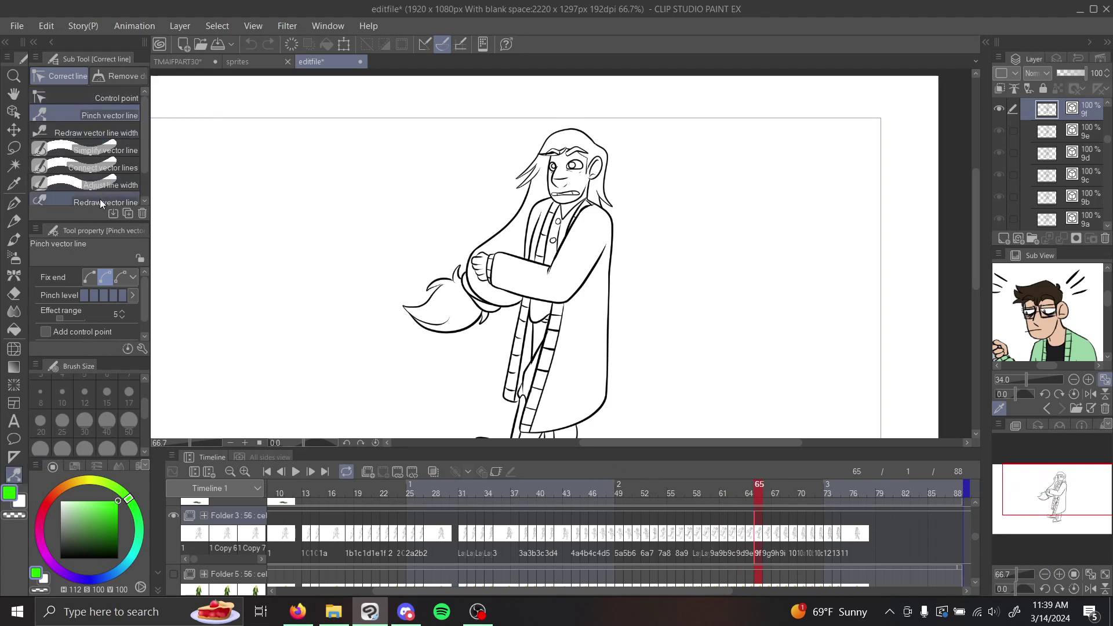
pyautogui.moveTo(1088, 500); pyautogui.dragTo(1084, 504)
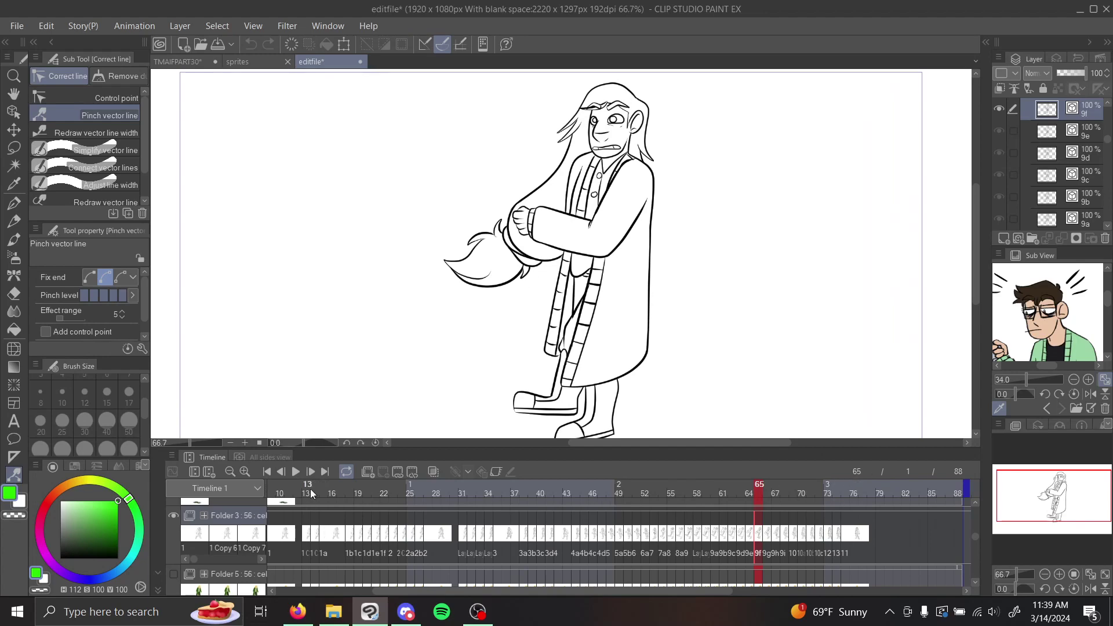
pyautogui.click(1044, 574)
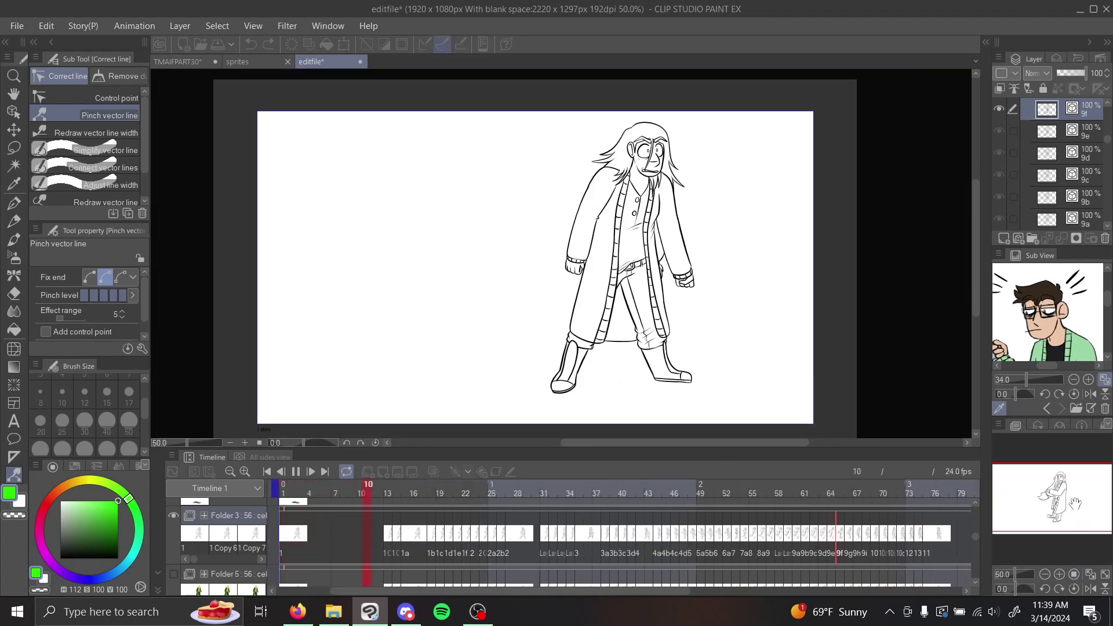
pyautogui.moveTo(1071, 502); pyautogui.dragTo(1073, 508)
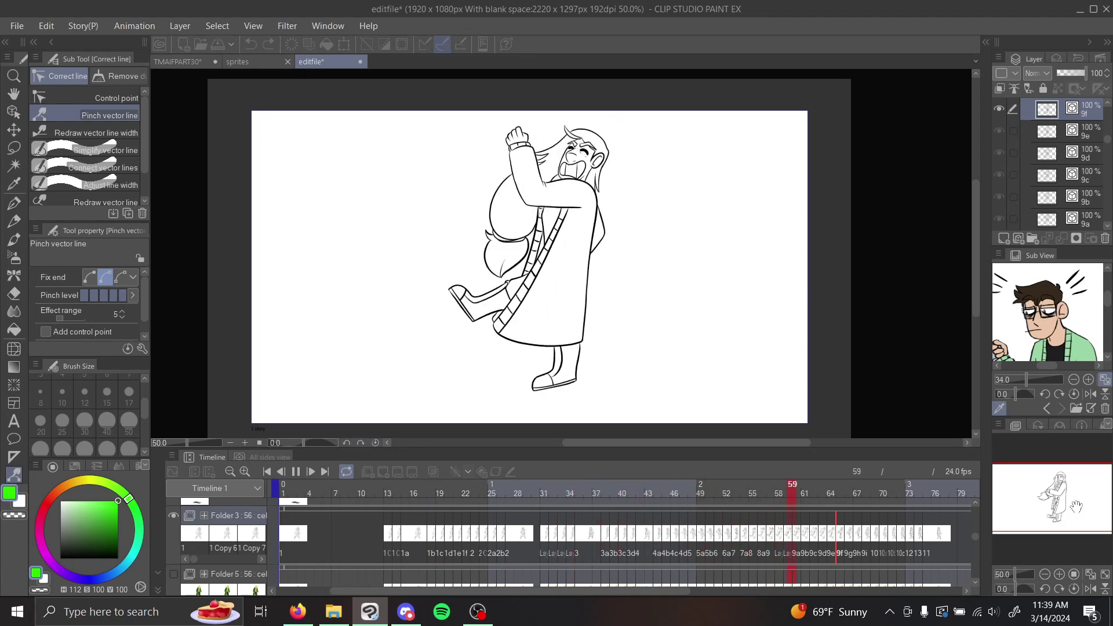